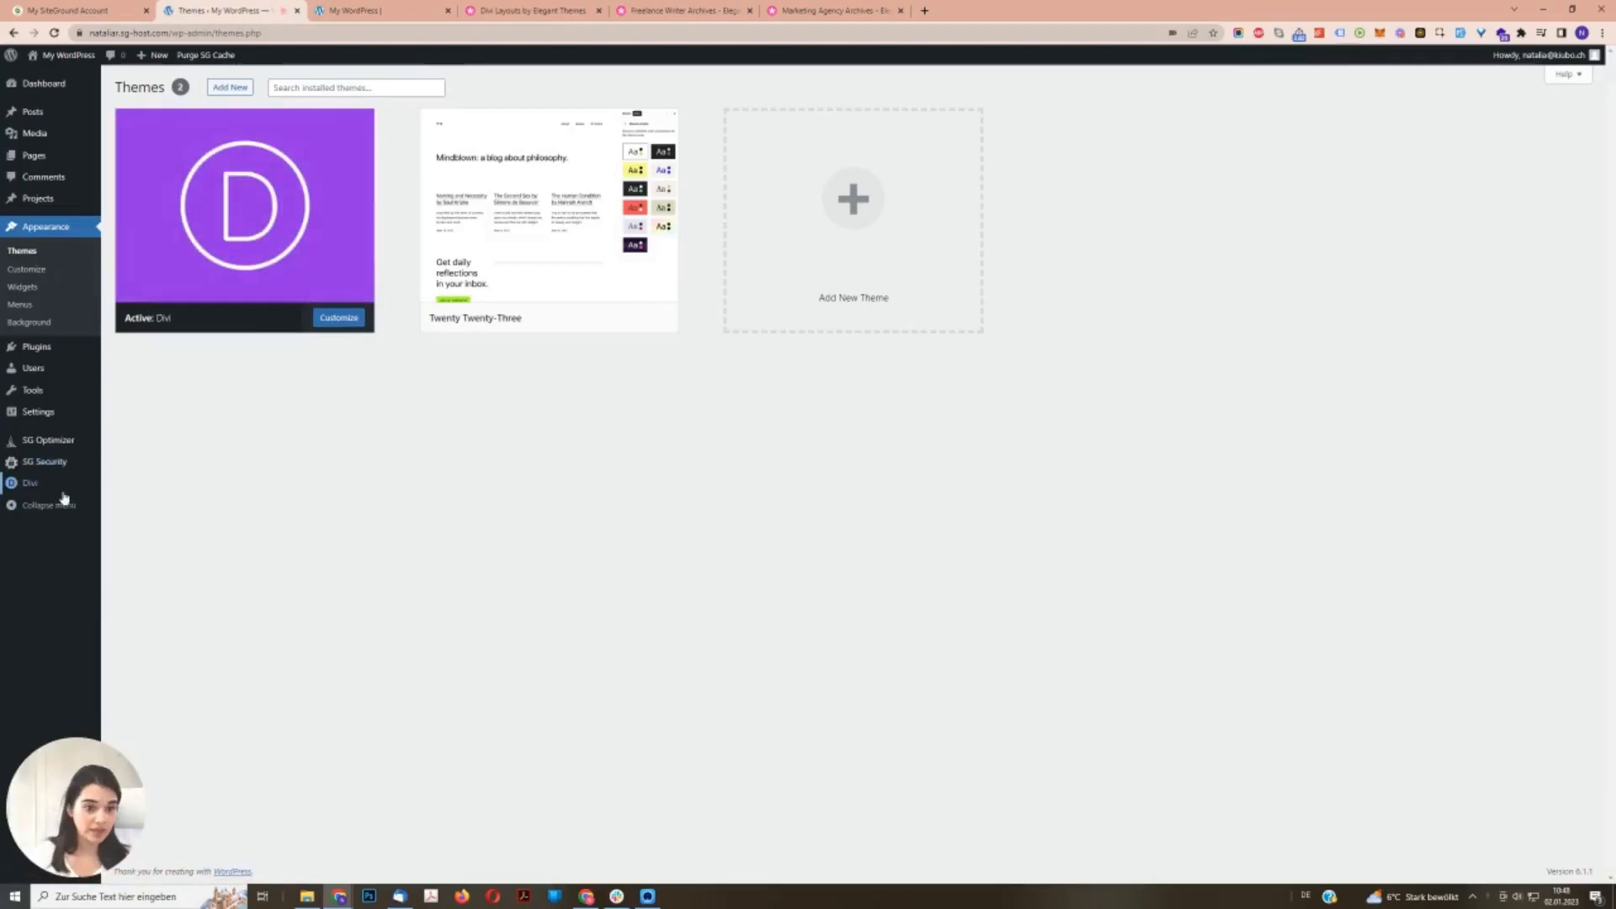
- Open Divi Theme Options to check the Updates username and API key, then the Pages list
{"action": "mouse_move", "coordinate": [64, 488]}
{"action": "left_click", "coordinate": [140, 486]}
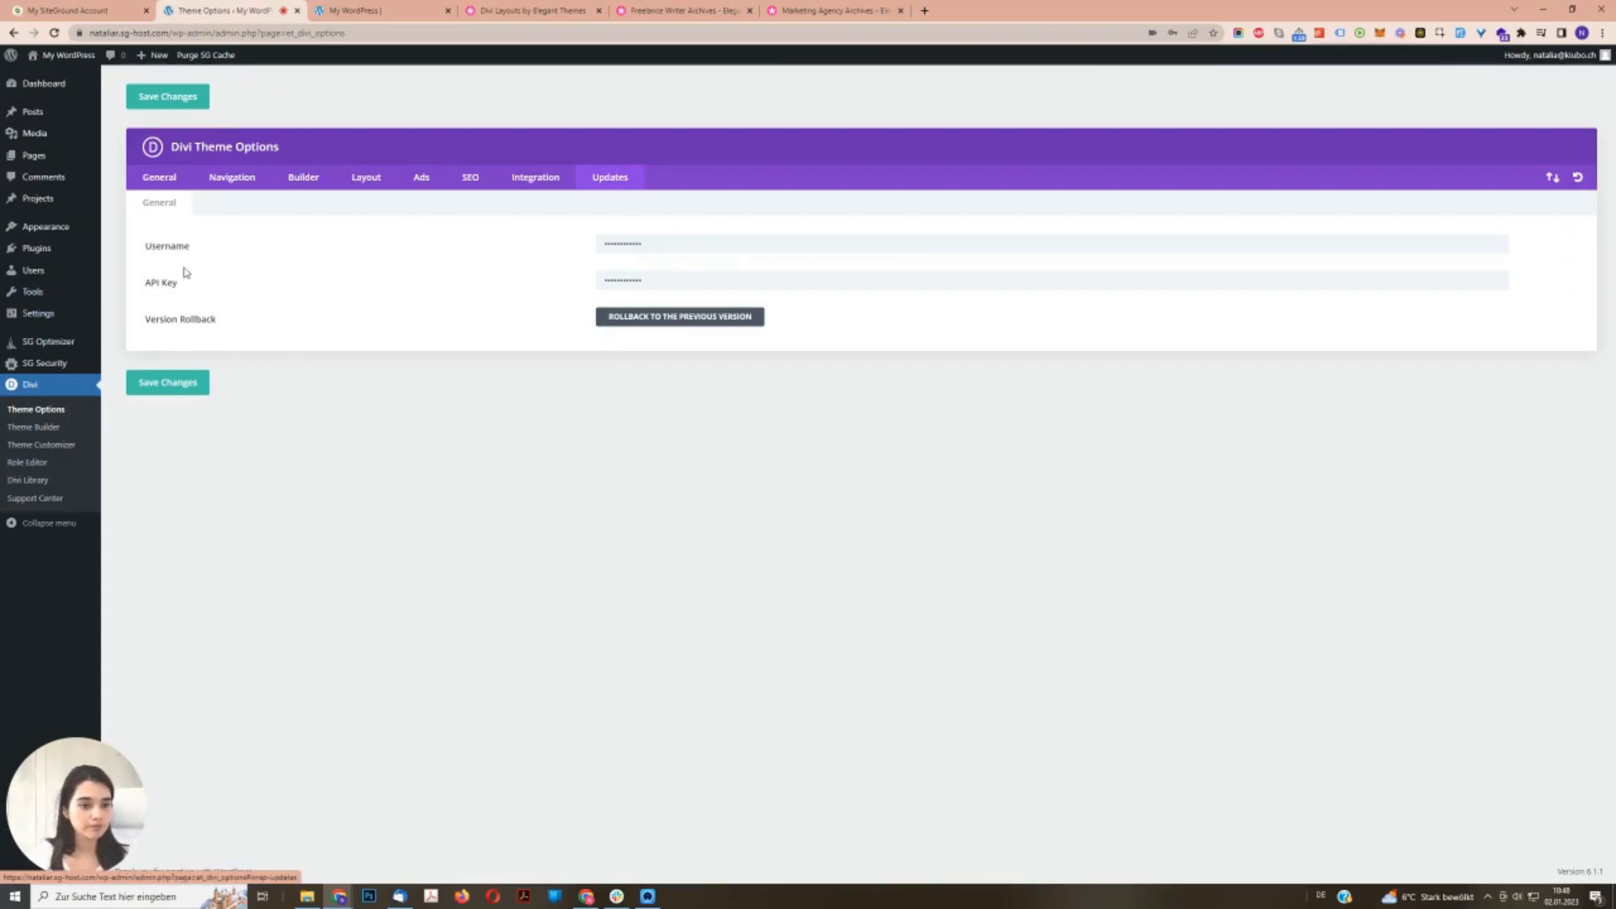
{"action": "left_click", "coordinate": [34, 155]}
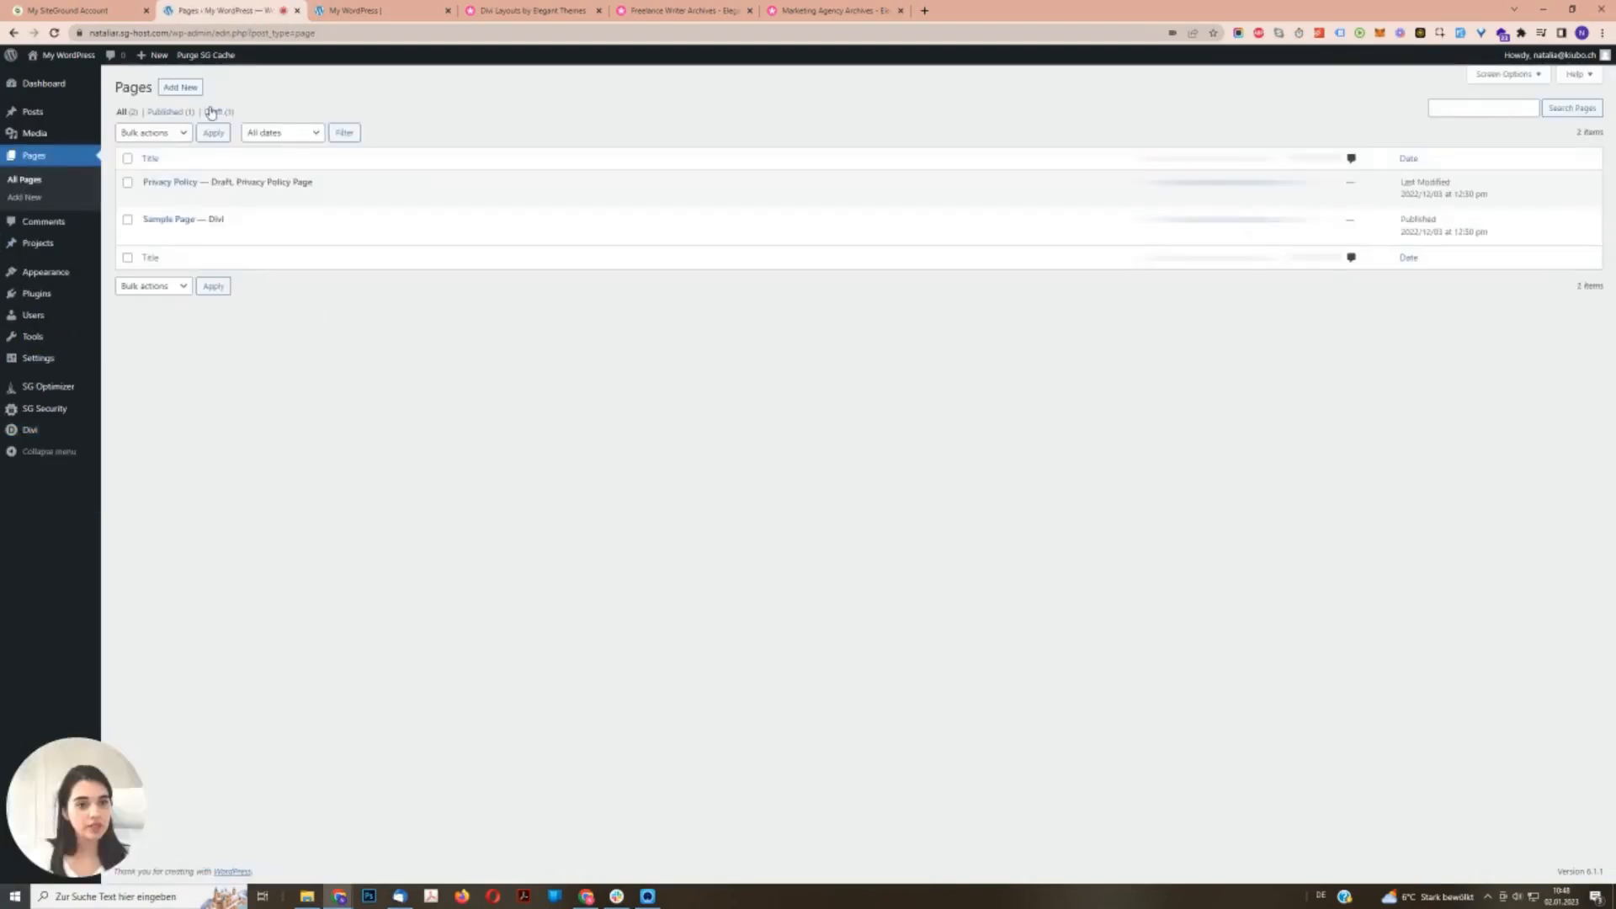
- Create a new page titled 'Home' and publish it
{"action": "left_click", "coordinate": [186, 88]}
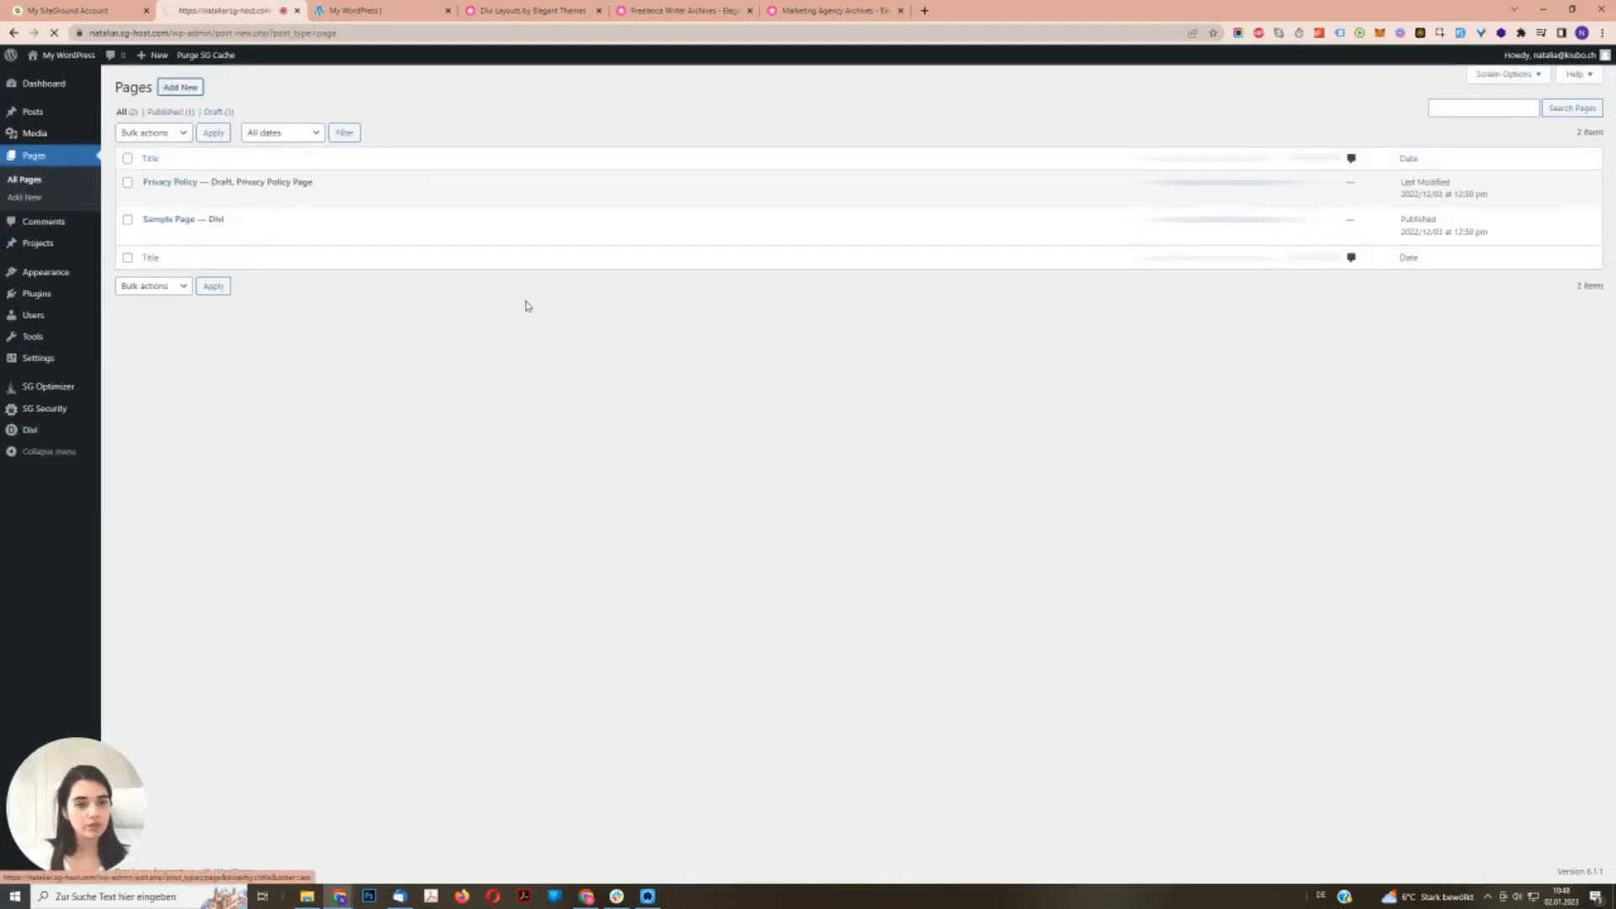
{"action": "type", "text": "Home"}
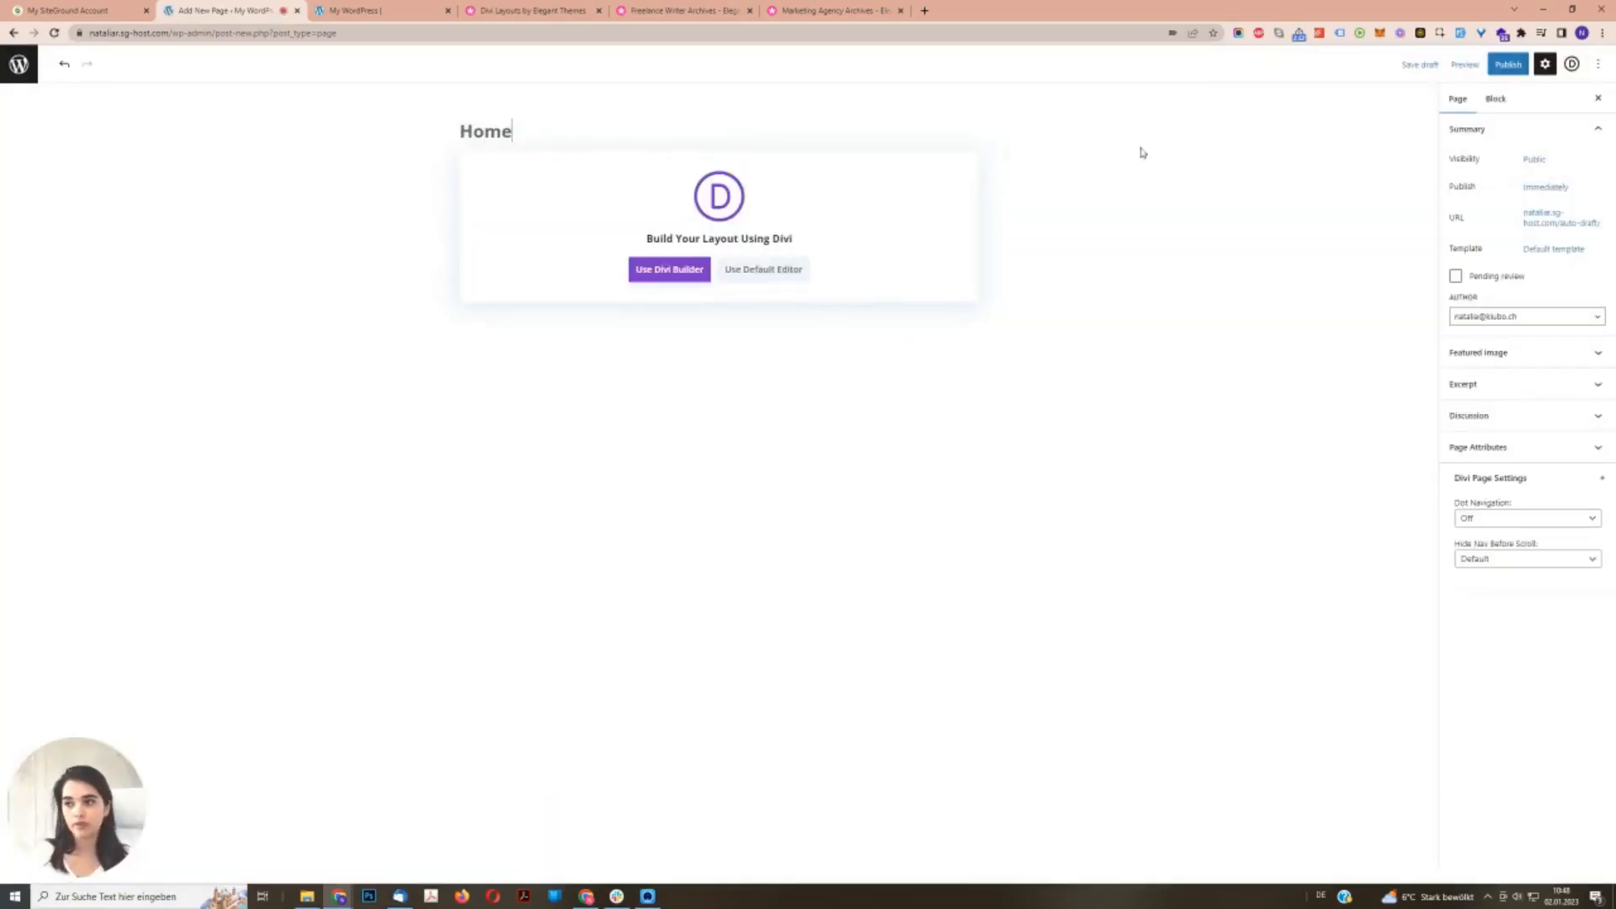
{"action": "left_click", "coordinate": [1507, 70]}
{"action": "left_click", "coordinate": [1506, 71]}
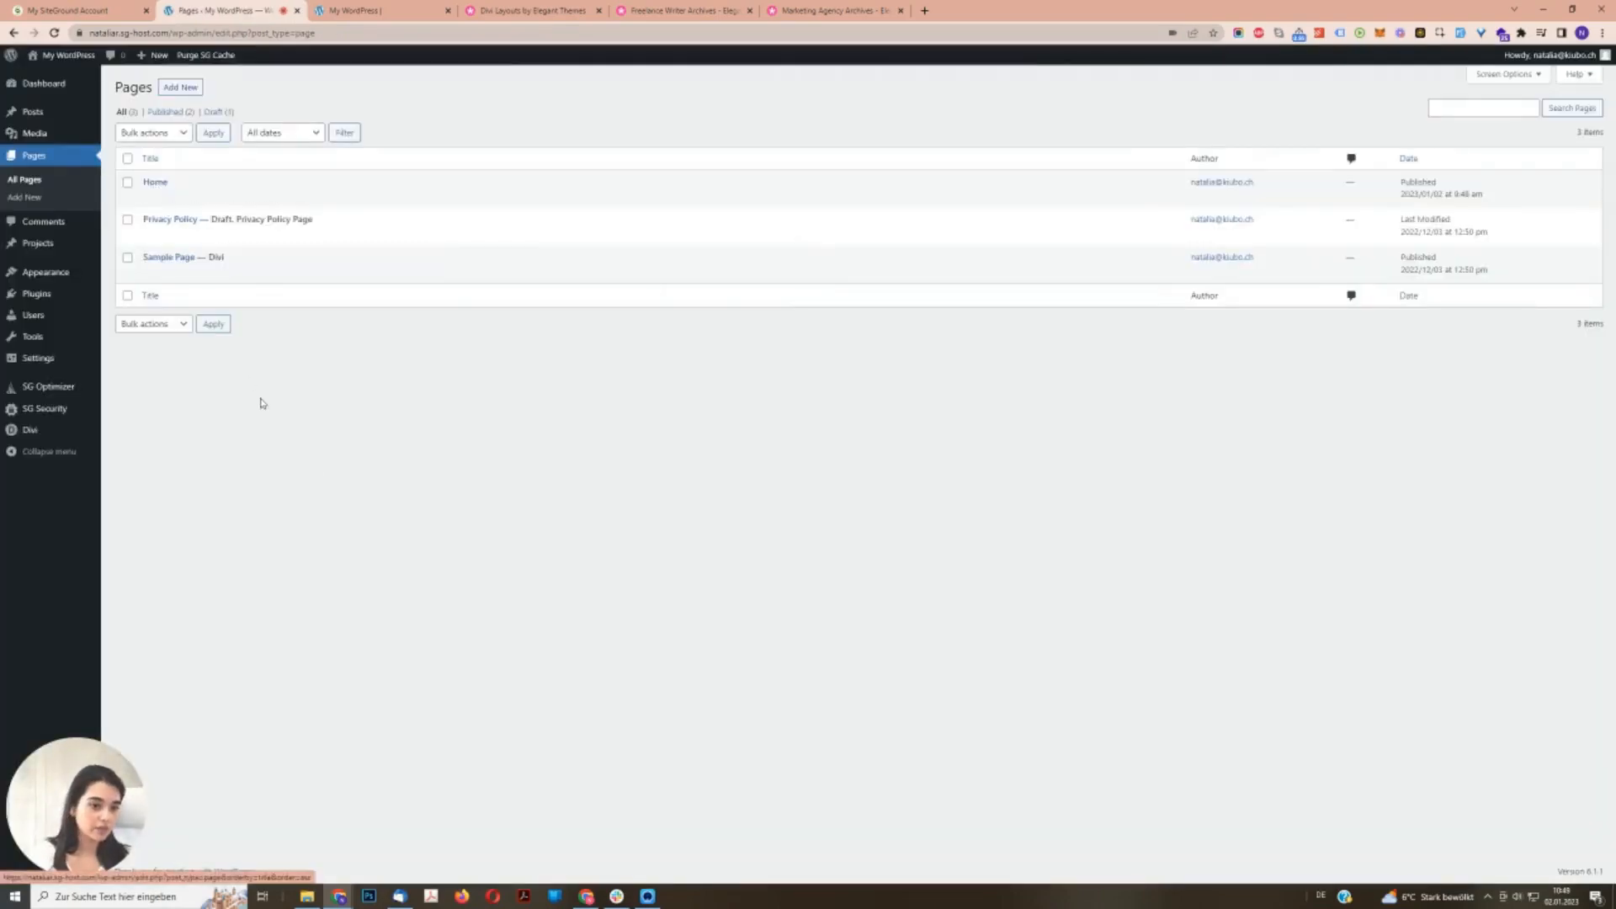
- Open Reading Settings and compare them with the live site's current front page
{"action": "mouse_move", "coordinate": [53, 360]}
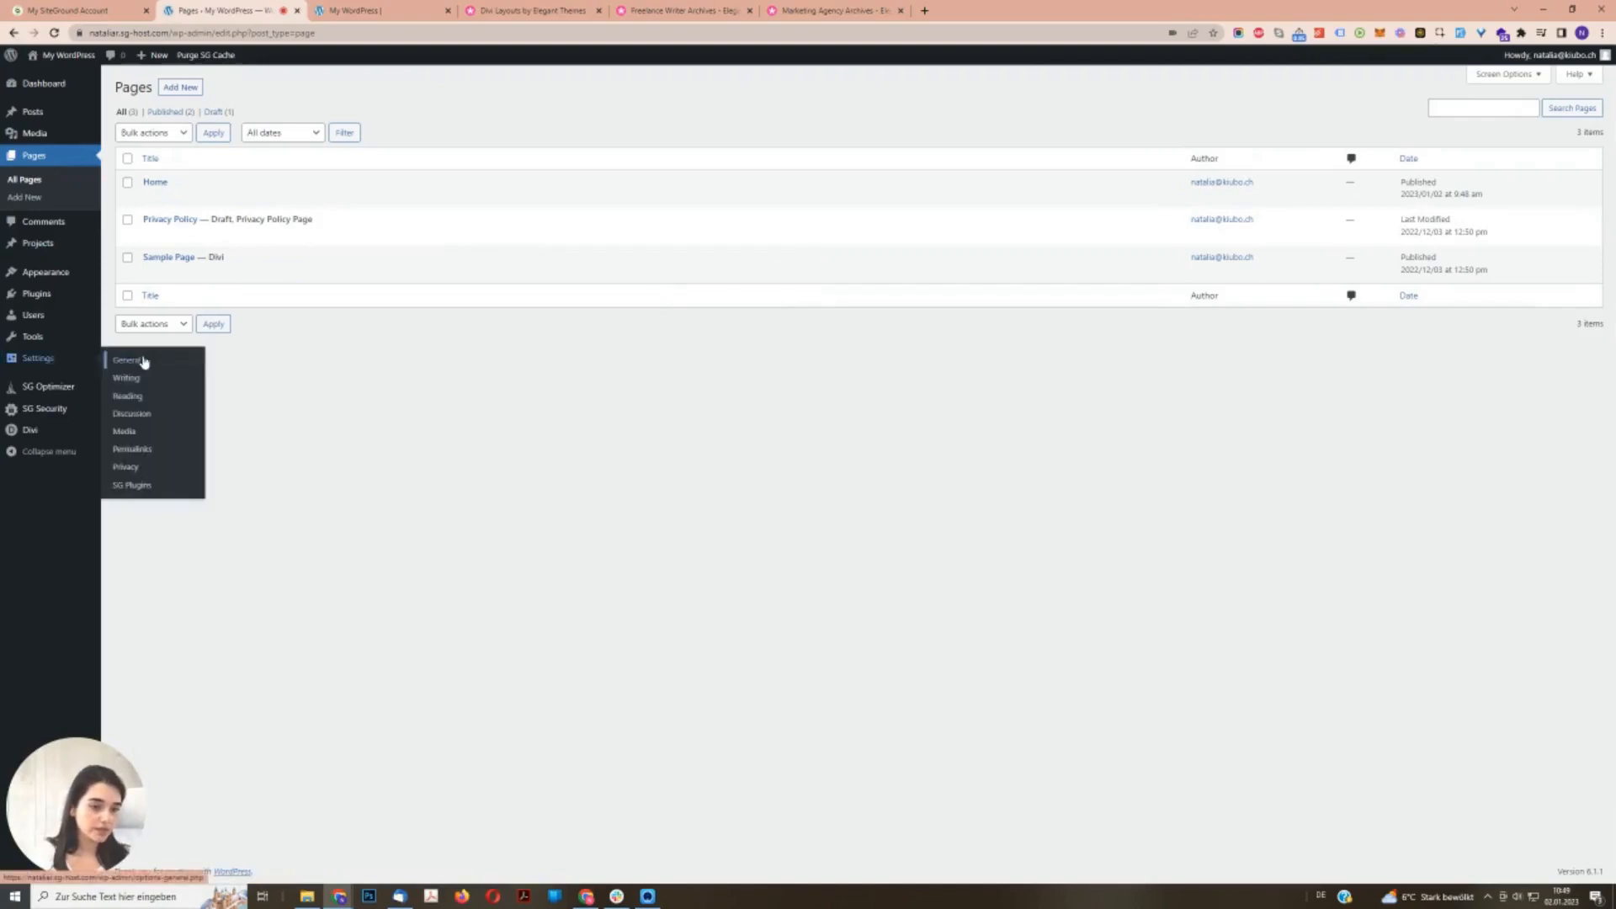
{"action": "left_click", "coordinate": [128, 396]}
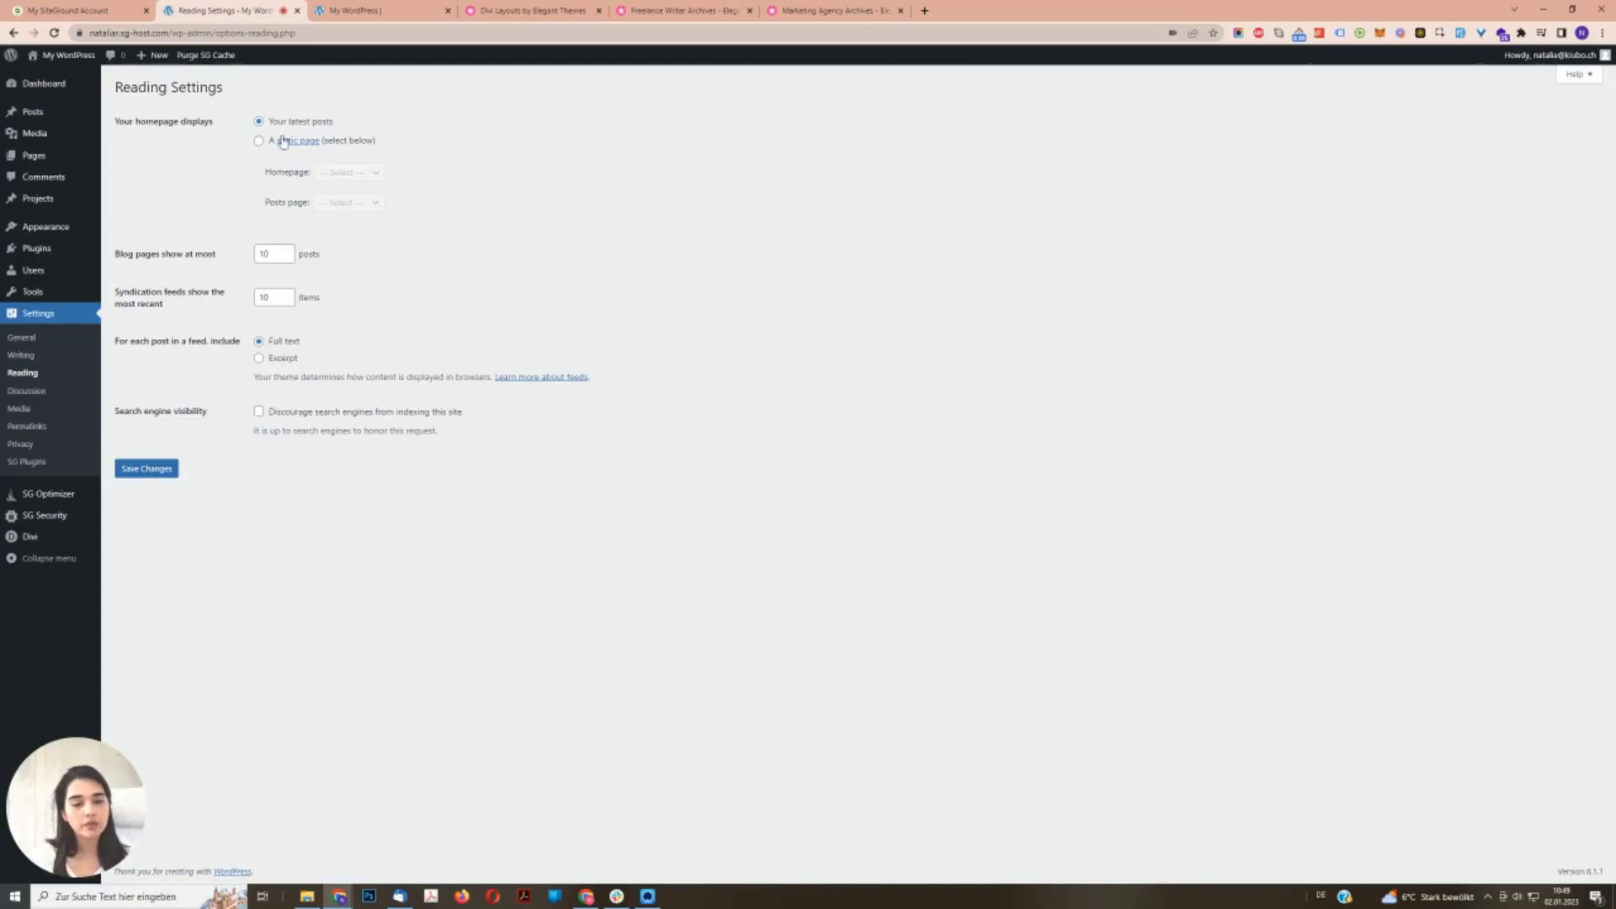
{"action": "left_click", "coordinate": [355, 10]}
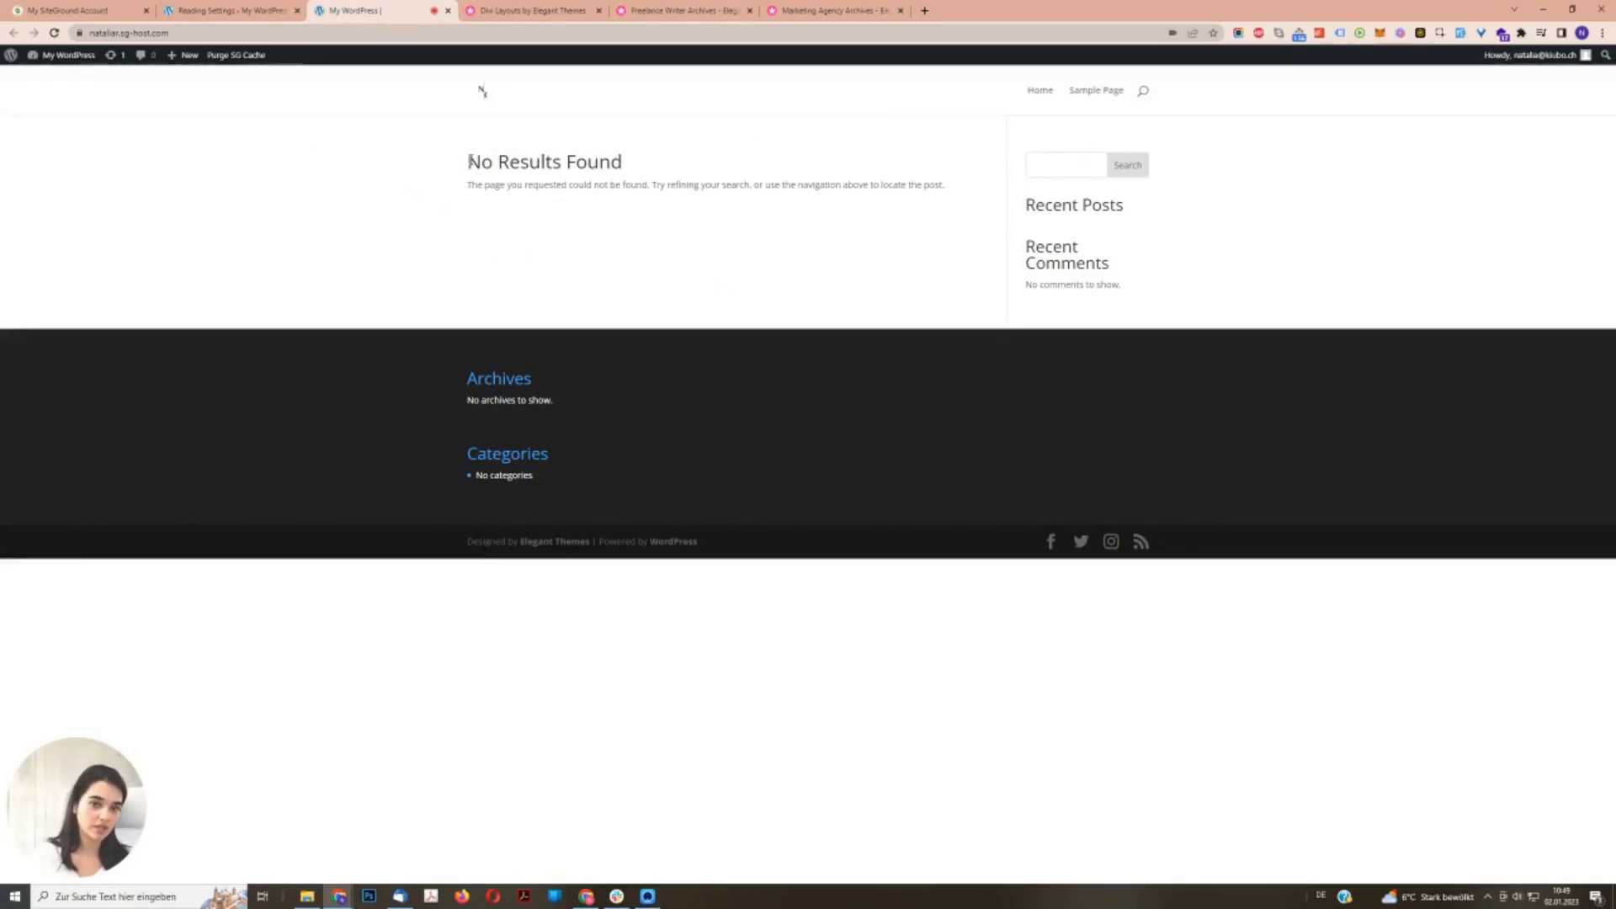
{"action": "left_click", "coordinate": [219, 11]}
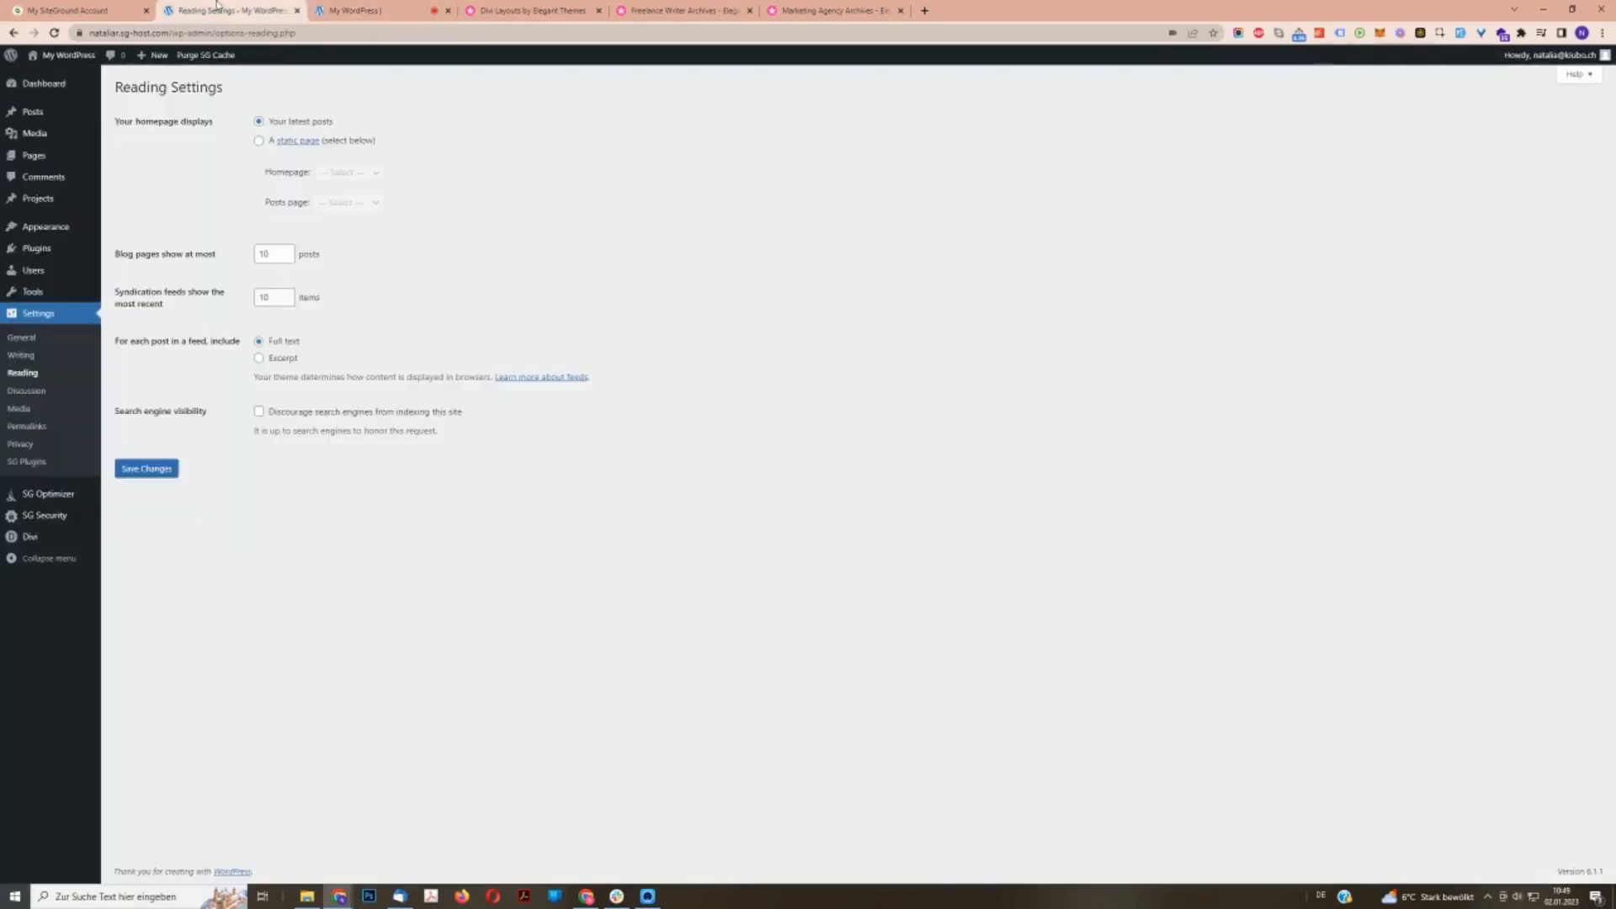
- Set the homepage to the static page 'Home' and save the changes
{"action": "left_click", "coordinate": [259, 141]}
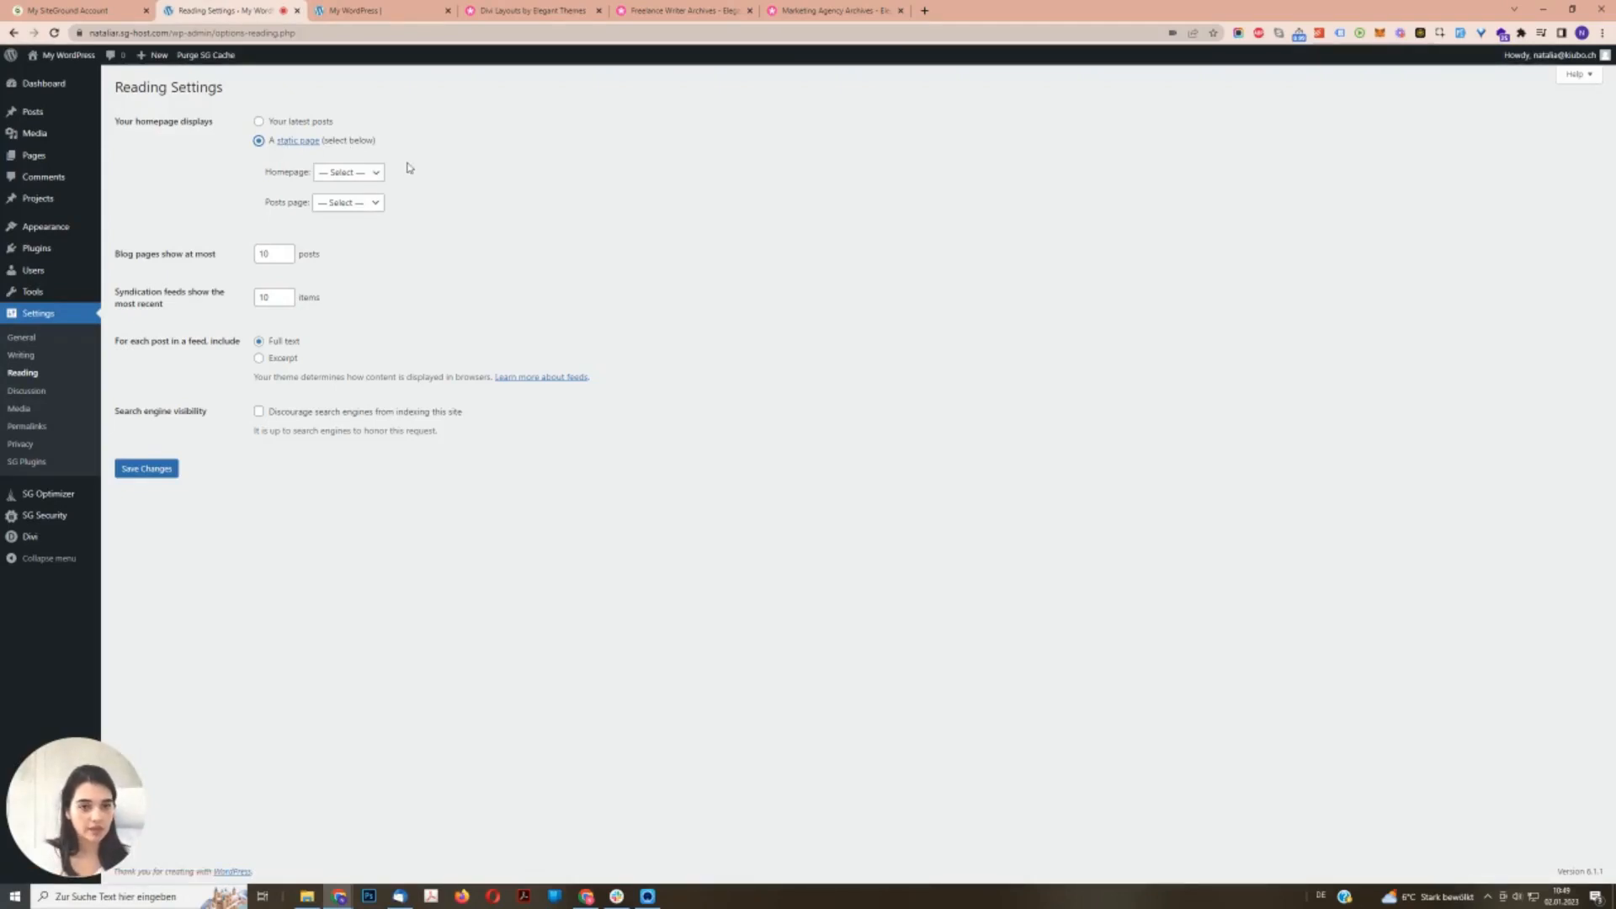
{"action": "left_click", "coordinate": [318, 177]}
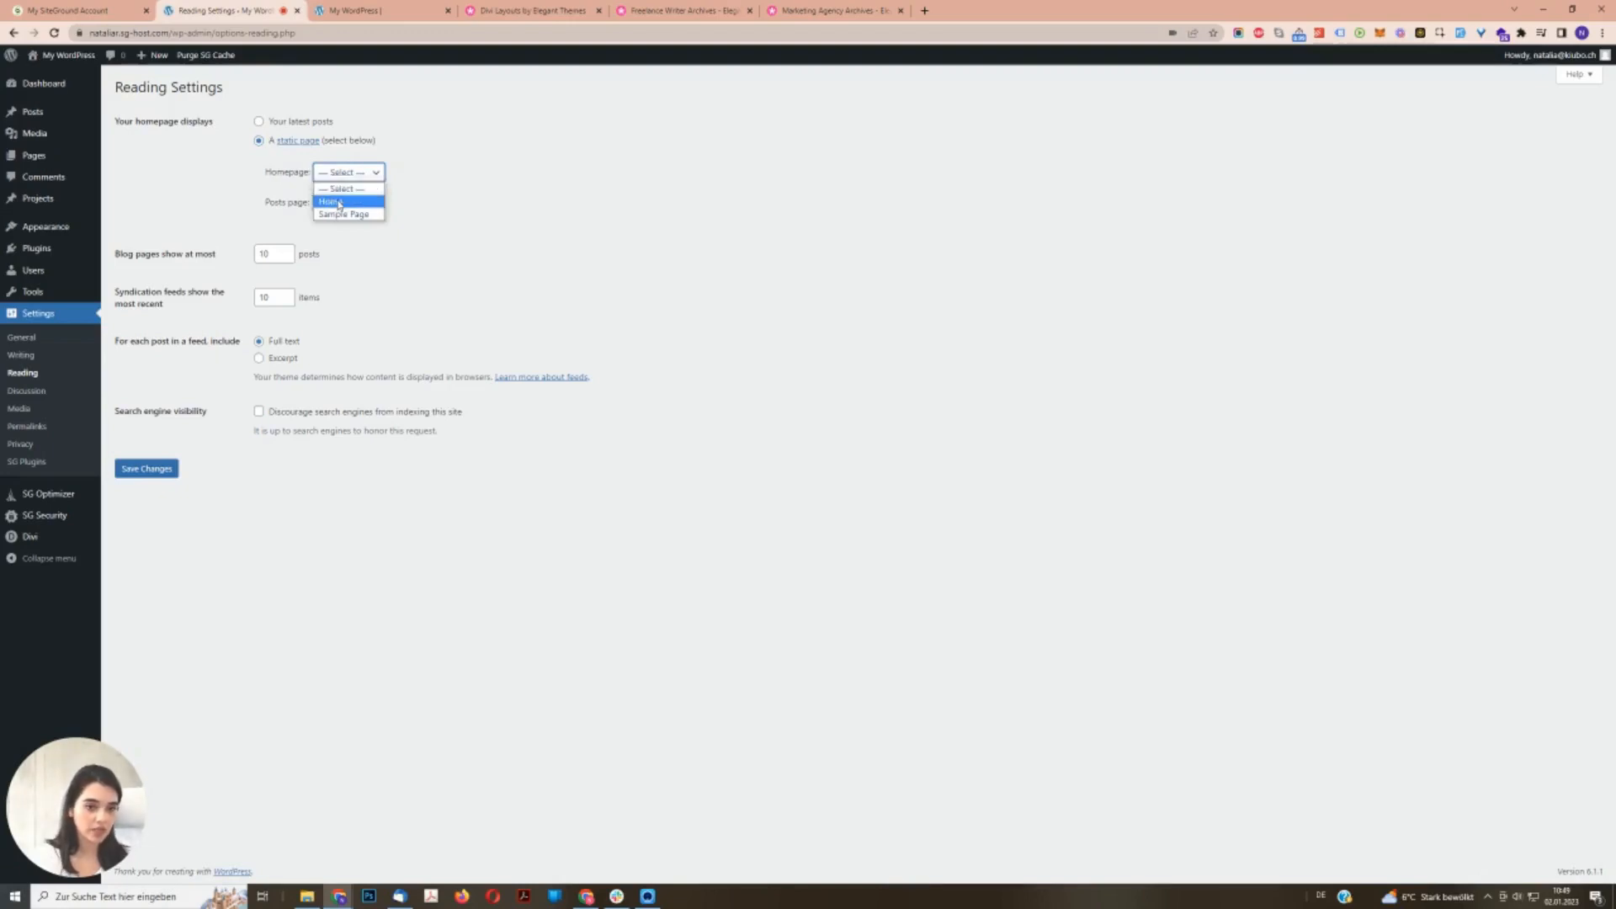
{"action": "left_click", "coordinate": [339, 203]}
{"action": "left_click", "coordinate": [145, 469]}
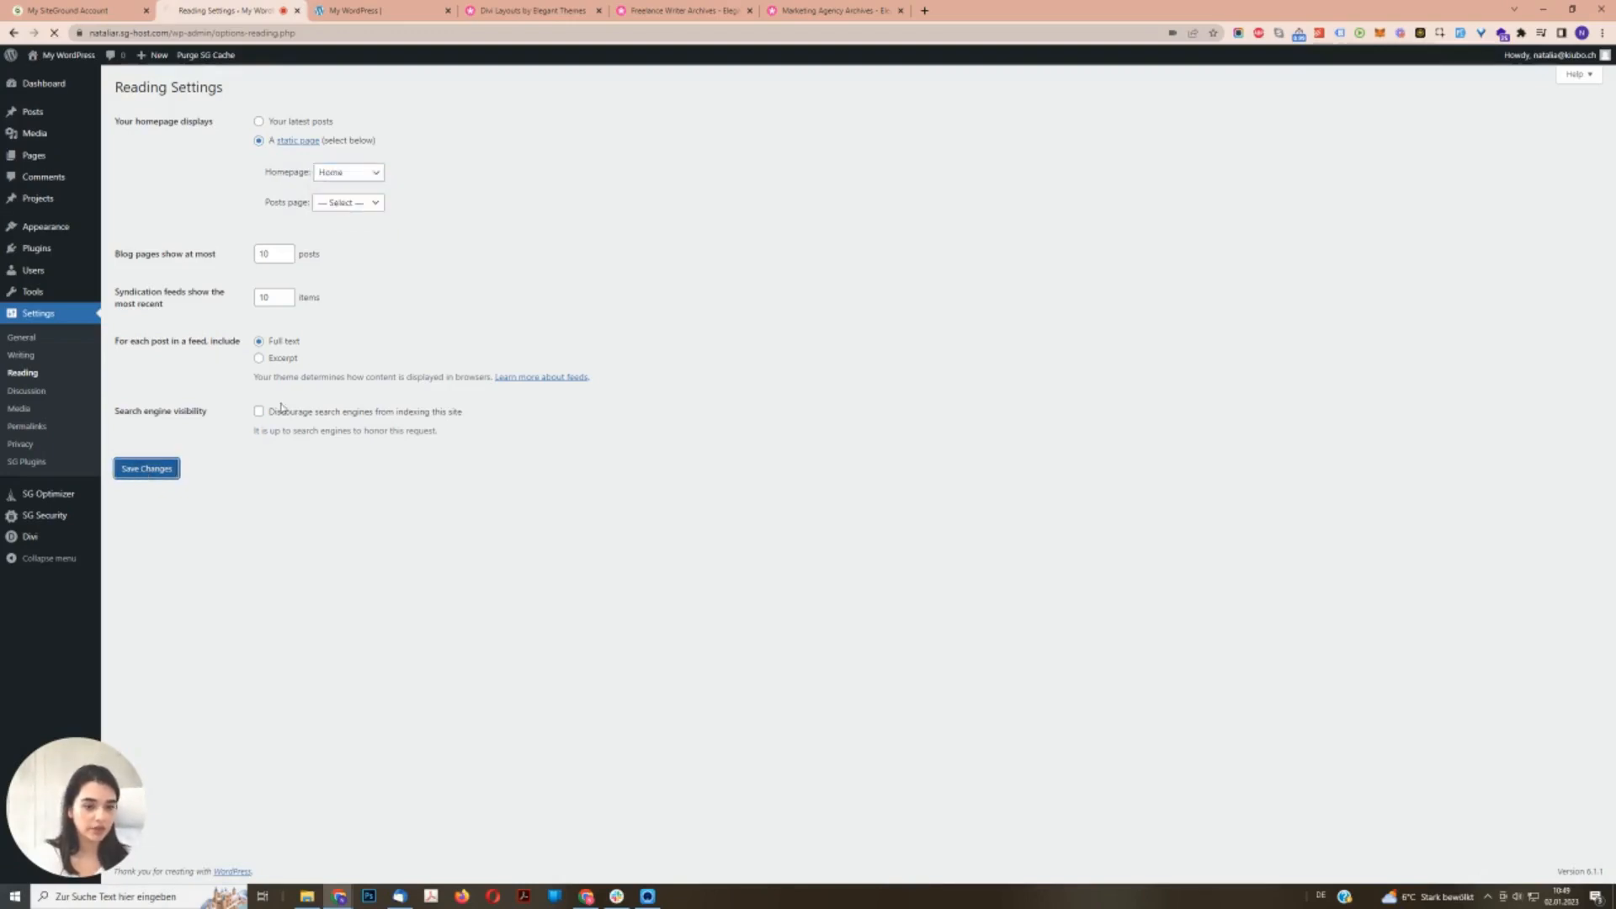
{"action": "key", "text": "ctrl+Tab"}
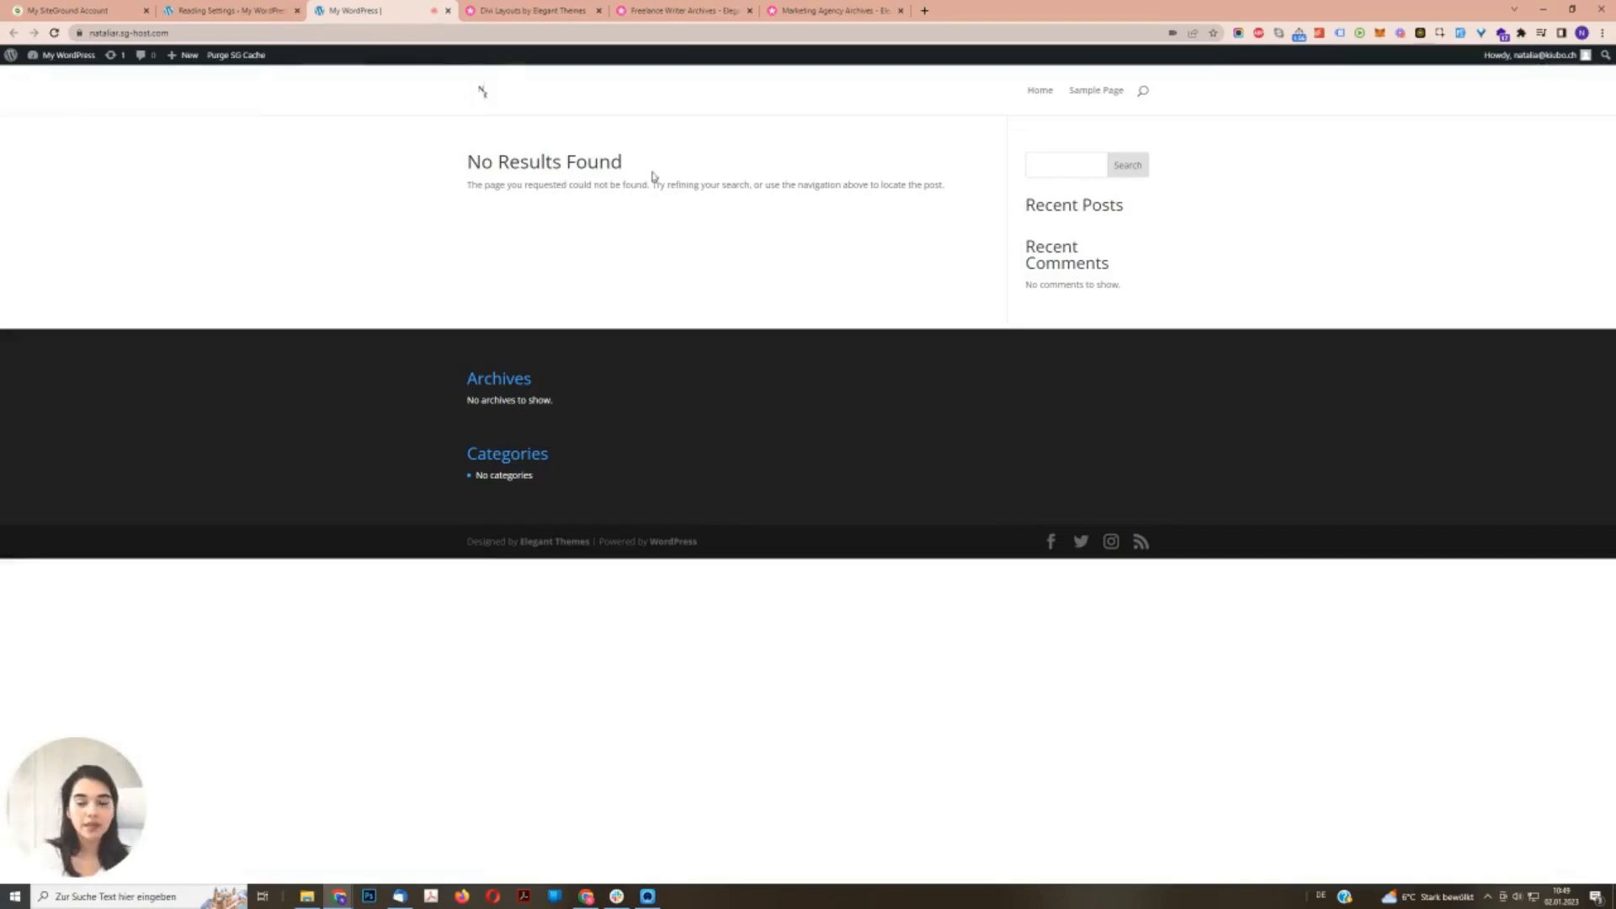
- Reload the live site to confirm it opens on the empty Home page, then return to Reading Settings
{"action": "left_click", "coordinate": [56, 34]}
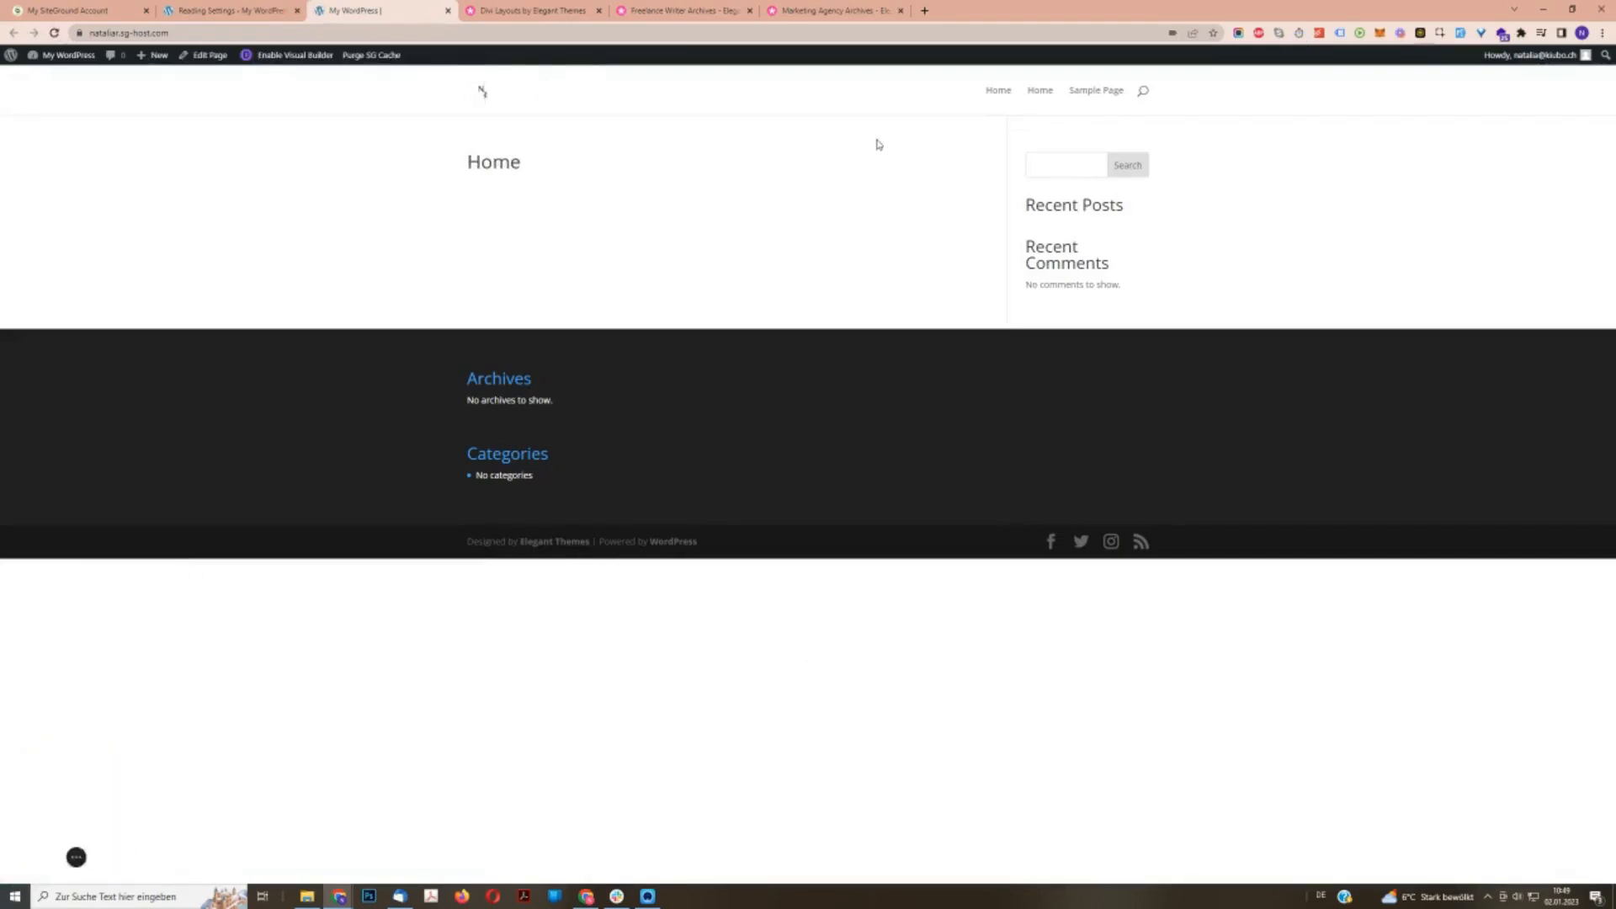
{"action": "double_click", "coordinate": [492, 155]}
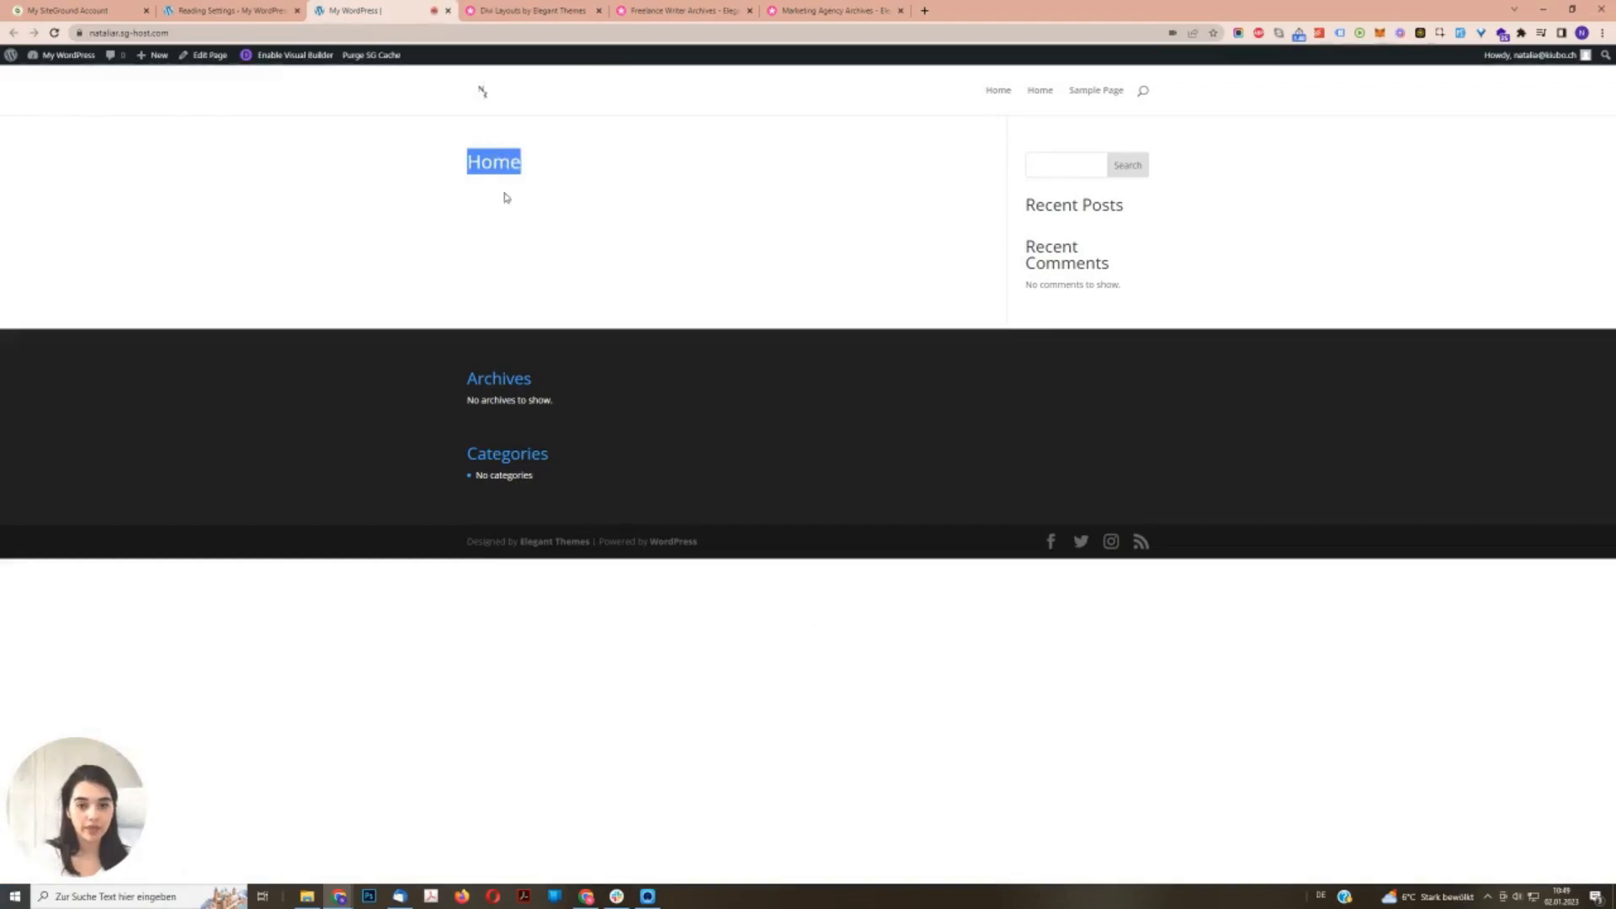
{"action": "left_click", "coordinate": [516, 161]}
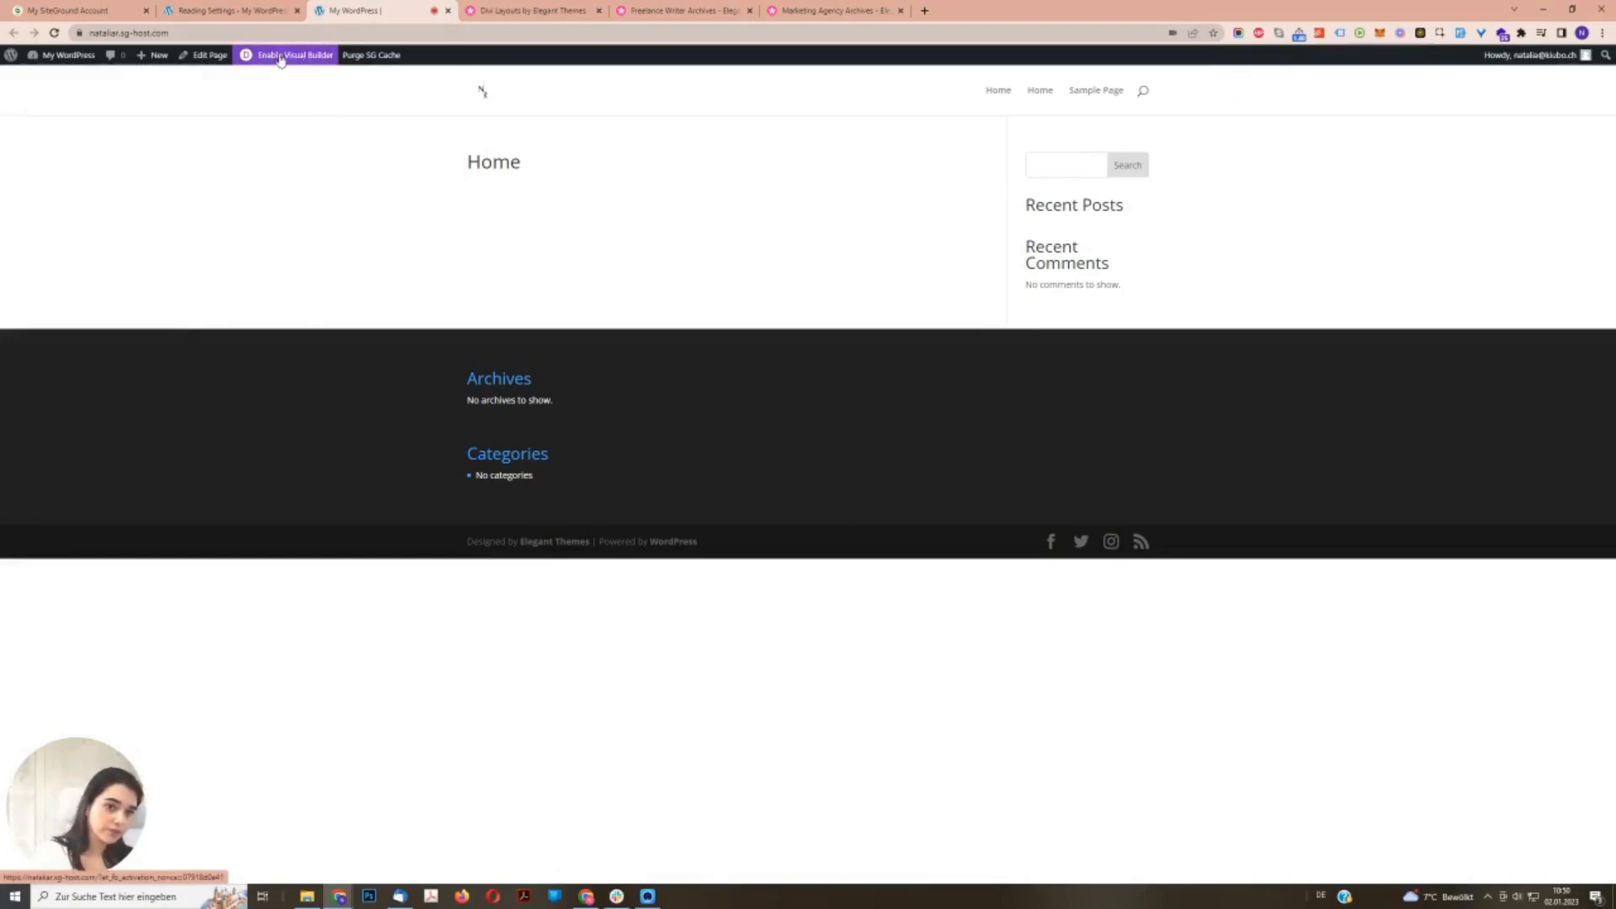
{"action": "left_click", "coordinate": [190, 5]}
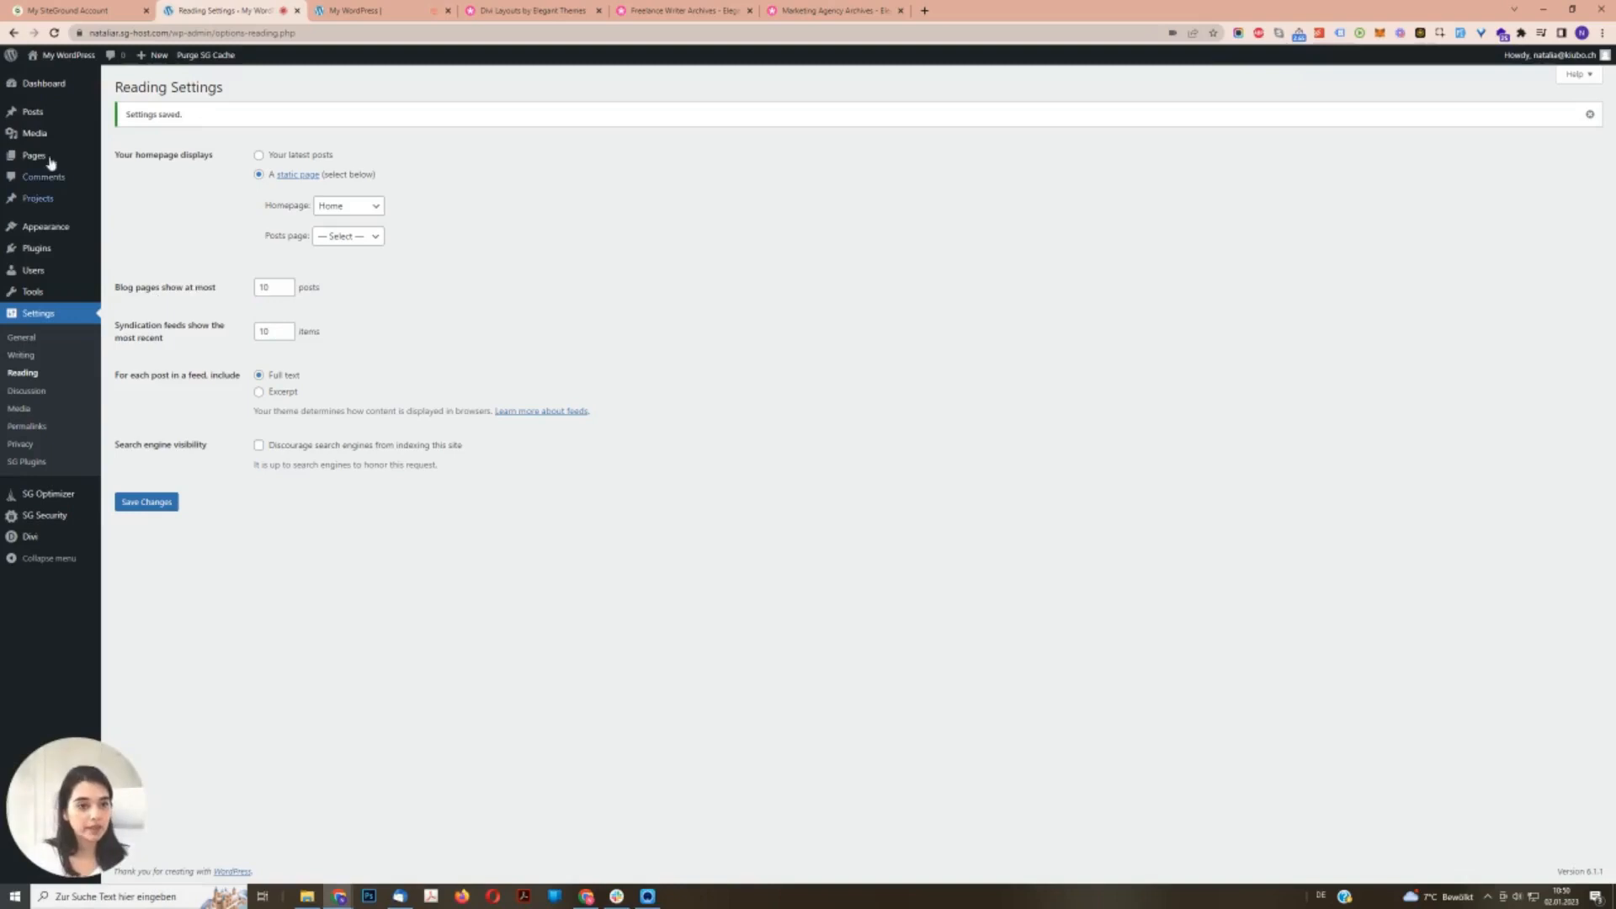
{"action": "mouse_move", "coordinate": [42, 166]}
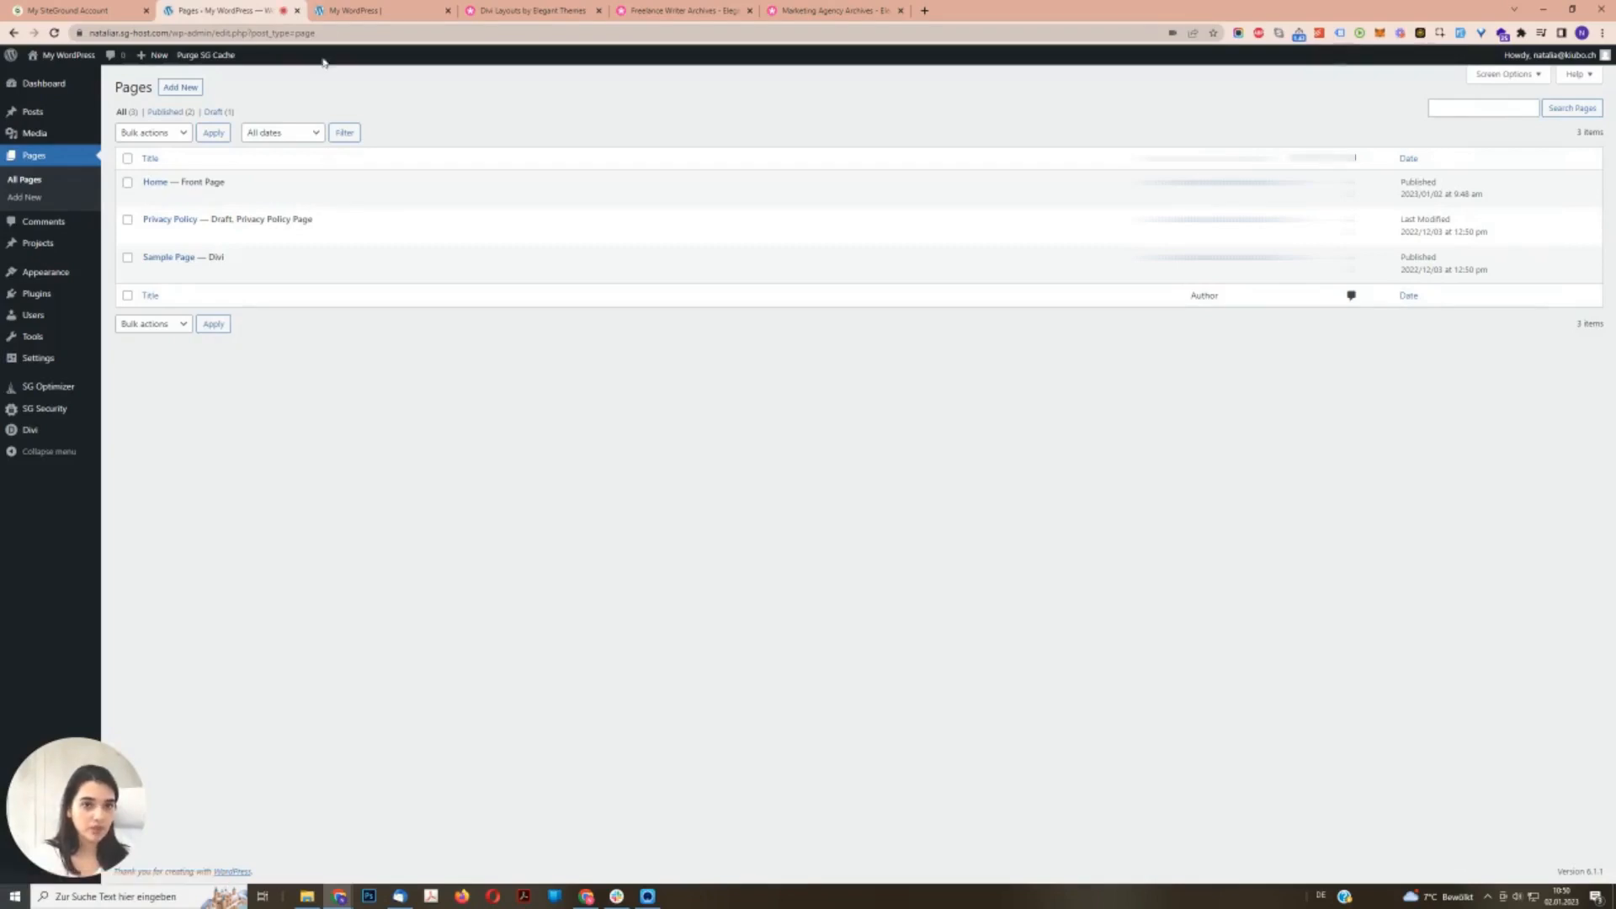
- Launch the Divi Visual Builder on the live Home page and open the Elegant Themes layouts site
{"action": "left_click", "coordinate": [346, 10]}
{"action": "left_click", "coordinate": [290, 55]}
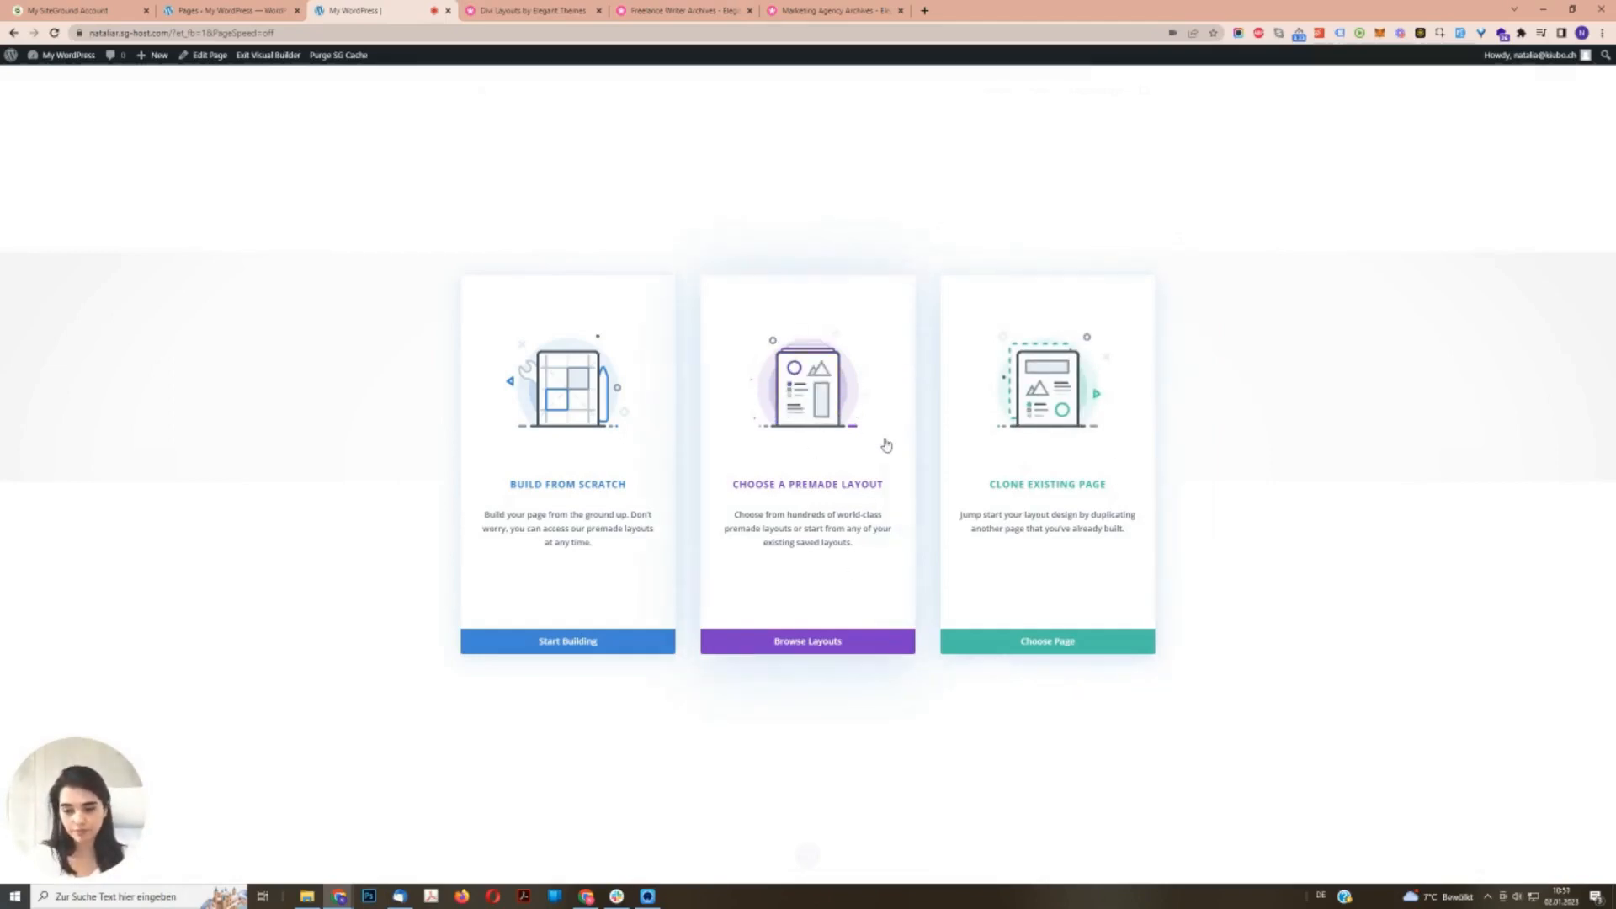
{"action": "left_click", "coordinate": [534, 7]}
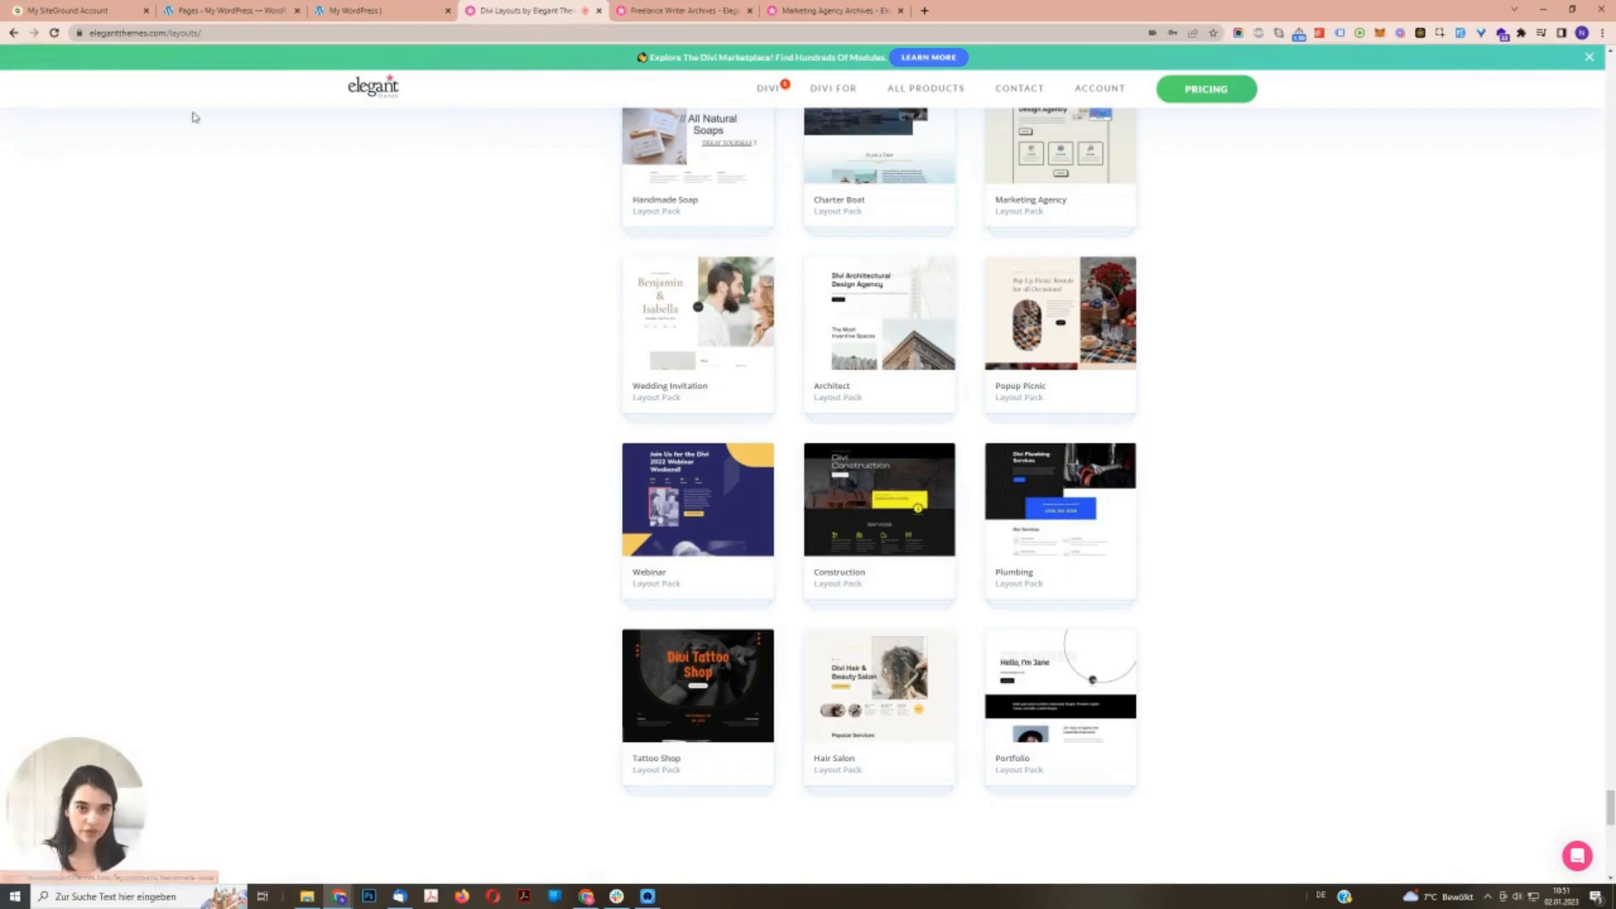
- Browse the Elegant Themes layouts (2157 total), comparing the Freelance Writer and Marketing Agency packs
{"action": "left_click_drag", "start_coordinate": [1610, 796], "coordinate": [1611, 93]}
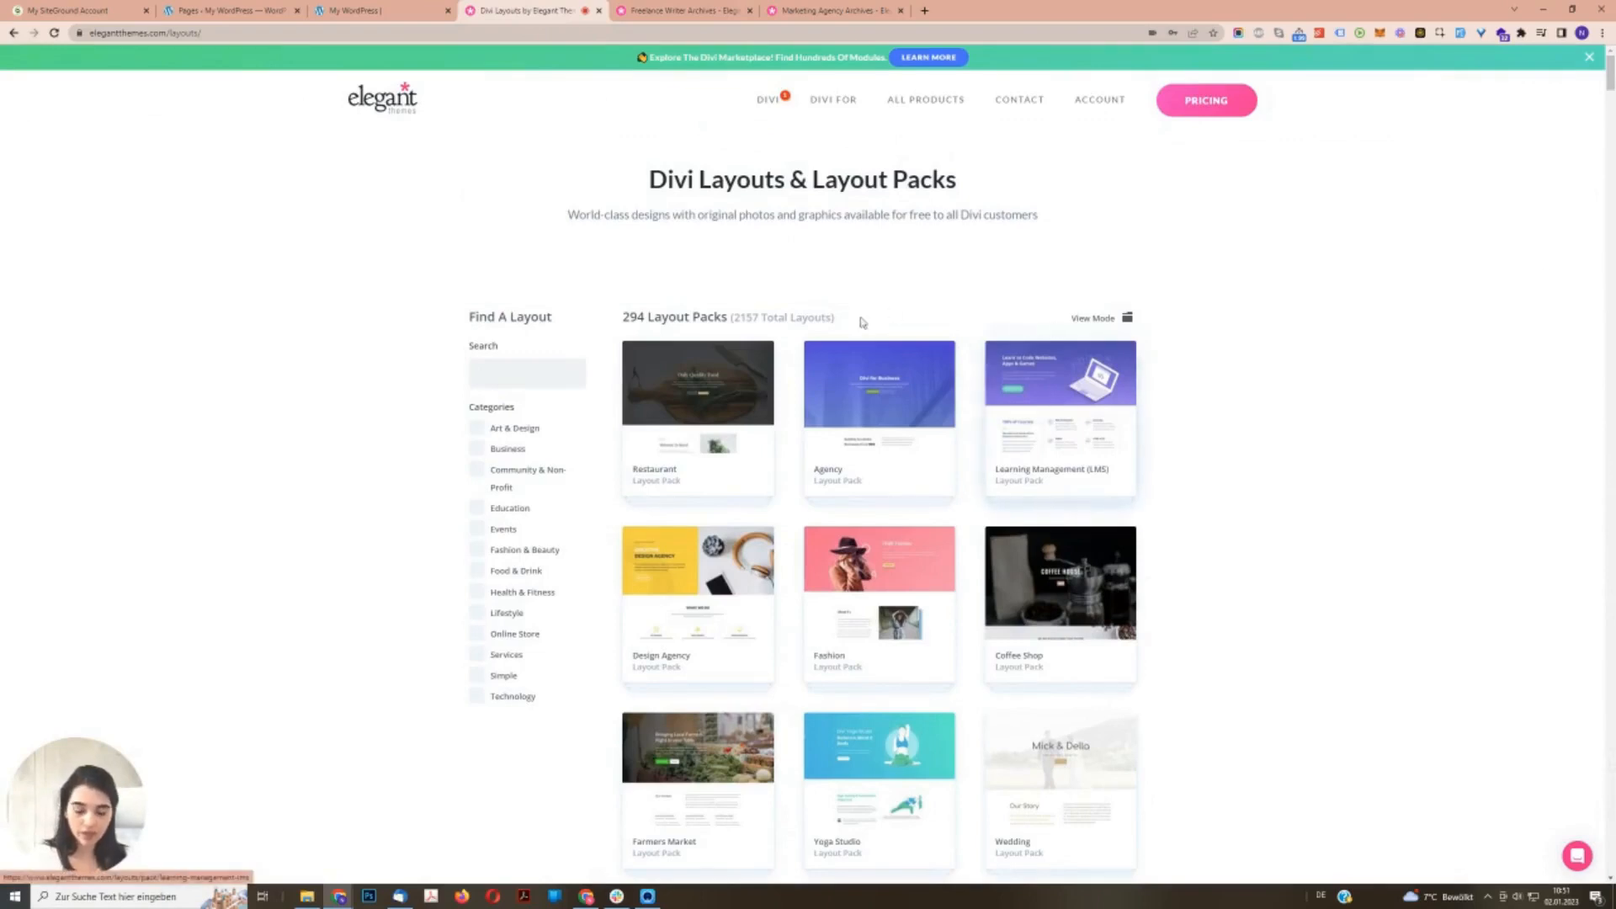
{"action": "left_click_drag", "start_coordinate": [735, 318], "coordinate": [833, 318]}
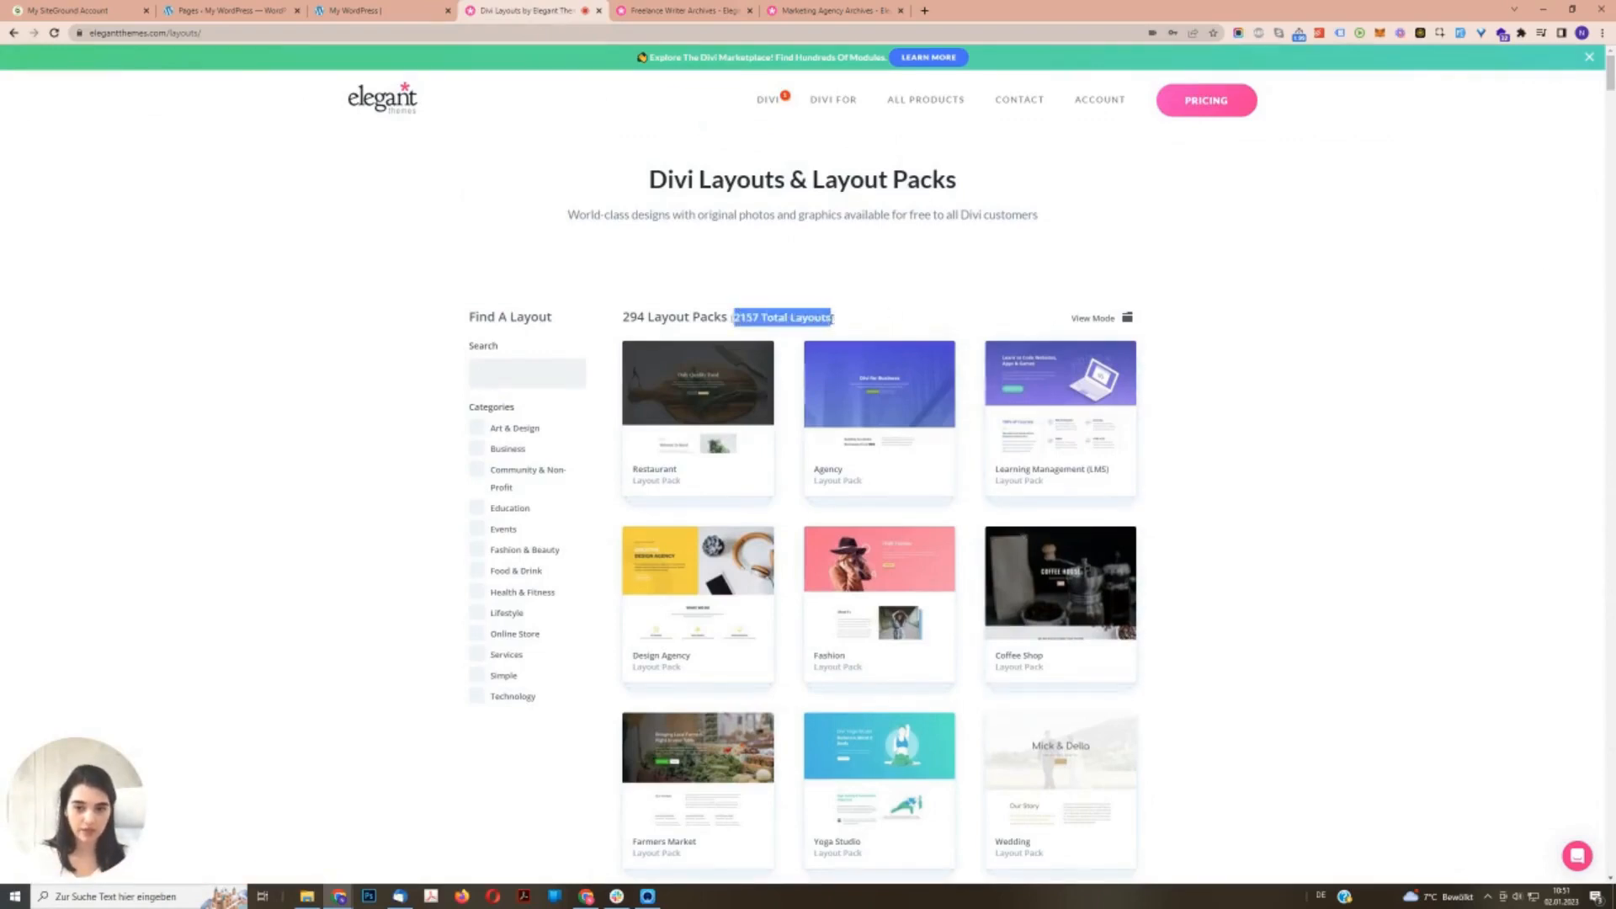
{"action": "left_click", "coordinate": [809, 316]}
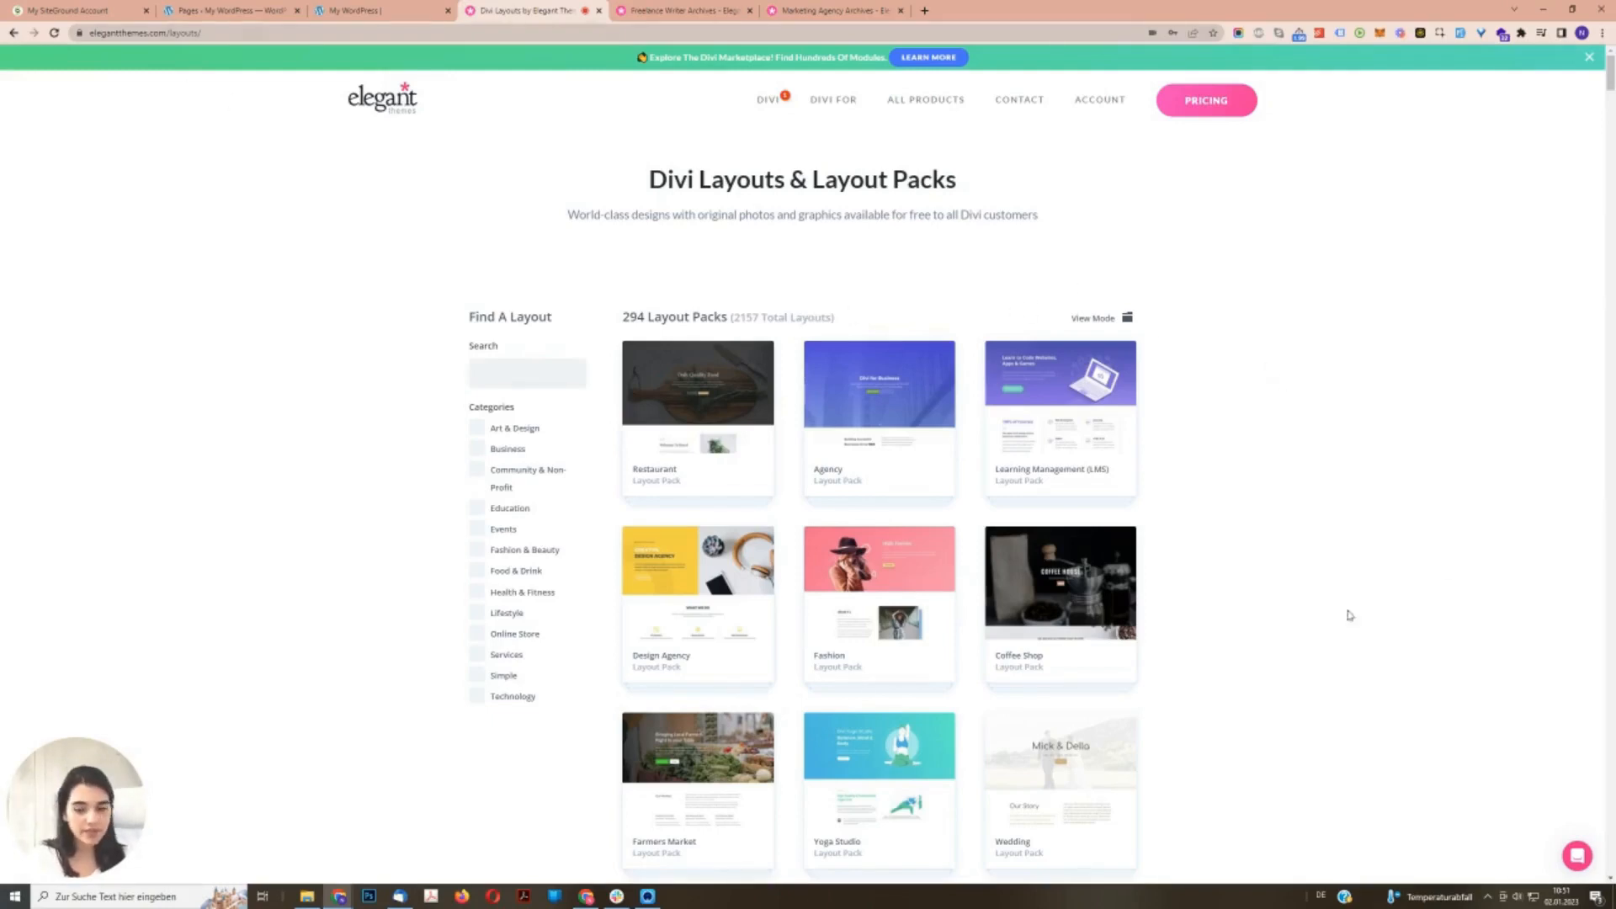
{"action": "scroll", "coordinate": [1164, 690], "scroll_direction": "down", "scroll_amount": 7}
{"action": "scroll", "coordinate": [1168, 691], "scroll_direction": "down", "scroll_amount": 4}
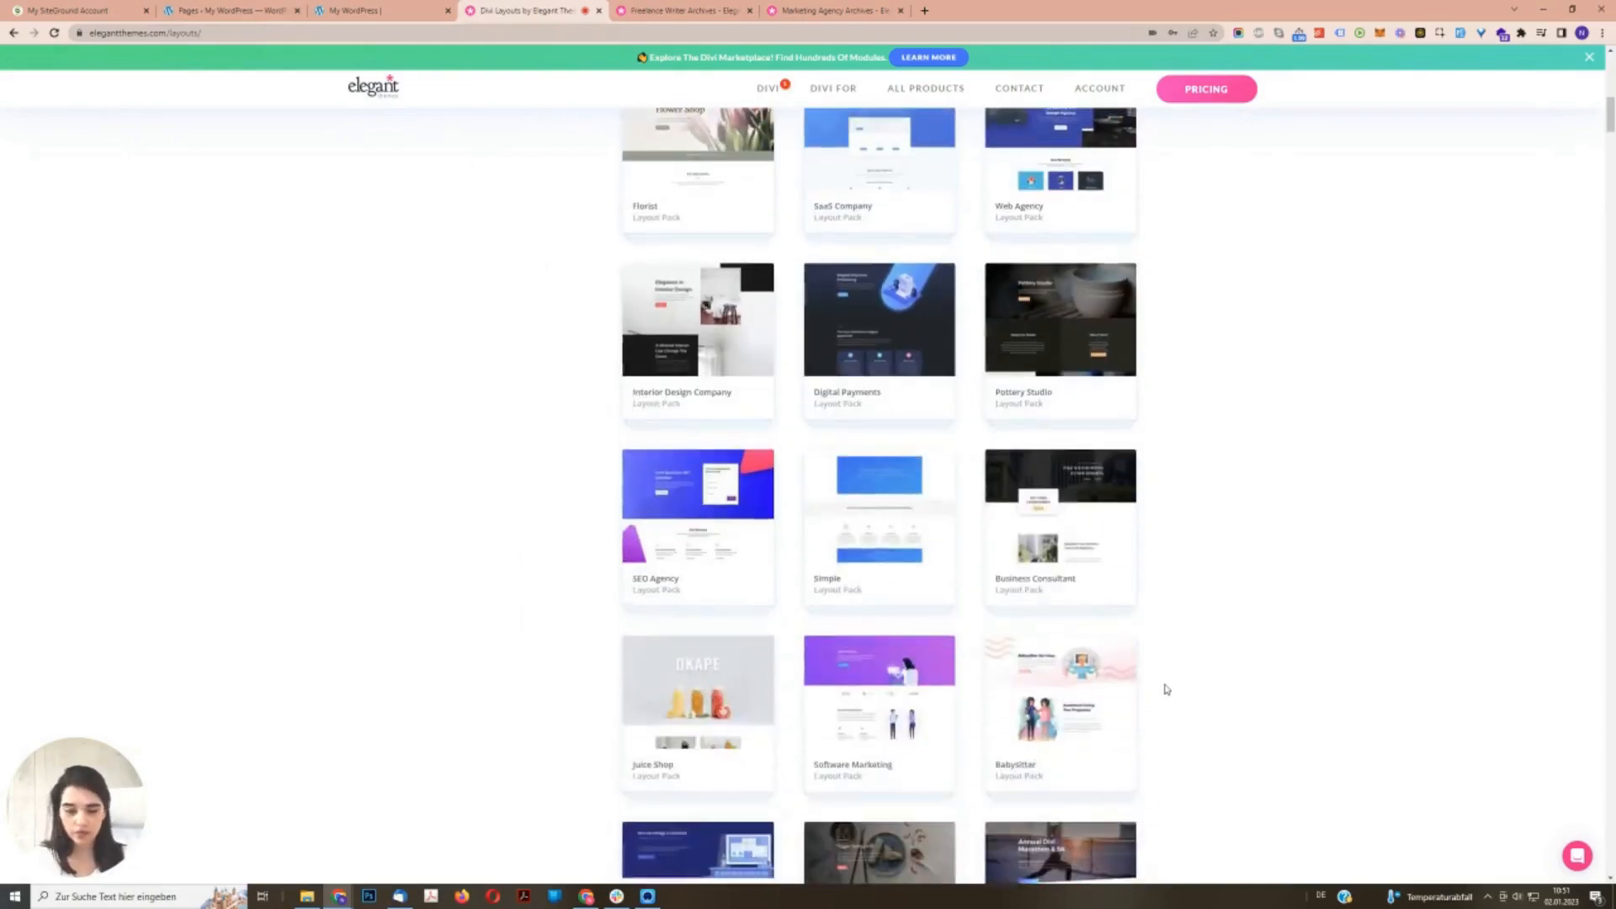
{"action": "scroll", "coordinate": [1166, 690], "scroll_direction": "down", "scroll_amount": 3}
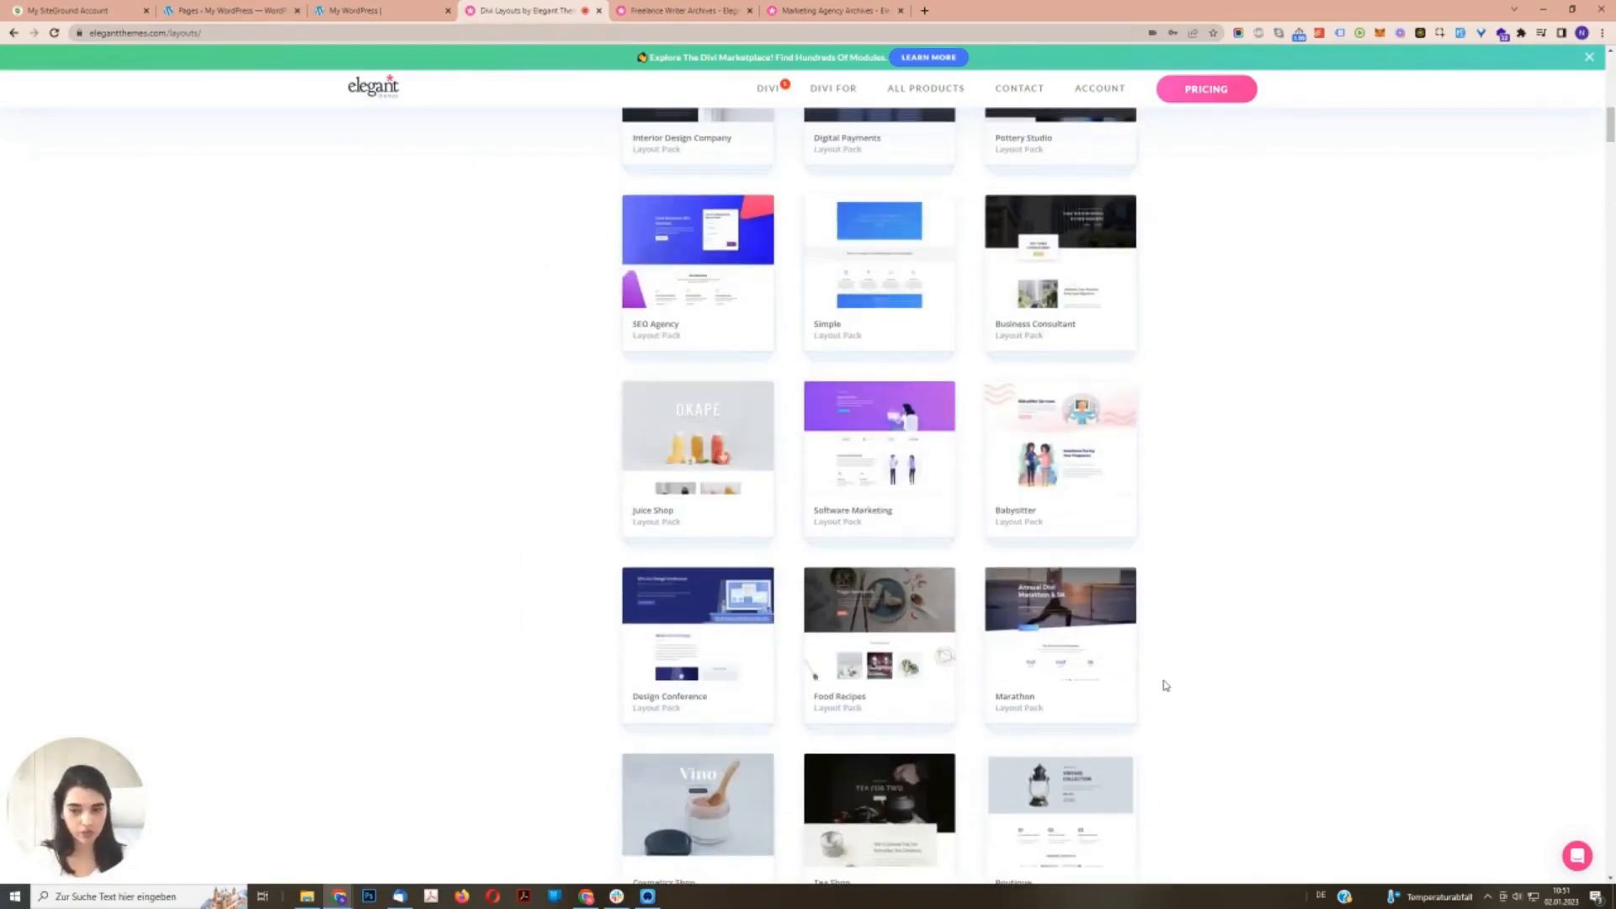
{"action": "left_click", "coordinate": [687, 7]}
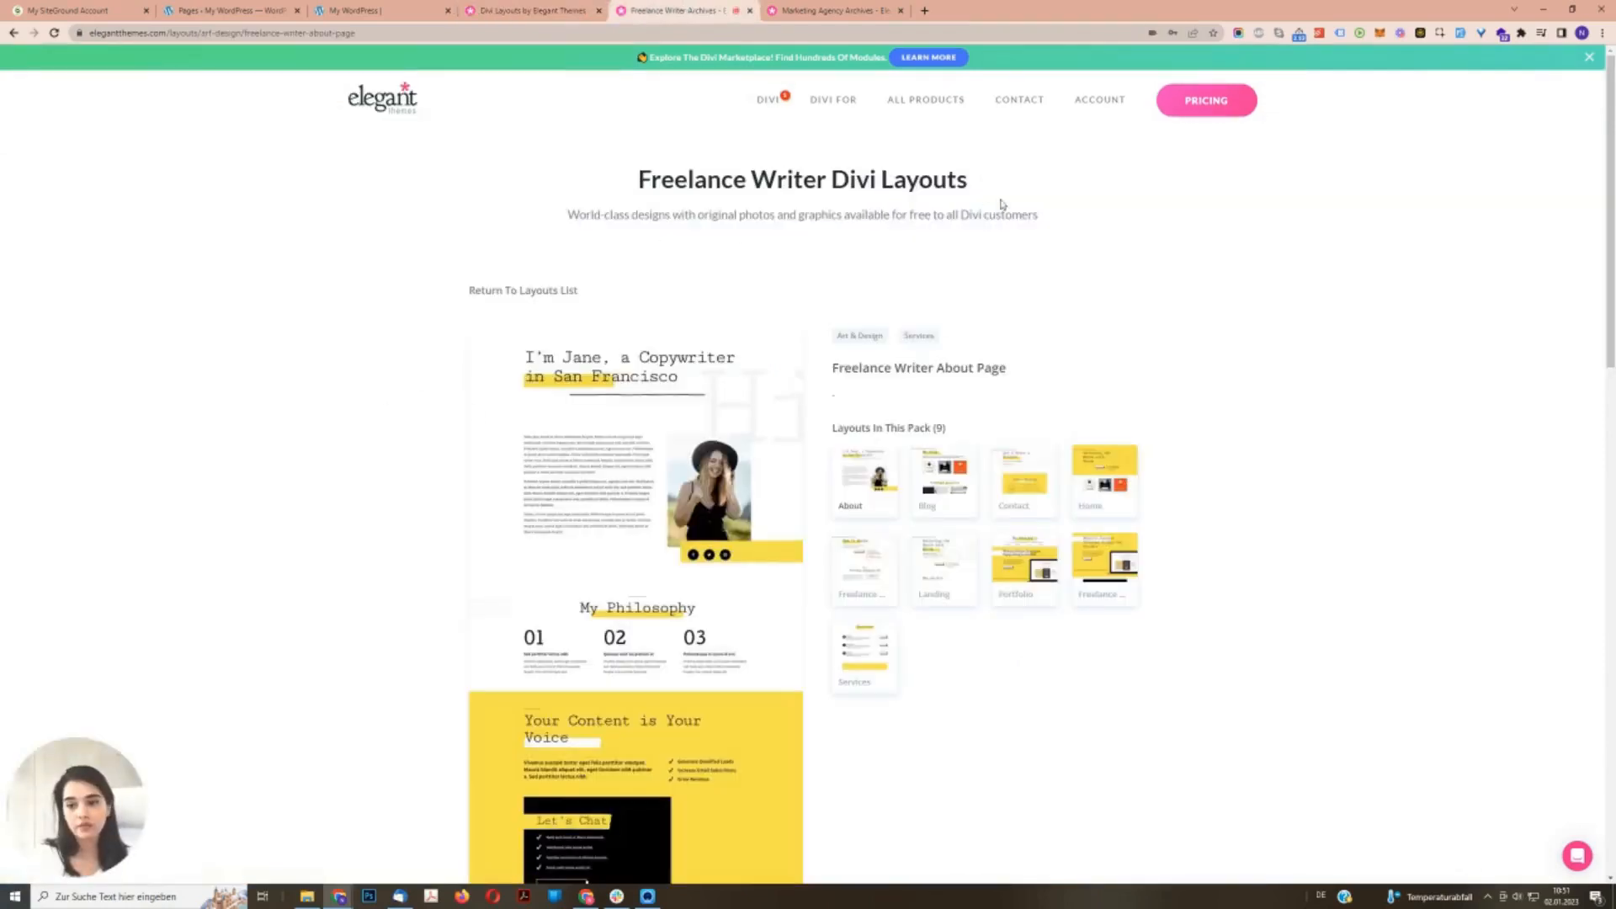
{"action": "left_click", "coordinate": [833, 8]}
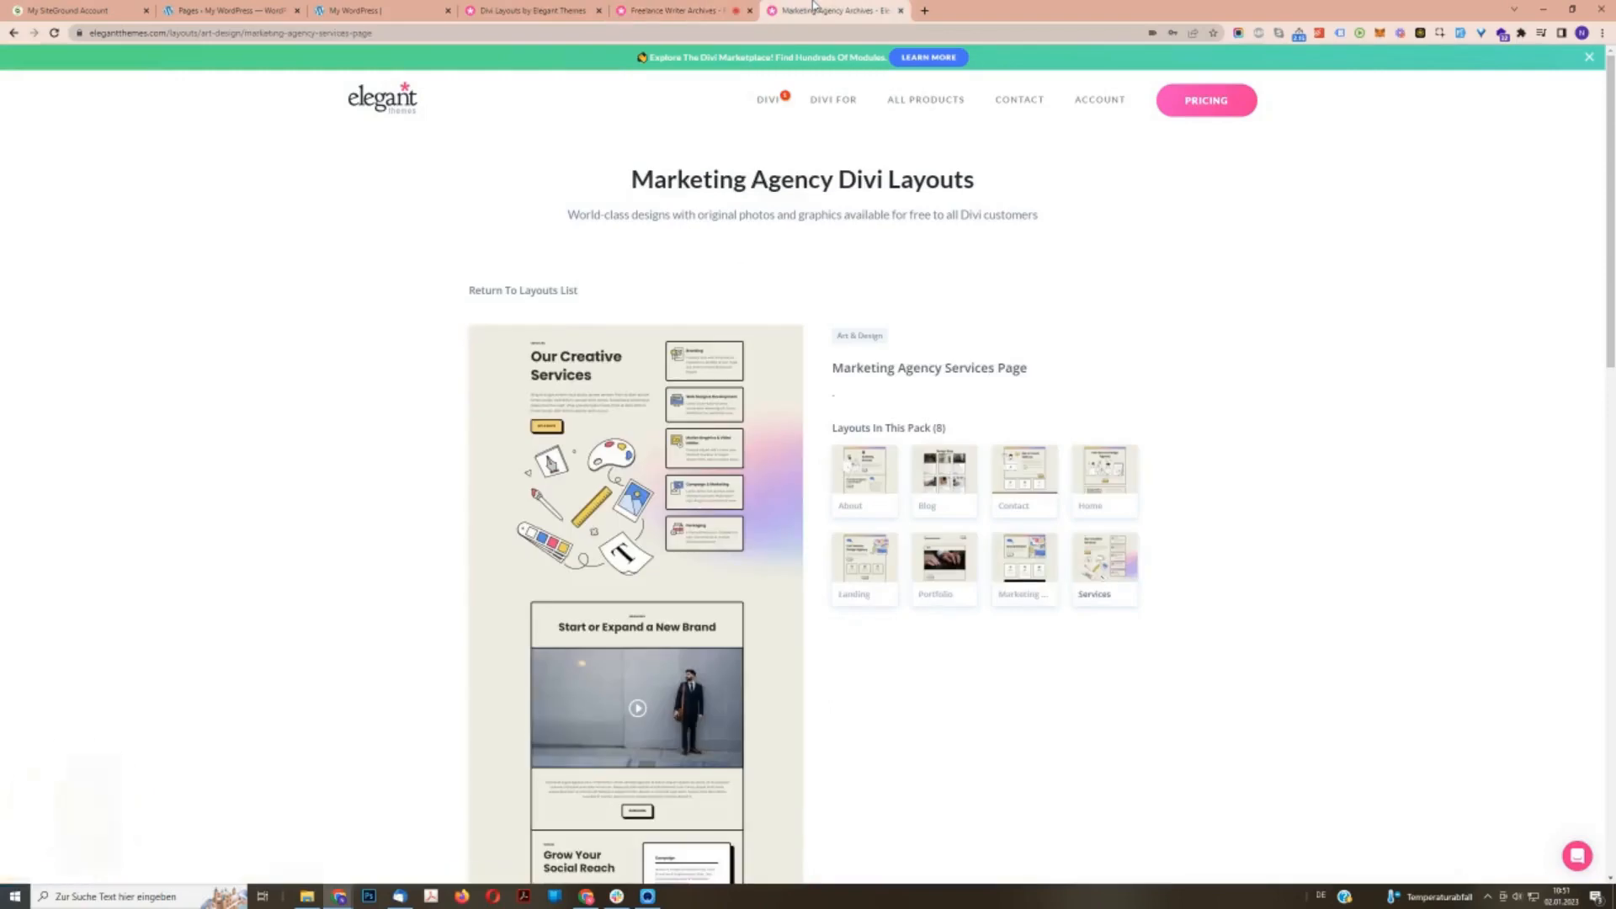
{"action": "key", "text": "ctrl+shift+Tab"}
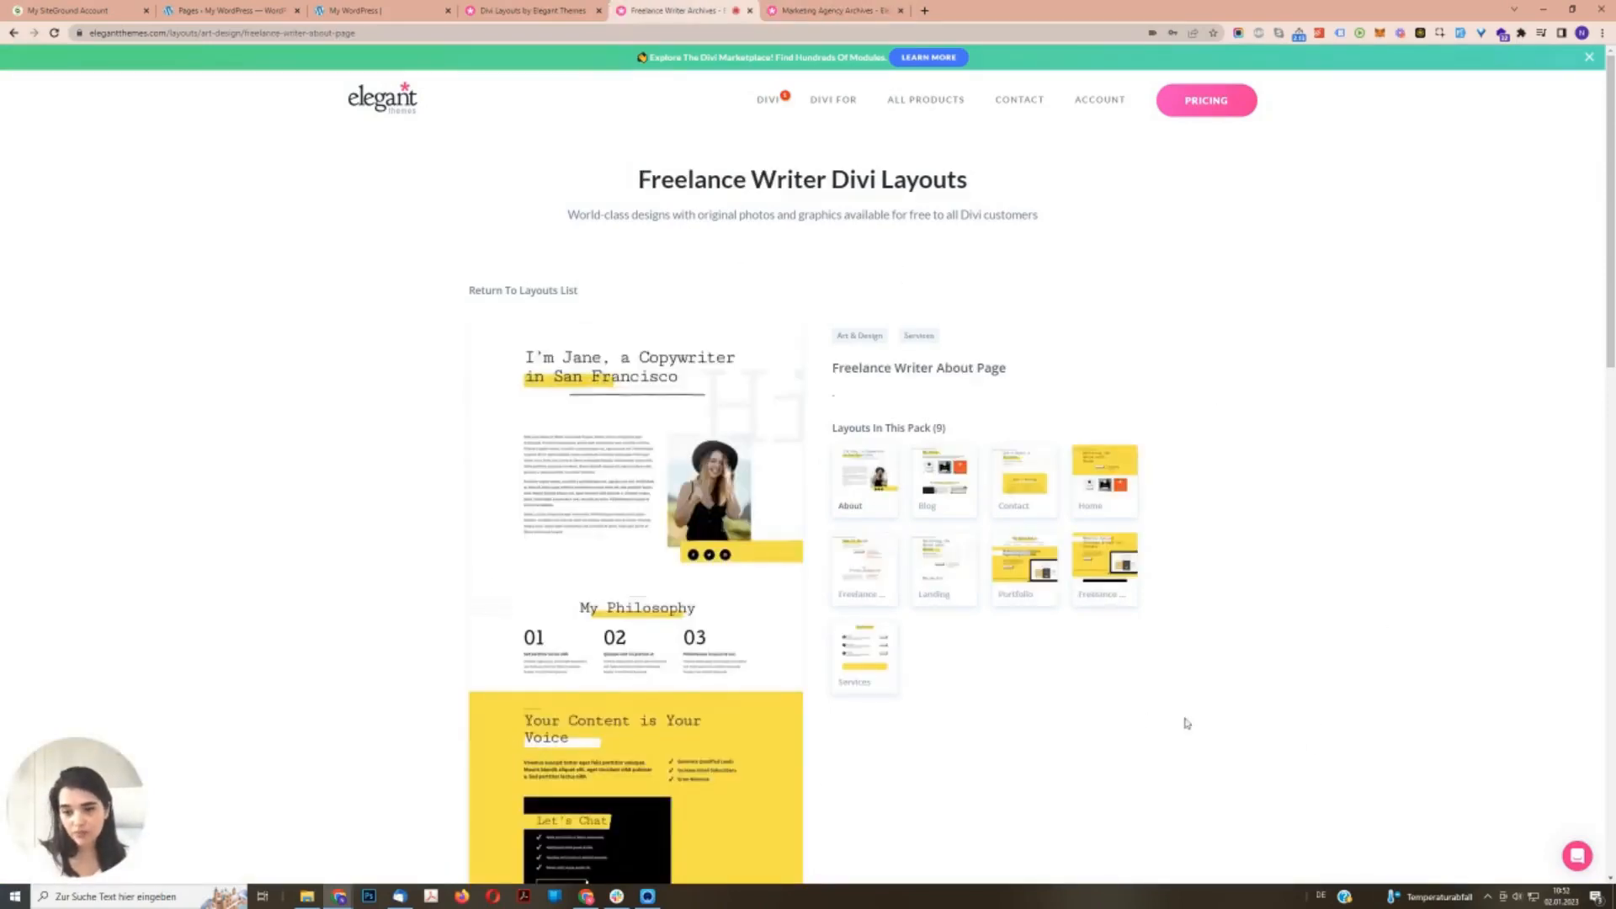
{"action": "scroll", "coordinate": [1028, 671], "scroll_direction": "down", "scroll_amount": 1}
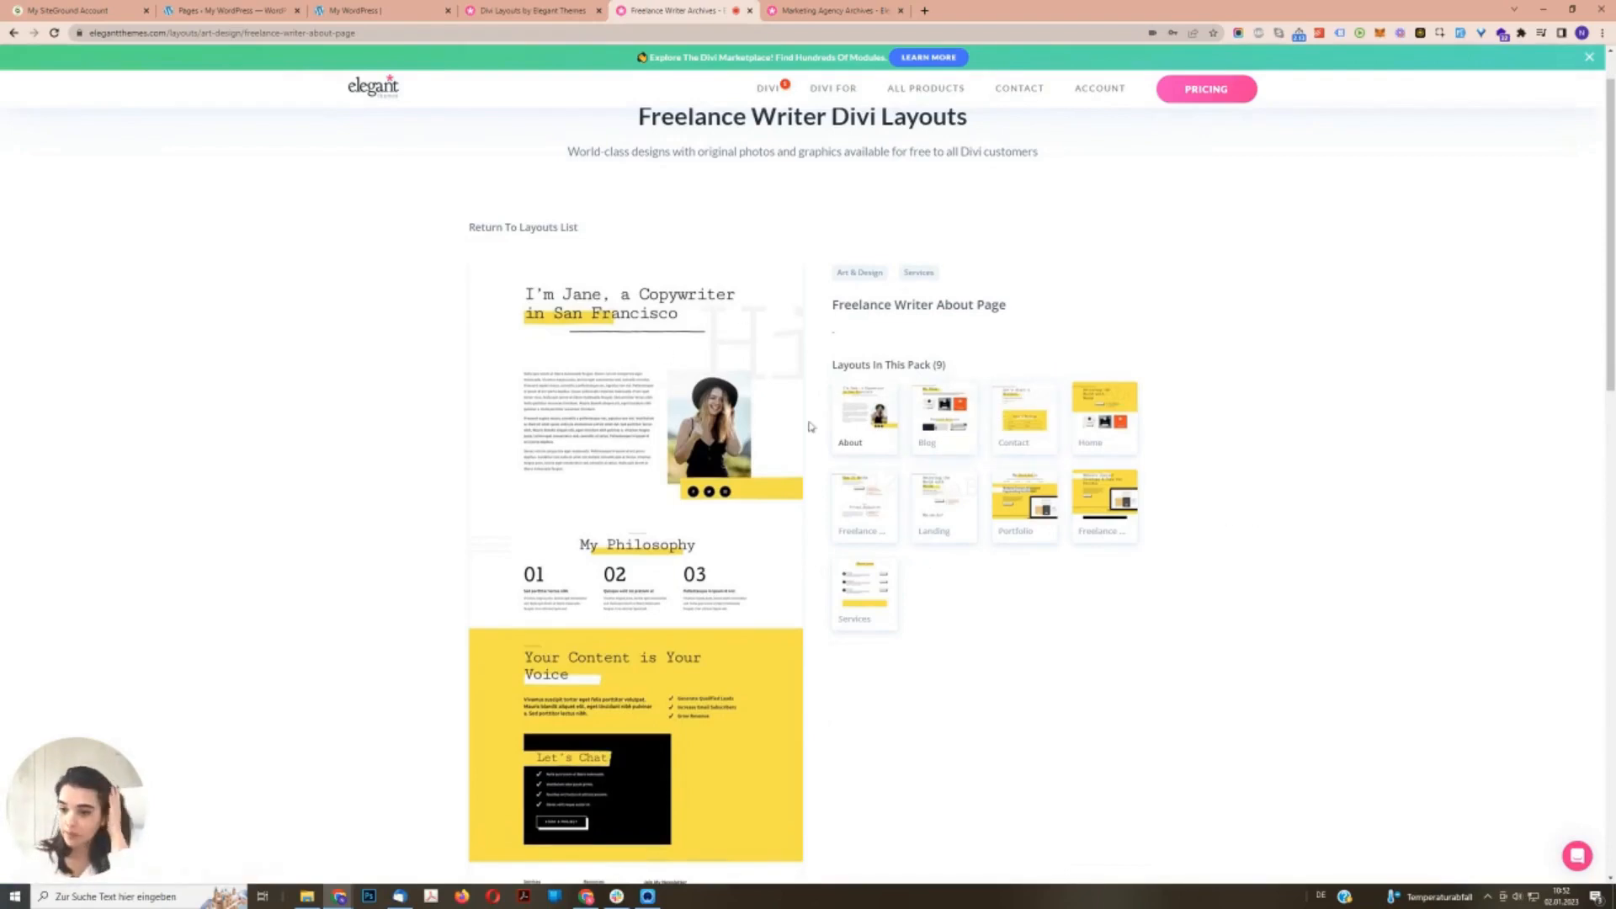
- Preview the Freelance Writer Landing and Services page layouts, then return to WordPress Pages
{"action": "left_click", "coordinate": [941, 507]}
{"action": "scroll", "coordinate": [730, 662], "scroll_direction": "down", "scroll_amount": 3}
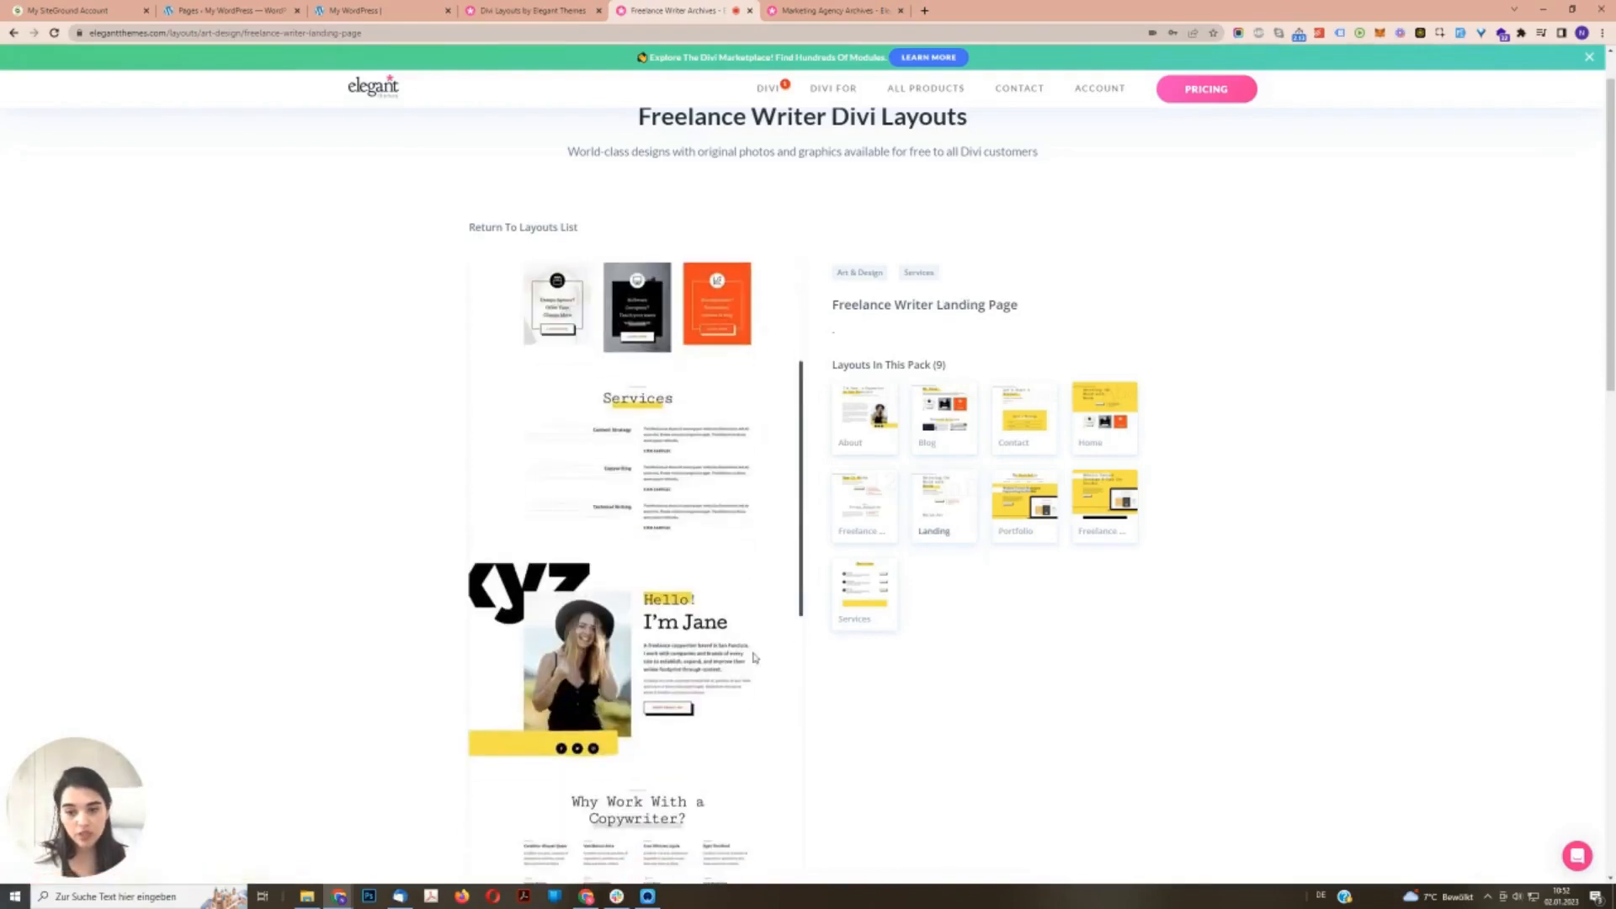
{"action": "left_click", "coordinate": [872, 596]}
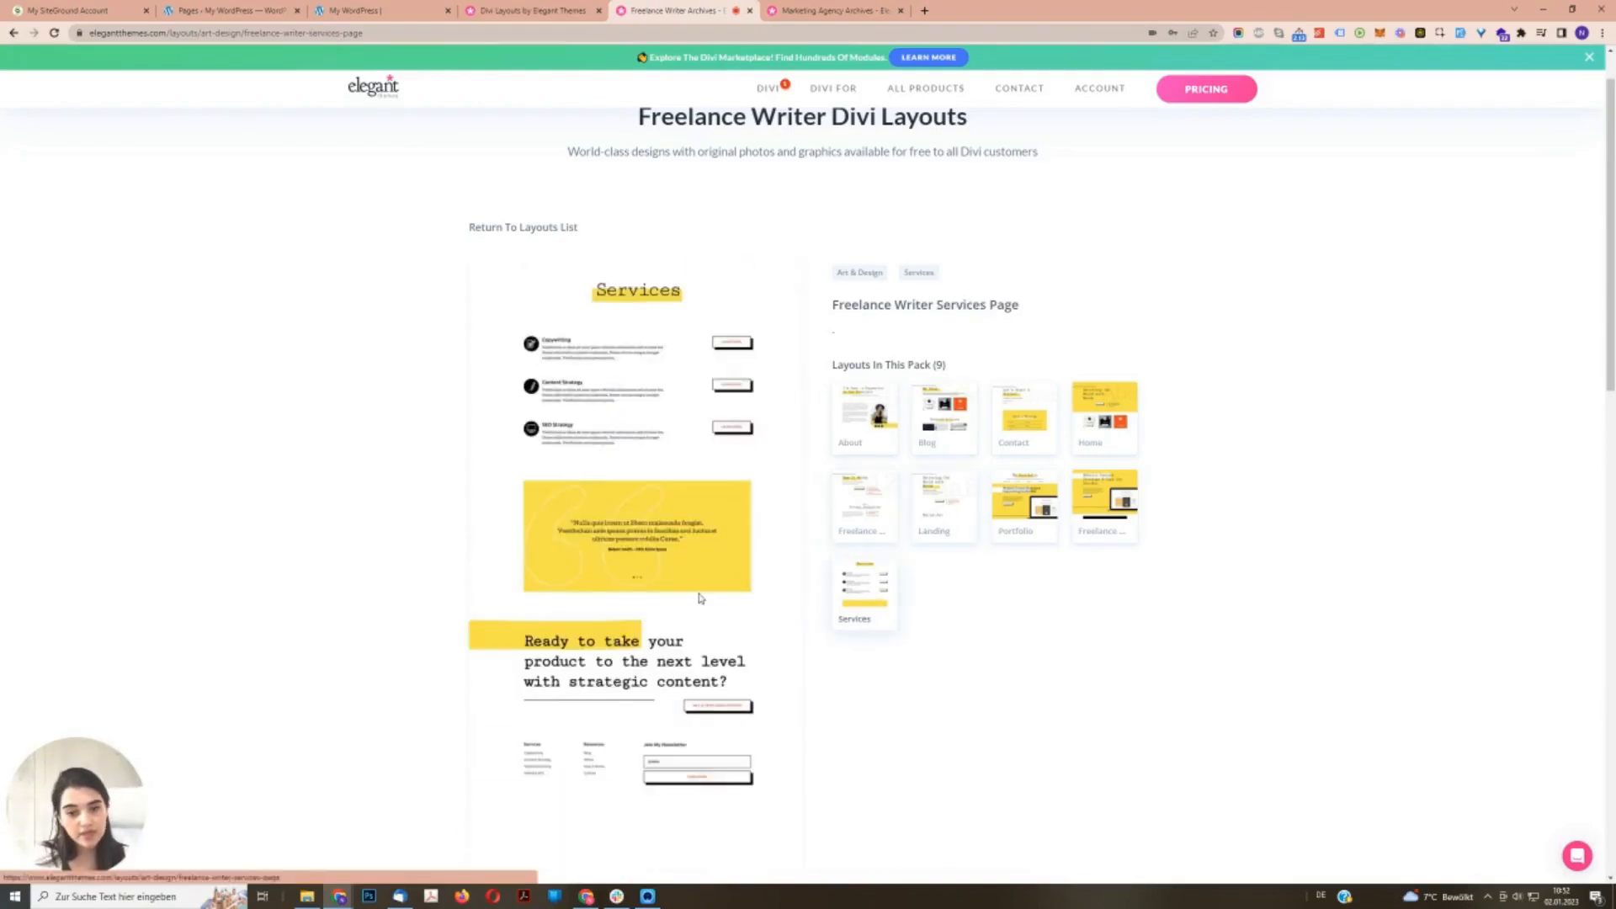
{"action": "scroll", "coordinate": [721, 682], "scroll_direction": "down", "scroll_amount": 2}
{"action": "scroll", "coordinate": [729, 654], "scroll_direction": "up", "scroll_amount": 3}
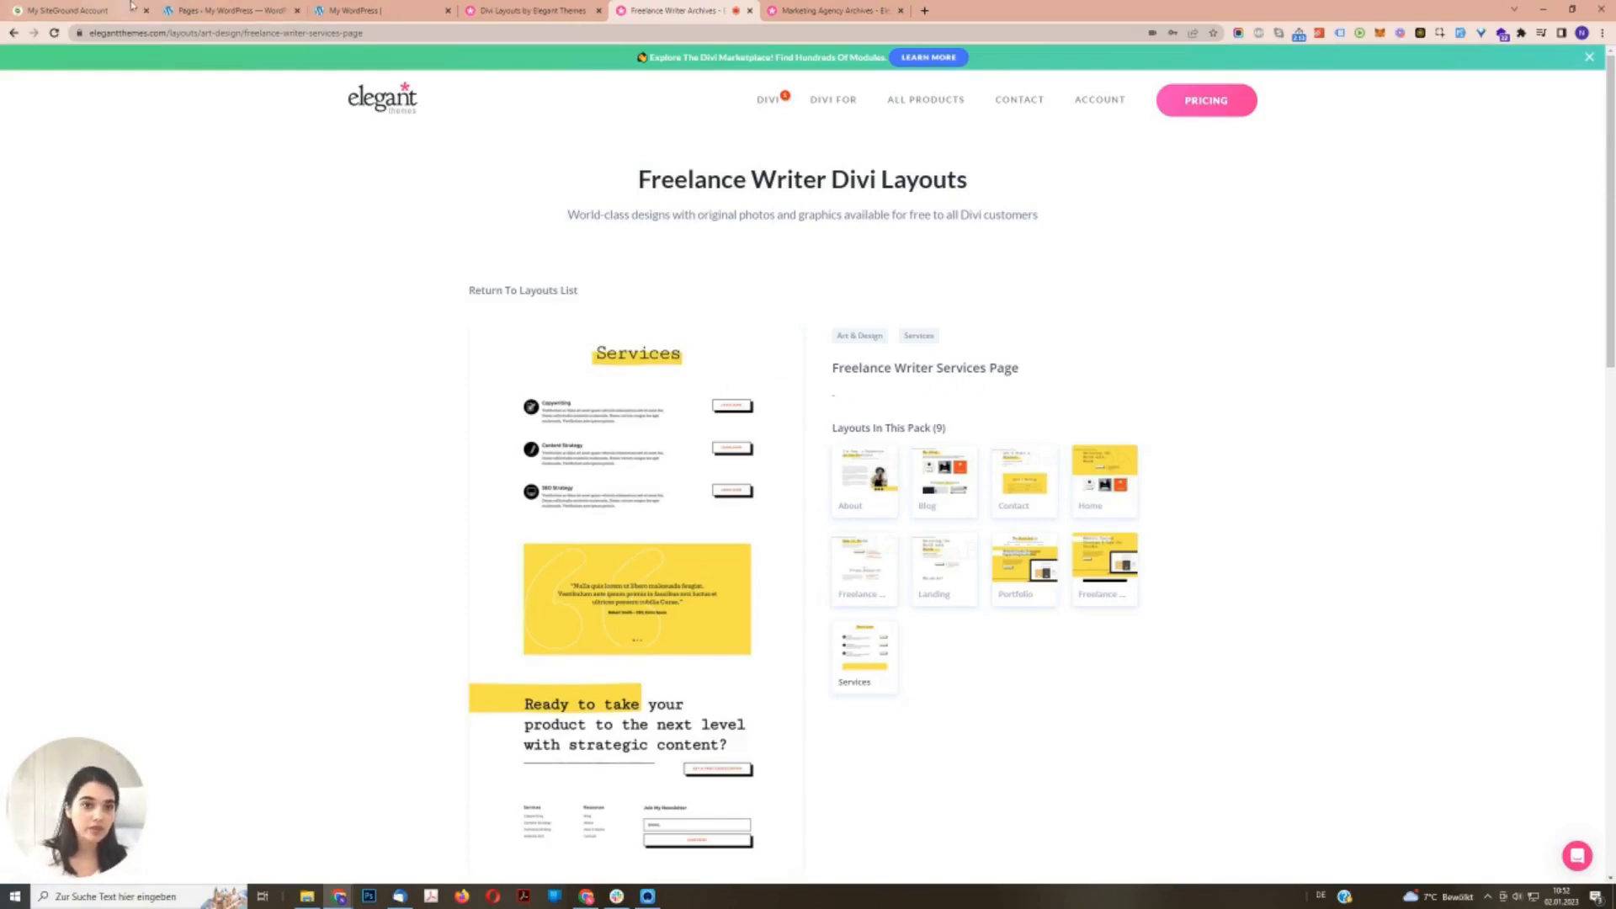
{"action": "left_click", "coordinate": [219, 7]}
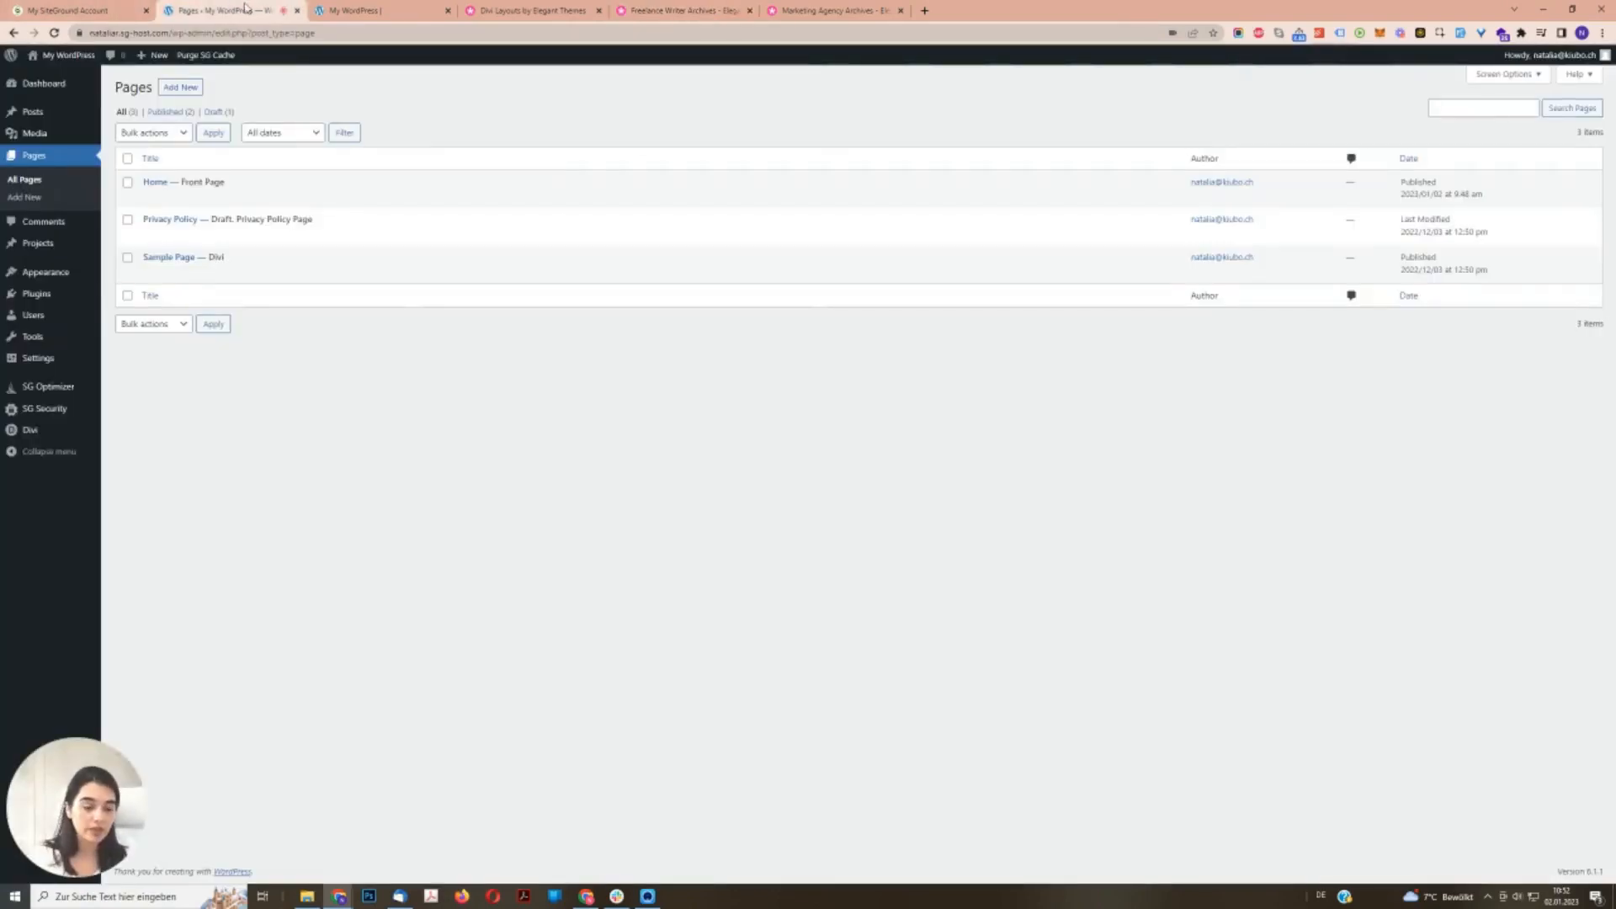
- Search the builder's premade layouts for 'writer' and open the Freelance Writer Landing Page details
{"action": "left_click", "coordinate": [380, 7]}
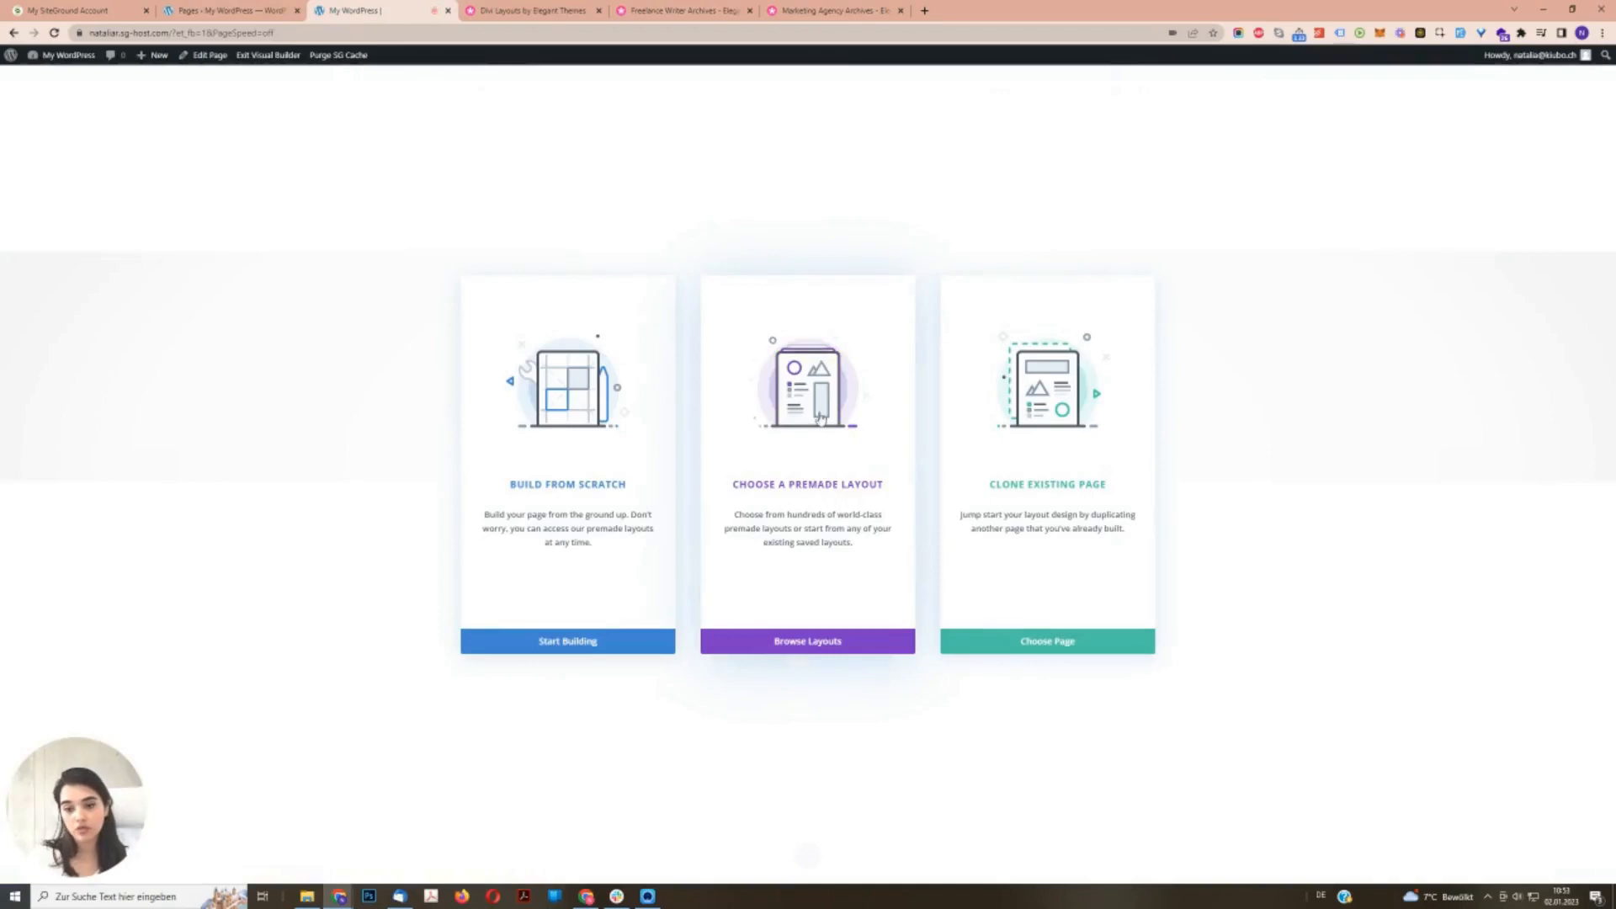
{"action": "left_click", "coordinate": [819, 419]}
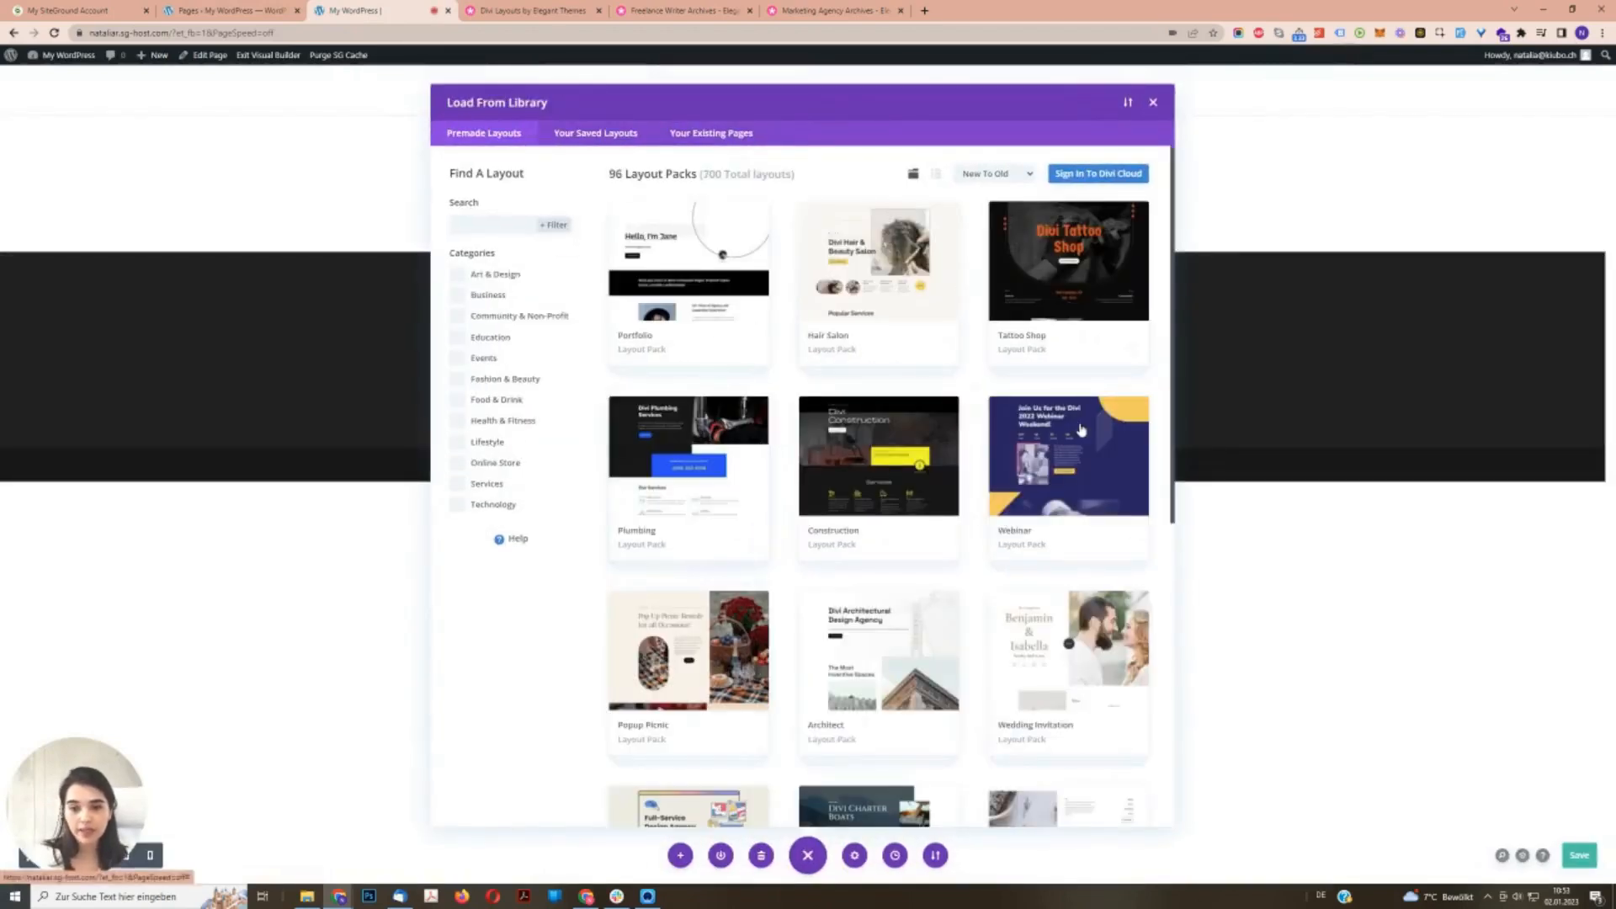
{"action": "scroll", "coordinate": [1069, 604], "scroll_direction": "down", "scroll_amount": 4}
{"action": "scroll", "coordinate": [1061, 604], "scroll_direction": "up", "scroll_amount": 3}
{"action": "scroll", "coordinate": [1061, 604], "scroll_direction": "up", "scroll_amount": 1}
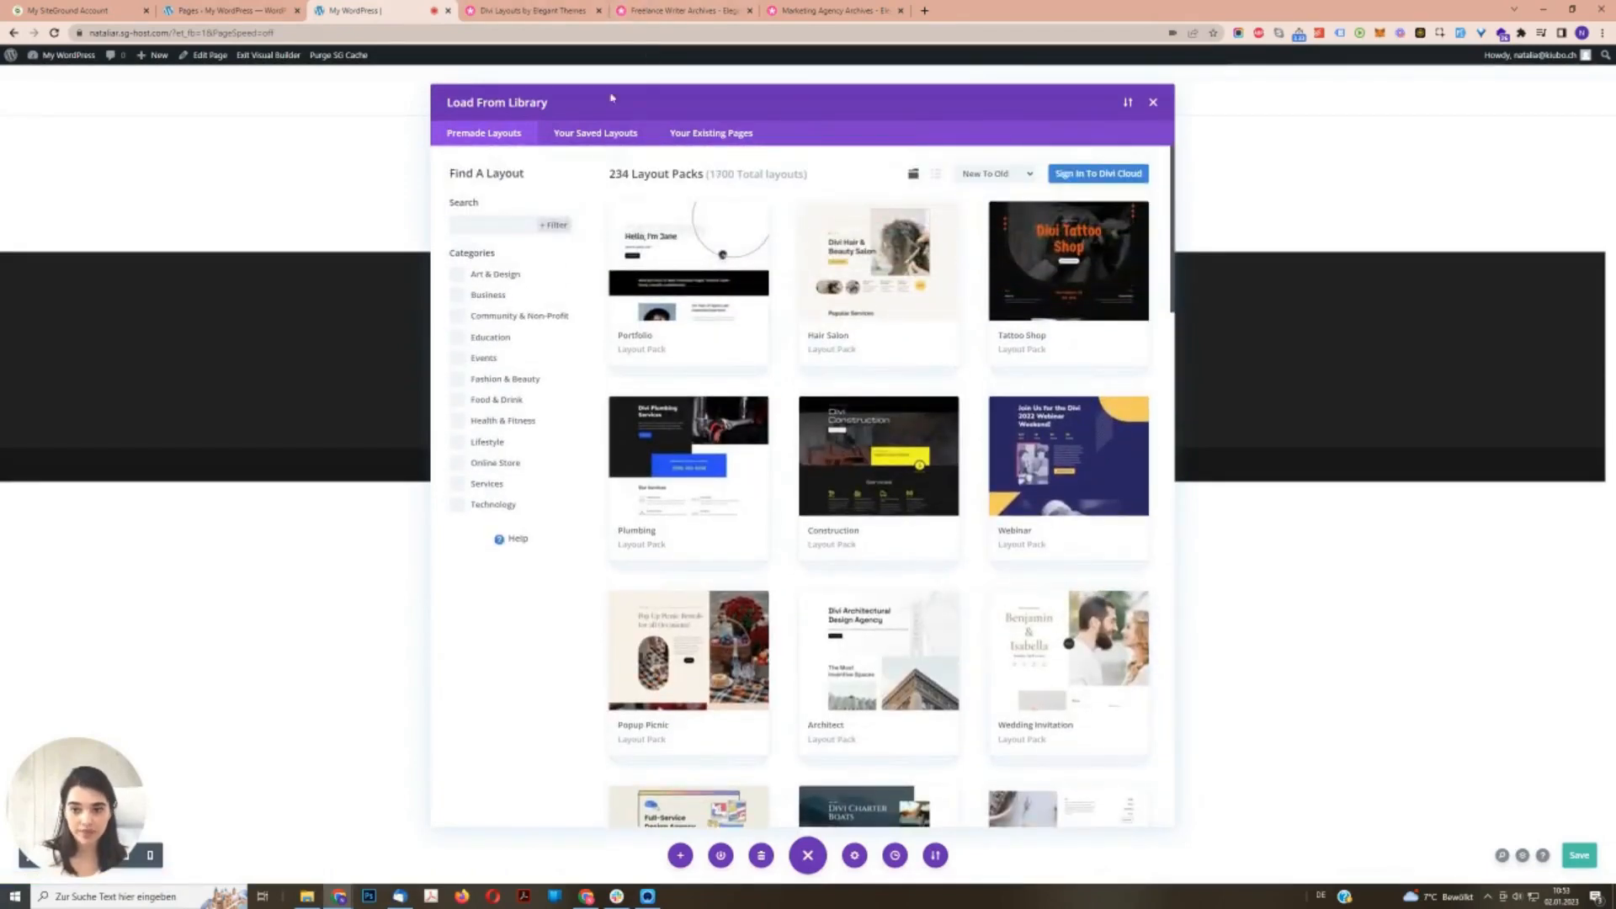
{"action": "left_click", "coordinate": [505, 225]}
{"action": "type", "text": "writer"}
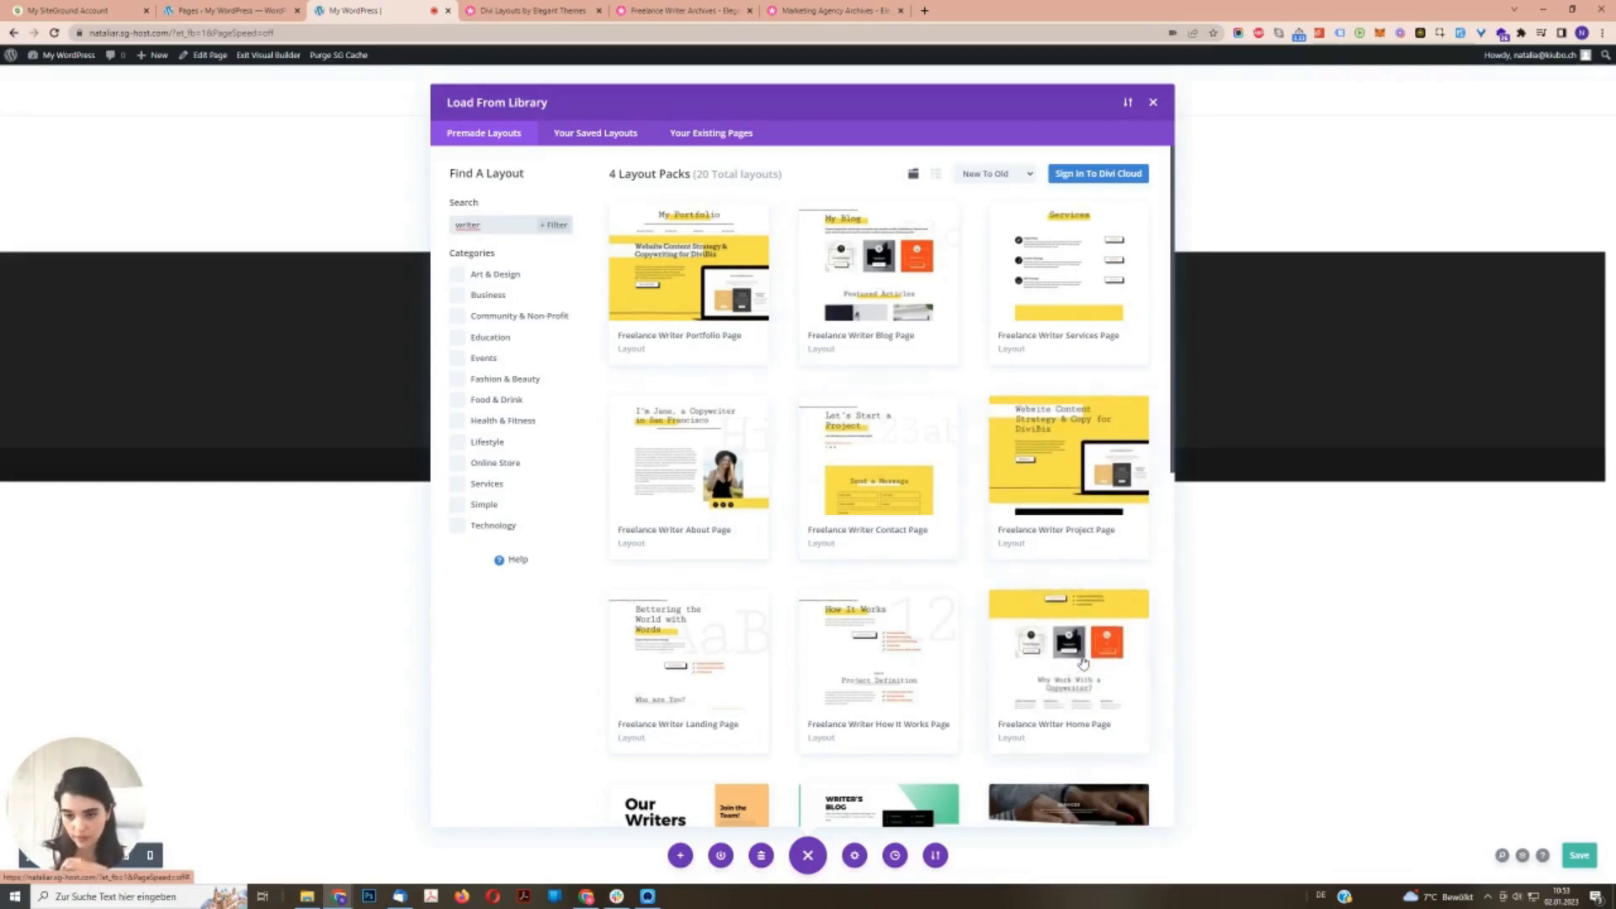
{"action": "left_click", "coordinate": [686, 665]}
{"action": "scroll", "coordinate": [678, 496], "scroll_direction": "down", "scroll_amount": 10}
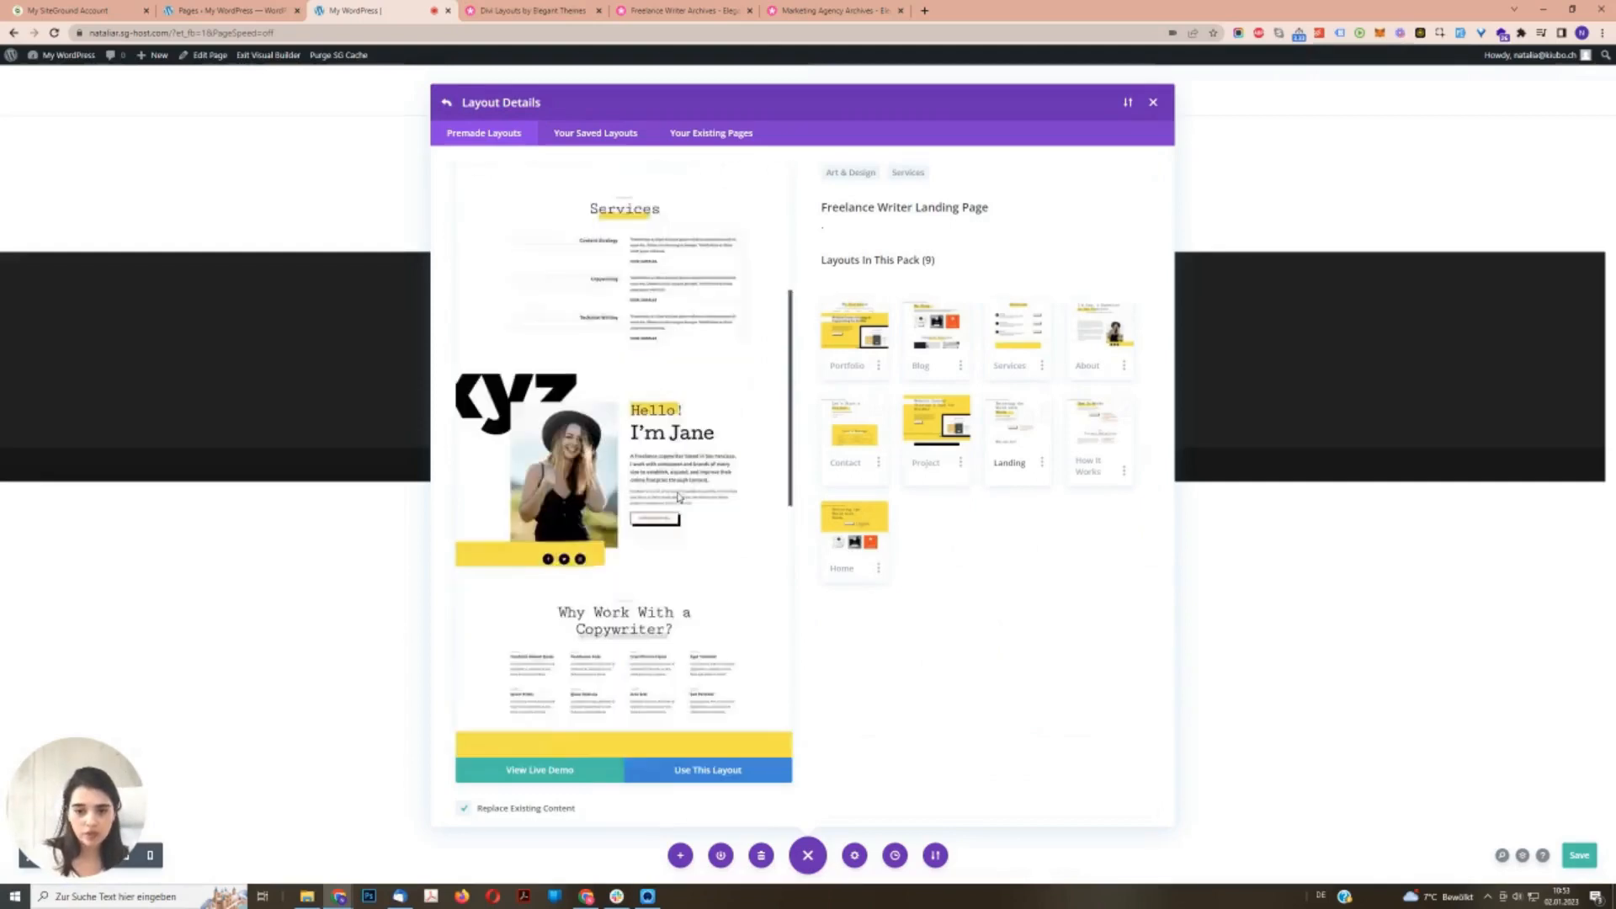
{"action": "scroll", "coordinate": [678, 497], "scroll_direction": "up", "scroll_amount": 10}
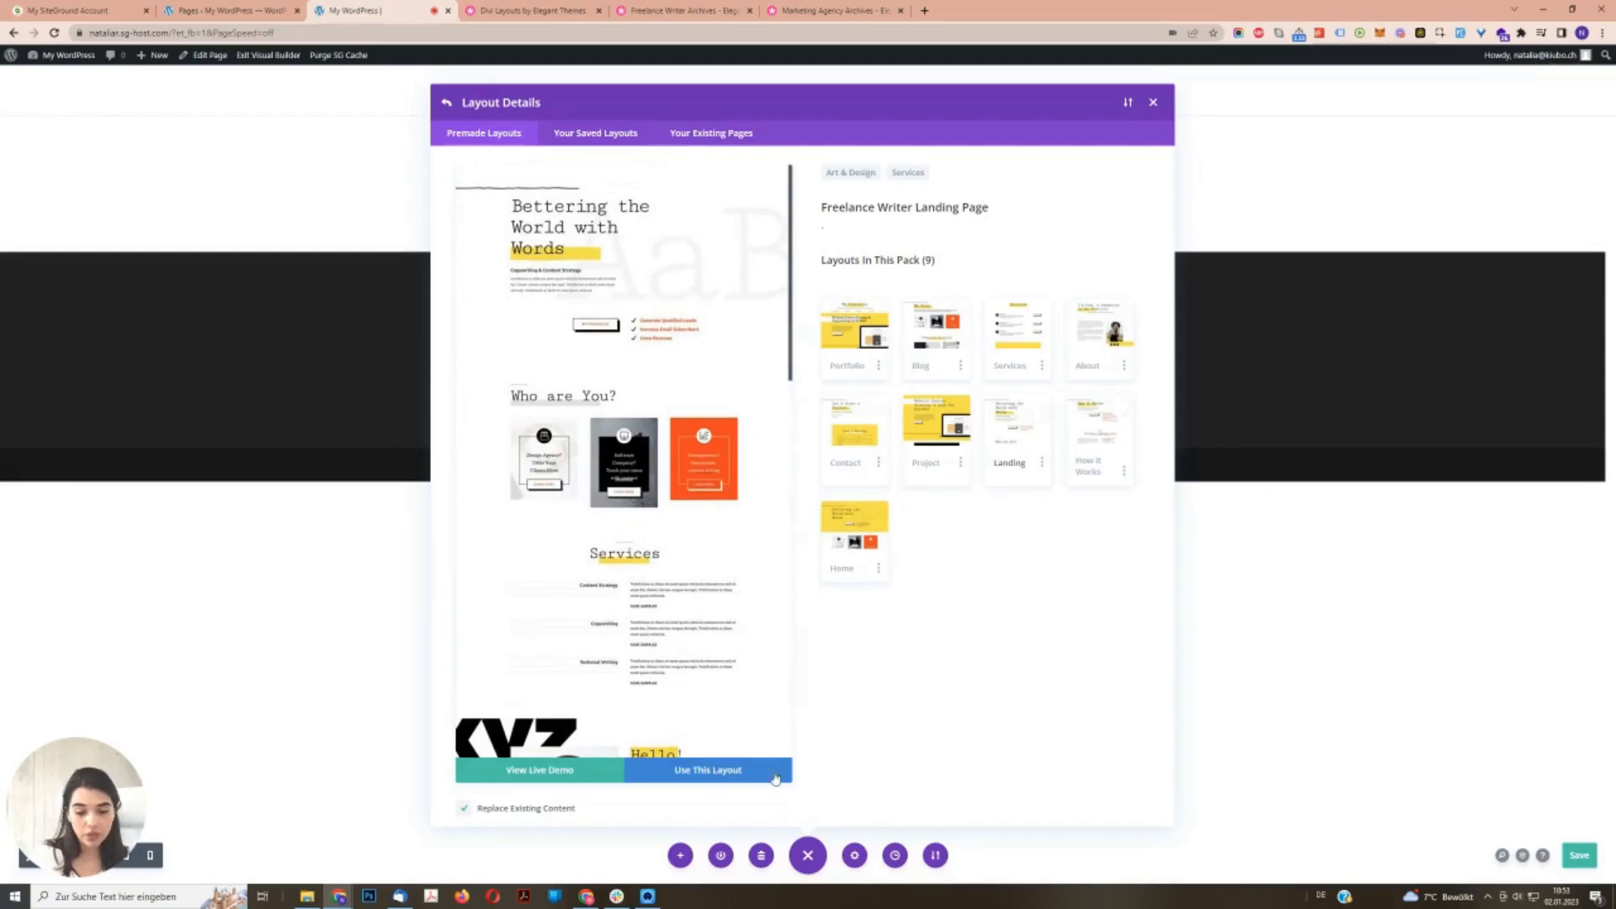
- Apply the Freelance Writer Landing Page layout to Home and scroll through the resulting page
{"action": "left_click", "coordinate": [707, 772]}
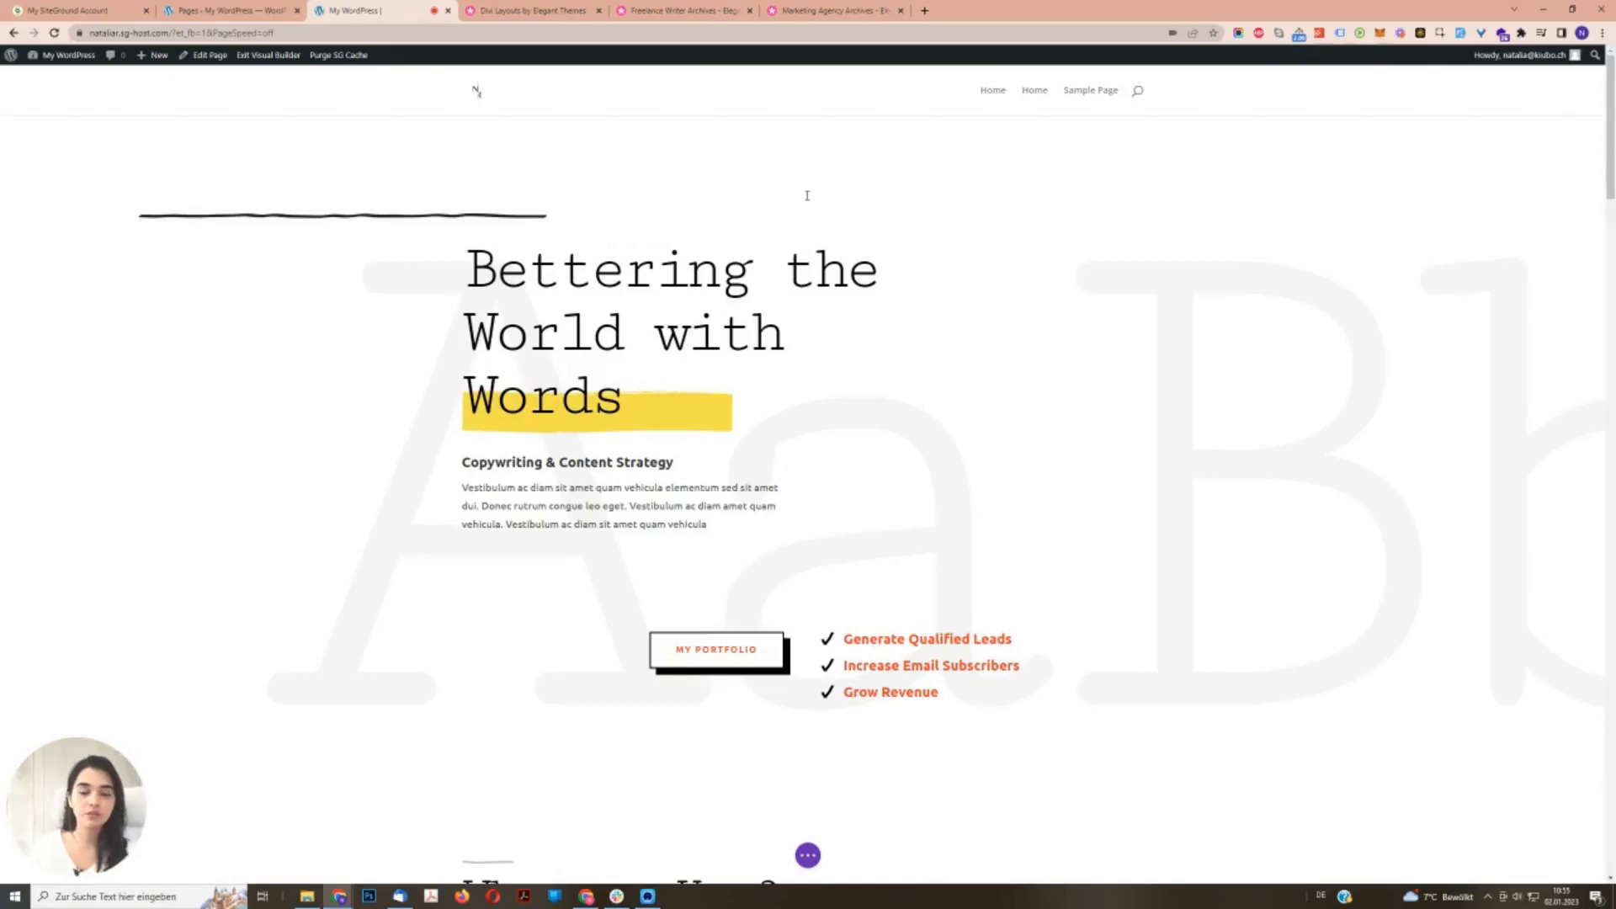
{"action": "left_click", "coordinate": [808, 855]}
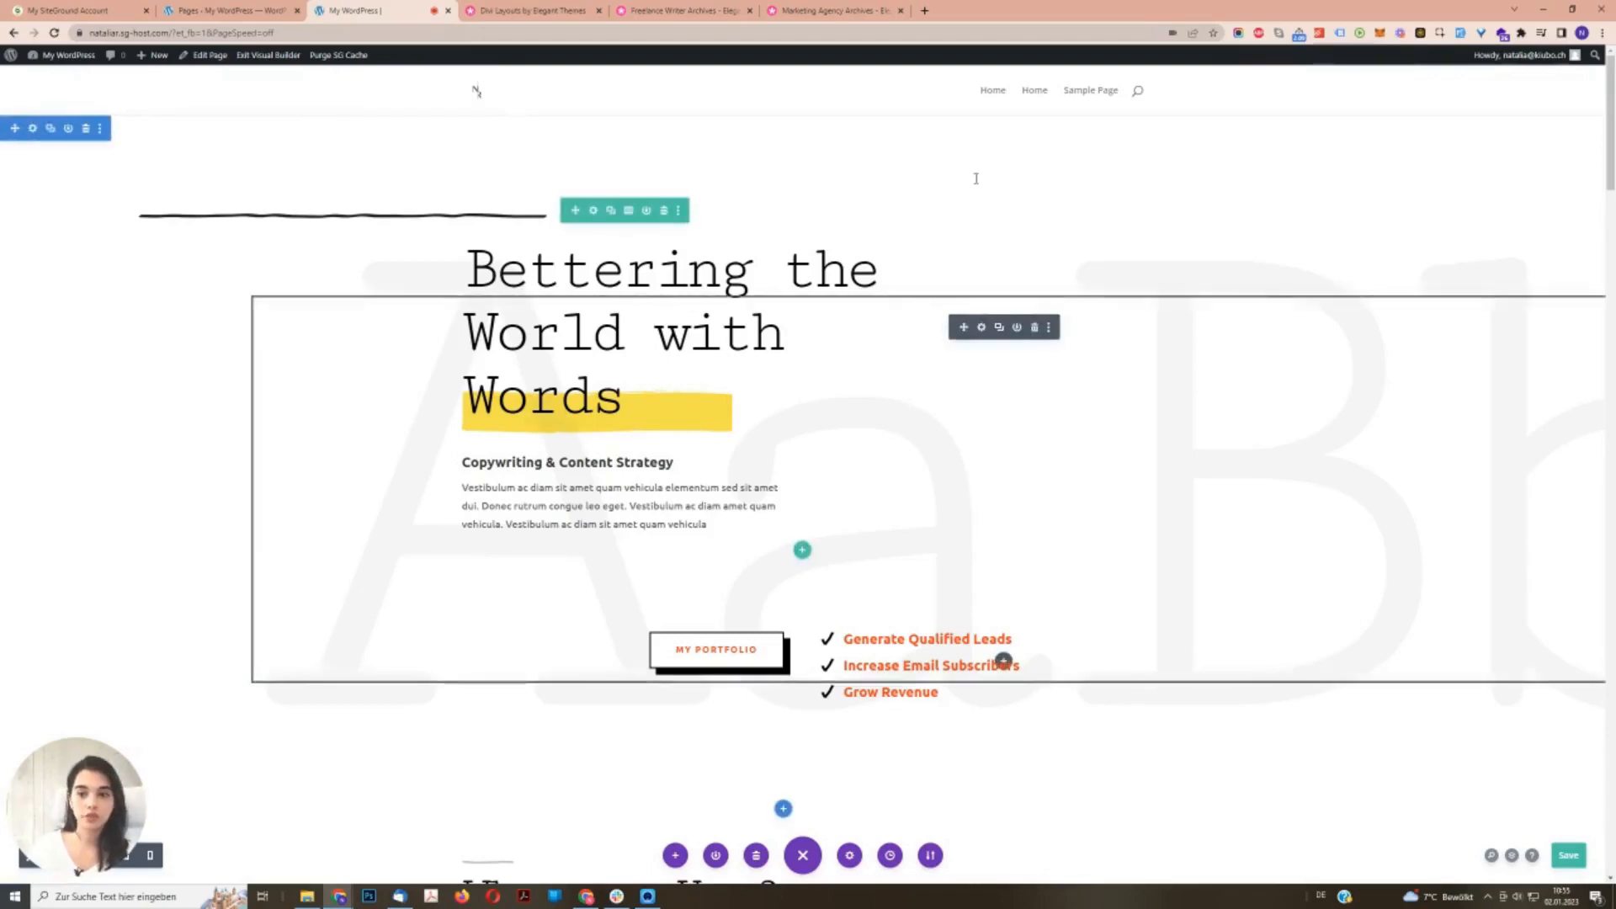
{"action": "scroll", "coordinate": [1330, 603], "scroll_direction": "down", "scroll_amount": 6}
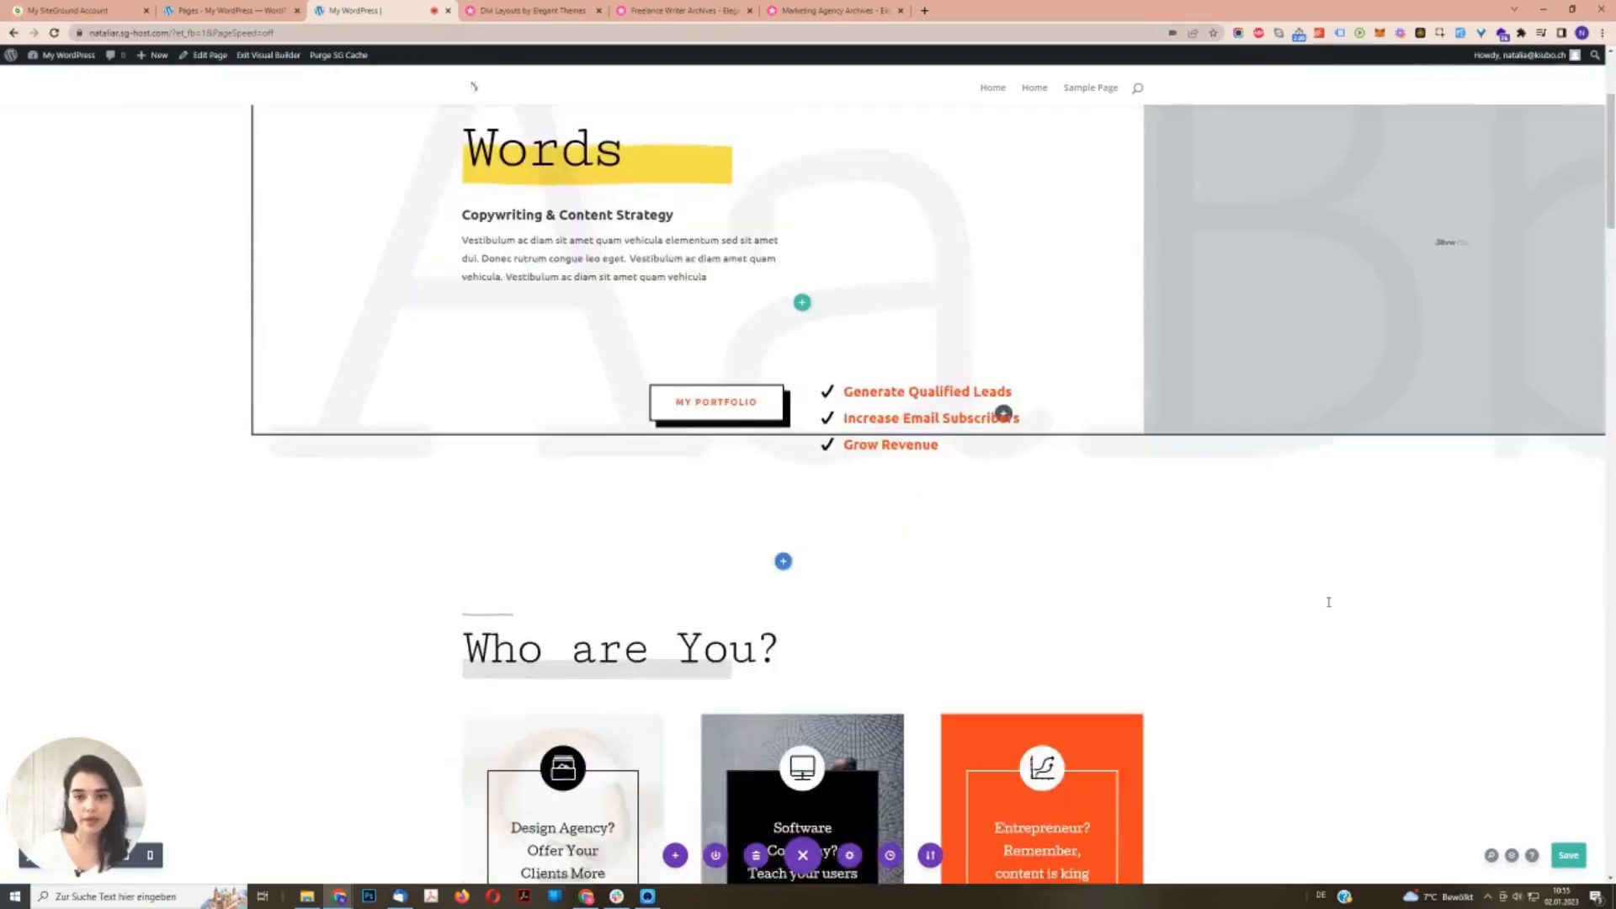
{"action": "scroll", "coordinate": [1324, 617], "scroll_direction": "down", "scroll_amount": 12}
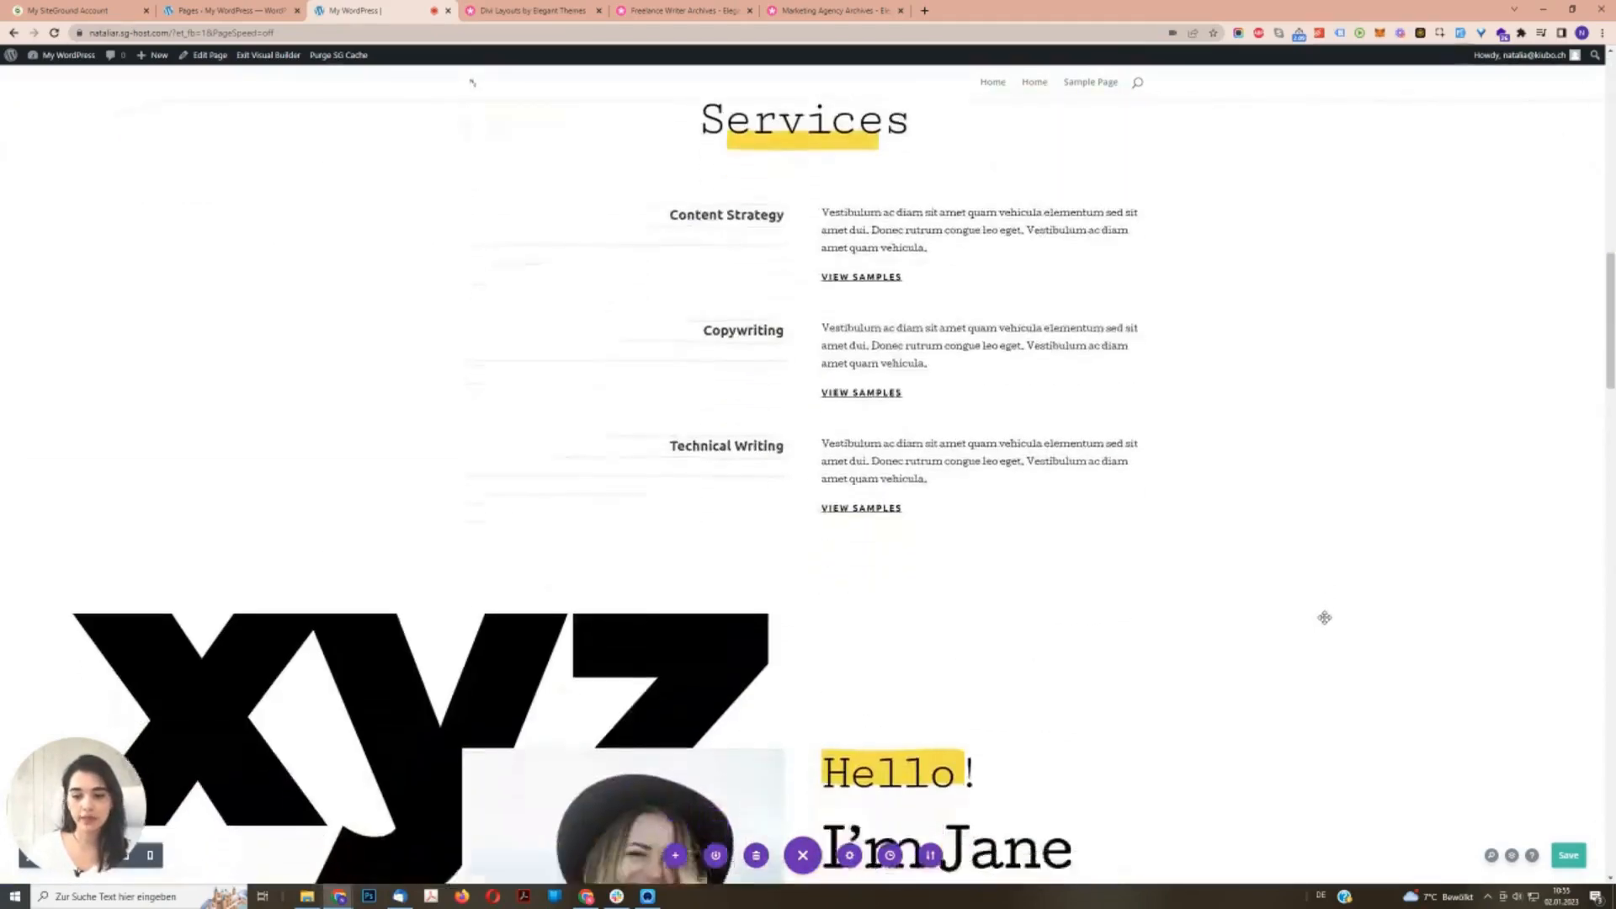
{"action": "scroll", "coordinate": [1324, 617], "scroll_direction": "down", "scroll_amount": 20}
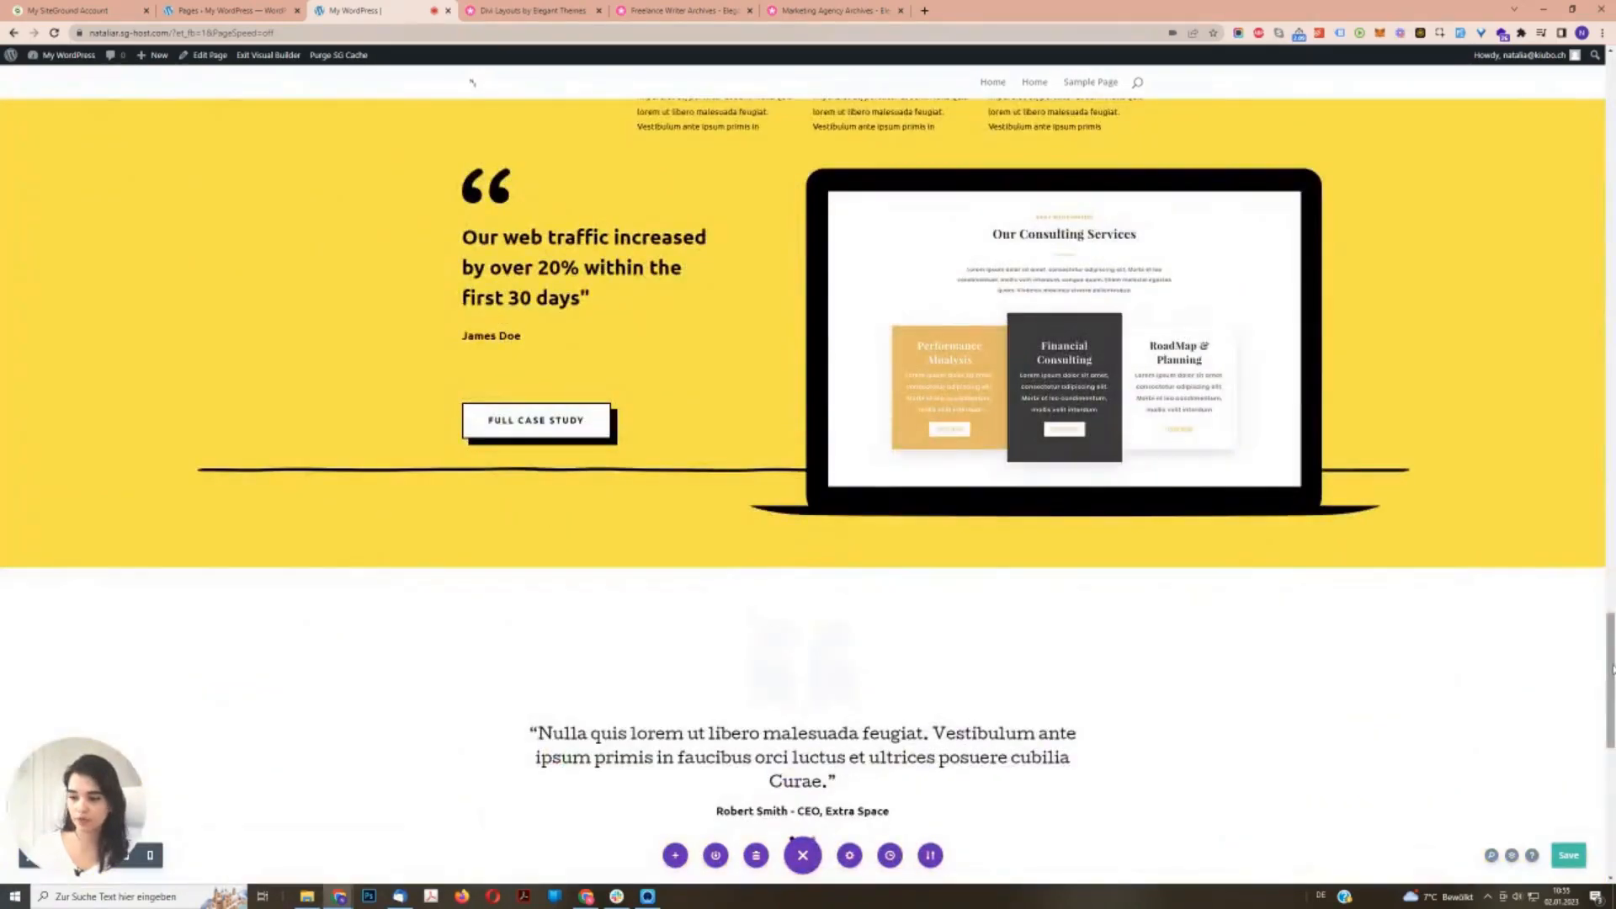
{"action": "left_click_drag", "start_coordinate": [1614, 671], "coordinate": [1569, 106]}
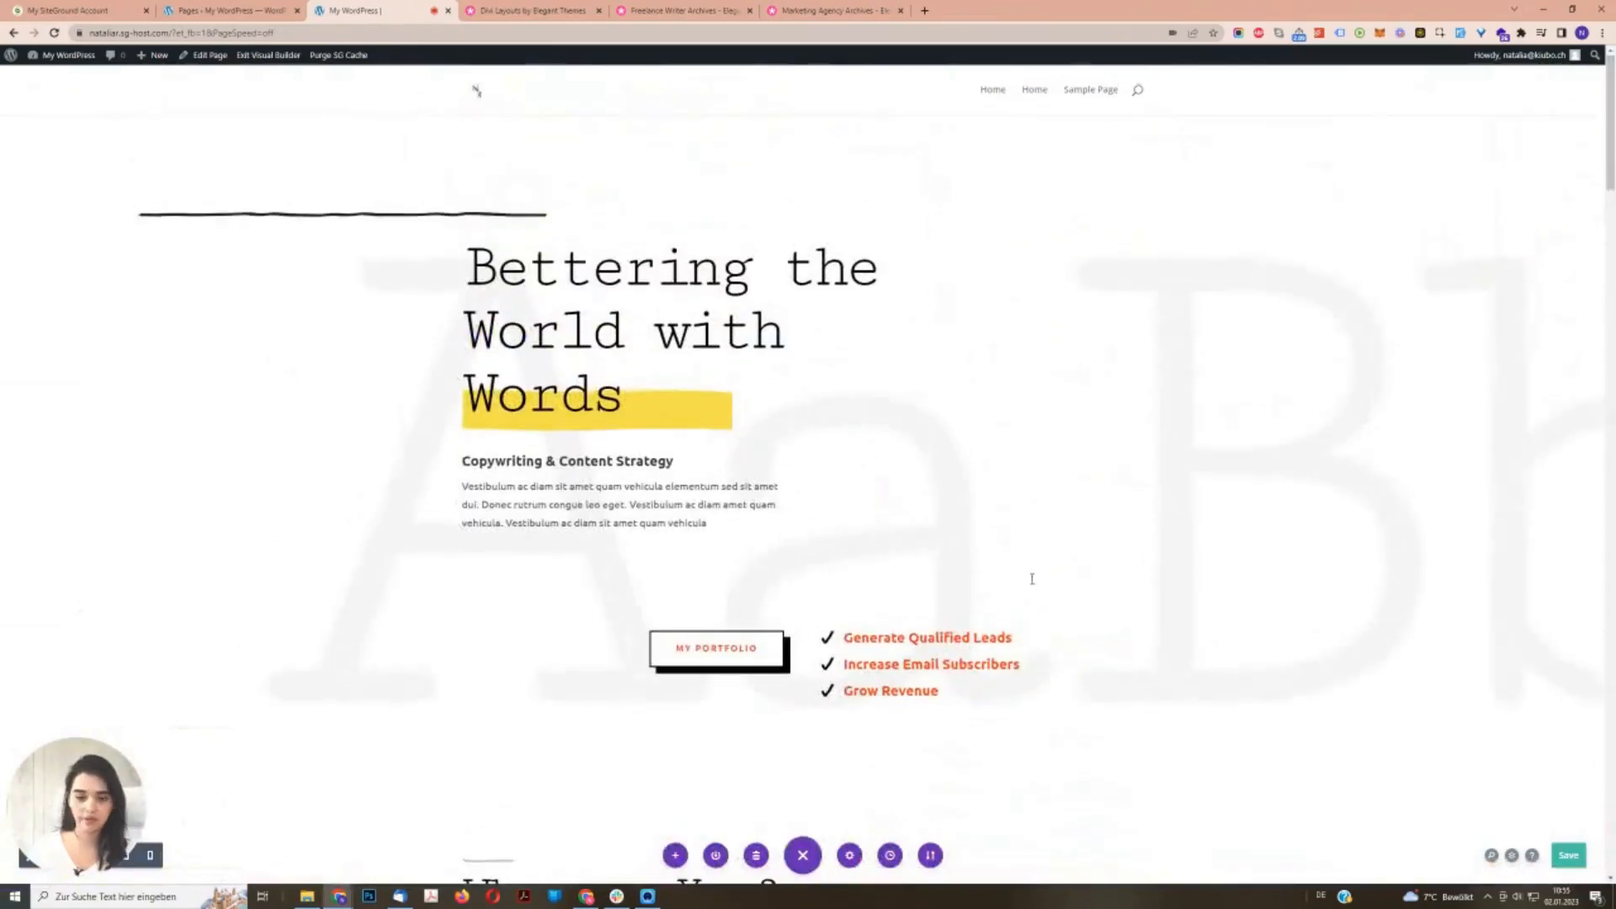
{"action": "left_click", "coordinate": [126, 856]}
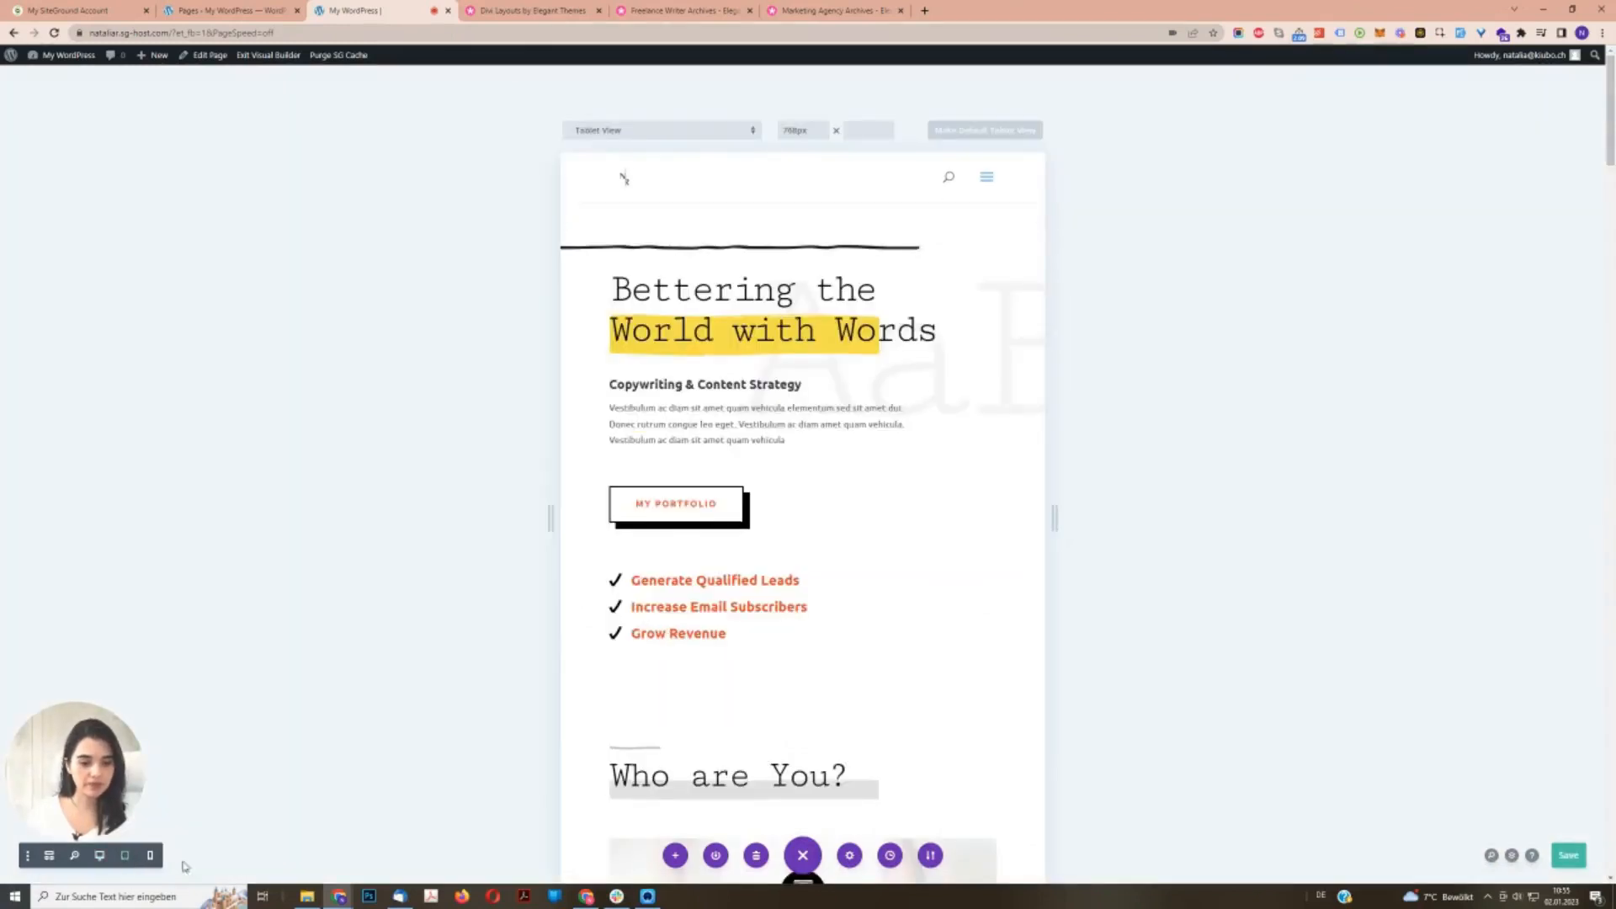
{"action": "scroll", "coordinate": [745, 552], "scroll_direction": "down", "scroll_amount": 20}
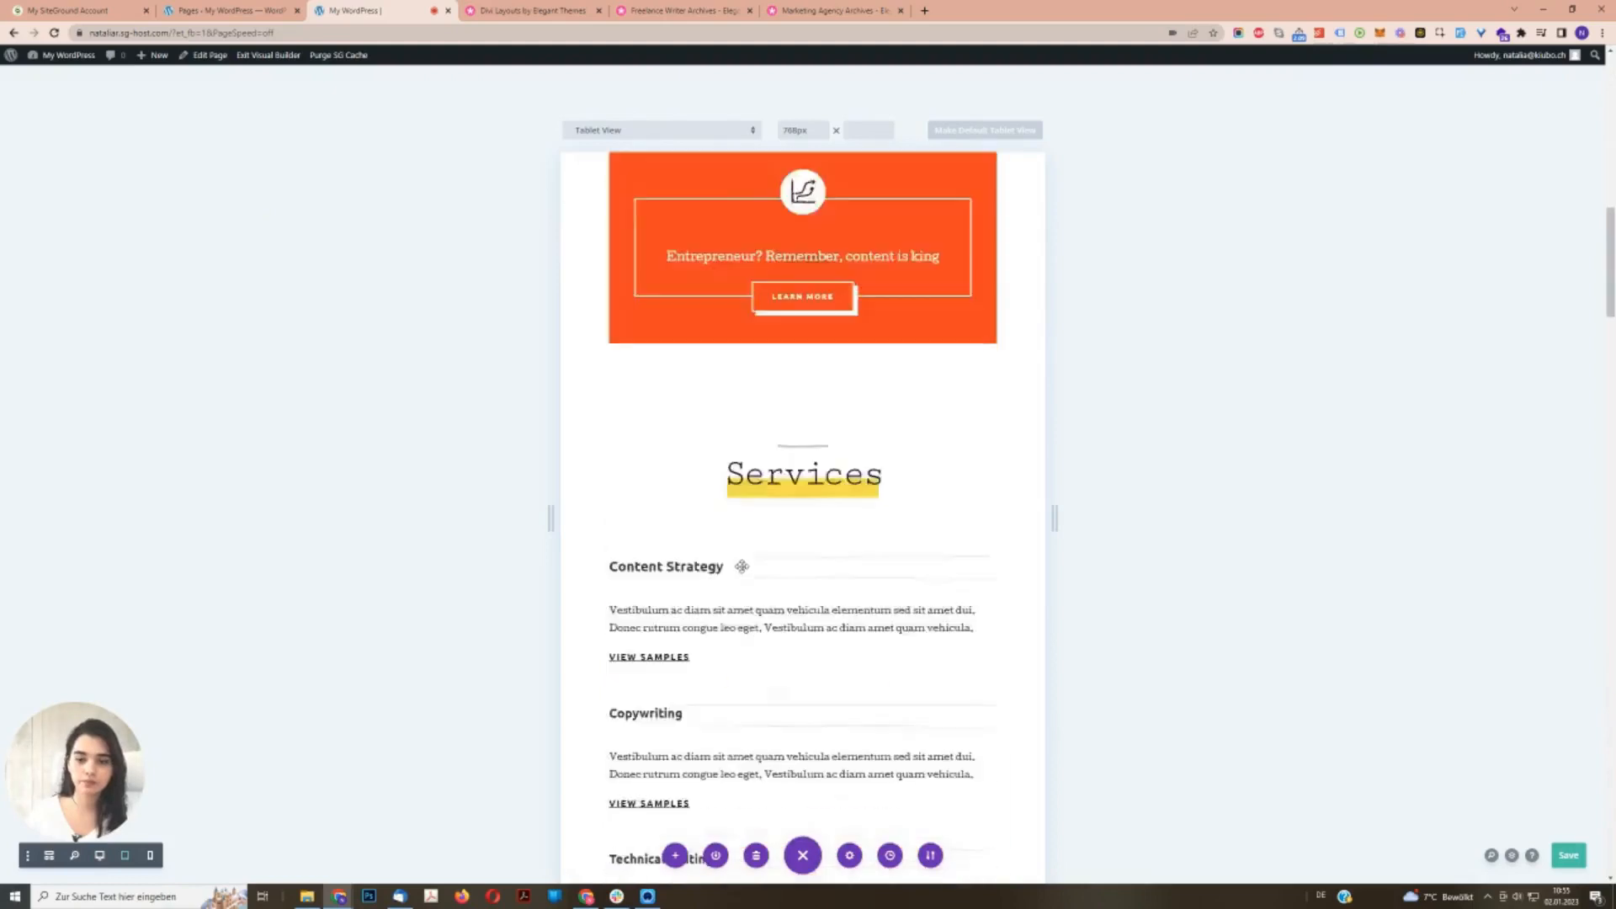
{"action": "scroll", "coordinate": [742, 566], "scroll_direction": "down", "scroll_amount": 15}
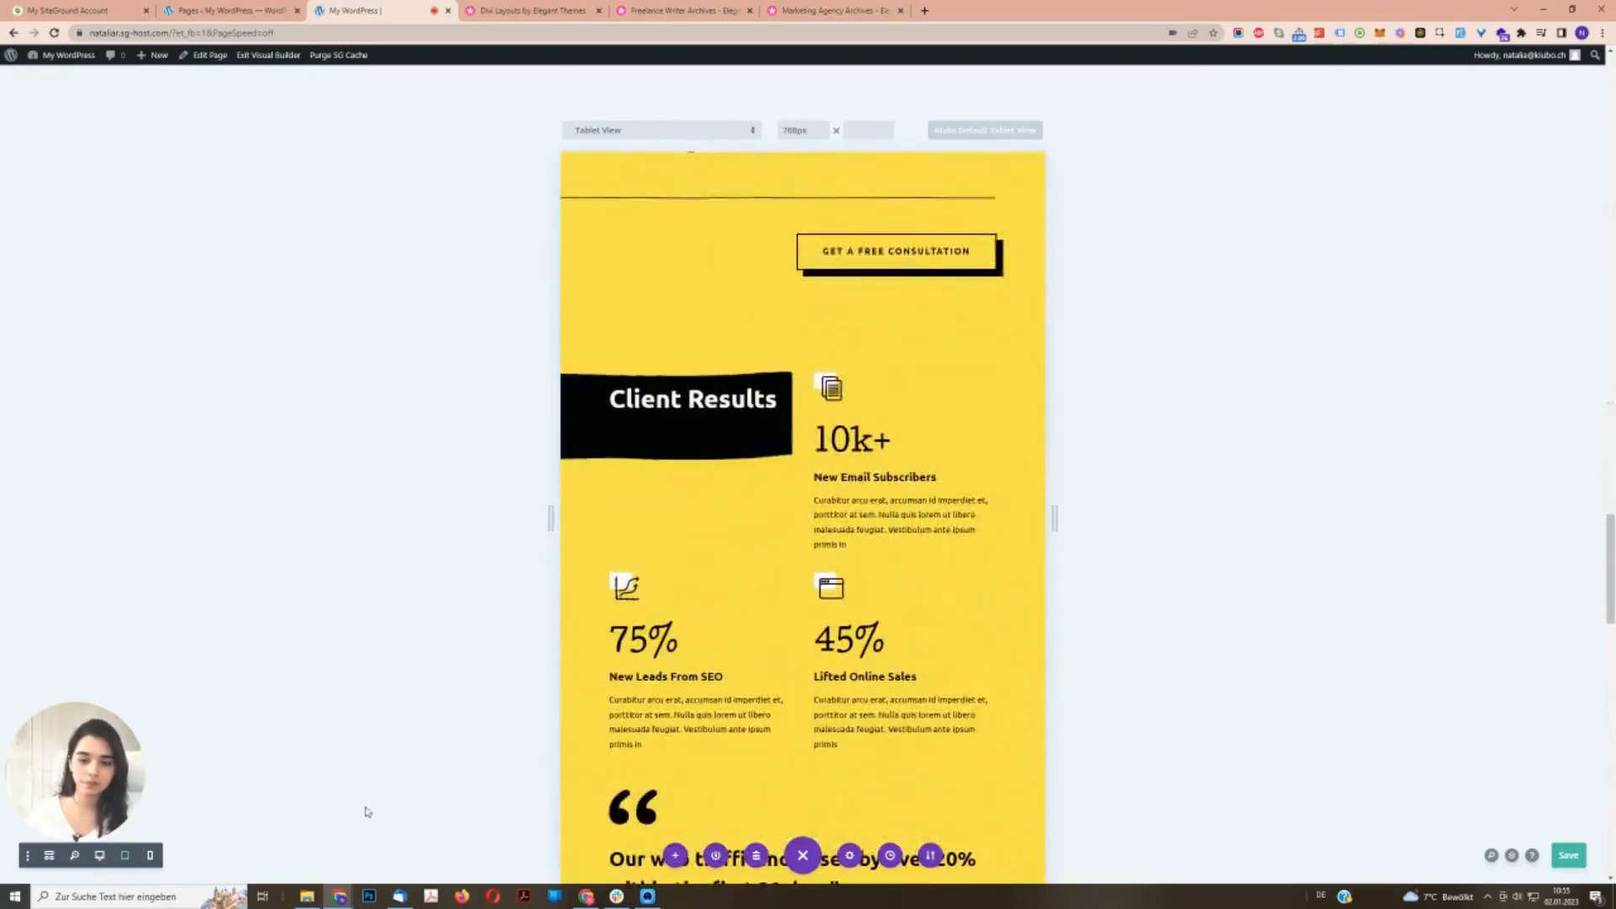
{"action": "left_click", "coordinate": [150, 856]}
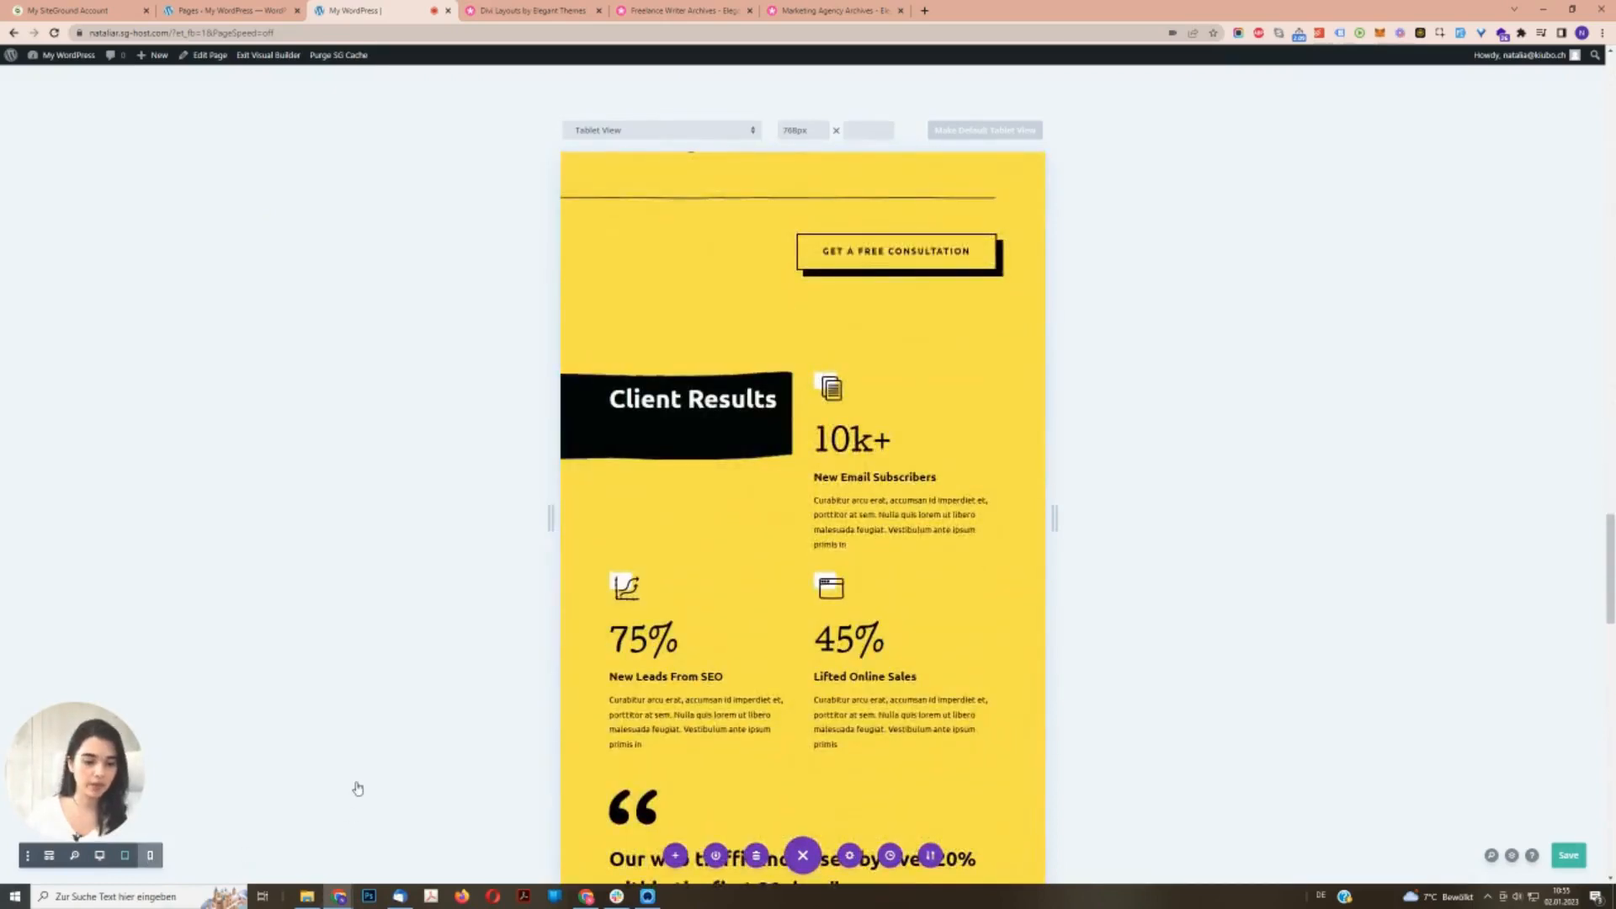
{"action": "scroll", "coordinate": [814, 695], "scroll_direction": "up", "scroll_amount": 20}
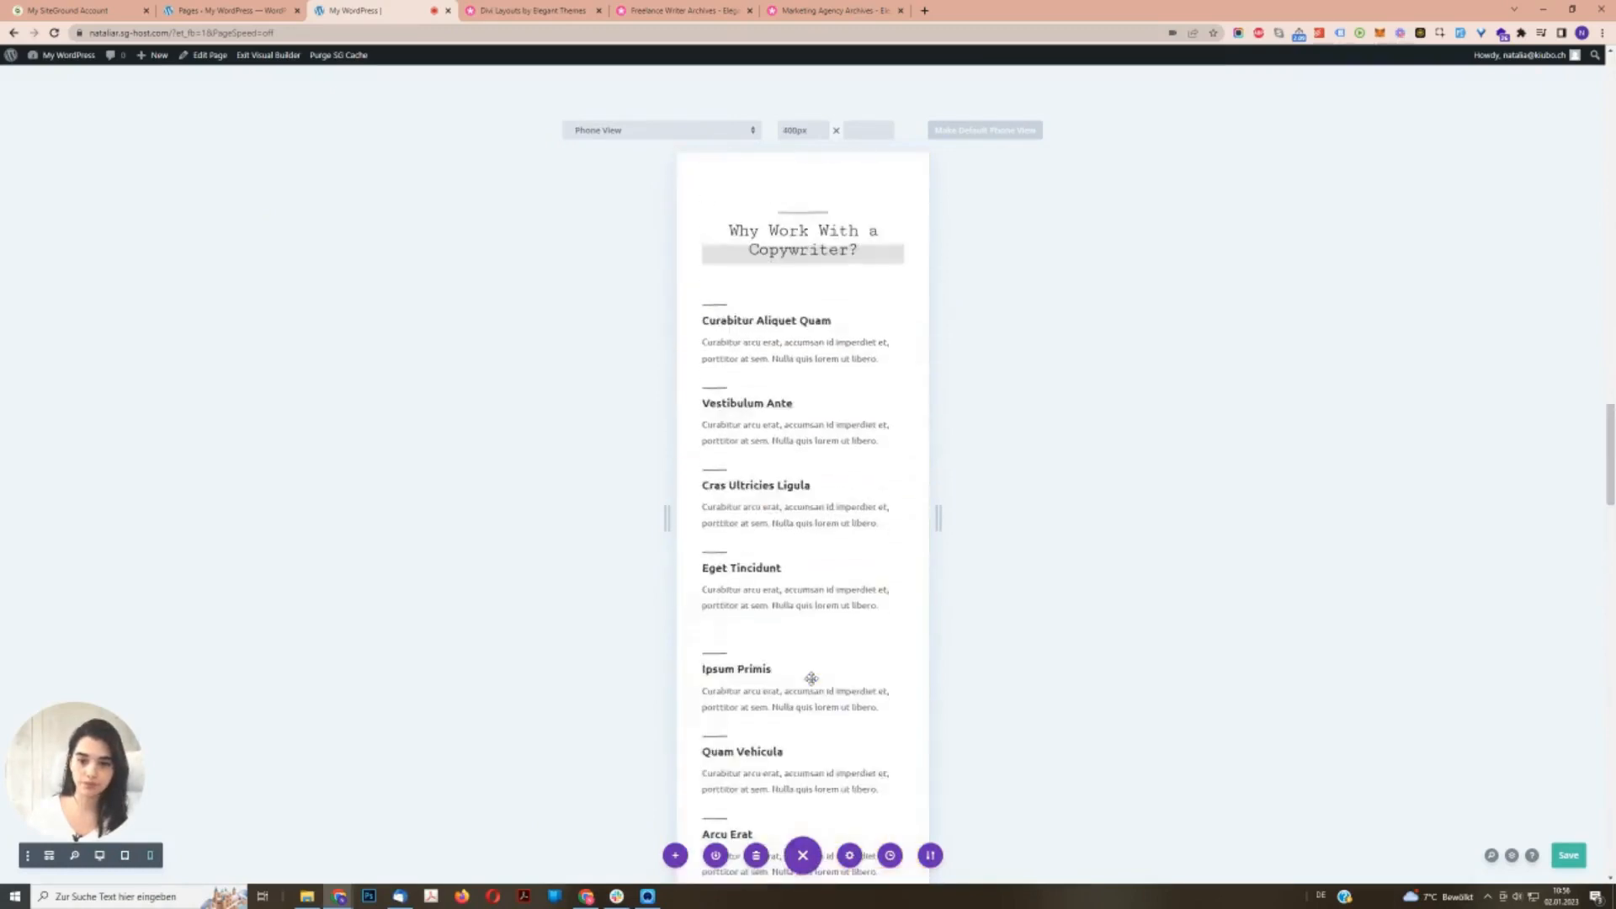
{"action": "scroll", "coordinate": [812, 678], "scroll_direction": "up", "scroll_amount": 12}
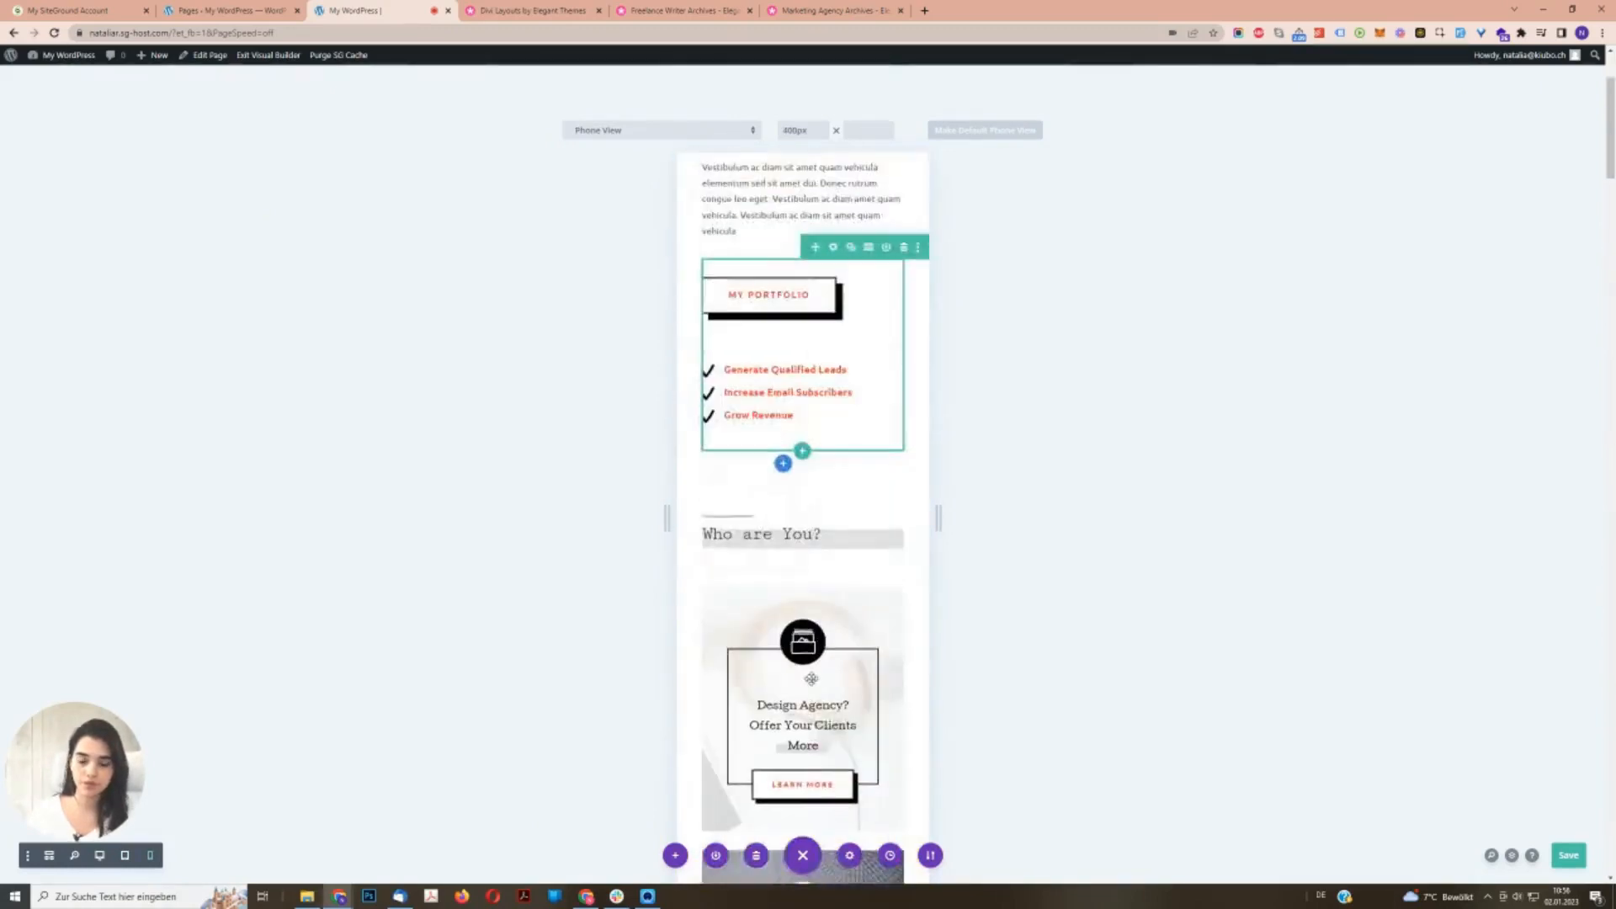
{"action": "left_click", "coordinate": [99, 857]}
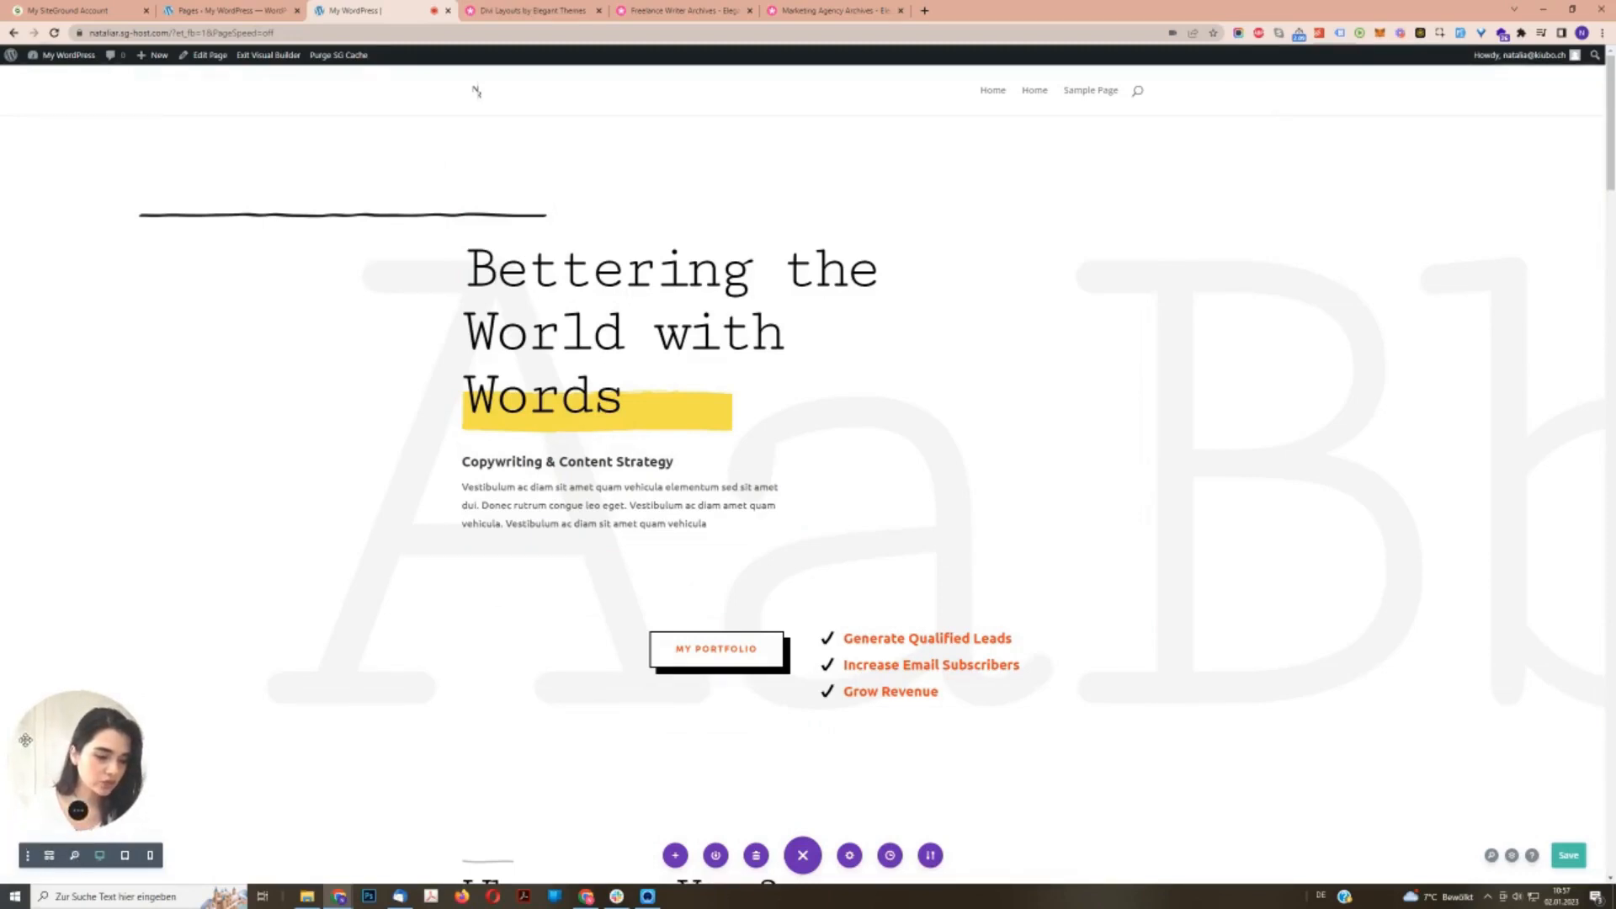
- Switch to Wireframe View to inspect the Header section's modules, then back to the live preview
{"action": "left_click", "coordinate": [50, 856]}
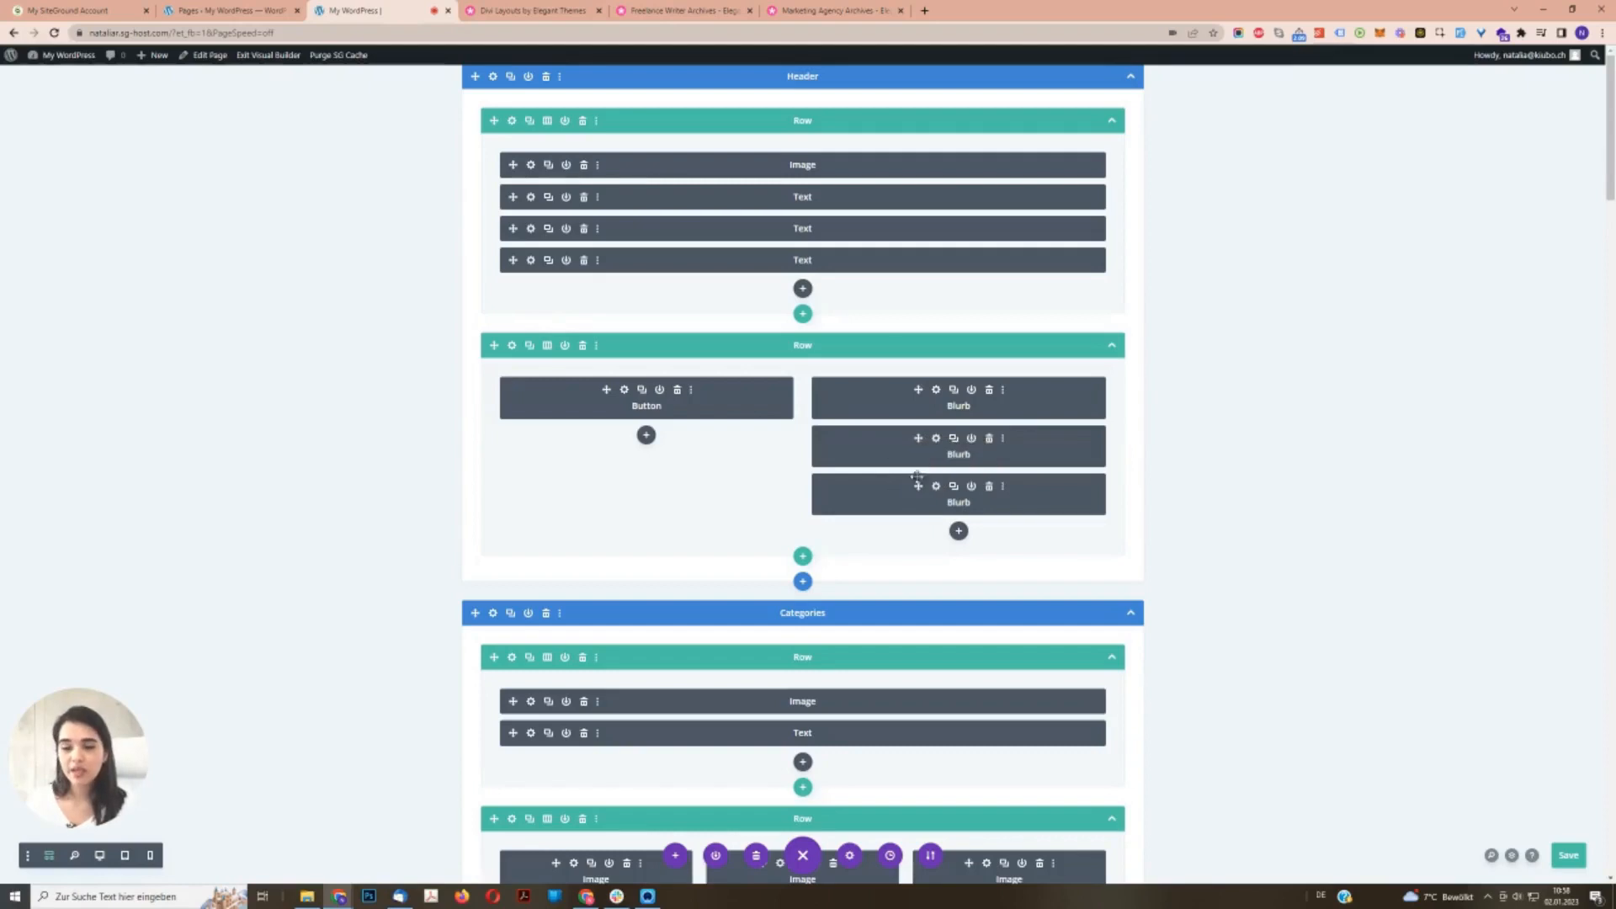
{"action": "left_click", "coordinate": [49, 857]}
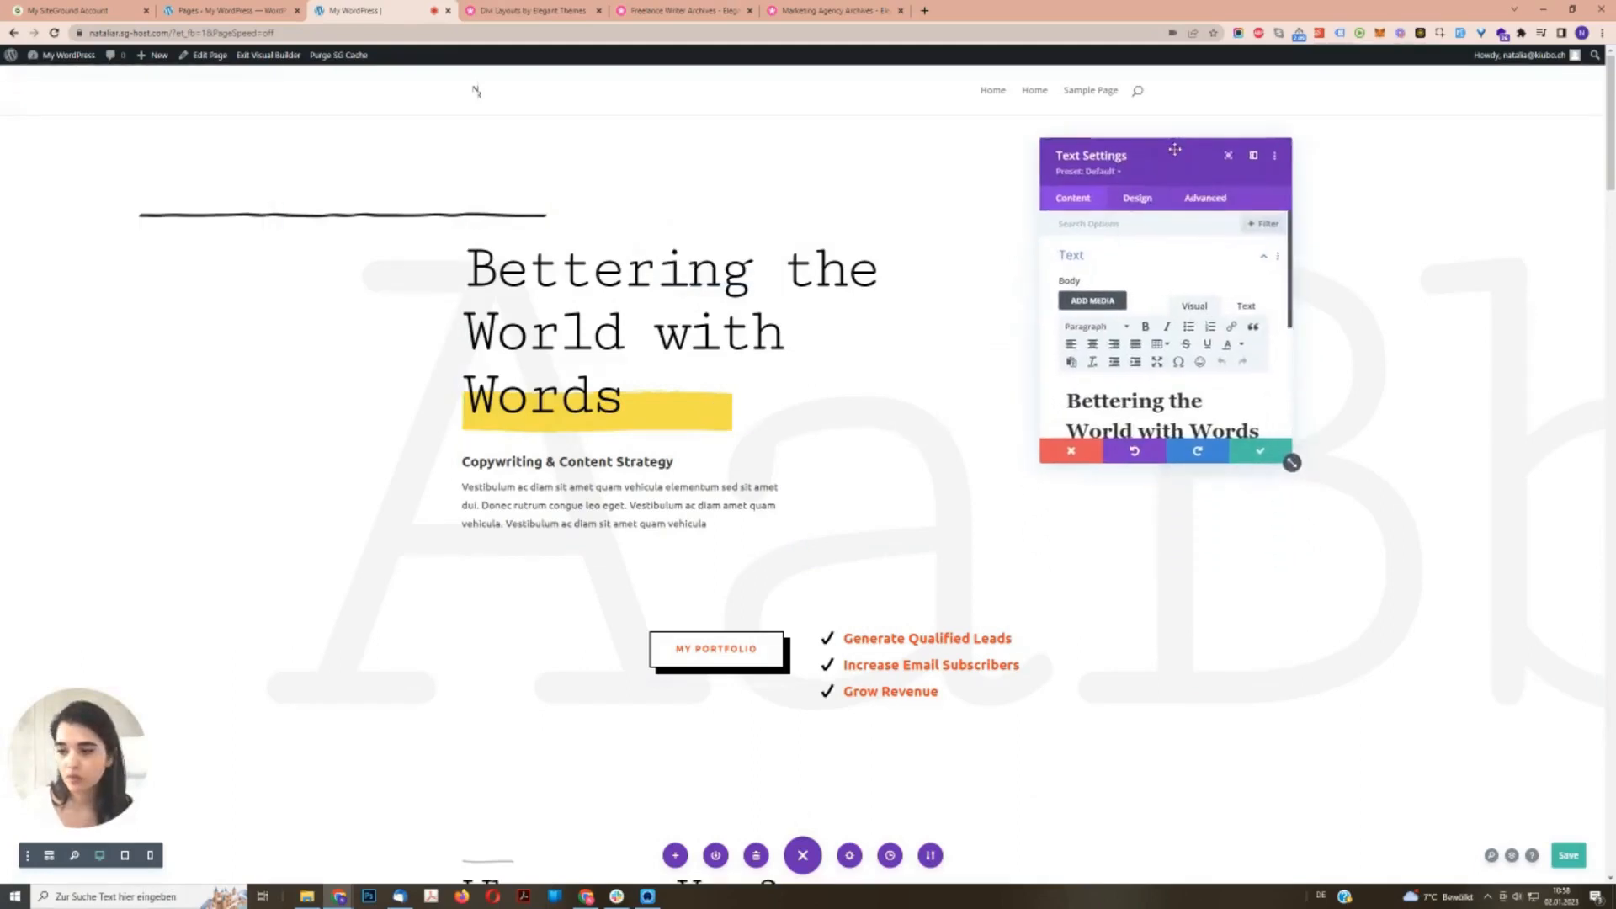
- Enlarge the Text settings panel, paste the new heading over the old one, then undo it
{"action": "left_click_drag", "start_coordinate": [1282, 450], "coordinate": [1533, 611]}
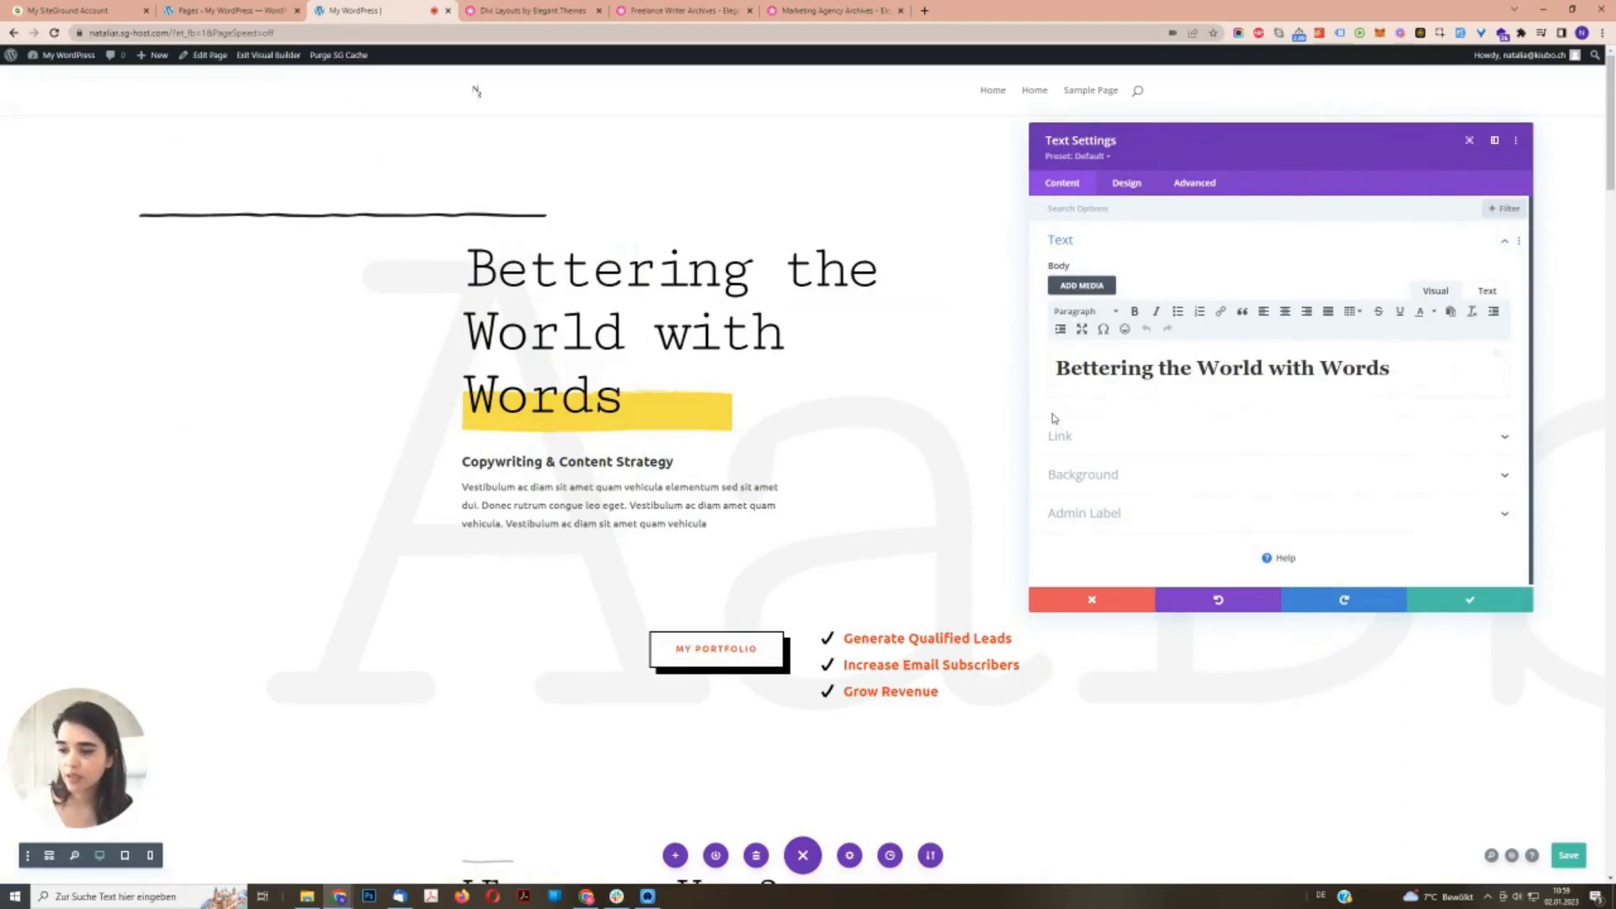
{"action": "triple_click", "coordinate": [1343, 368]}
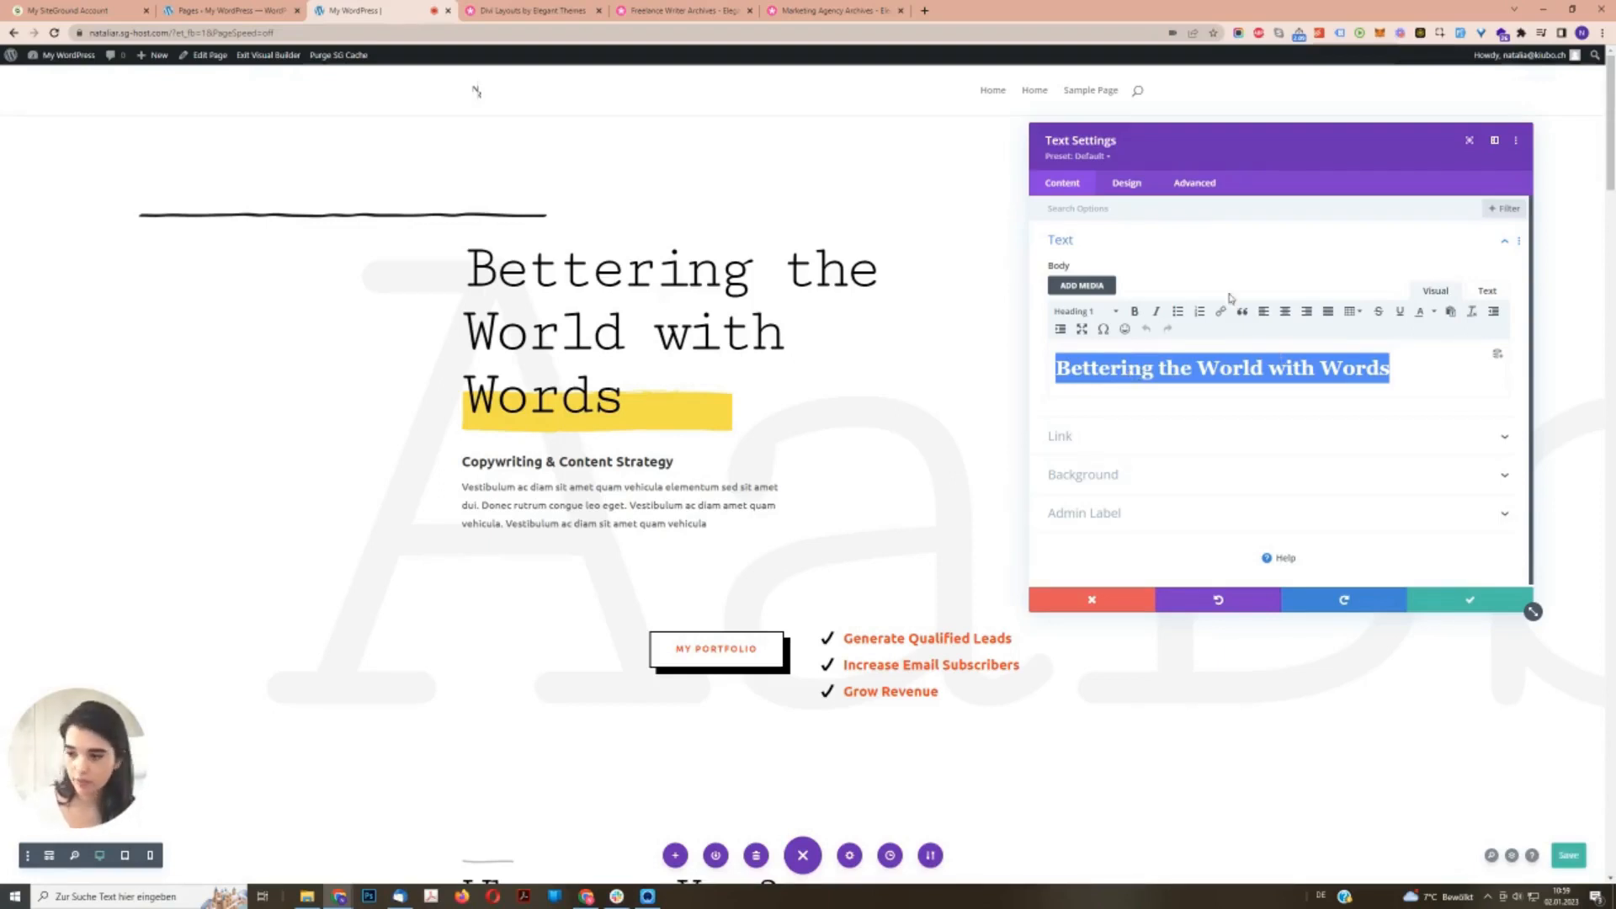
{"action": "type", "text": "Natalia Ramirez Web Designer"}
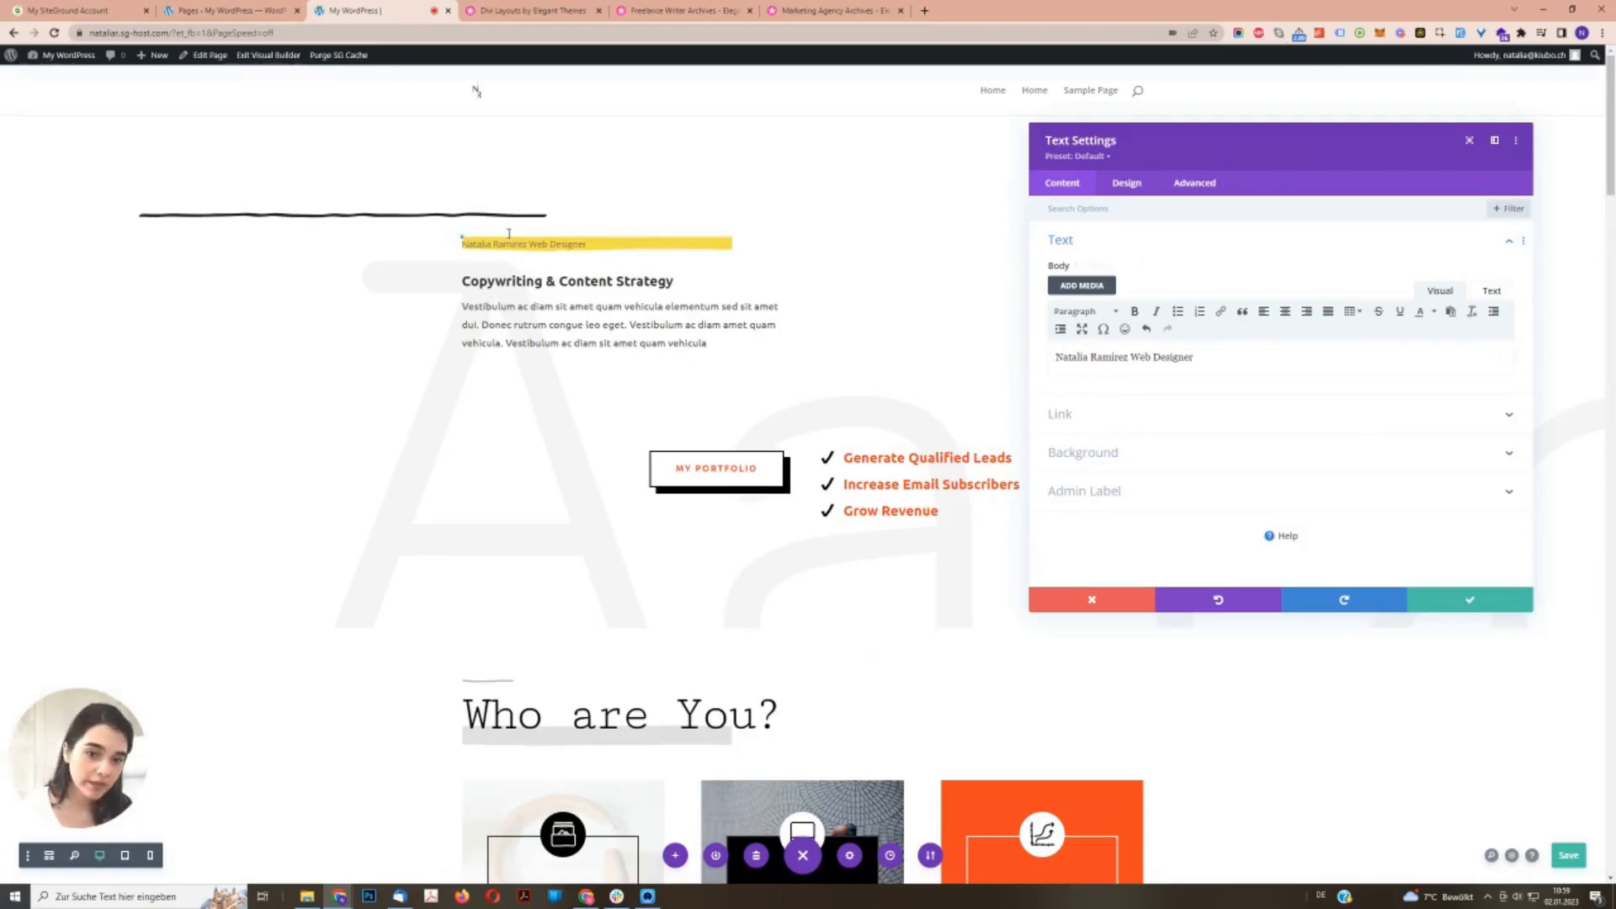
{"action": "double_click", "coordinate": [1168, 357]}
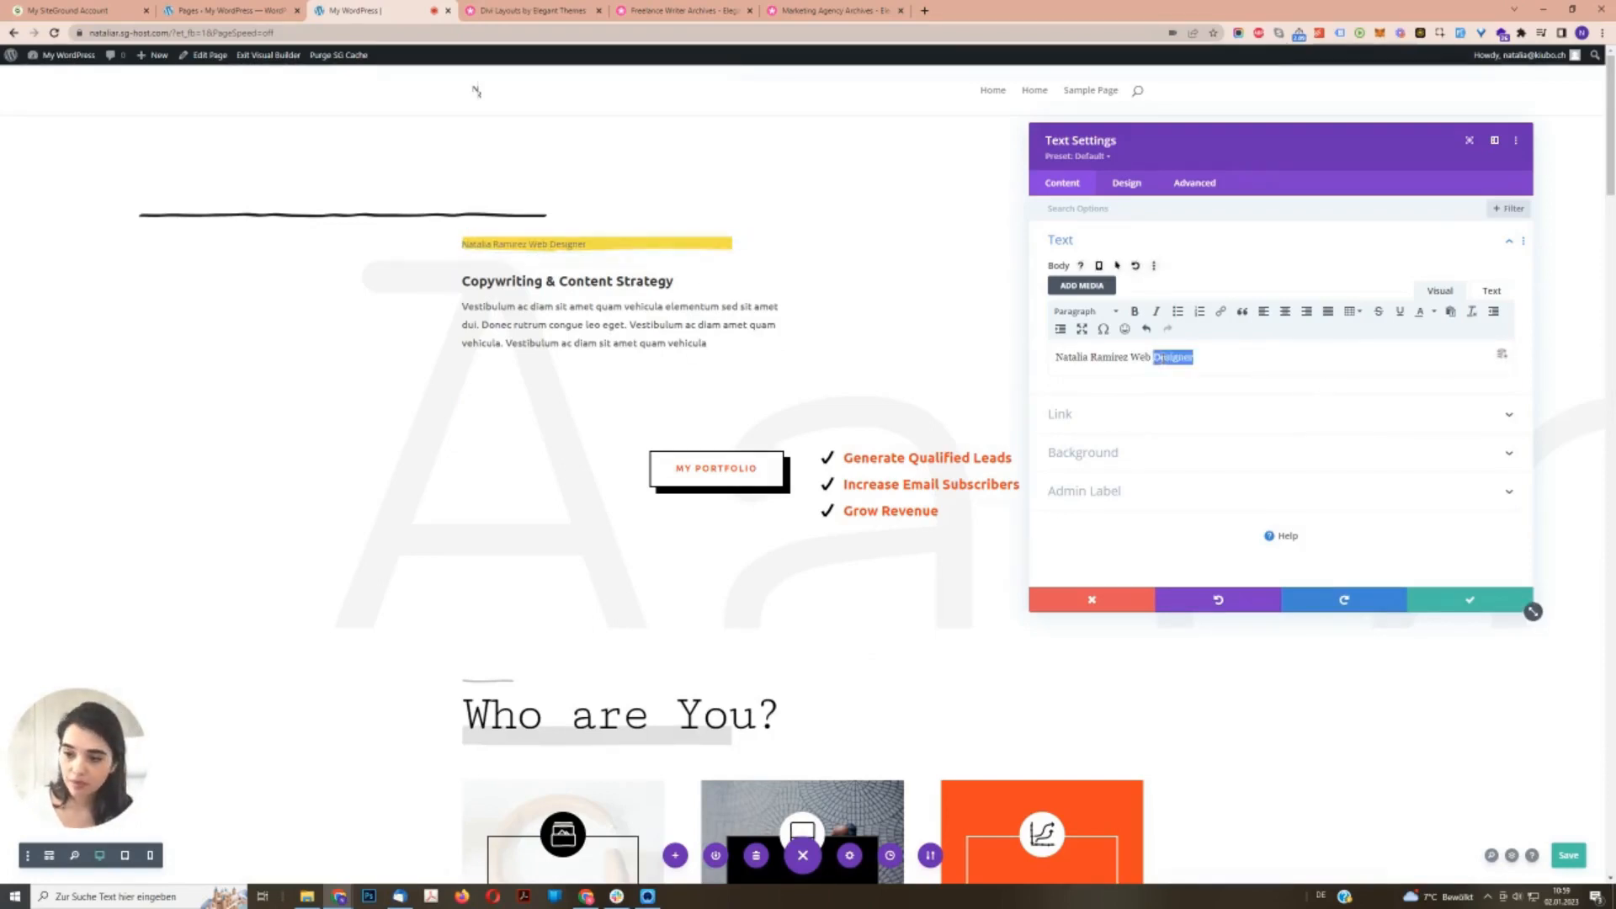
{"action": "triple_click", "coordinate": [1155, 358]}
{"action": "key", "text": "ctrl+c"}
{"action": "key", "text": "ctrl+z"}
{"action": "key", "text": "ctrl+z"}
{"action": "key", "text": "ctrl+z"}
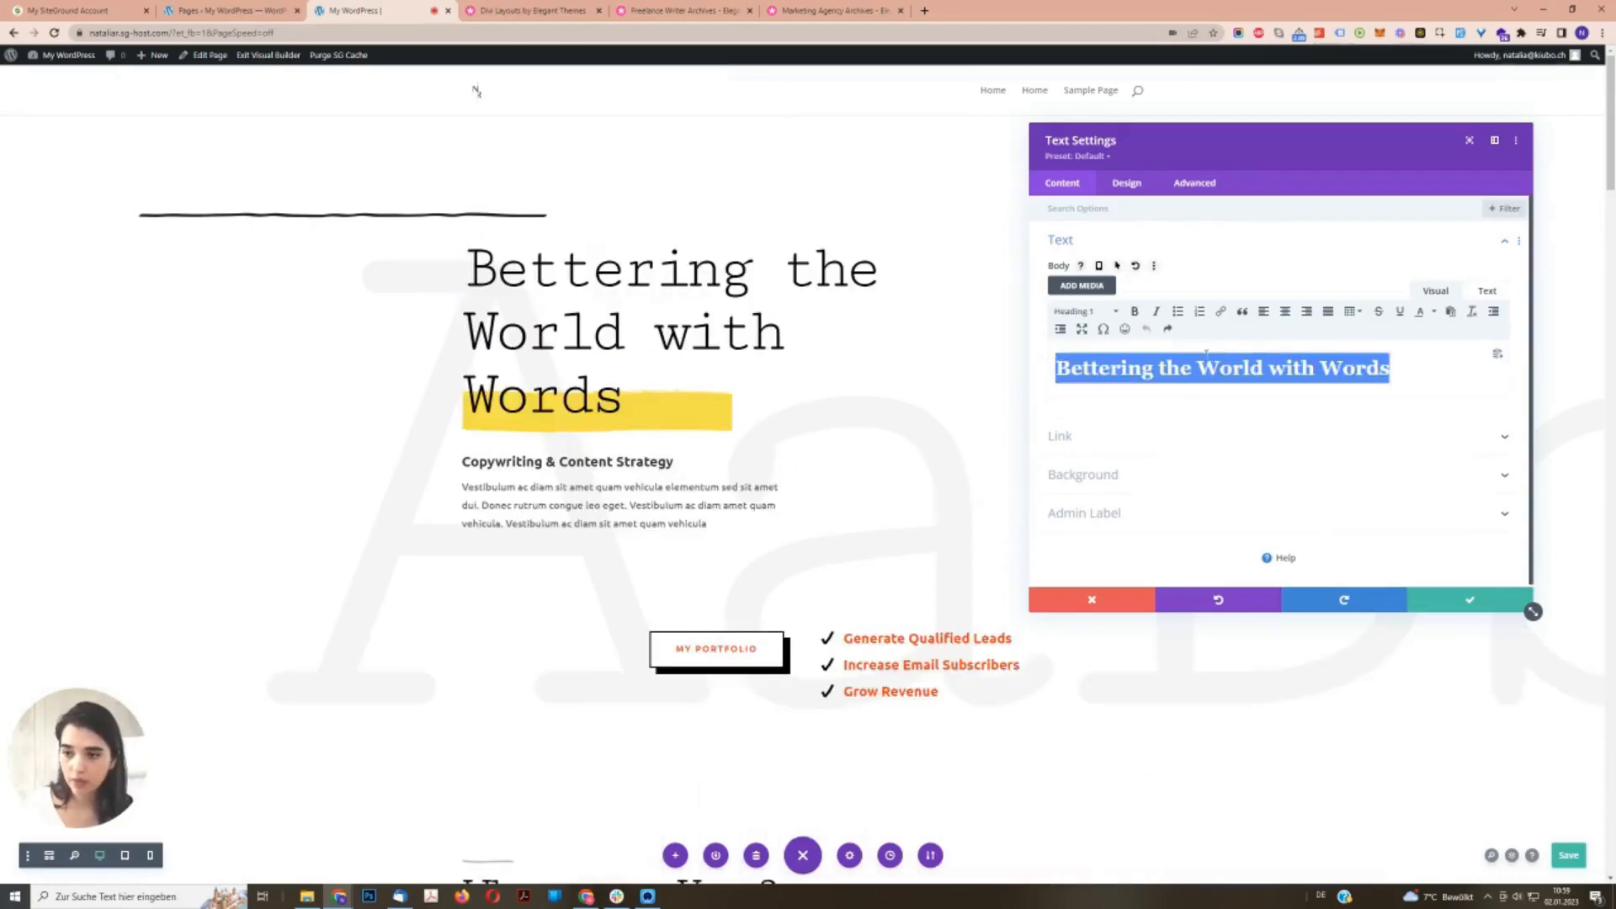
{"action": "left_click", "coordinate": [1140, 402]}
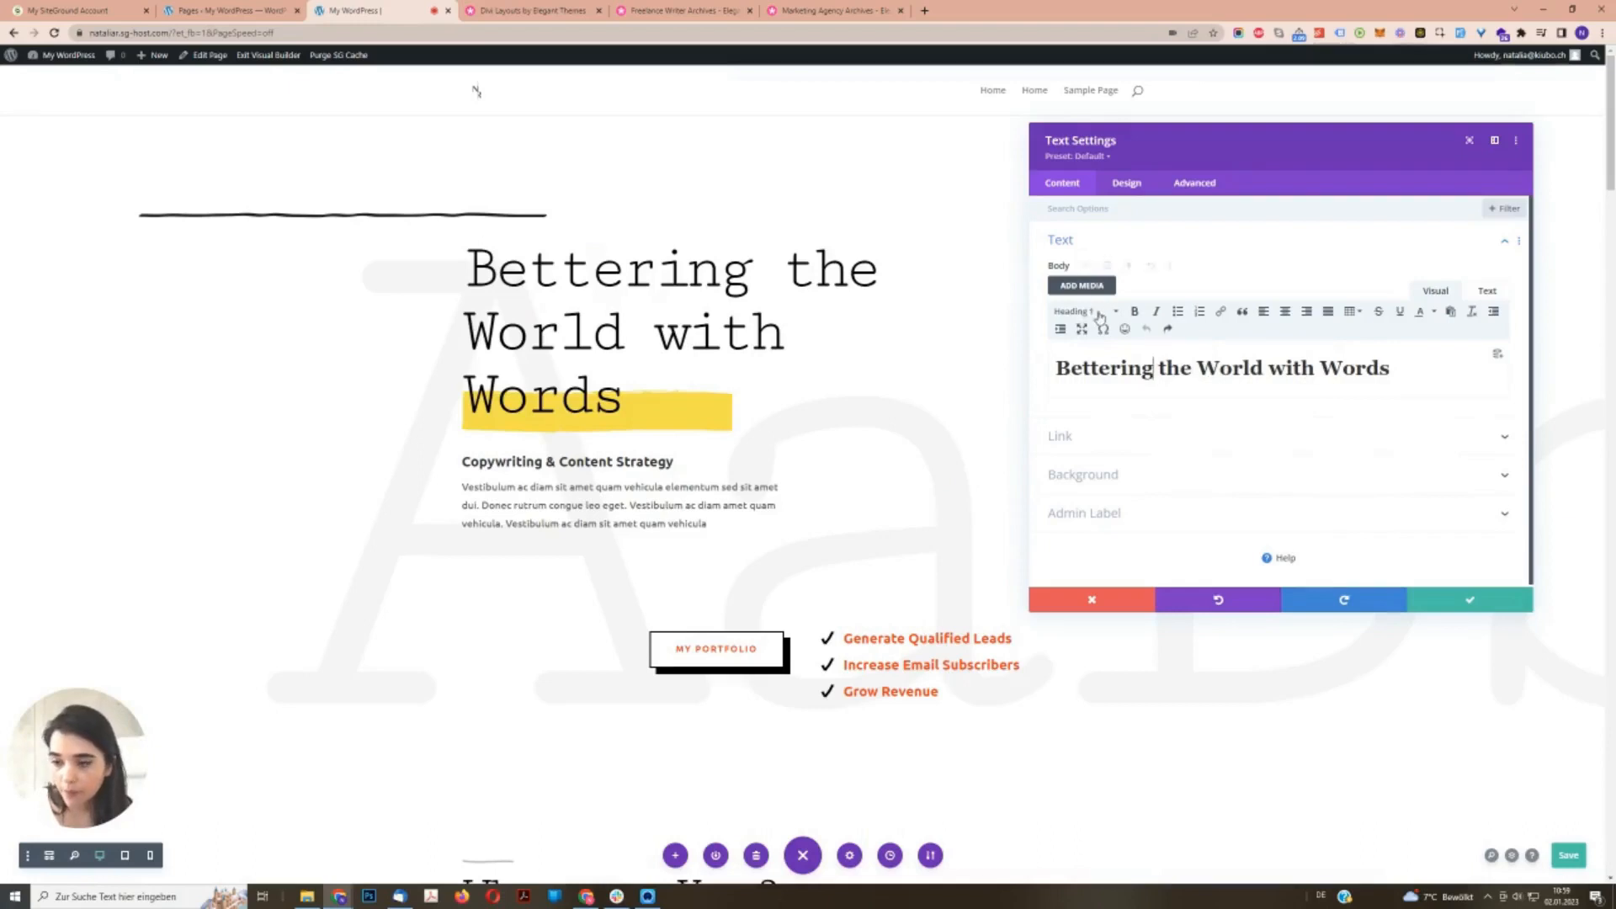
- Replace the heading with the owner's name and 'Web Designer' as Heading 1, and save
{"action": "triple_click", "coordinate": [1116, 368]}
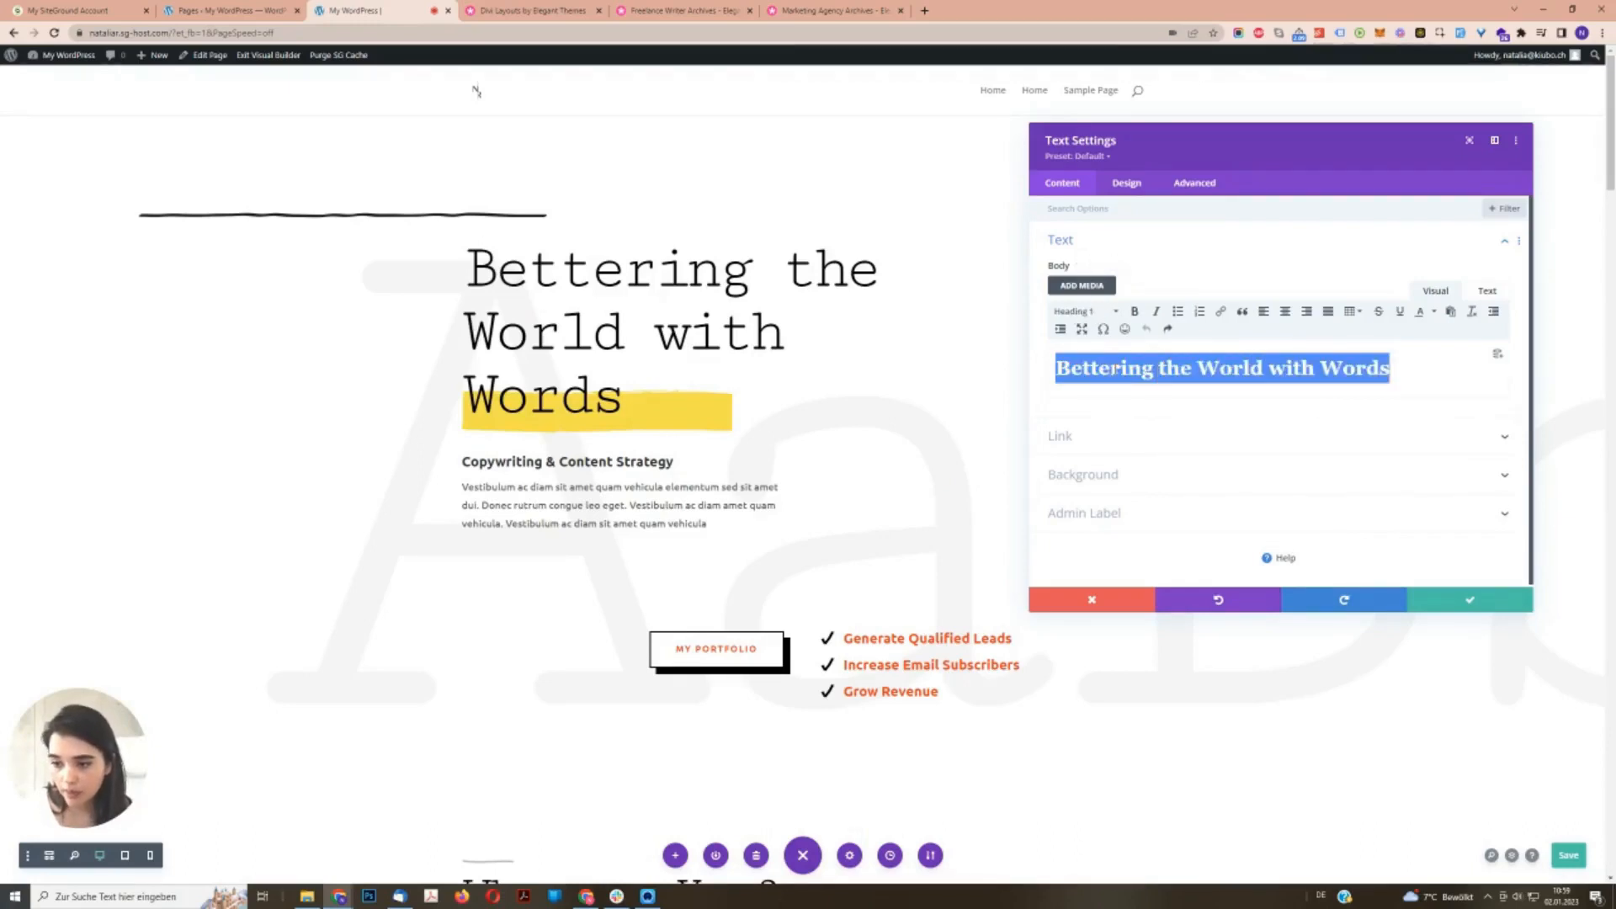
{"action": "key", "text": "BackSpace"}
{"action": "key", "text": "ctrl+v"}
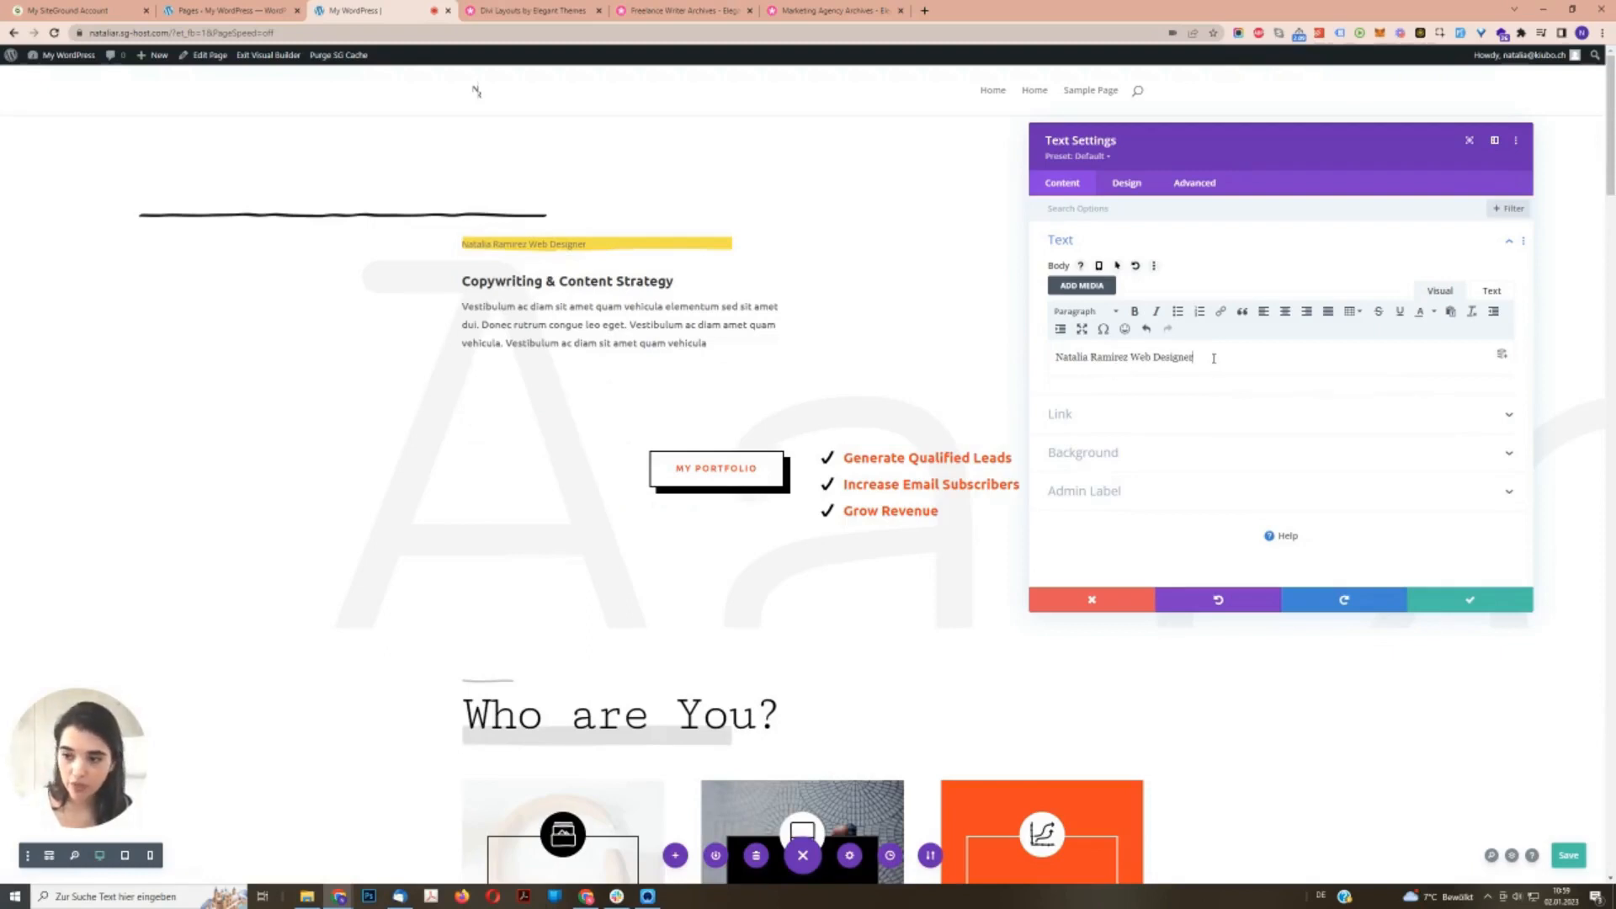
{"action": "left_click_drag", "start_coordinate": [1214, 357], "coordinate": [1056, 357]}
{"action": "left_click", "coordinate": [1093, 311]}
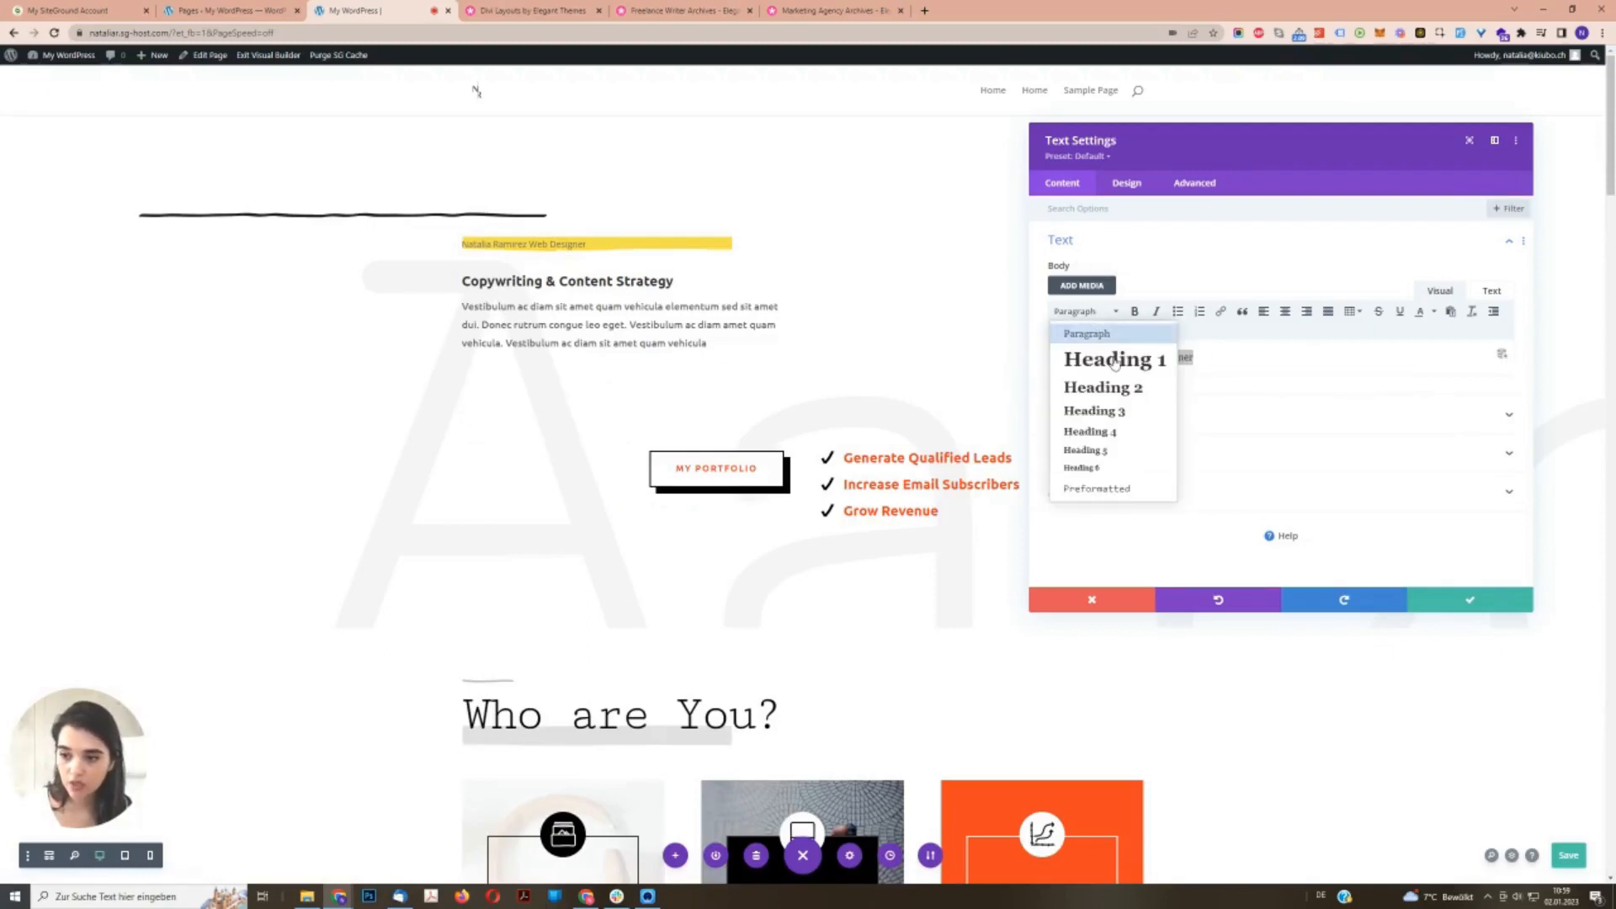
{"action": "left_click", "coordinate": [1114, 360]}
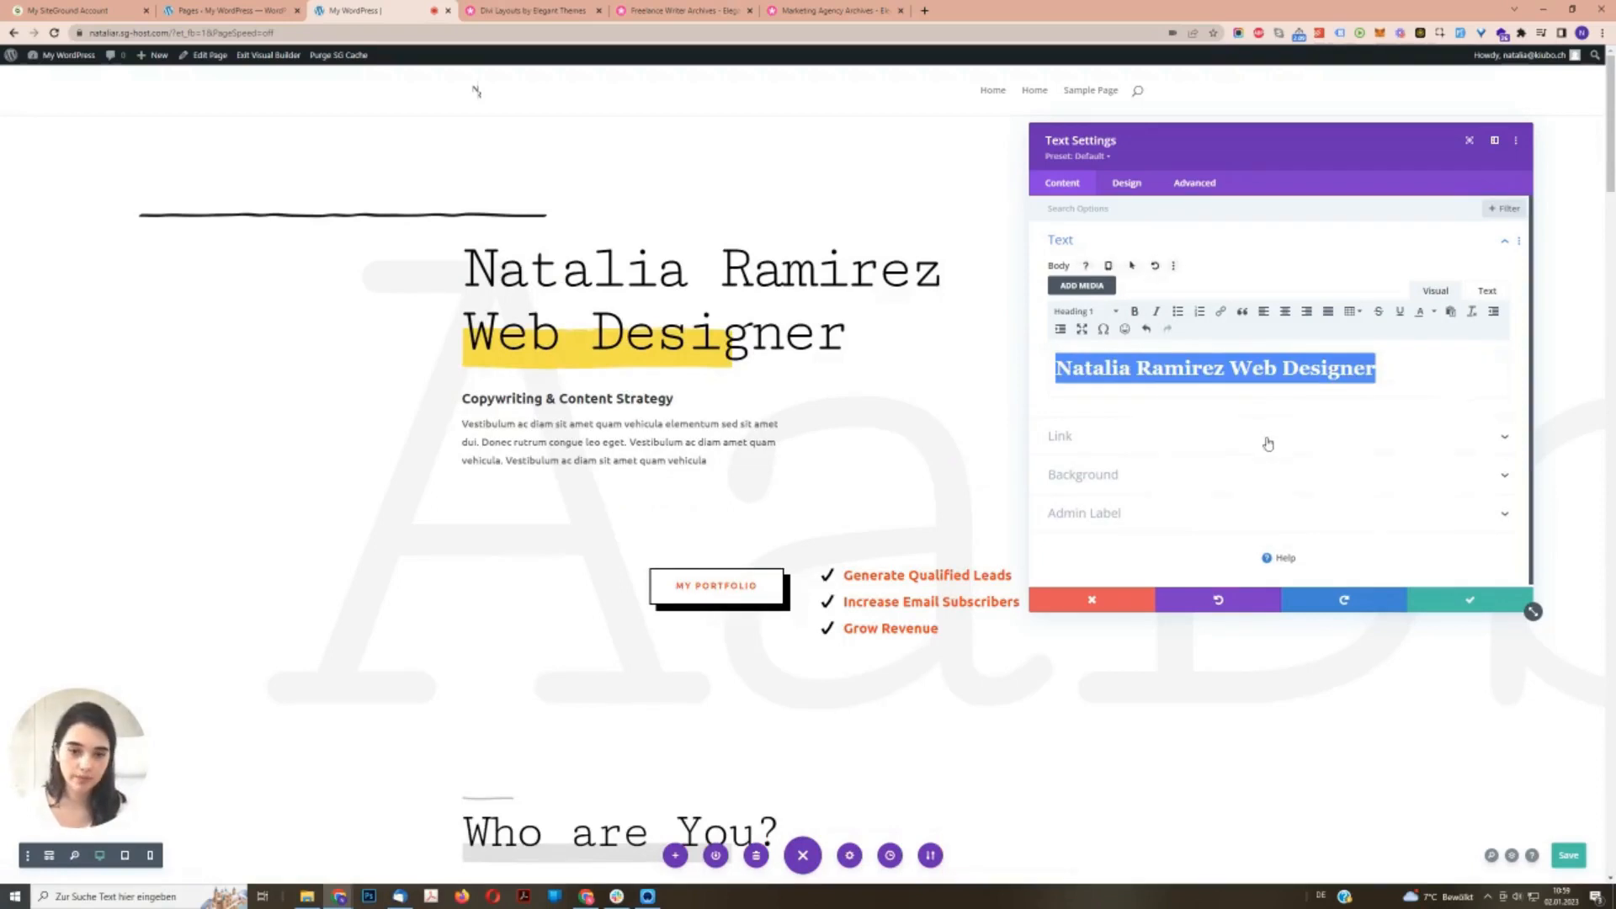
{"action": "left_click", "coordinate": [1437, 377]}
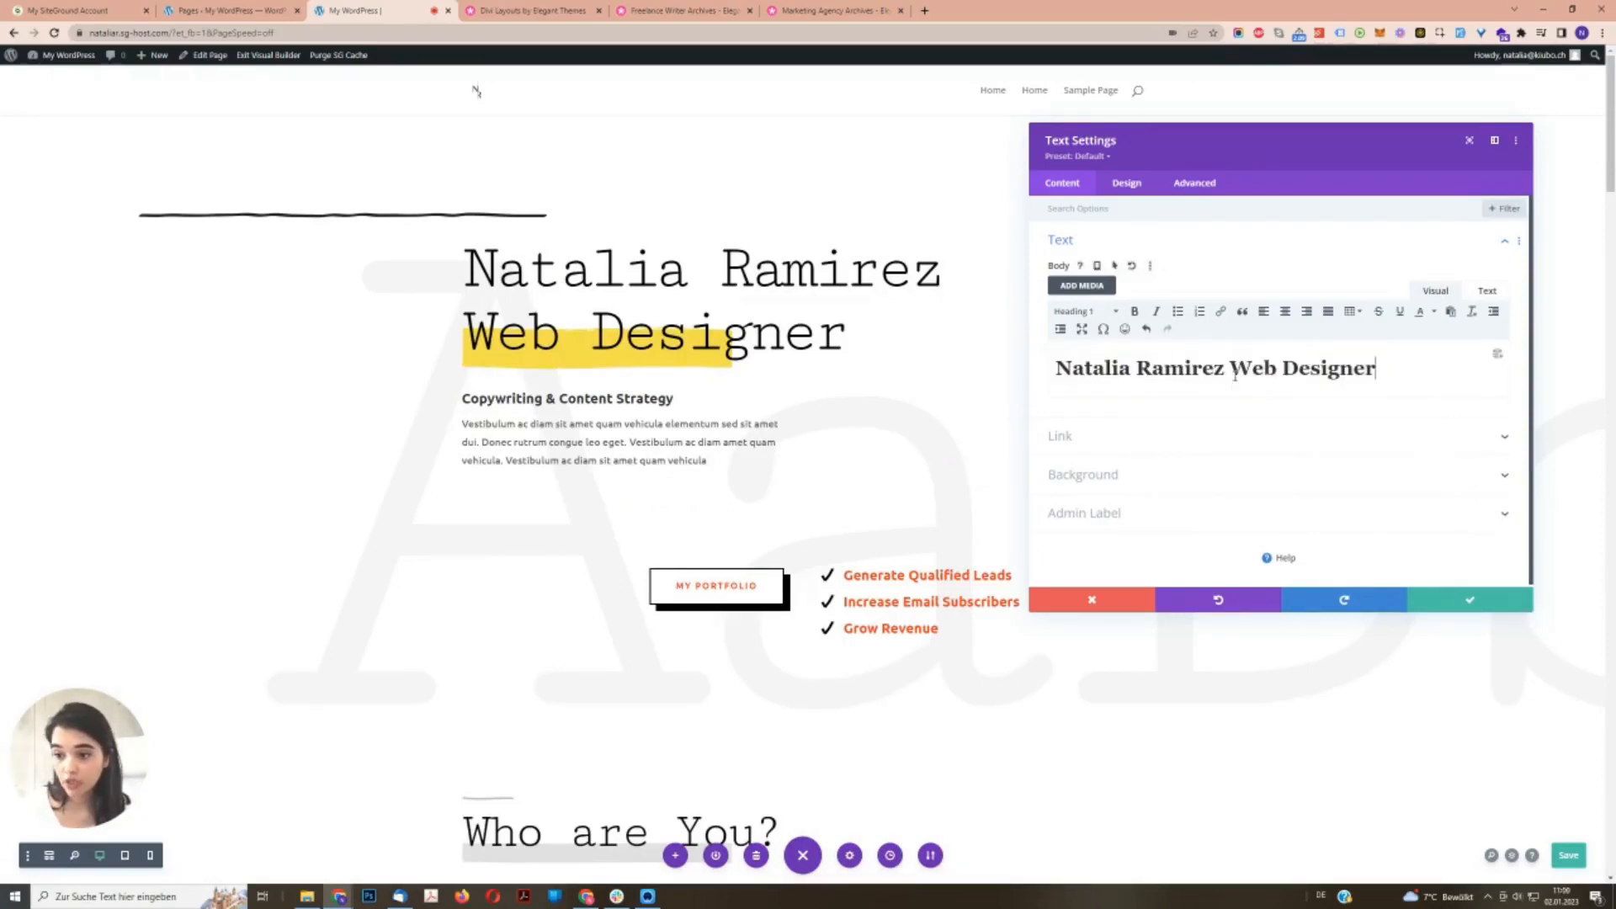
{"action": "left_click", "coordinate": [1473, 603]}
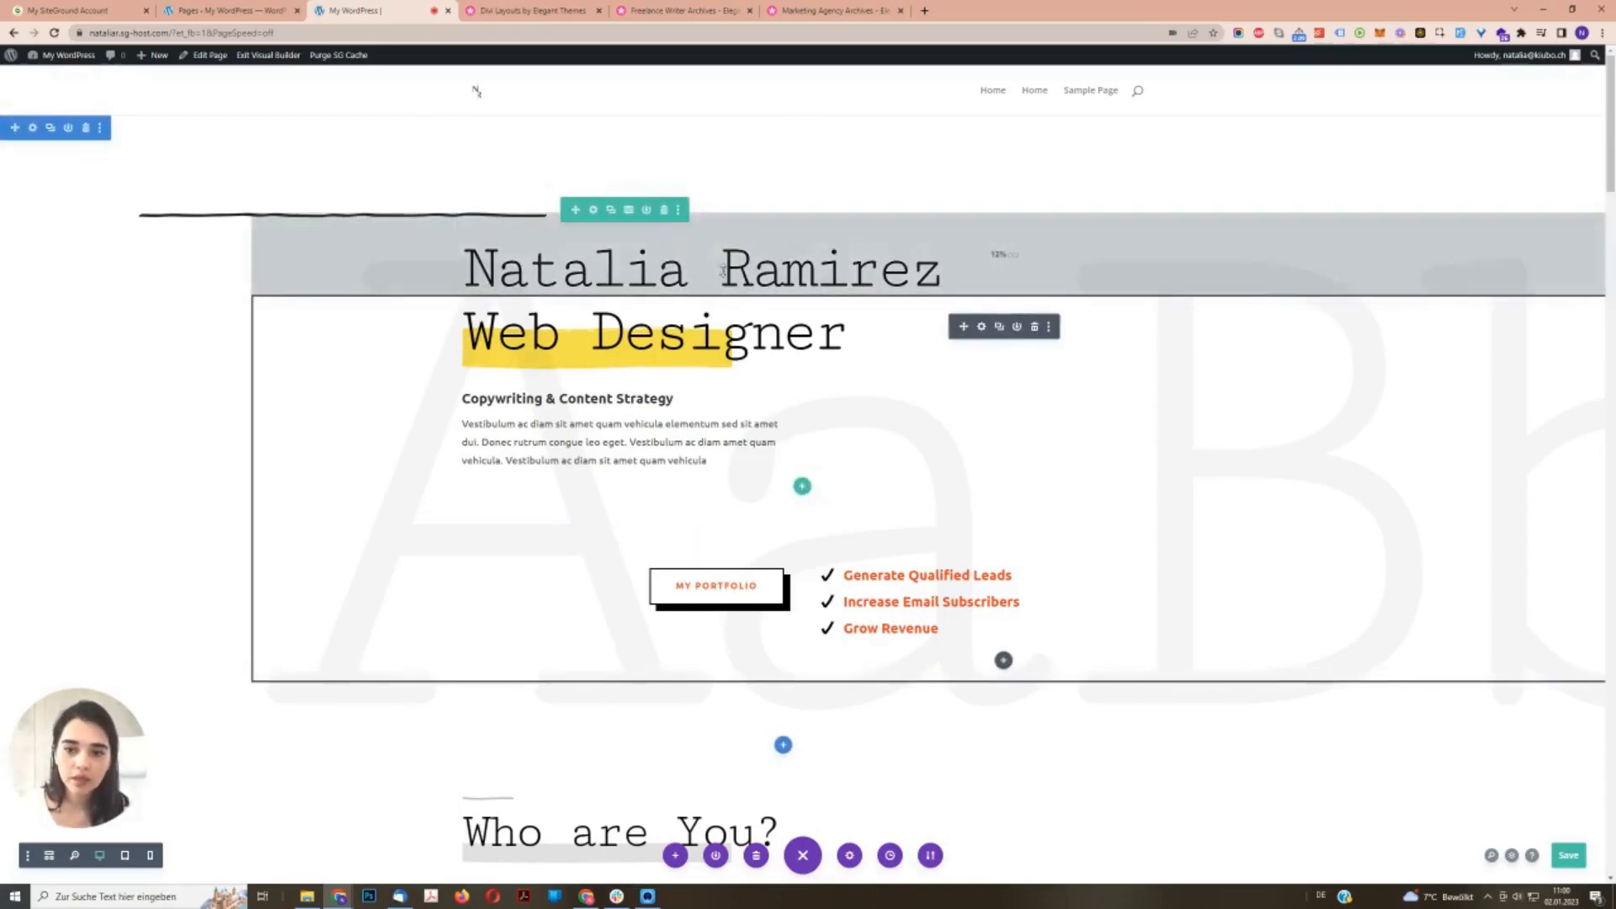
- Replace 'AaBb' with 'WordPress' in the background Text module's body
{"action": "left_click", "coordinate": [982, 327]}
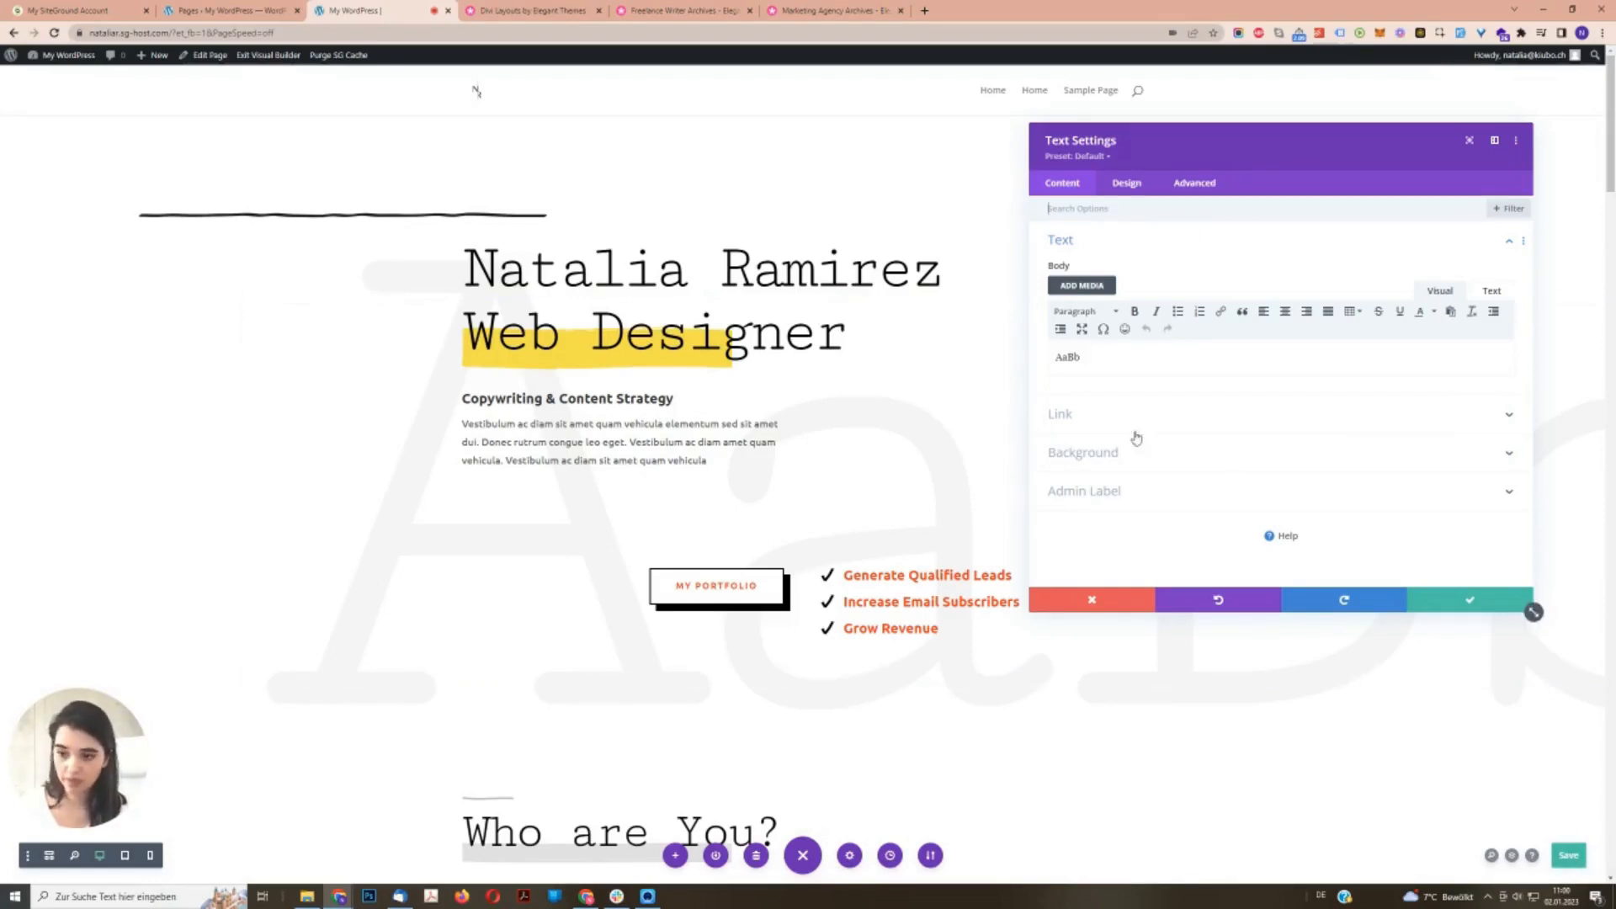
{"action": "left_click", "coordinate": [1528, 604]}
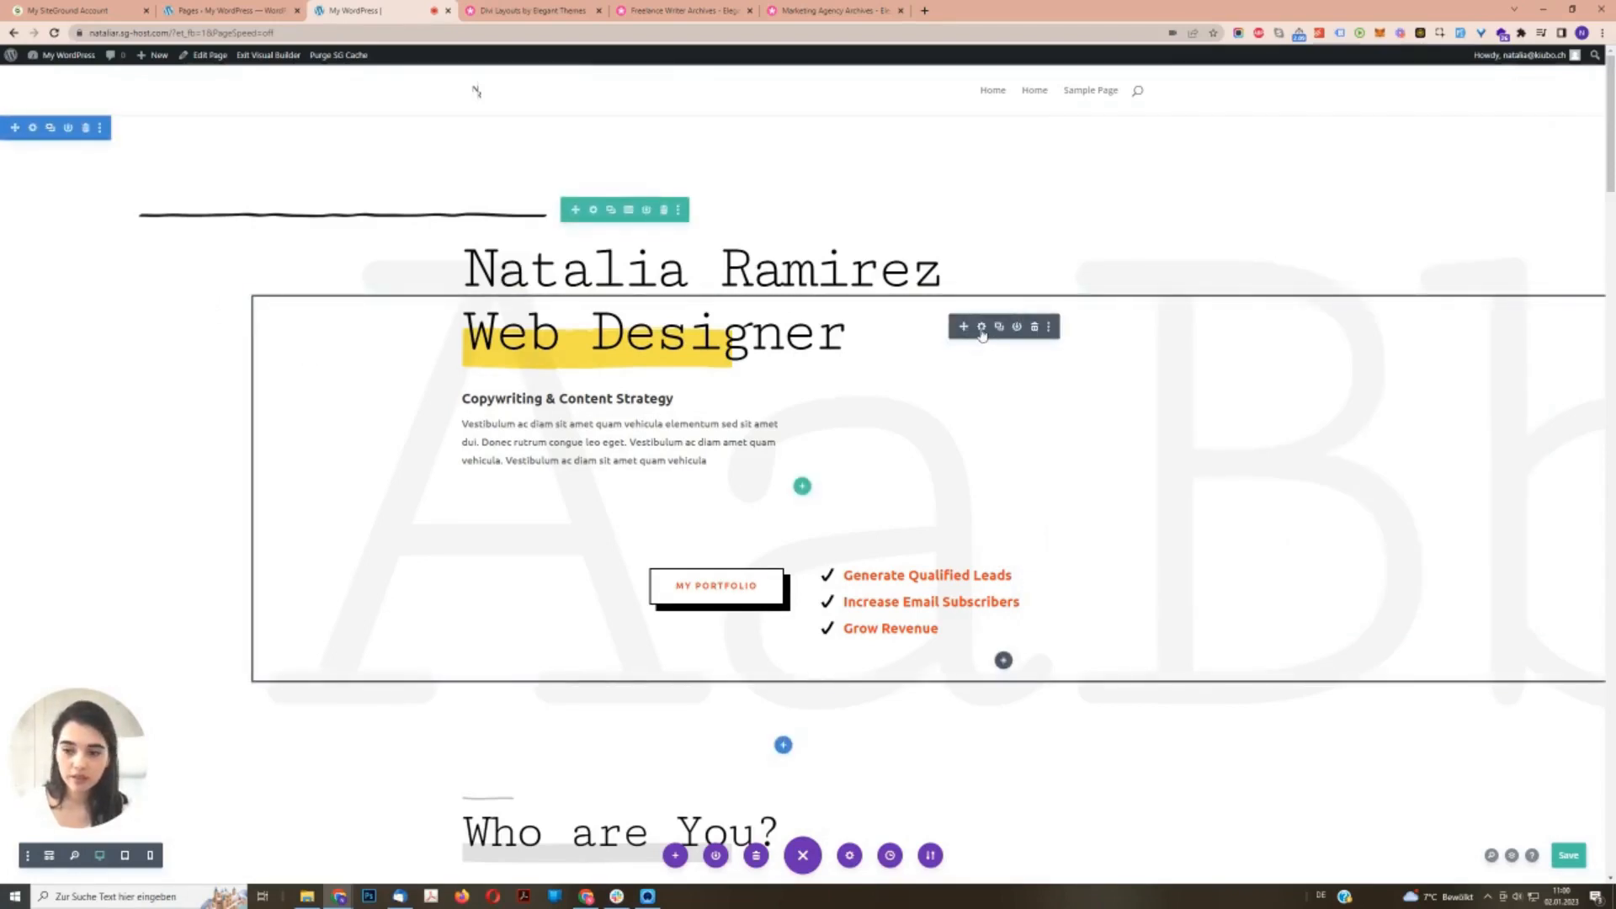
{"action": "left_click", "coordinate": [982, 327]}
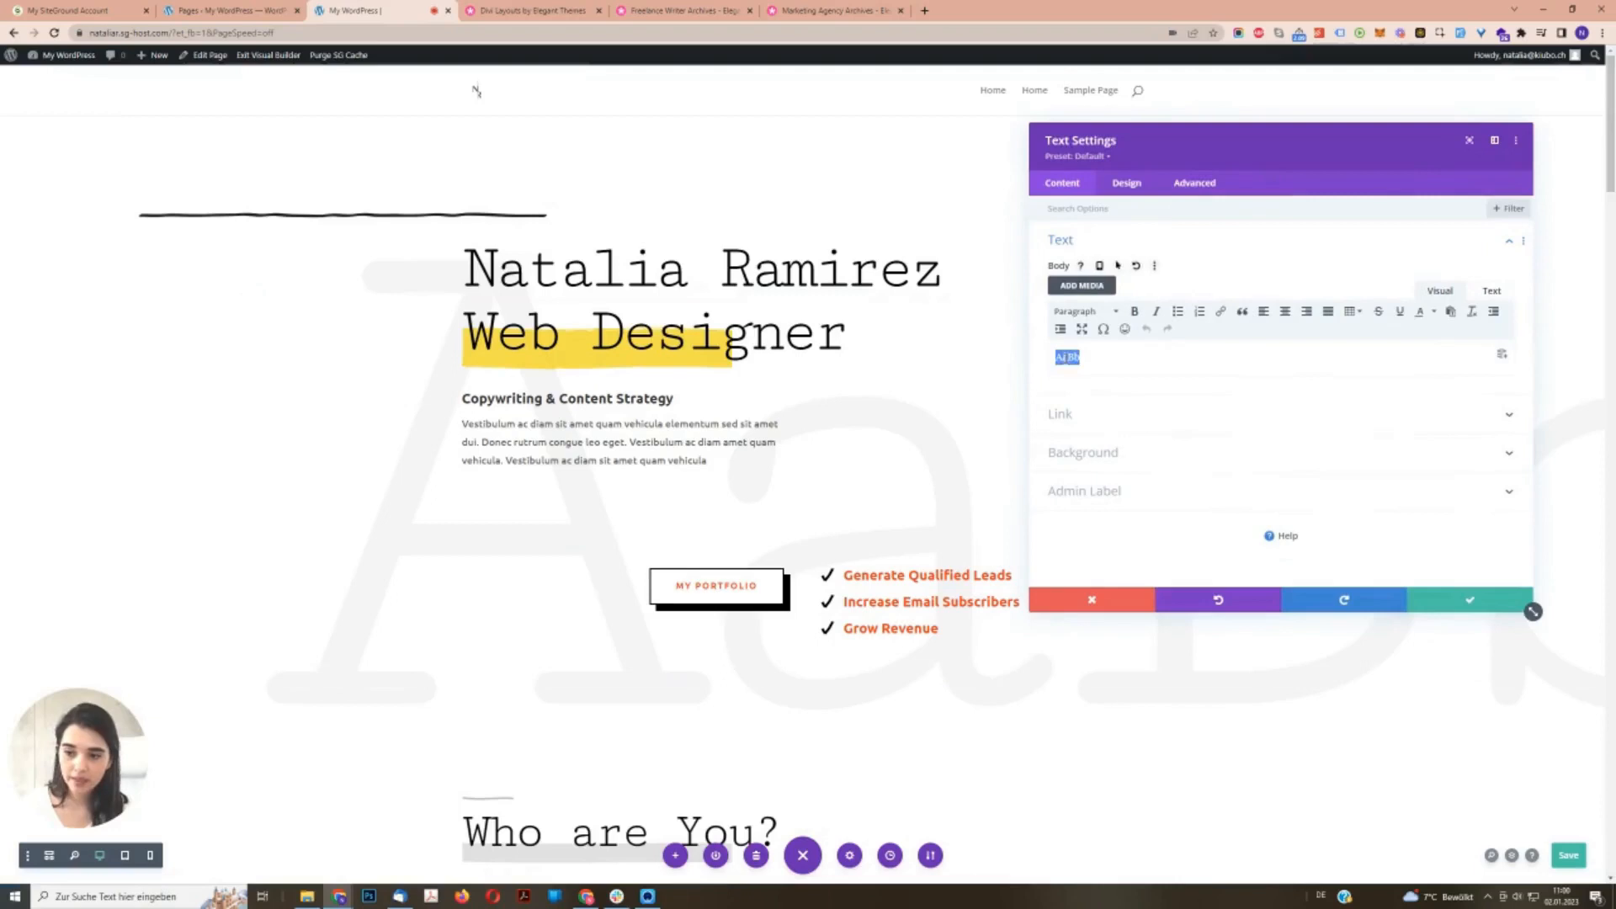
{"action": "left_click_drag", "start_coordinate": [1248, 149], "coordinate": [1215, 101]}
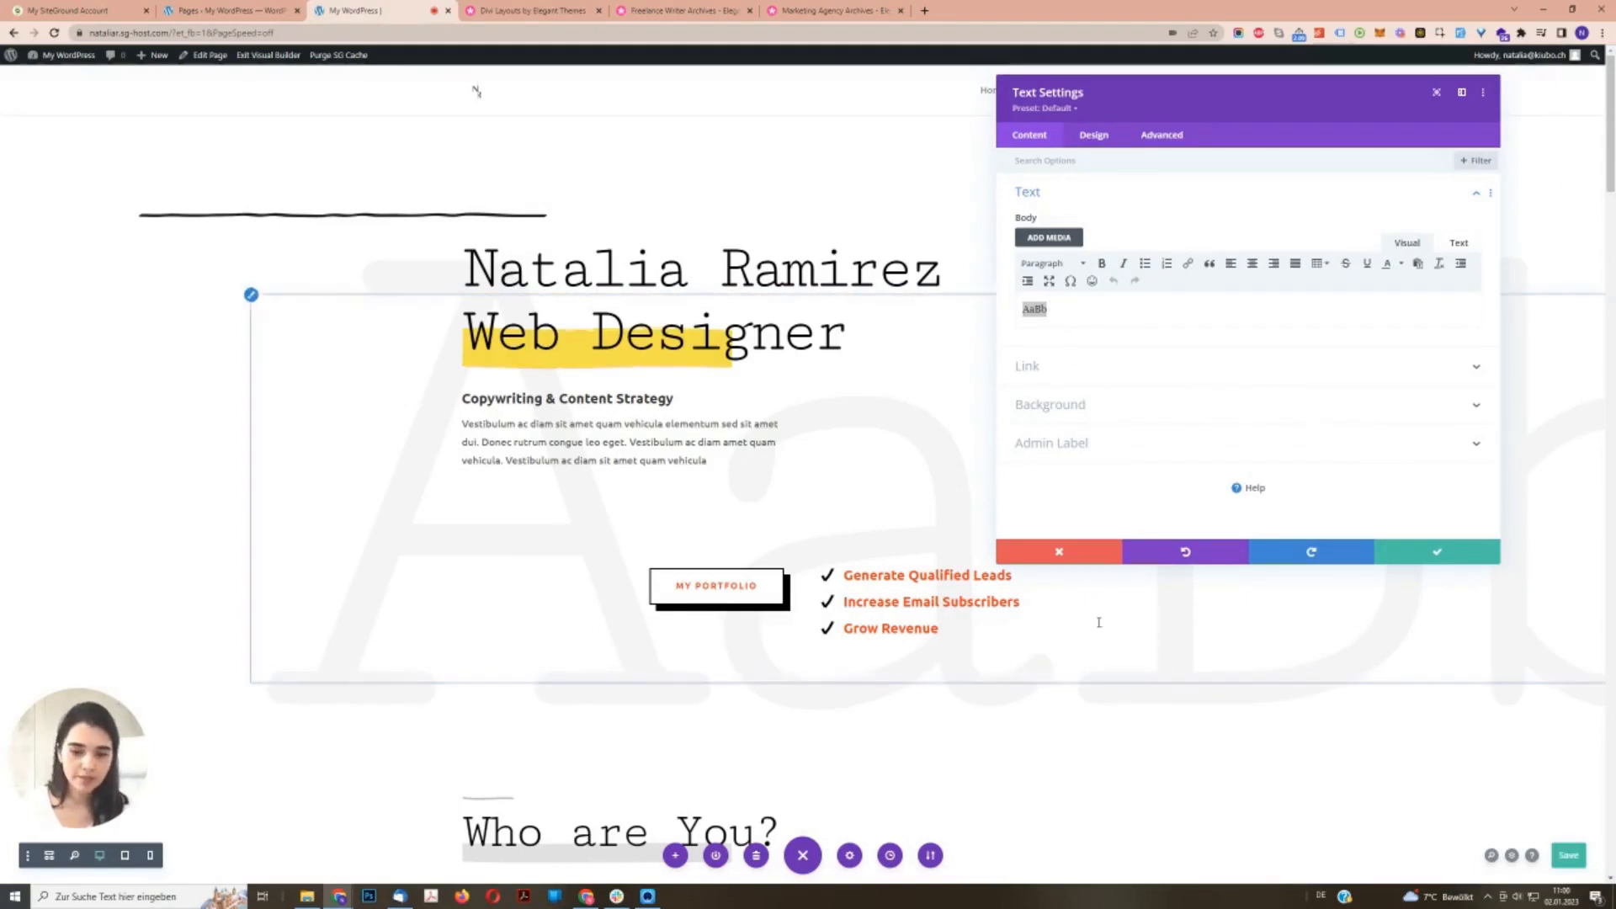
{"action": "double_click", "coordinate": [1098, 312]}
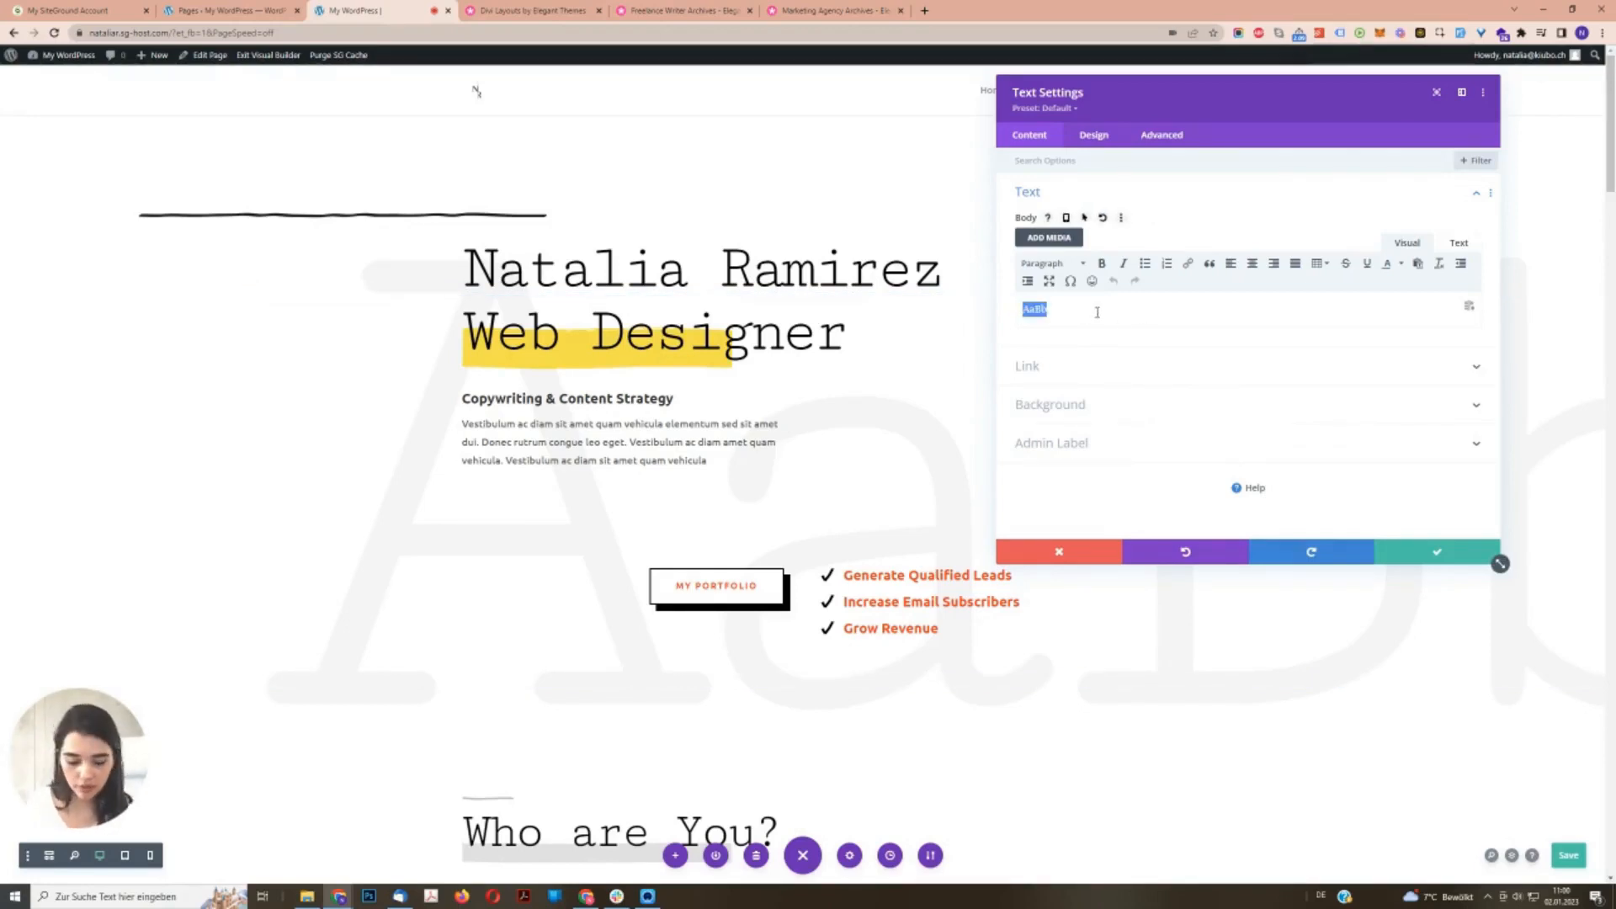
{"action": "type", "text": "W"}
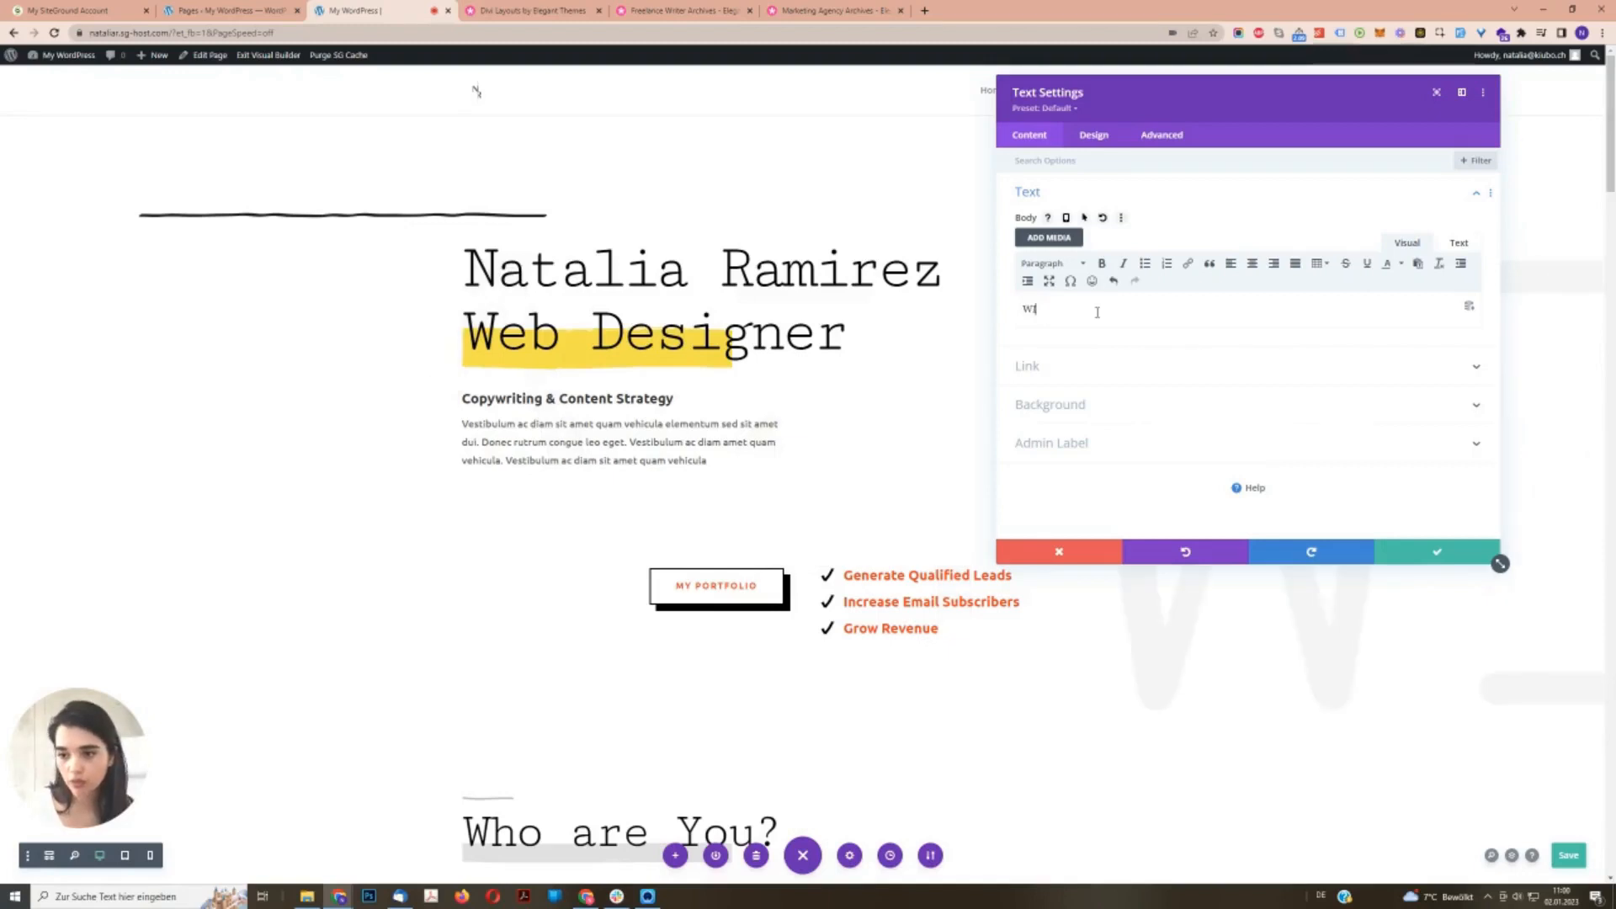
{"action": "type", "text": "ordPress"}
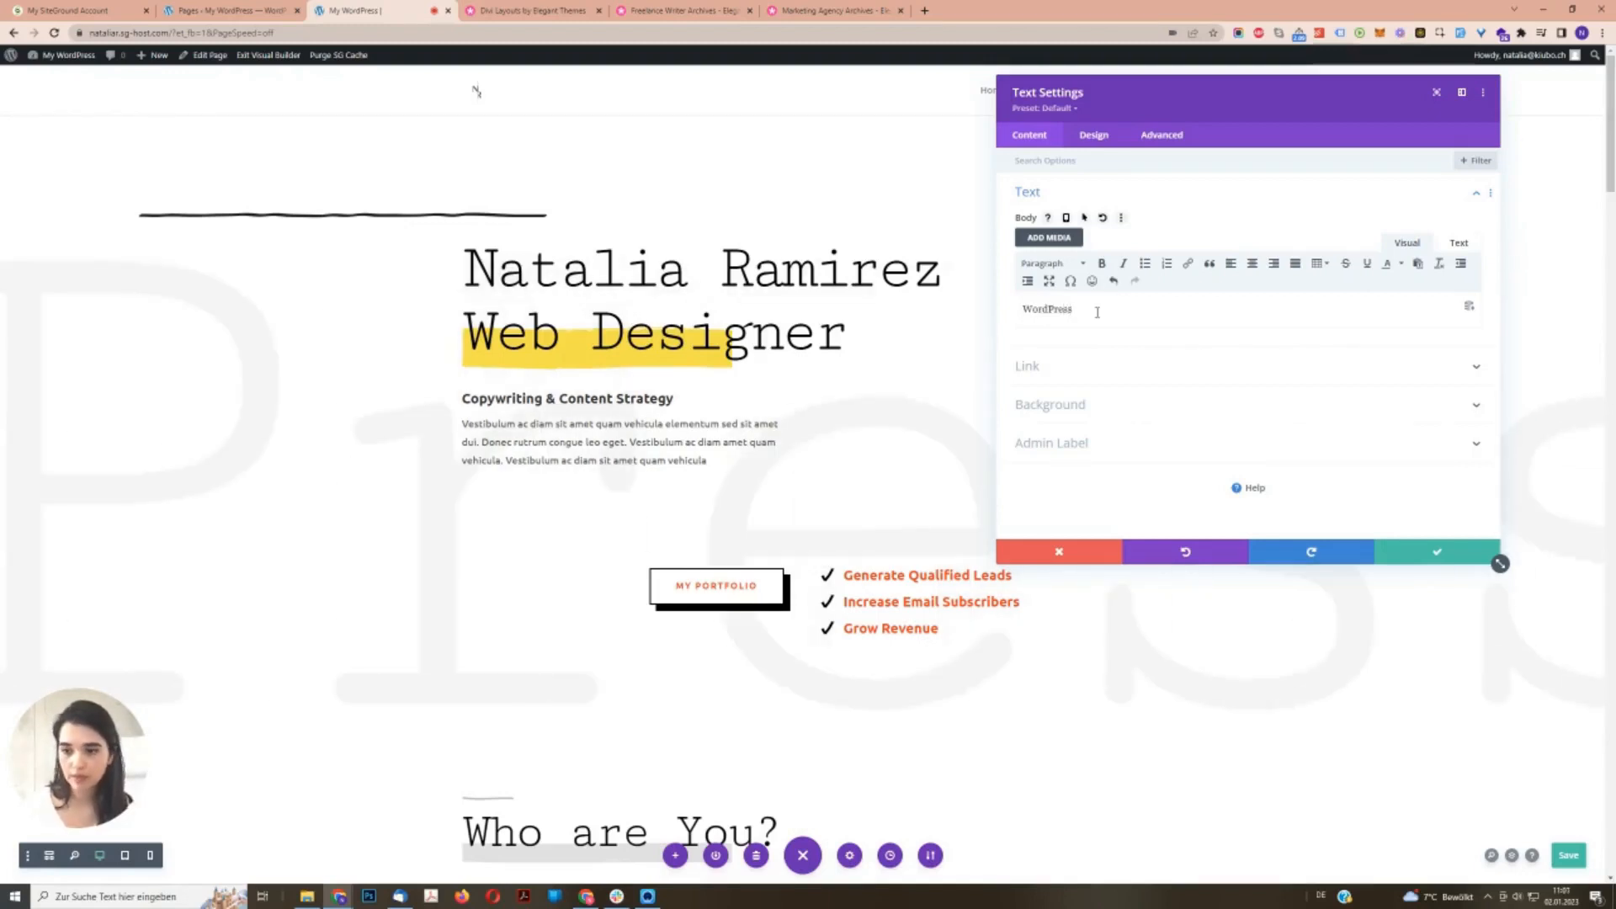
{"action": "double_click", "coordinate": [1032, 308]}
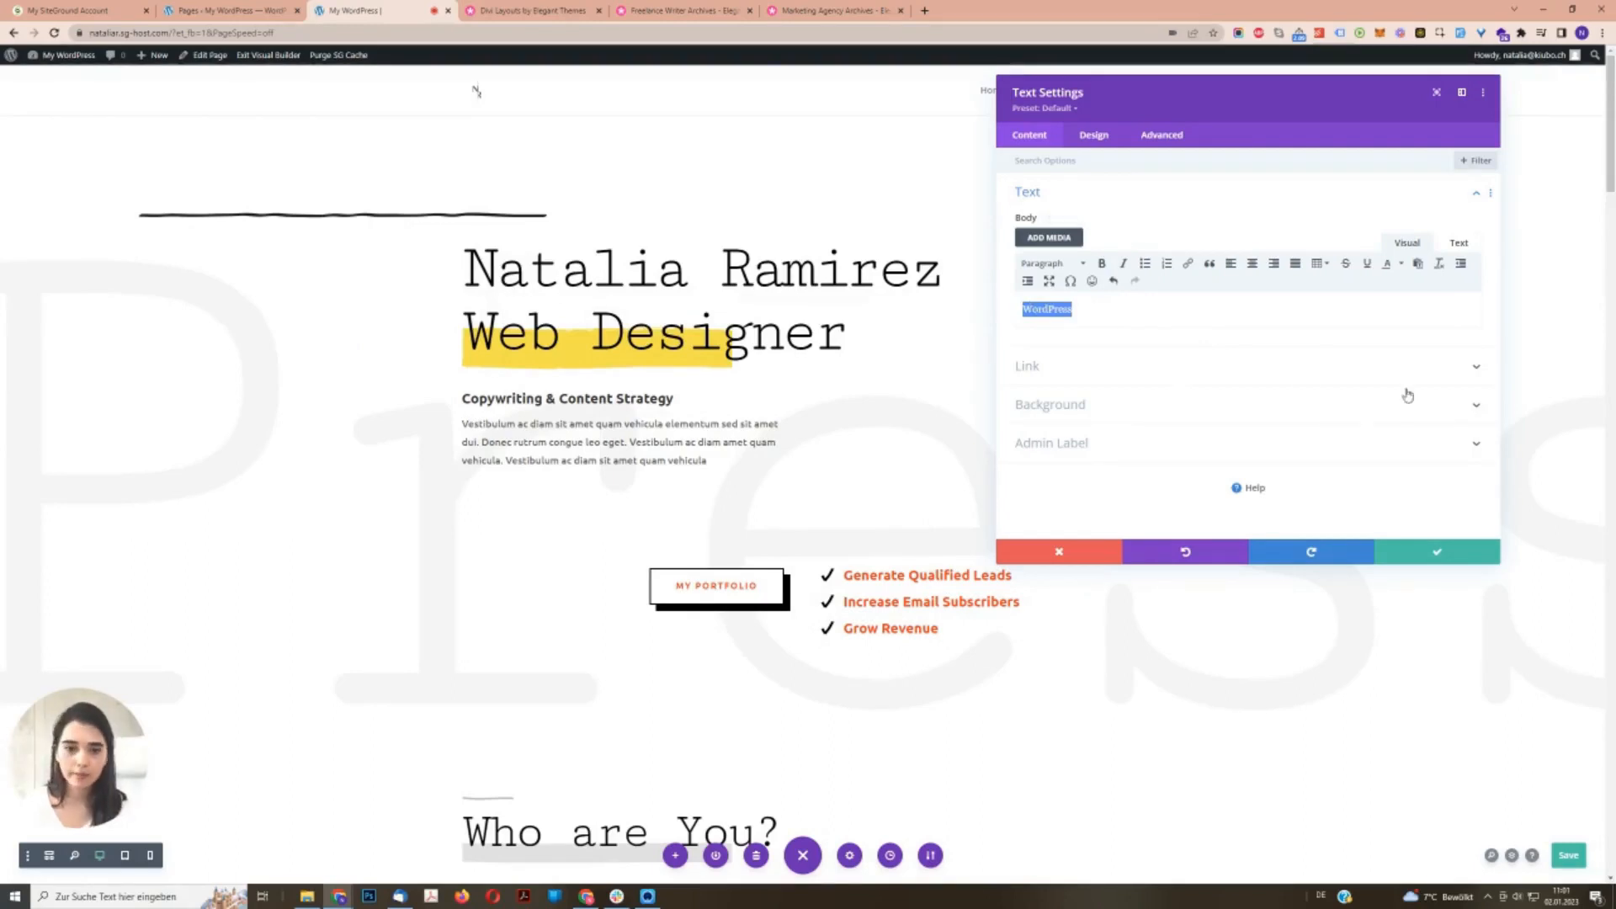
{"action": "left_click", "coordinate": [1124, 309]}
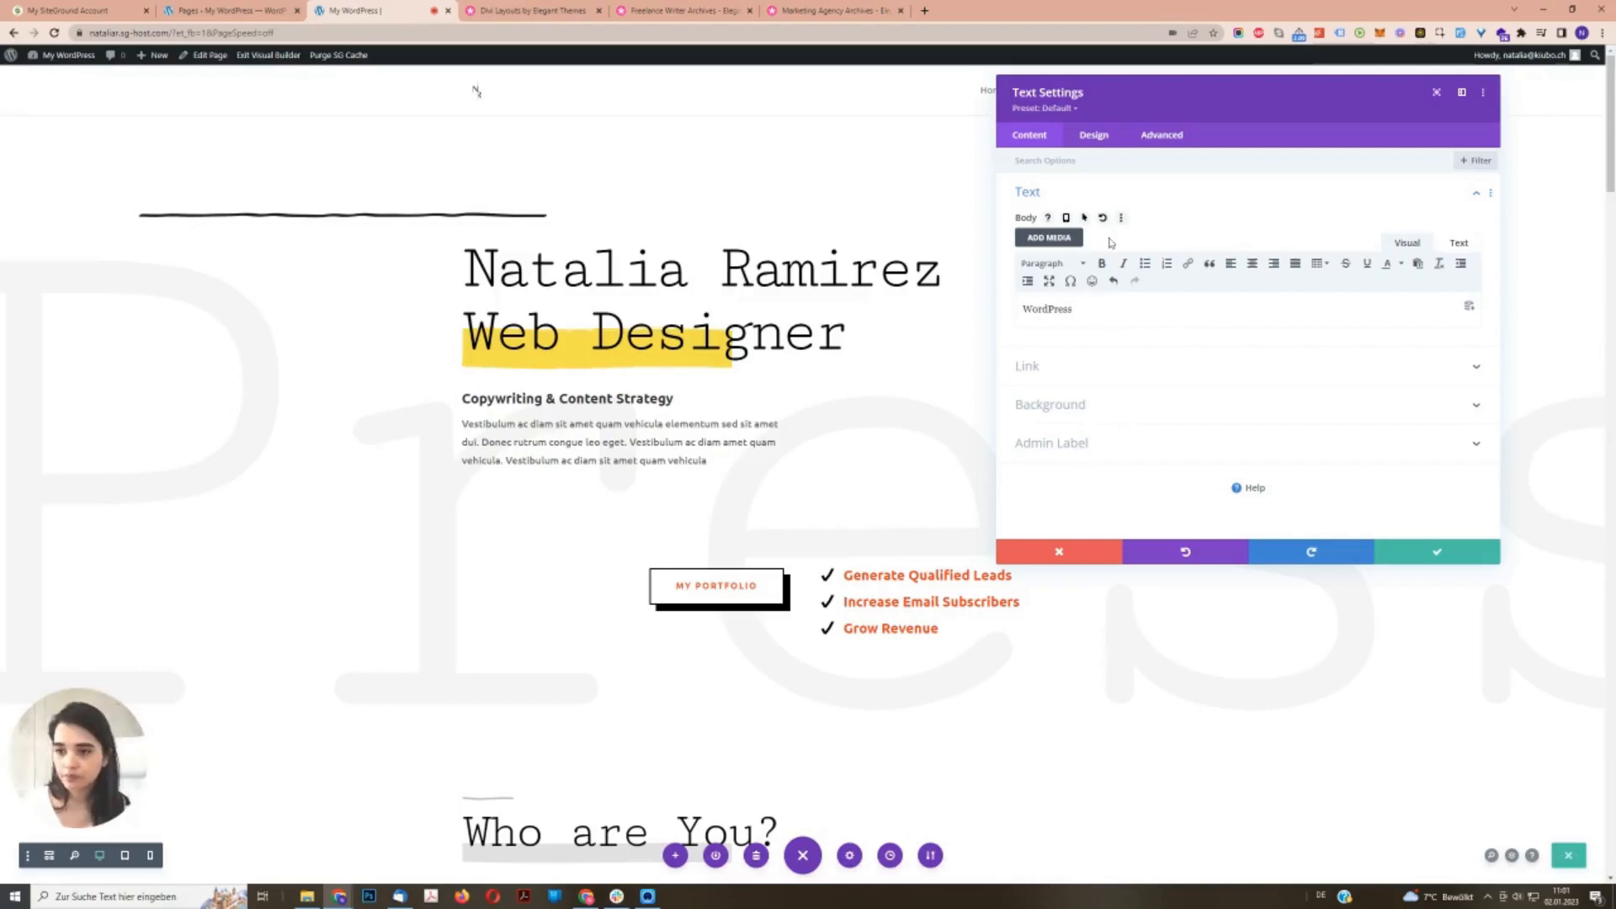
- Bring up the Design options of the background WordPress text module
{"action": "left_click", "coordinate": [1103, 136]}
{"action": "left_click", "coordinate": [1033, 137]}
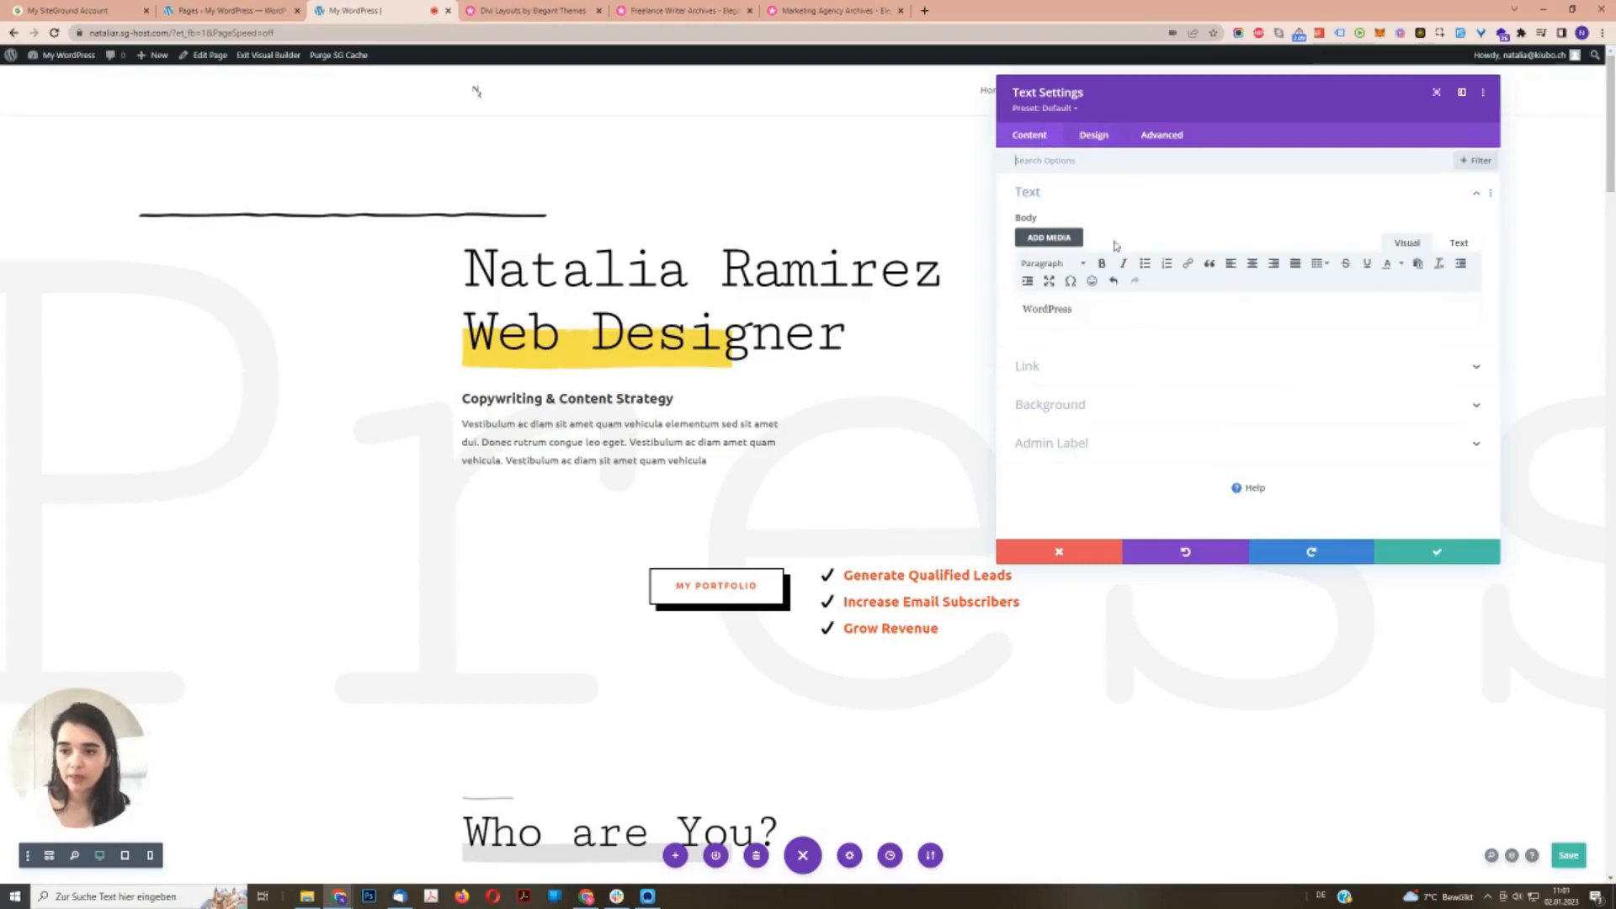
{"action": "double_click", "coordinate": [1048, 308]}
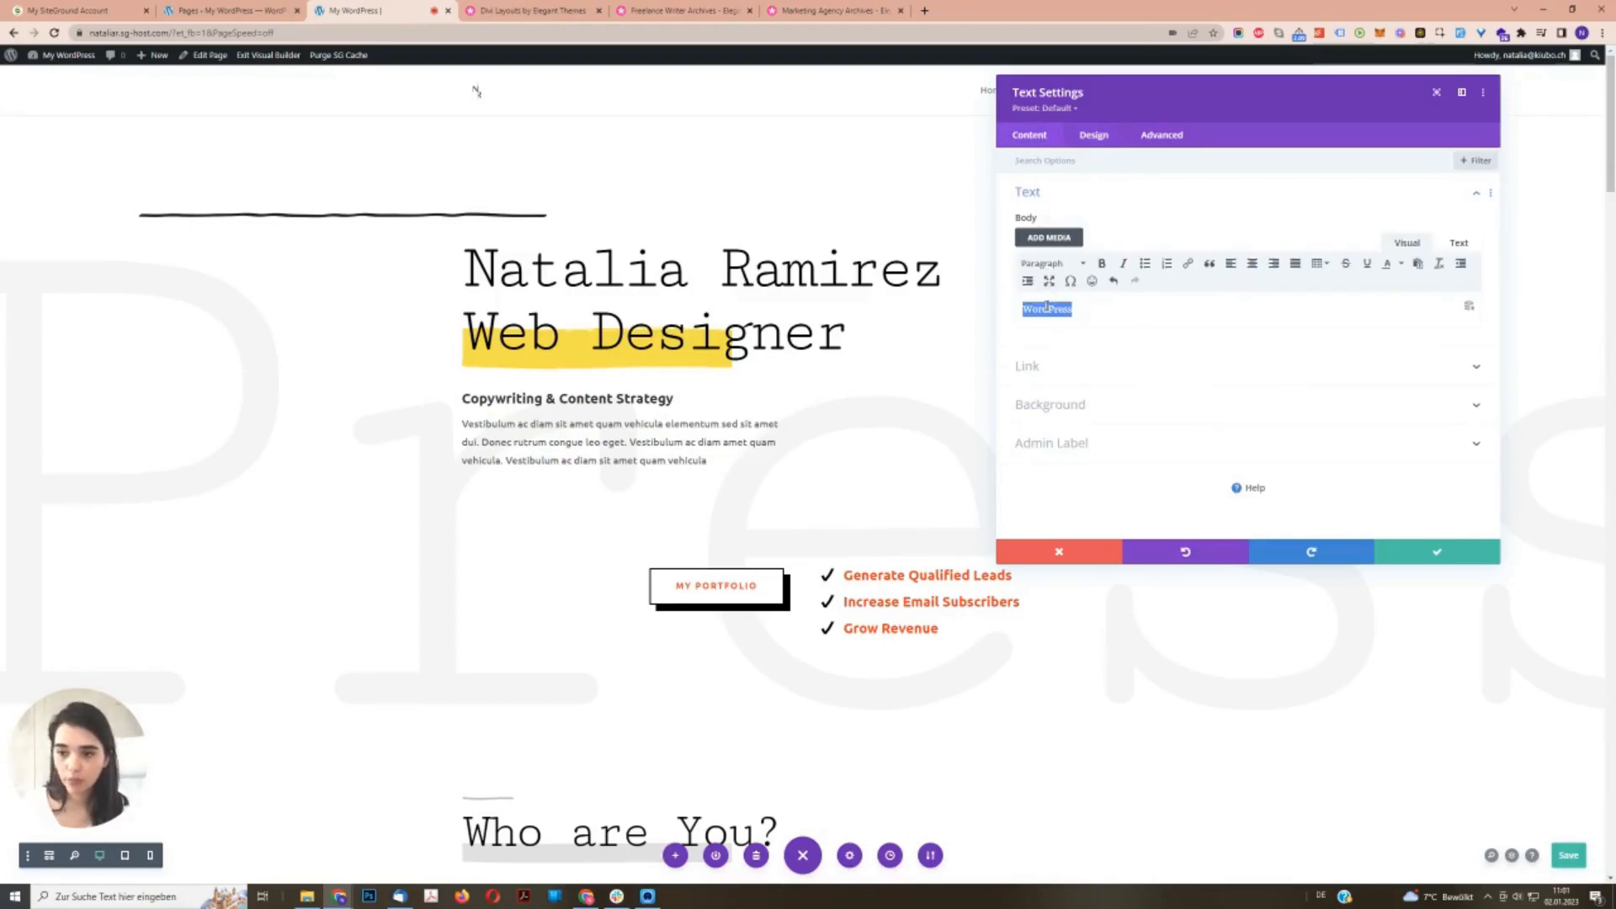
{"action": "left_click", "coordinate": [1097, 143]}
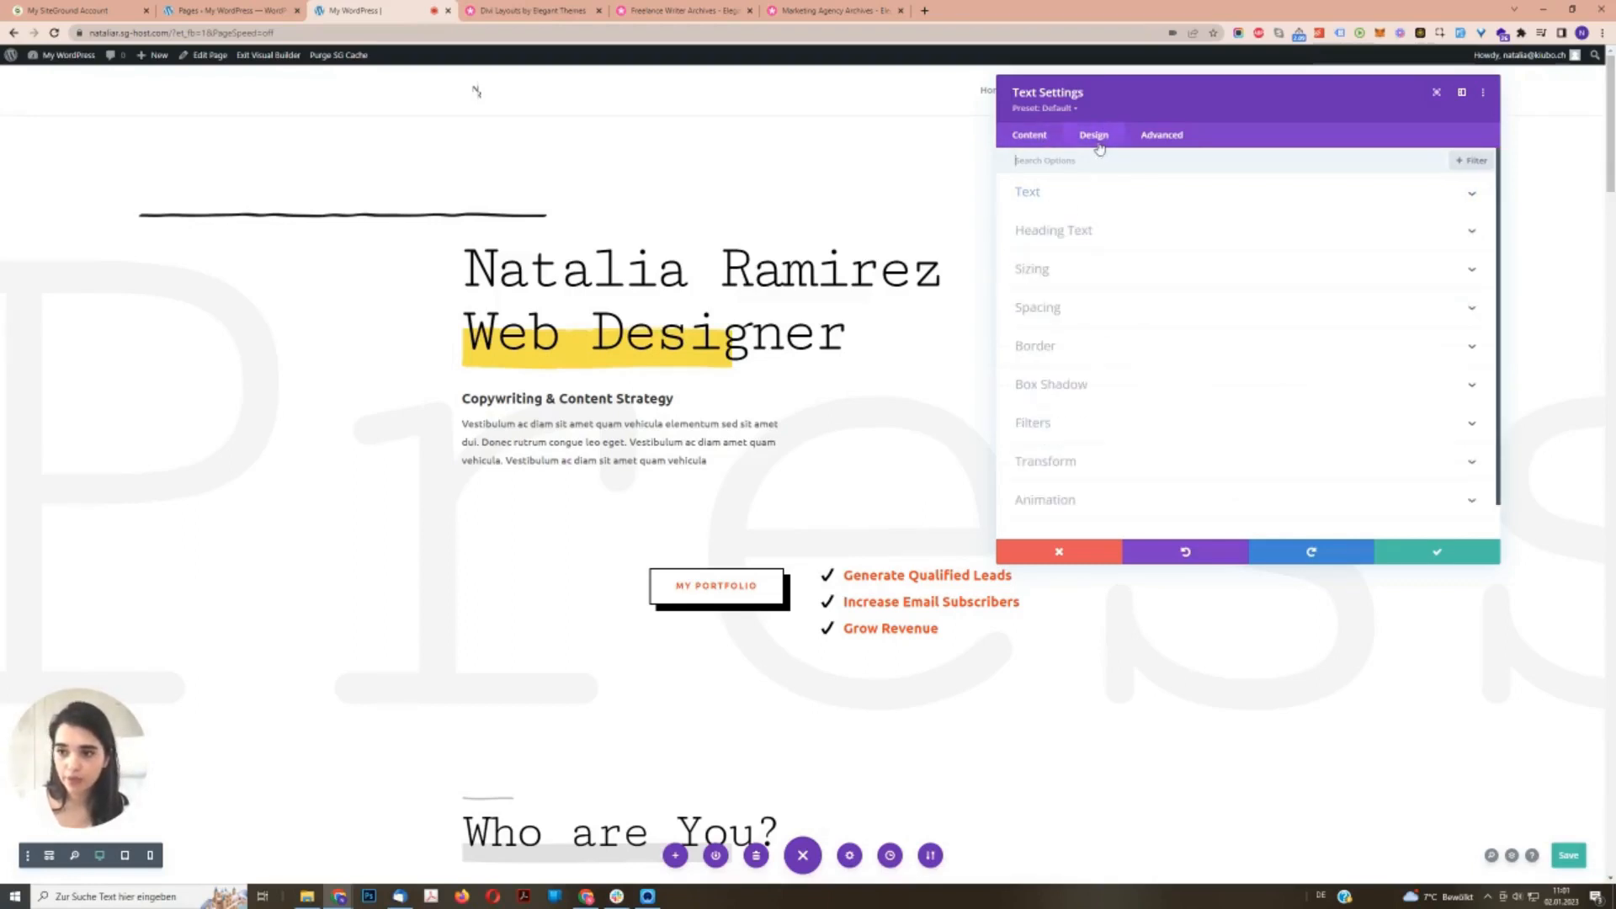
- Lower the background WordPress text size from 48vw to 25vw and save the module
{"action": "left_click", "coordinate": [1039, 198]}
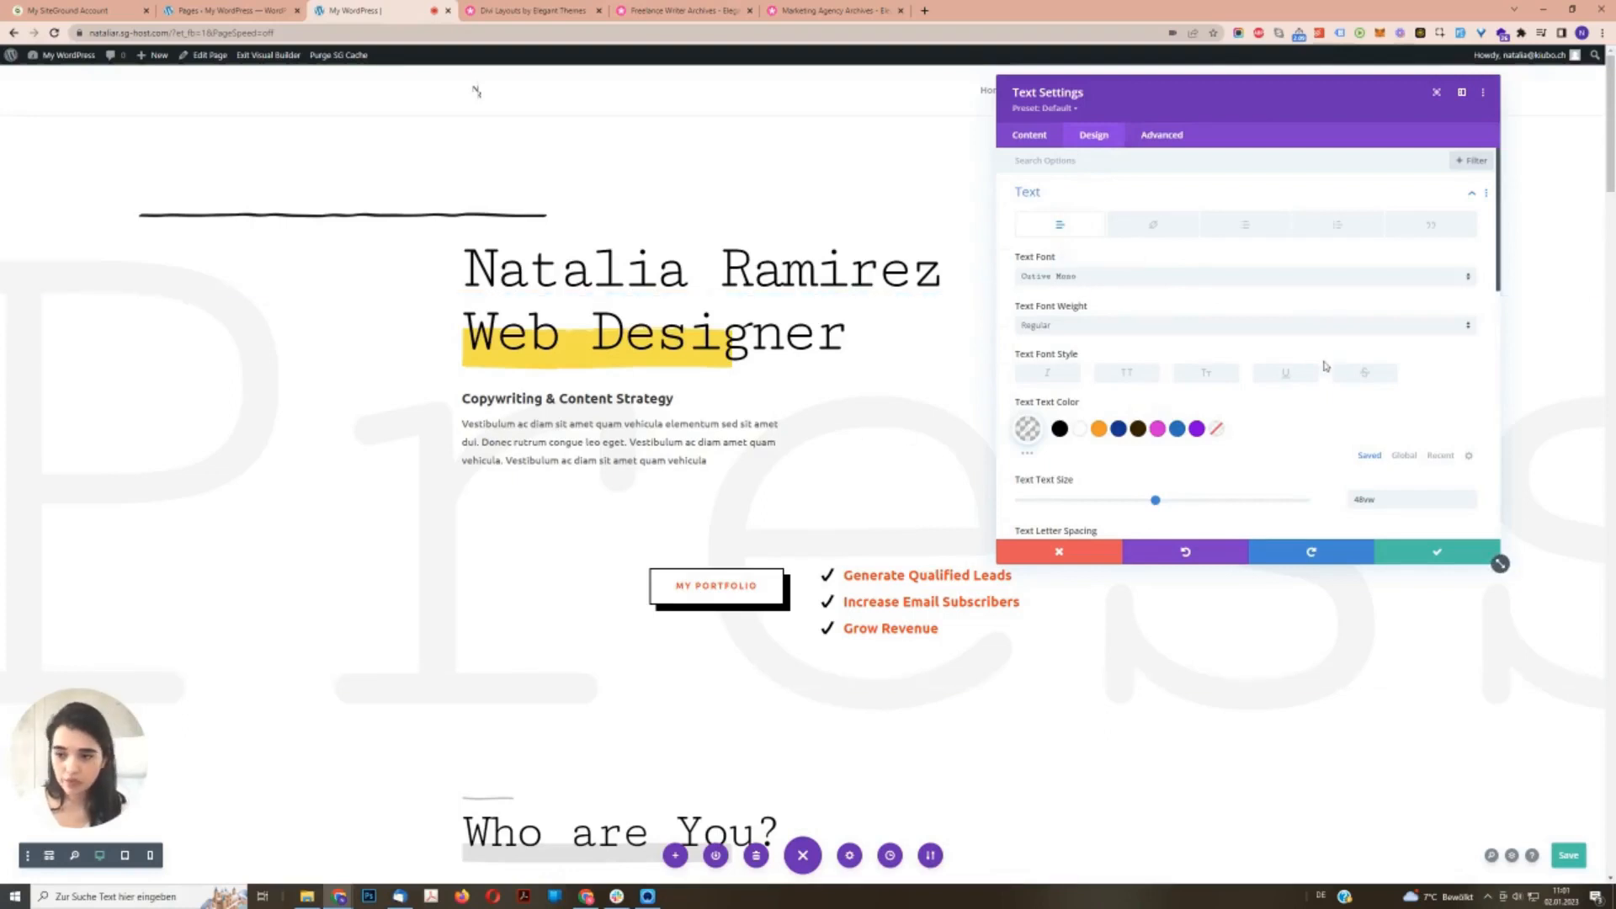
{"action": "scroll", "coordinate": [1455, 426], "scroll_direction": "down", "scroll_amount": 3}
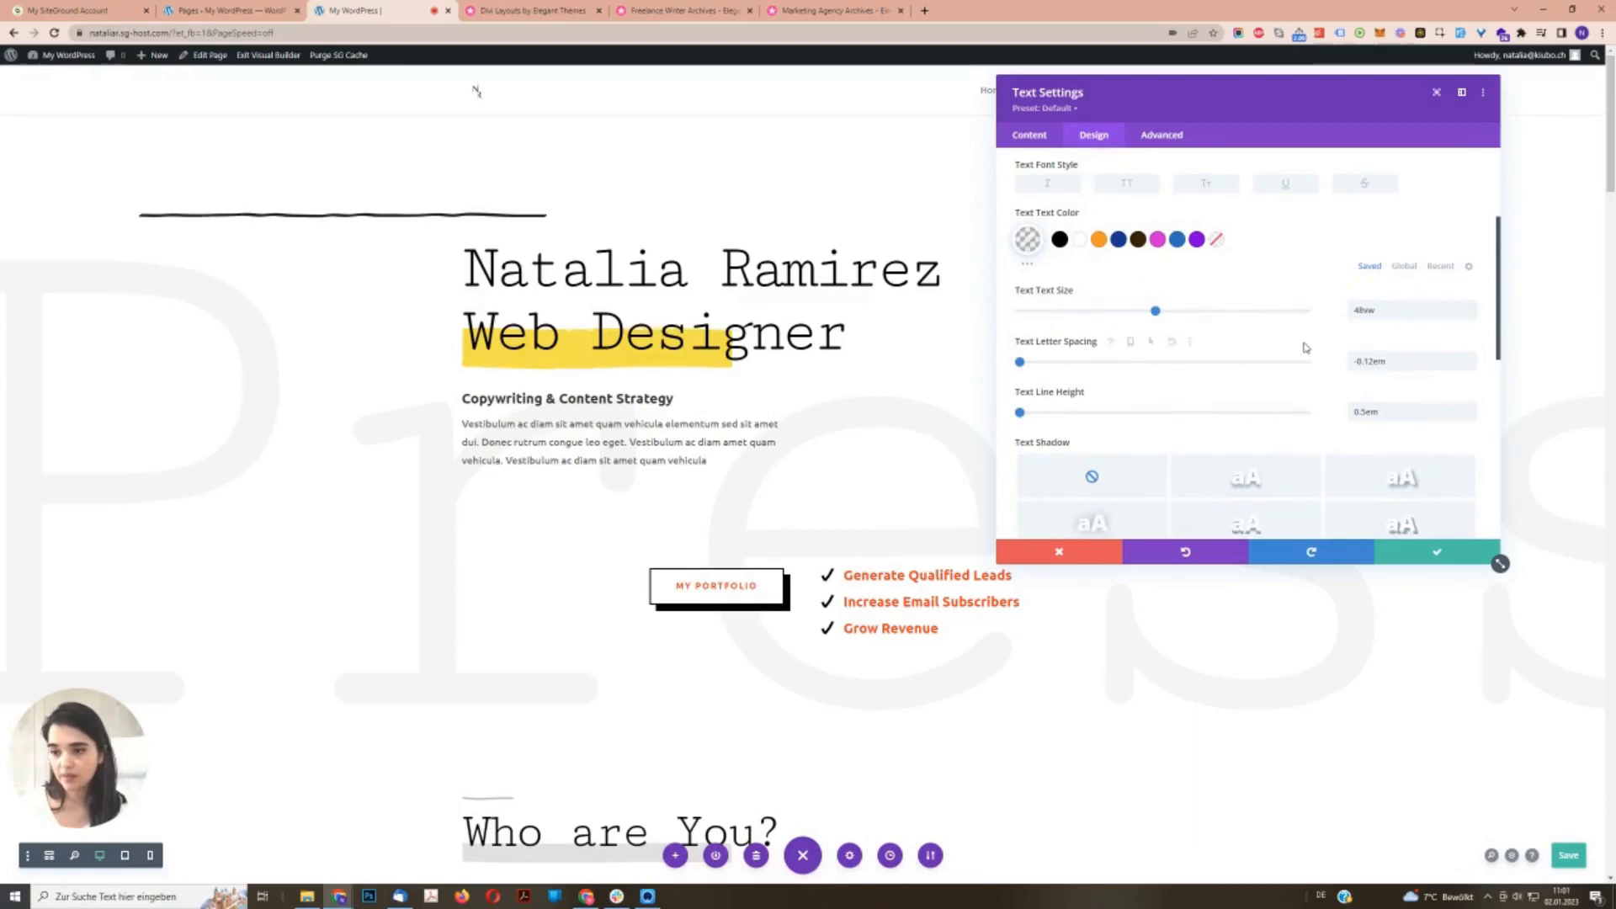
{"action": "left_click", "coordinate": [1471, 316]}
{"action": "left_click", "coordinate": [1472, 317]}
{"action": "left_click", "coordinate": [1471, 317]}
{"action": "left_click", "coordinate": [1472, 316]}
{"action": "left_click", "coordinate": [1472, 317]}
{"action": "left_click", "coordinate": [1472, 316]}
{"action": "left_click", "coordinate": [1472, 316]}
{"action": "left_click", "coordinate": [1472, 316]}
{"action": "left_click", "coordinate": [1471, 317]}
{"action": "left_click", "coordinate": [1472, 317]}
{"action": "left_click", "coordinate": [1472, 317]}
{"action": "left_click", "coordinate": [1472, 317]}
{"action": "left_click", "coordinate": [1471, 317]}
{"action": "left_click", "coordinate": [1472, 317]}
{"action": "left_click", "coordinate": [1472, 316]}
{"action": "left_click", "coordinate": [1471, 316]}
{"action": "left_click", "coordinate": [1472, 316]}
{"action": "left_click", "coordinate": [1472, 317]}
{"action": "left_click", "coordinate": [1472, 316]}
{"action": "left_click", "coordinate": [1472, 316]}
{"action": "left_click", "coordinate": [1472, 317]}
{"action": "left_click", "coordinate": [1472, 317]}
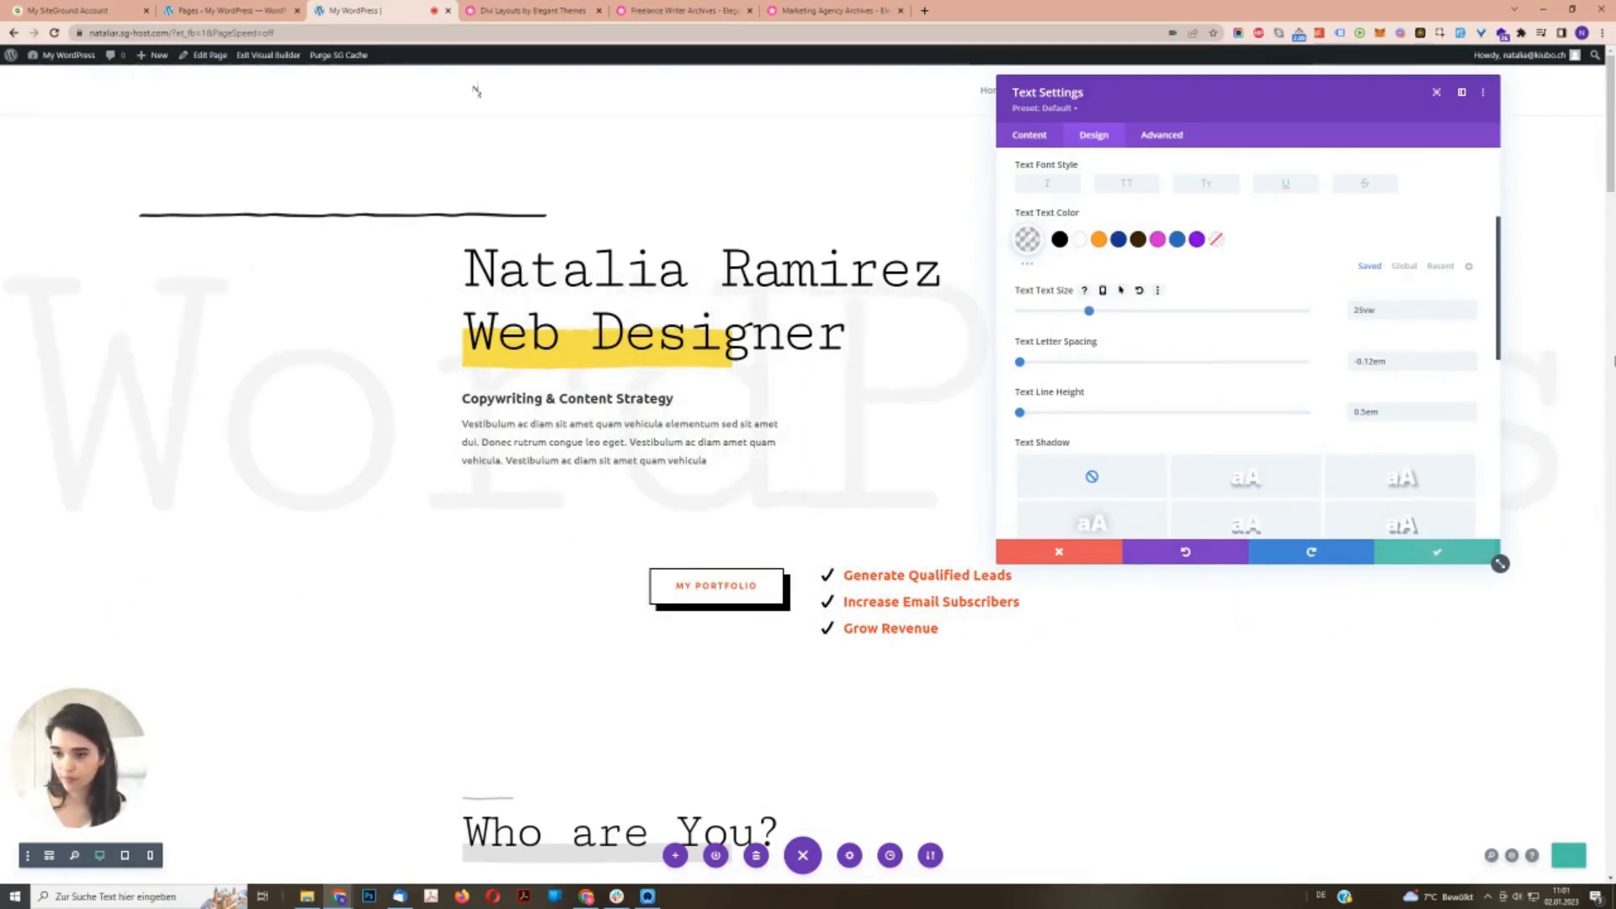
{"action": "left_click", "coordinate": [1437, 552]}
{"action": "scroll", "coordinate": [993, 623], "scroll_direction": "down", "scroll_amount": 2}
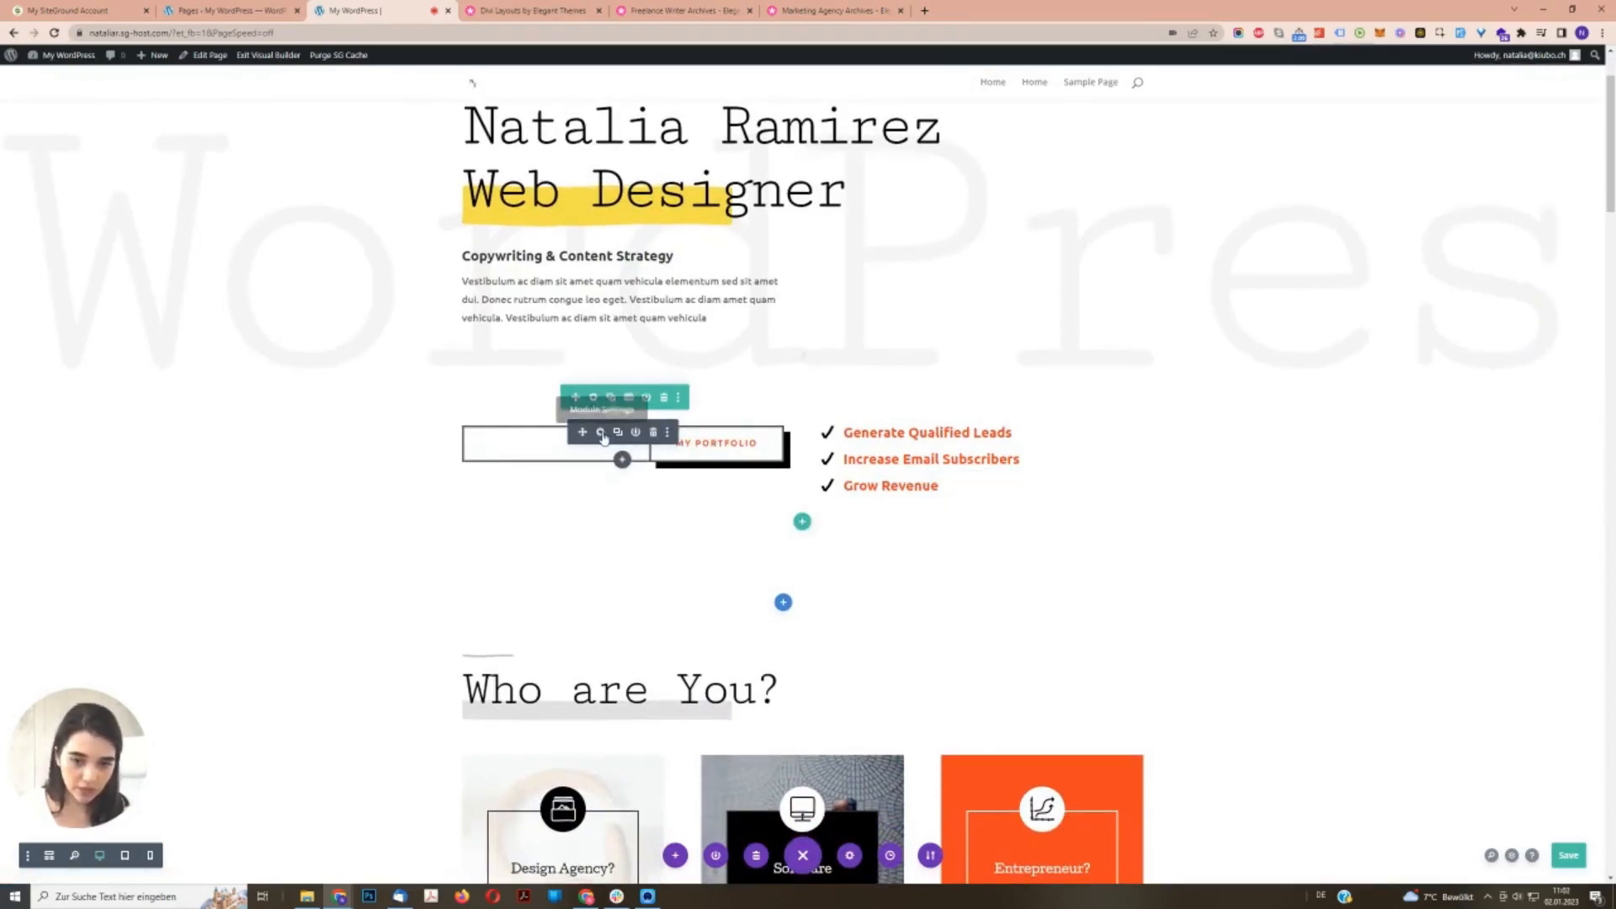
- Change the hero button label from 'My Portfolio' to 'My Services'
{"action": "left_click", "coordinate": [601, 433]}
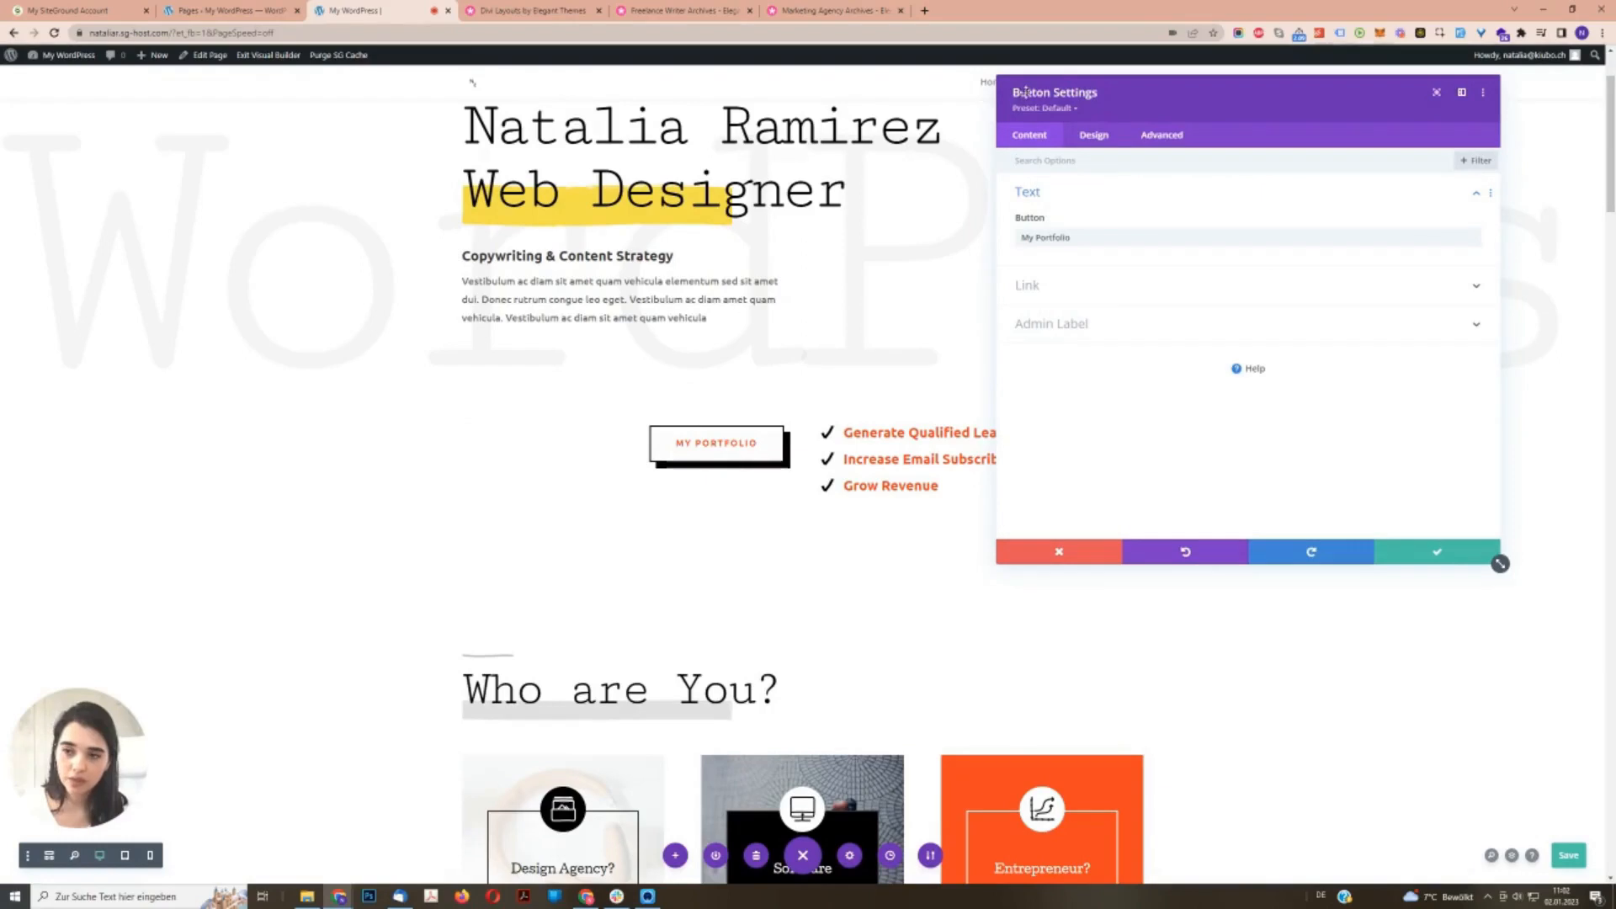
{"action": "triple_click", "coordinate": [1165, 236]}
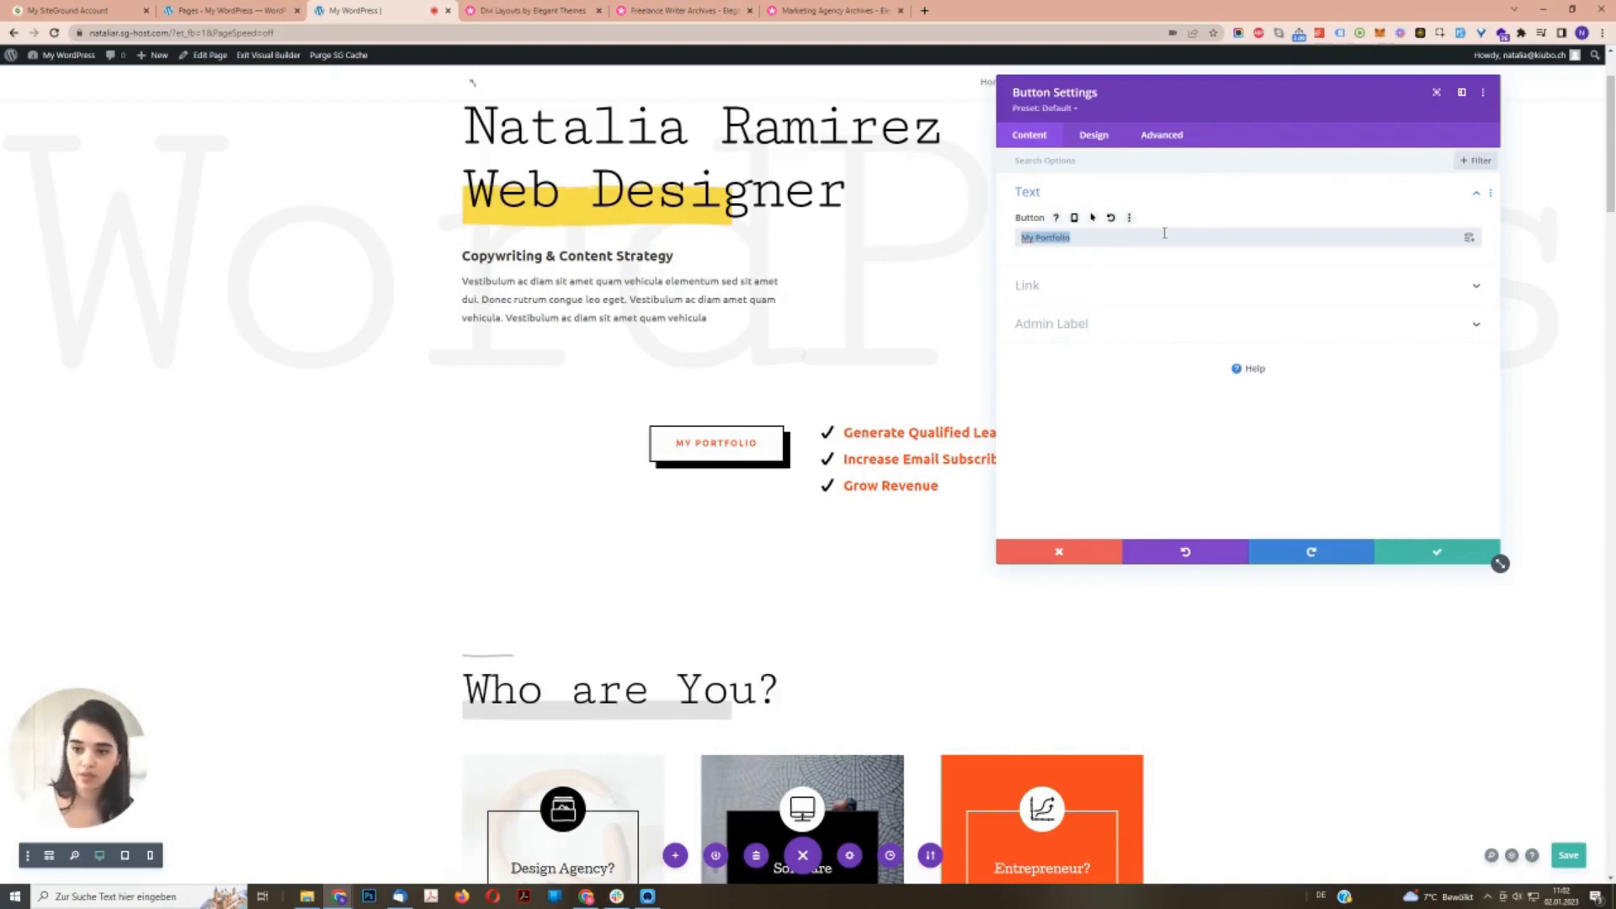
{"action": "type", "text": "My Services"}
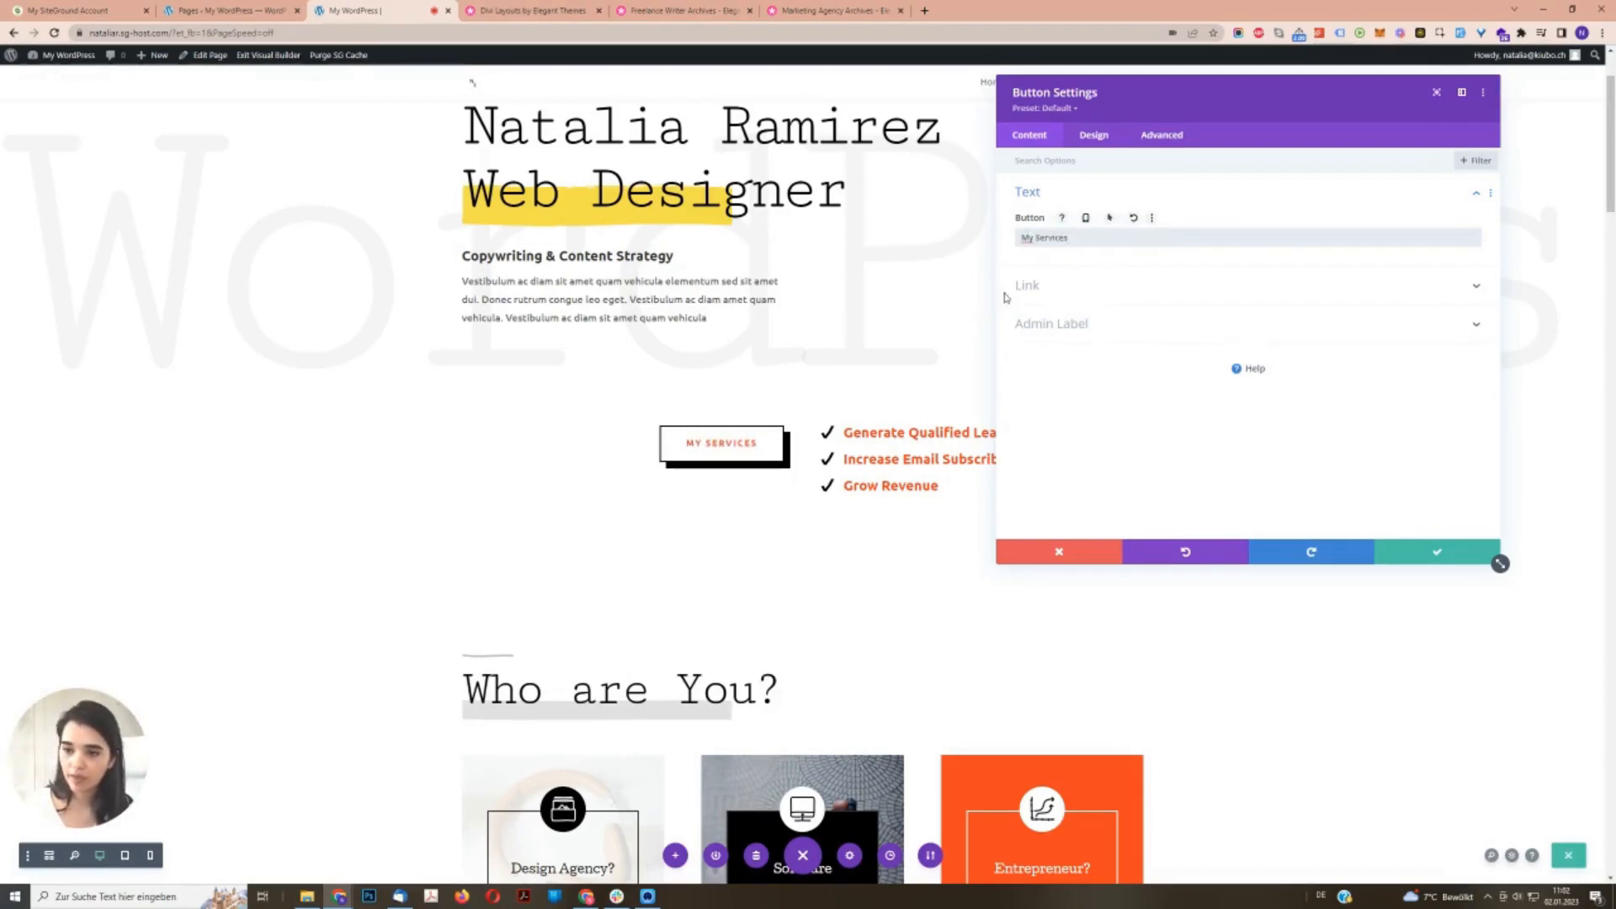
- Replace the button's dynamic page link with the custom URL /services and apply
{"action": "left_click", "coordinate": [1458, 291]}
{"action": "left_click", "coordinate": [1060, 285]}
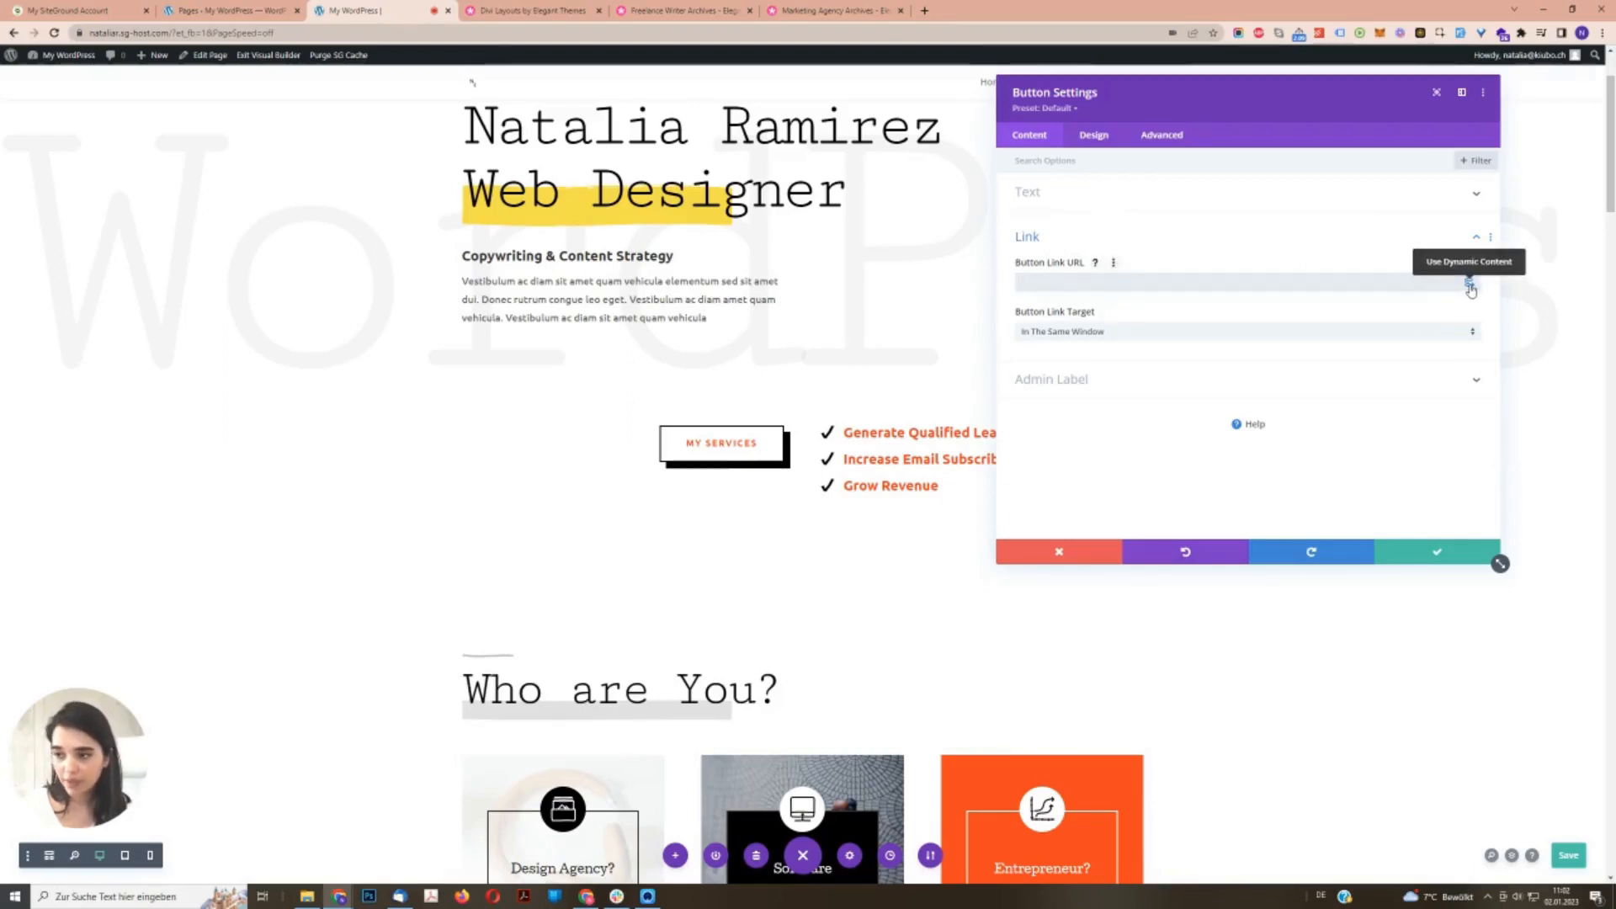
{"action": "left_click", "coordinate": [1471, 289]}
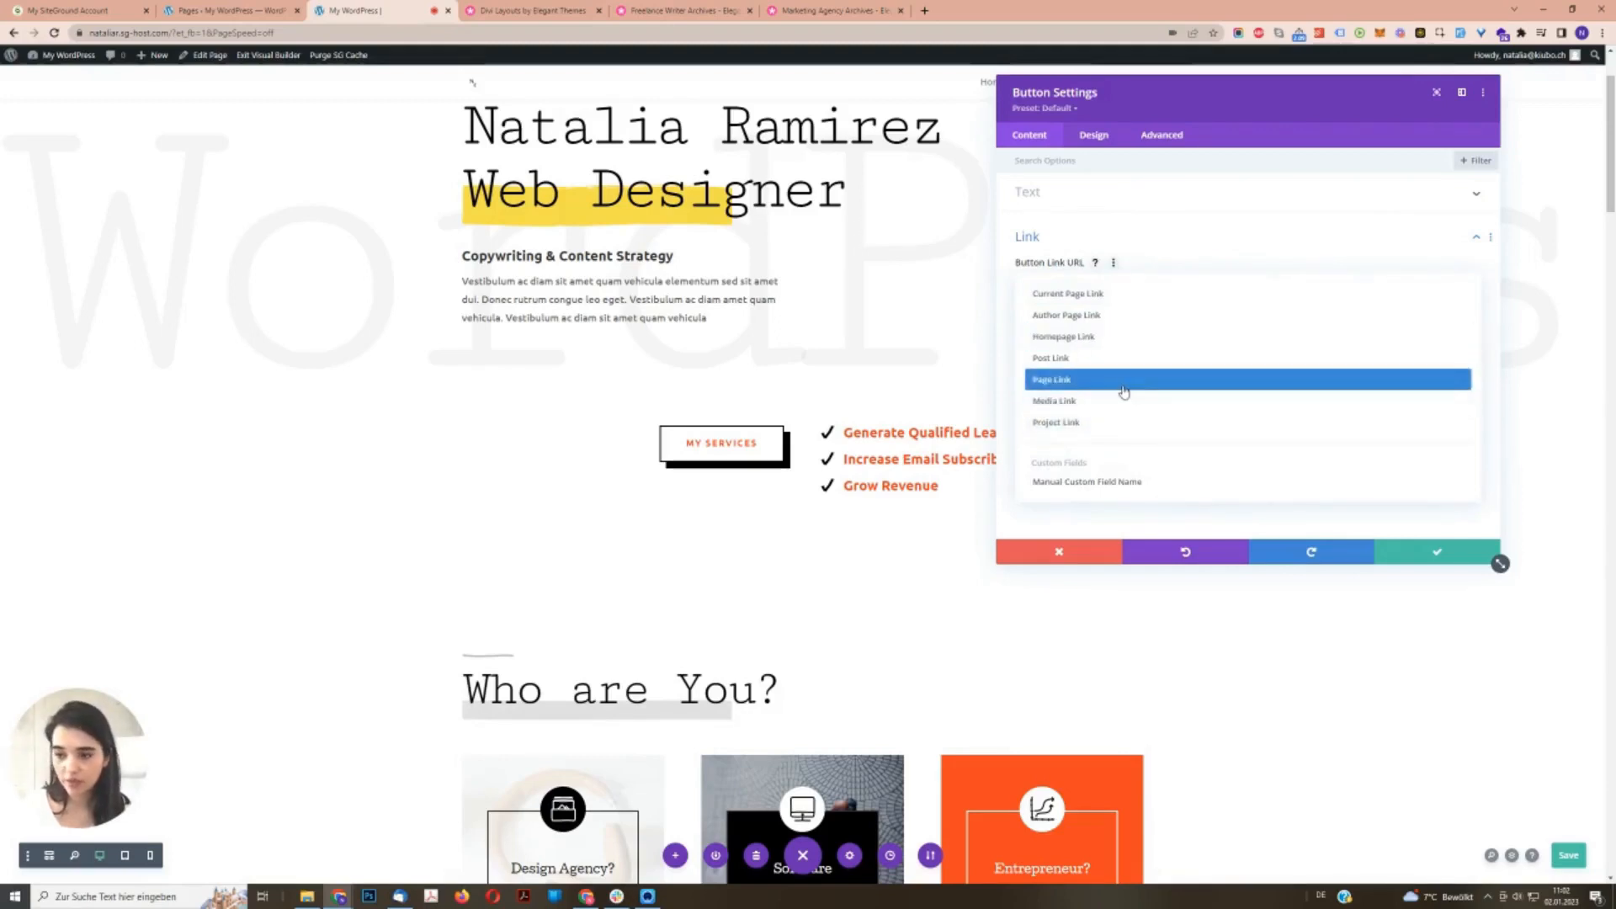
{"action": "left_click", "coordinate": [1124, 392]}
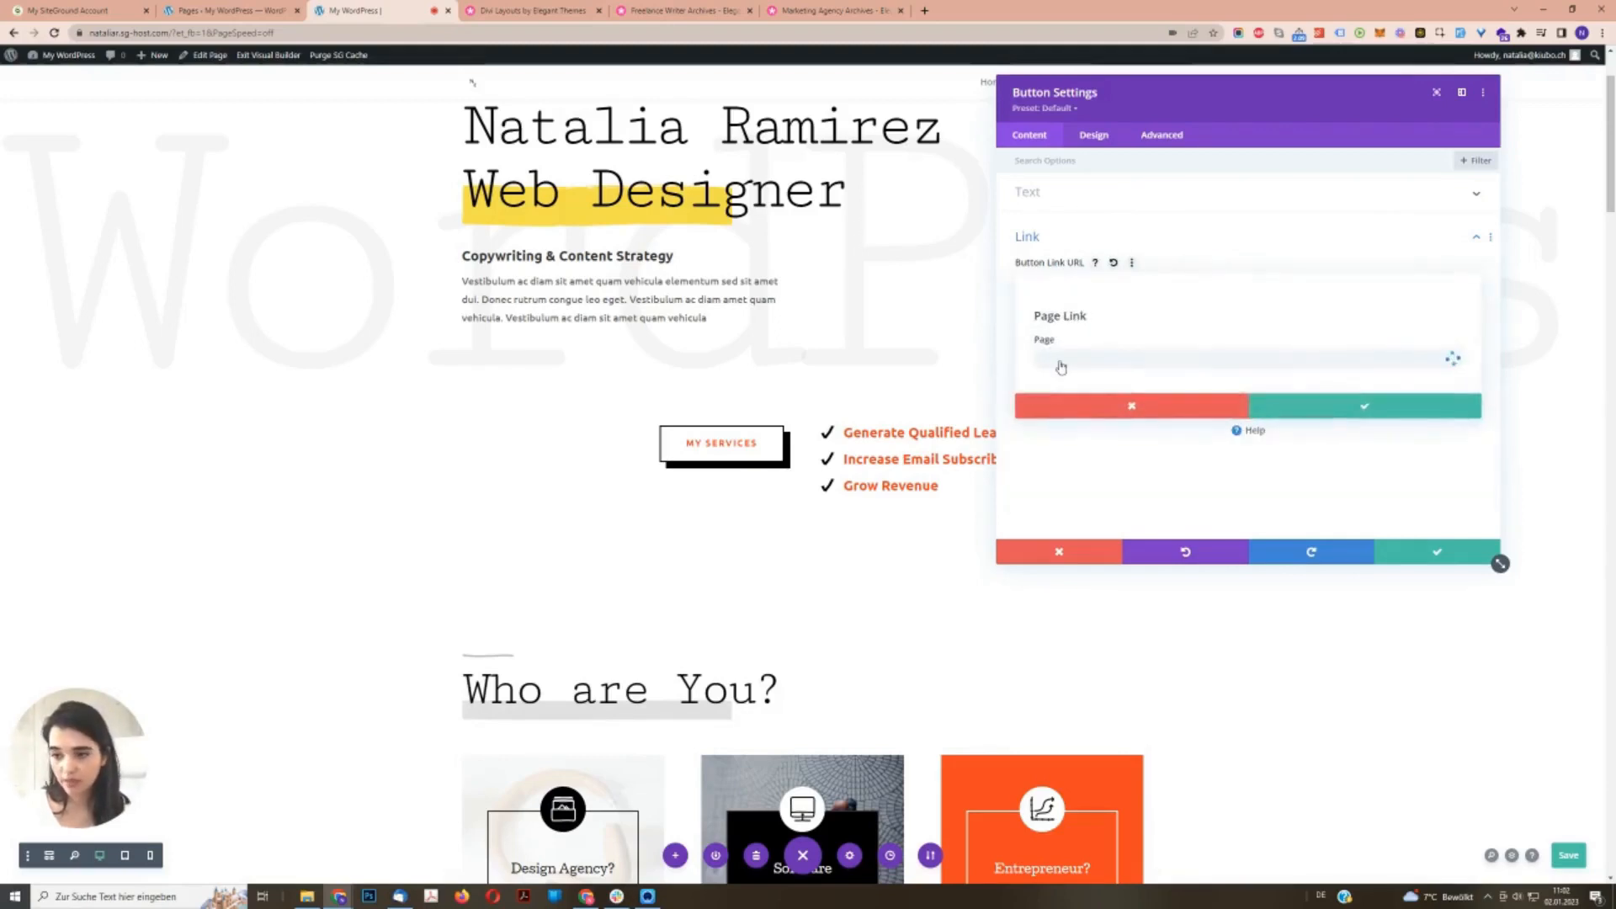
{"action": "left_click", "coordinate": [1306, 365]}
{"action": "left_click", "coordinate": [1123, 394]}
{"action": "left_click", "coordinate": [1104, 407]}
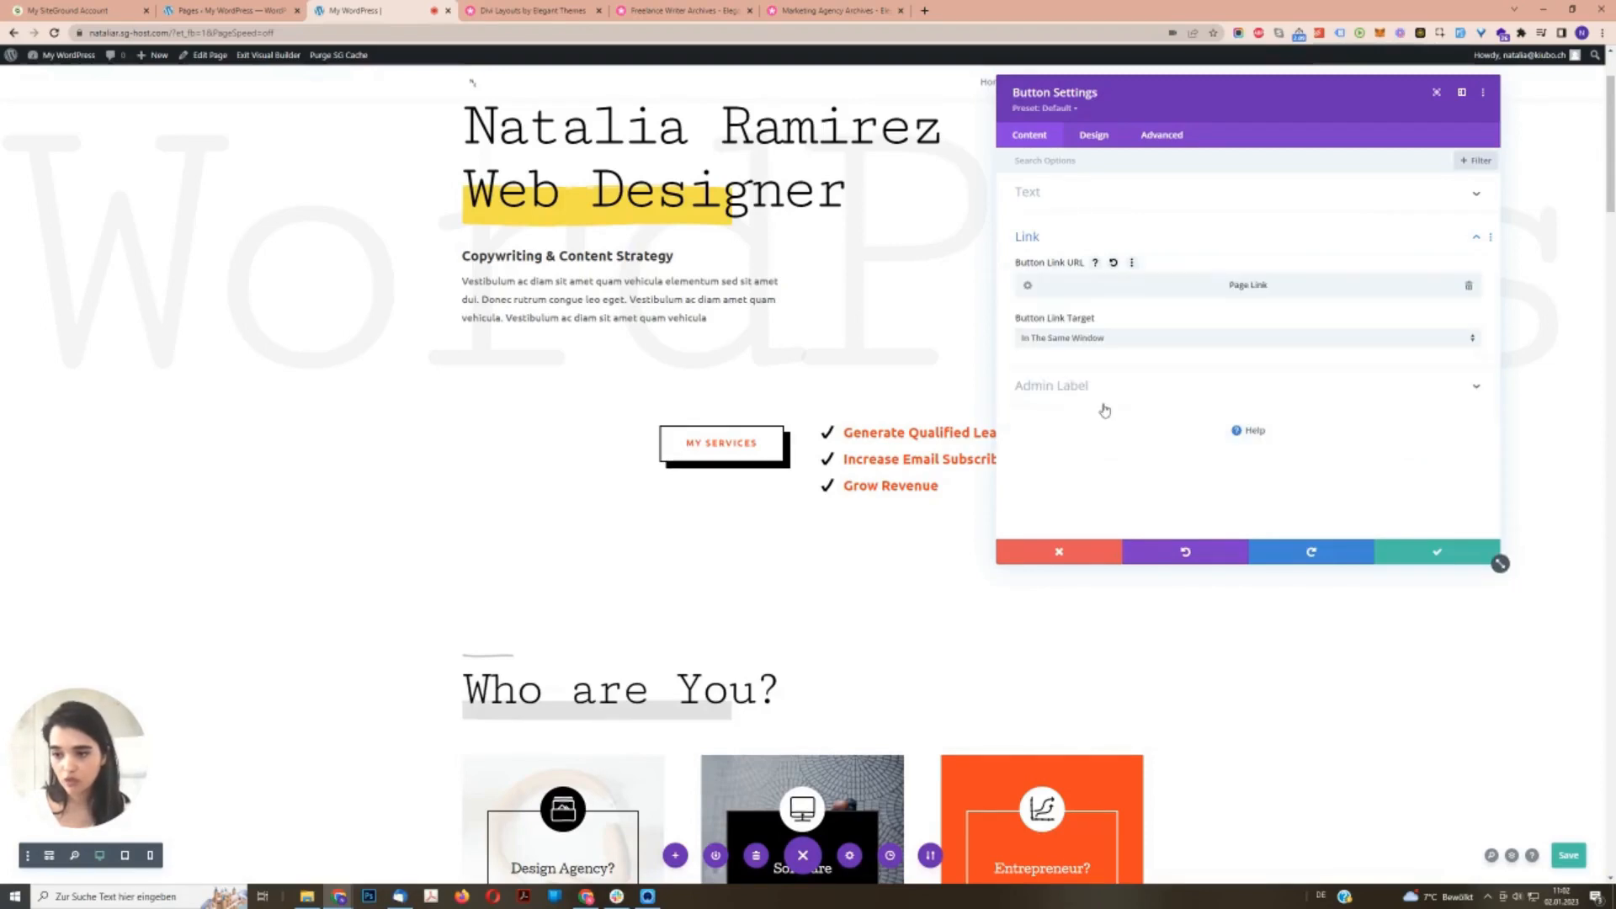
{"action": "left_click", "coordinate": [1469, 287]}
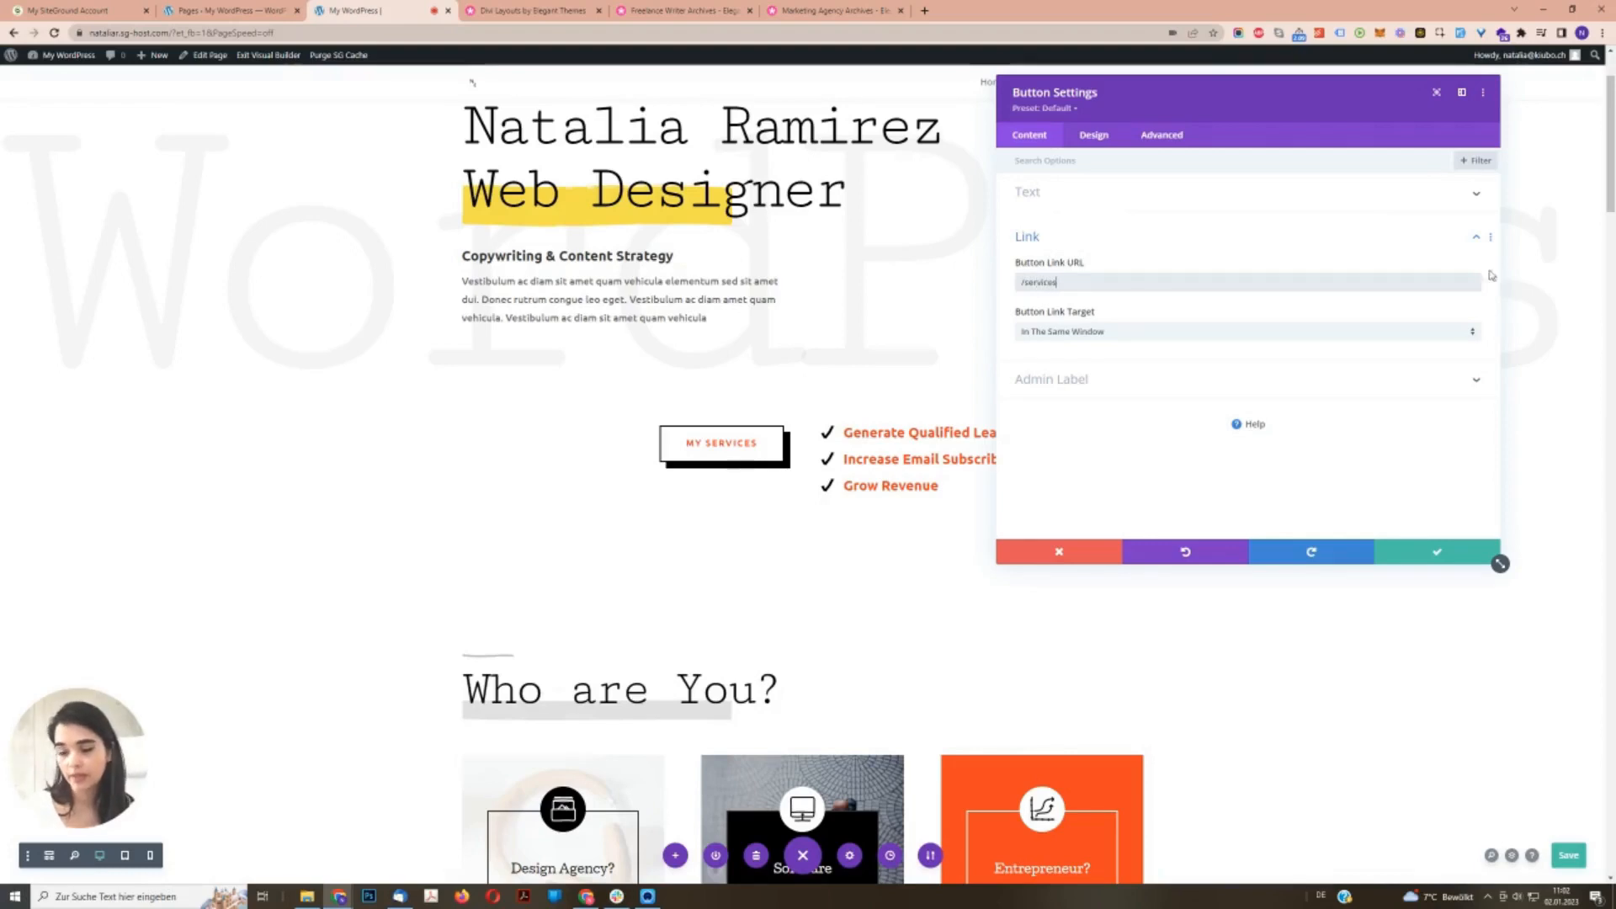
{"action": "left_click", "coordinate": [1043, 284]}
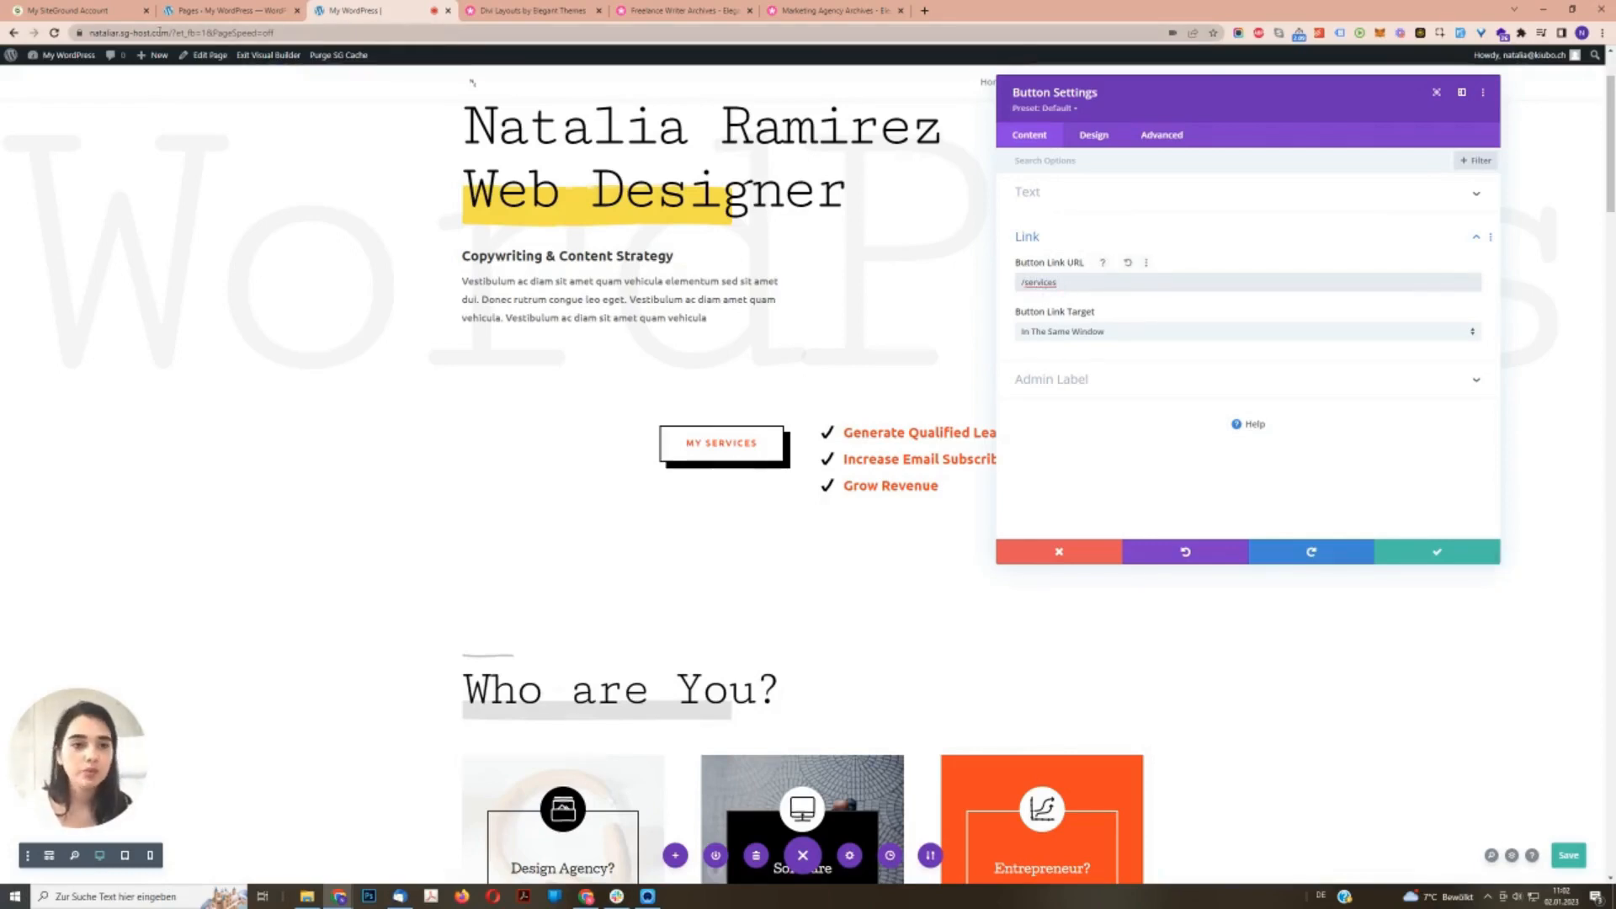
{"action": "left_click_drag", "start_coordinate": [1022, 284], "coordinate": [1072, 284]}
{"action": "left_click", "coordinate": [1072, 283]}
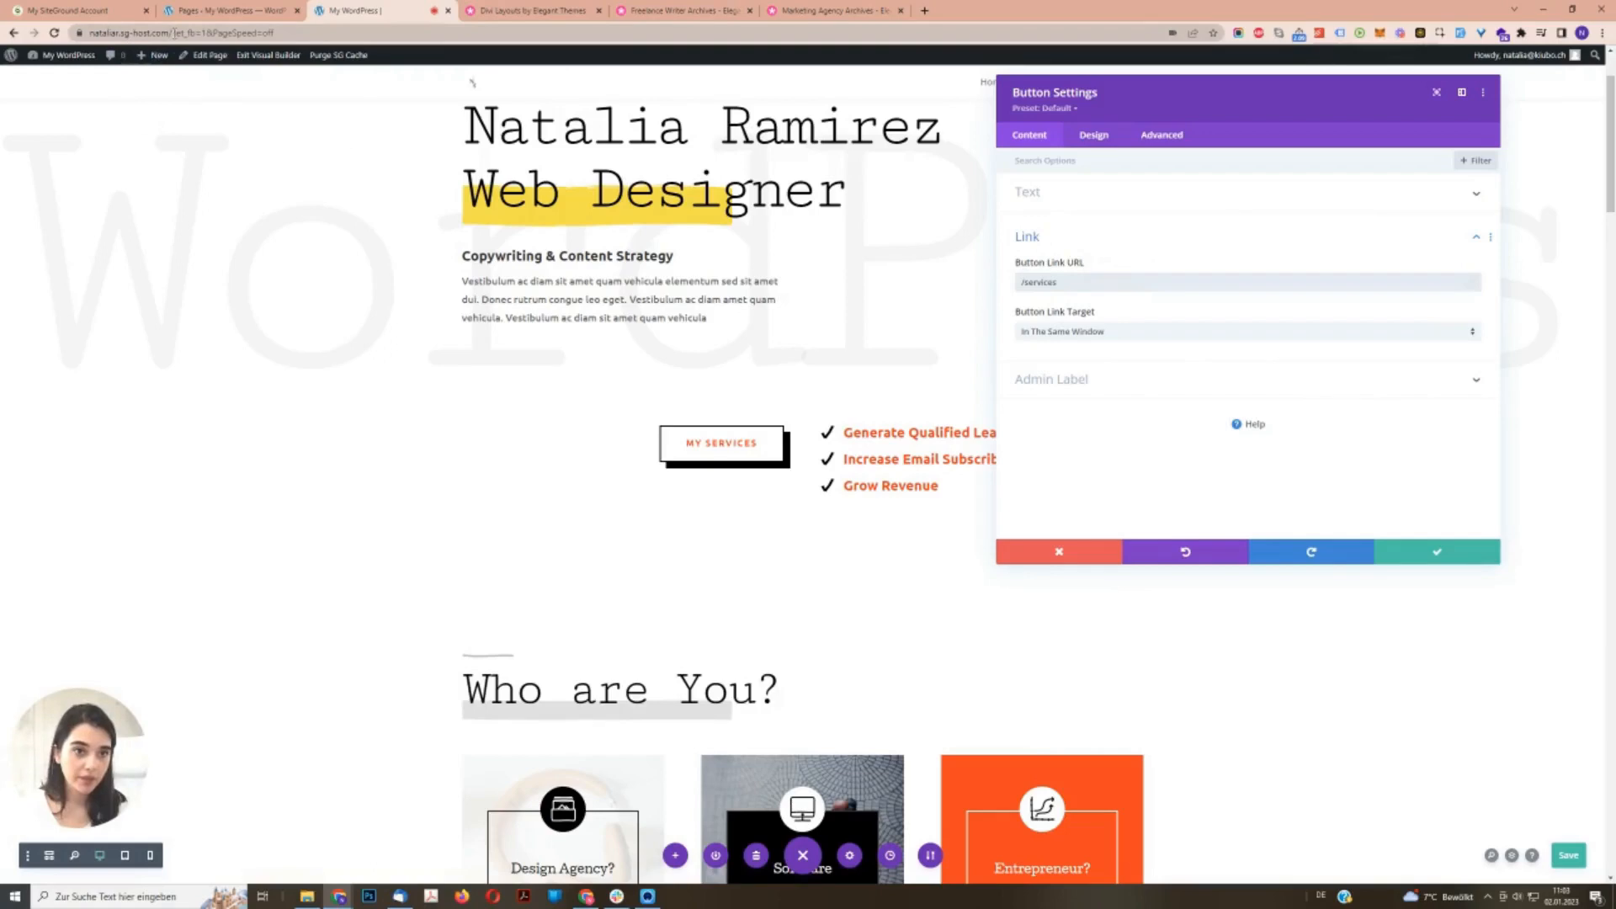
{"action": "left_click", "coordinate": [1425, 552]}
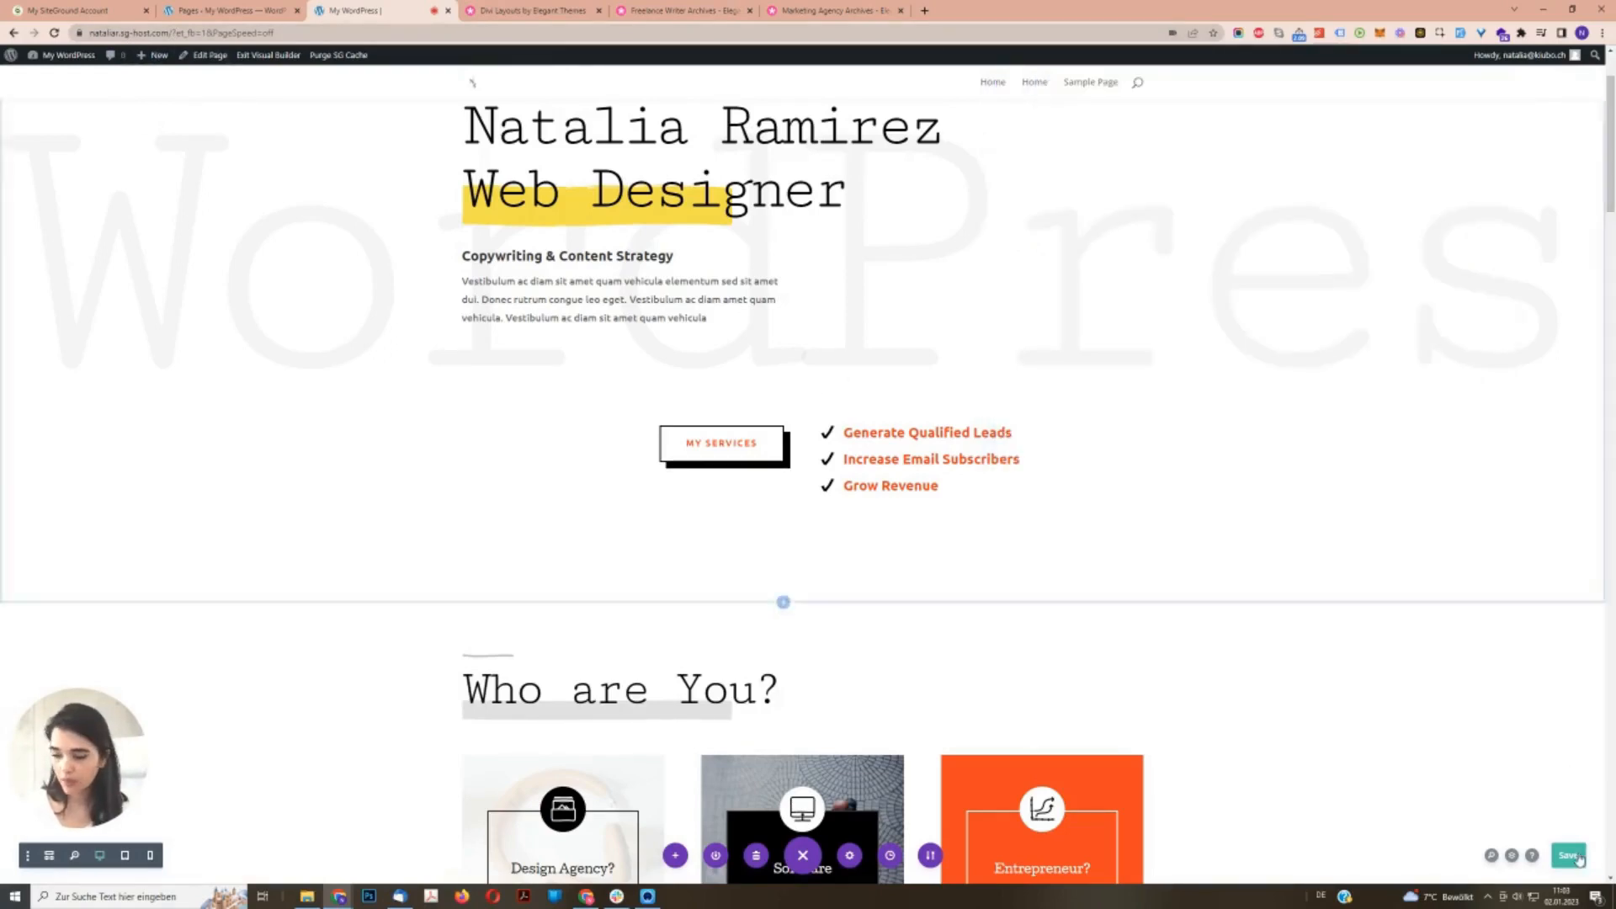
- Save the page, exit the Visual Builder and scroll through the live homepage
{"action": "left_click", "coordinate": [1574, 854]}
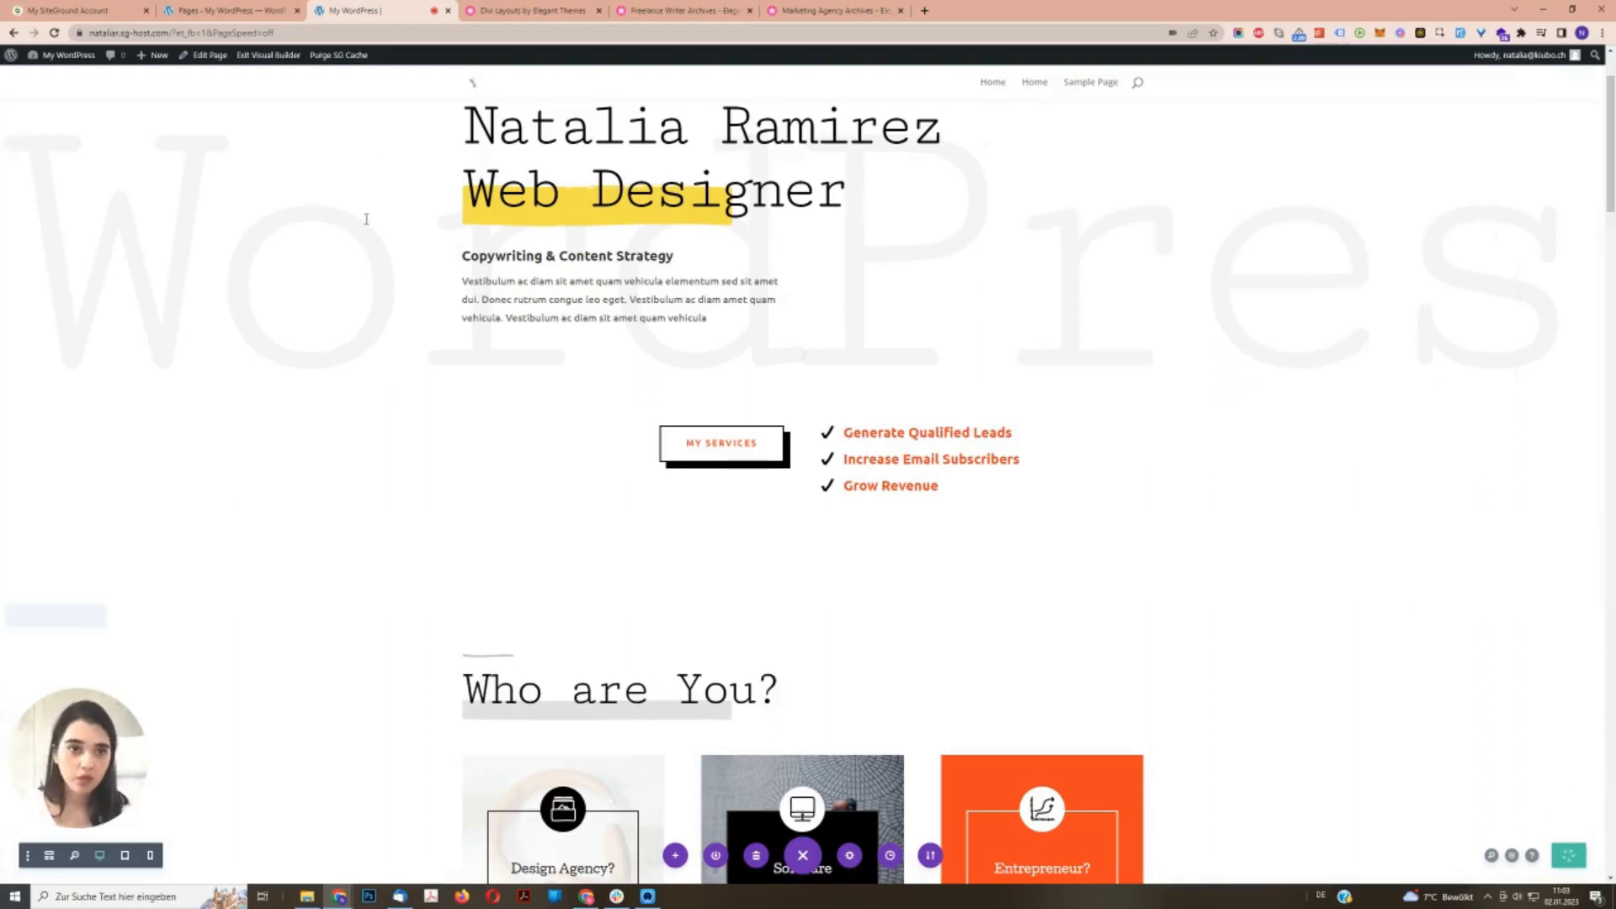
{"action": "left_click", "coordinate": [264, 55]}
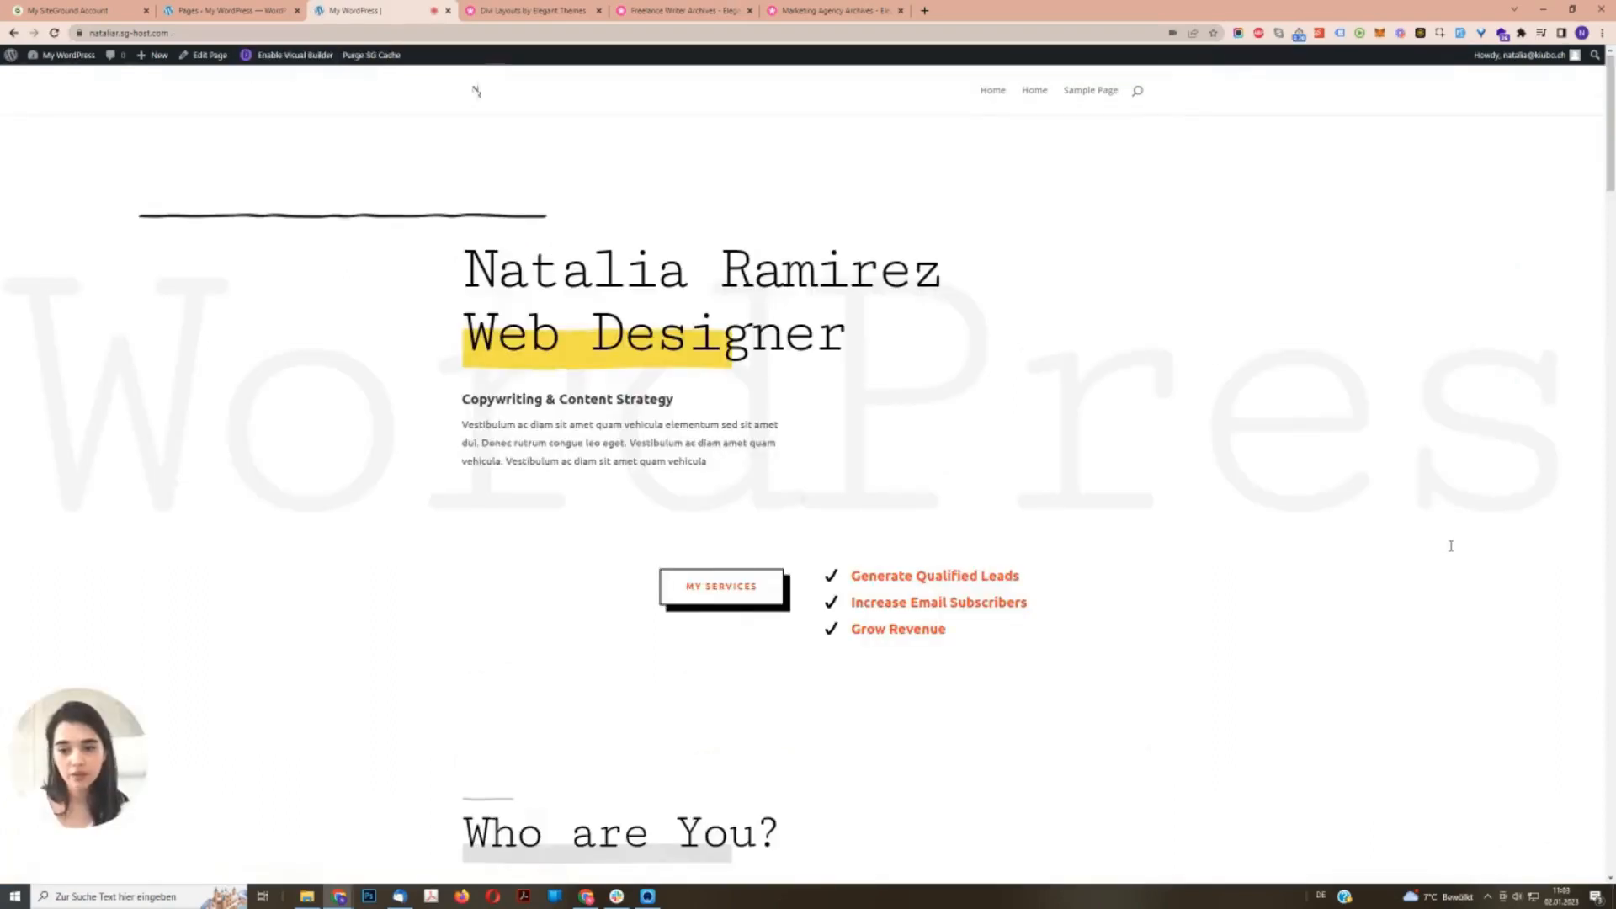
{"action": "scroll", "coordinate": [1444, 548], "scroll_direction": "down", "scroll_amount": 15}
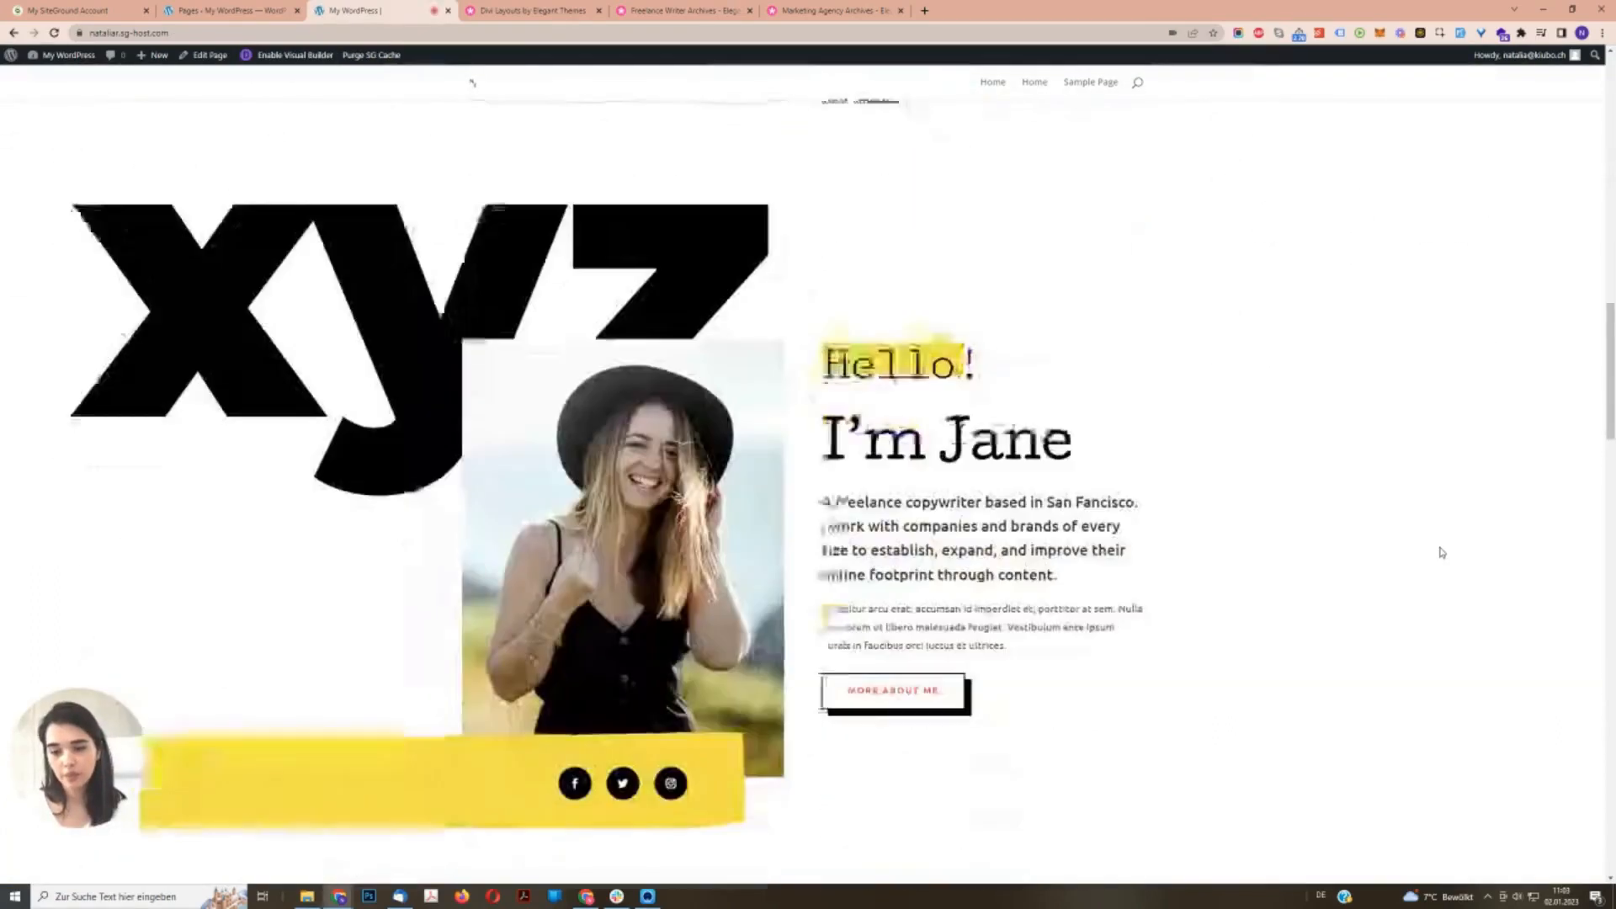
{"action": "scroll", "coordinate": [1443, 552], "scroll_direction": "down", "scroll_amount": 15}
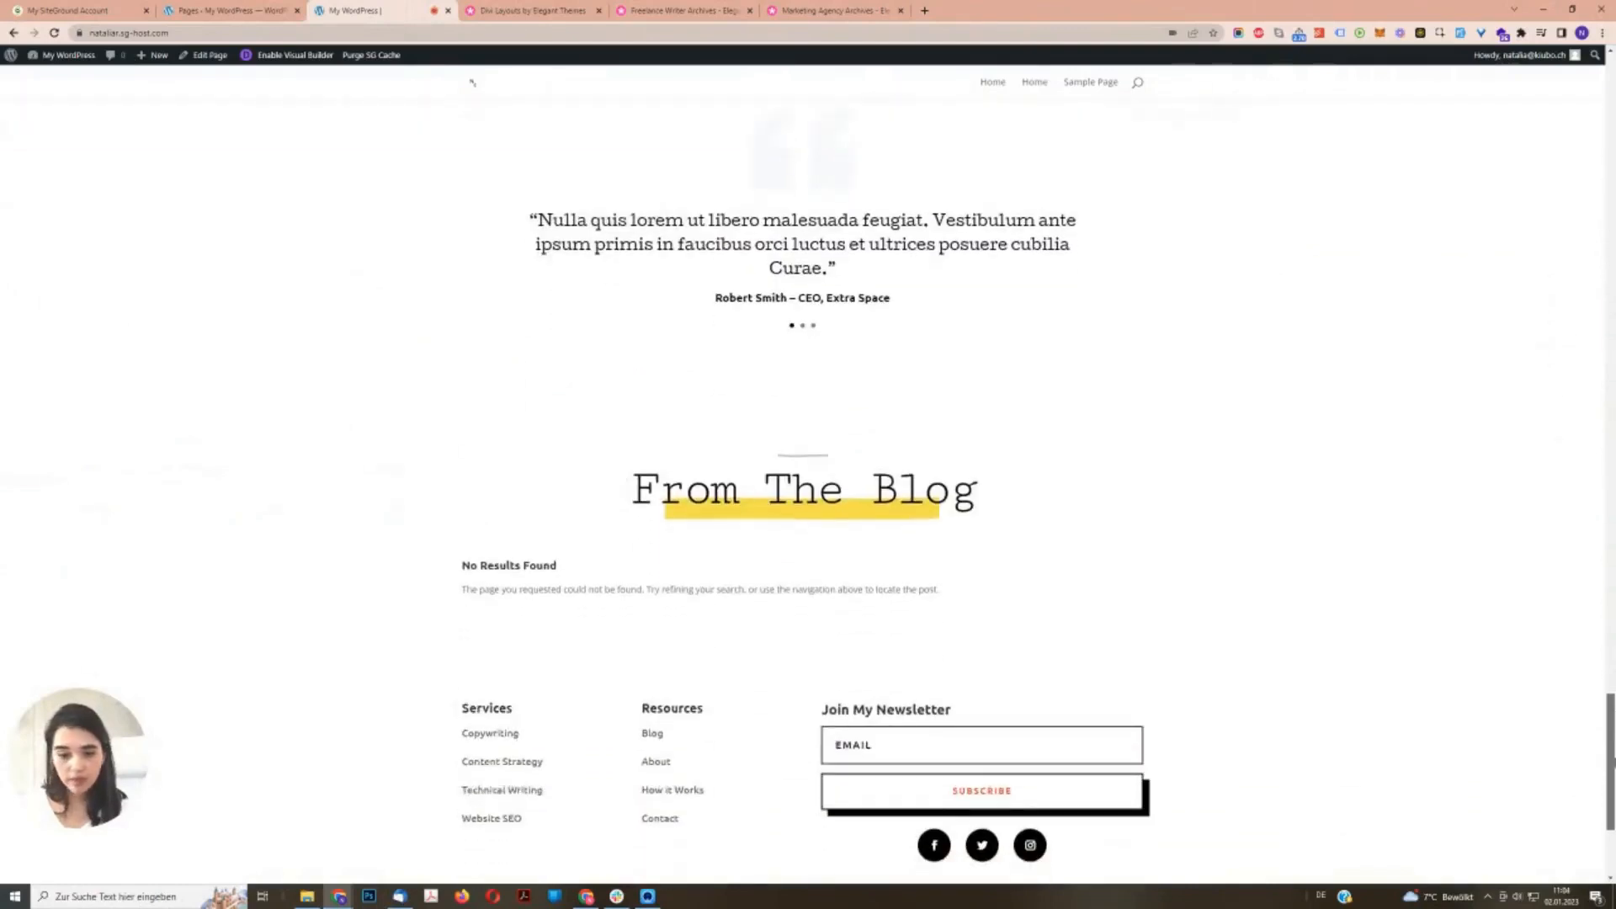
{"action": "scroll", "coordinate": [473, 81], "scroll_direction": "down", "scroll_amount": 2}
{"action": "scroll", "coordinate": [472, 82], "scroll_direction": "up", "scroll_amount": 5}
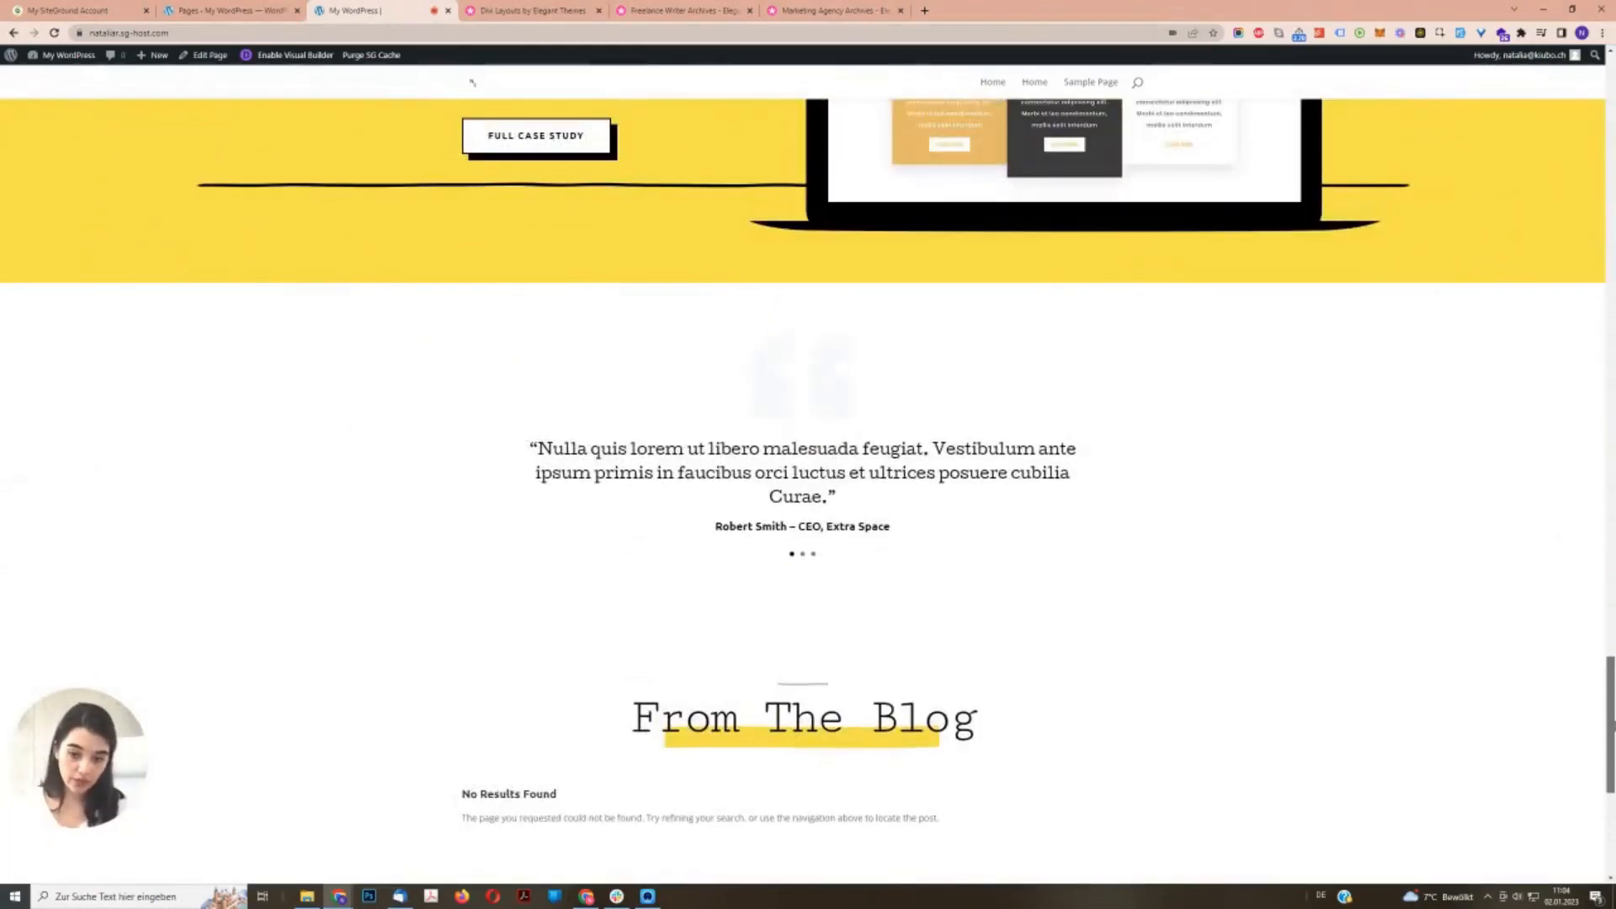
{"action": "left_click_drag", "start_coordinate": [1612, 734], "coordinate": [1611, 573]}
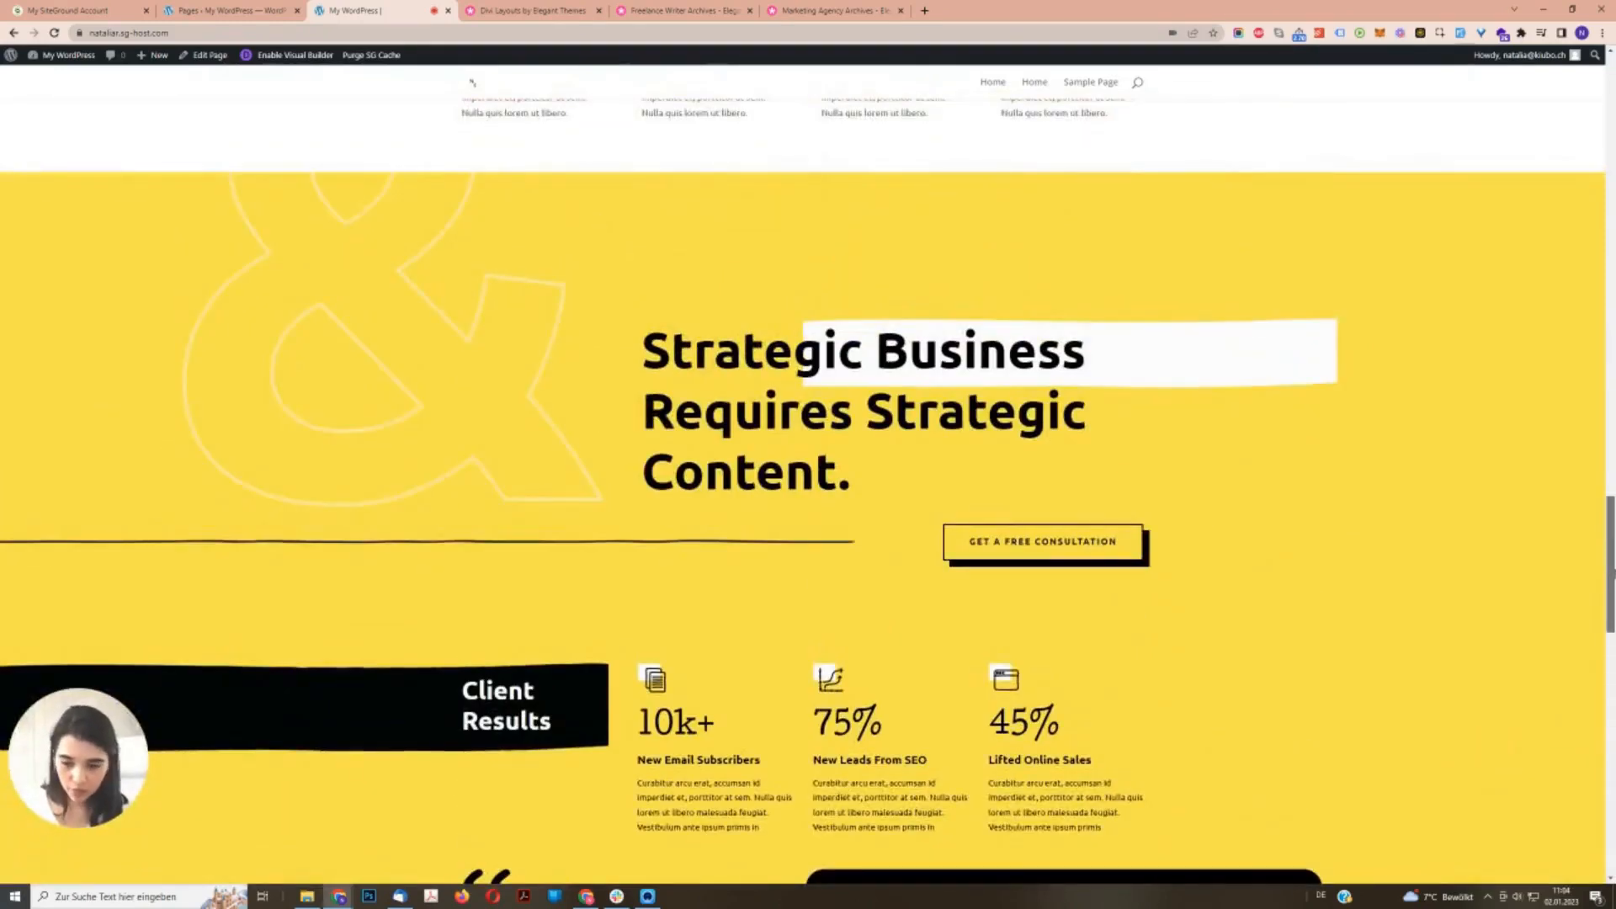
{"action": "scroll", "coordinate": [473, 82], "scroll_direction": "up", "scroll_amount": 15}
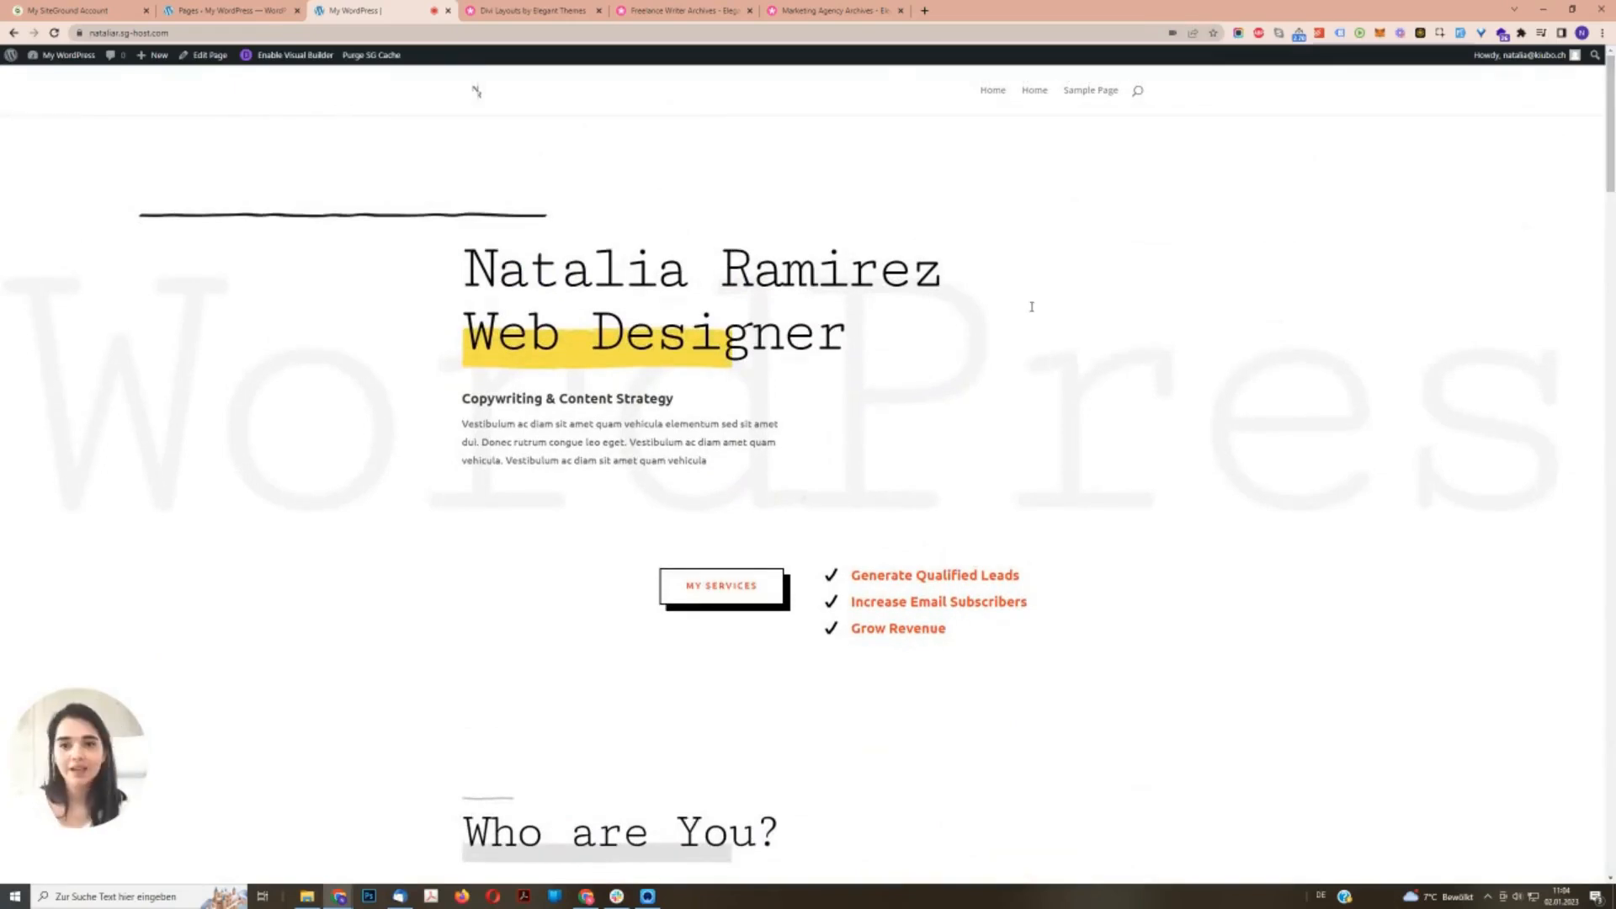
- Back in the Visual Builder, swap the photo and enter the bio about 7+ years of WordPress experience
{"action": "left_click", "coordinate": [293, 55]}
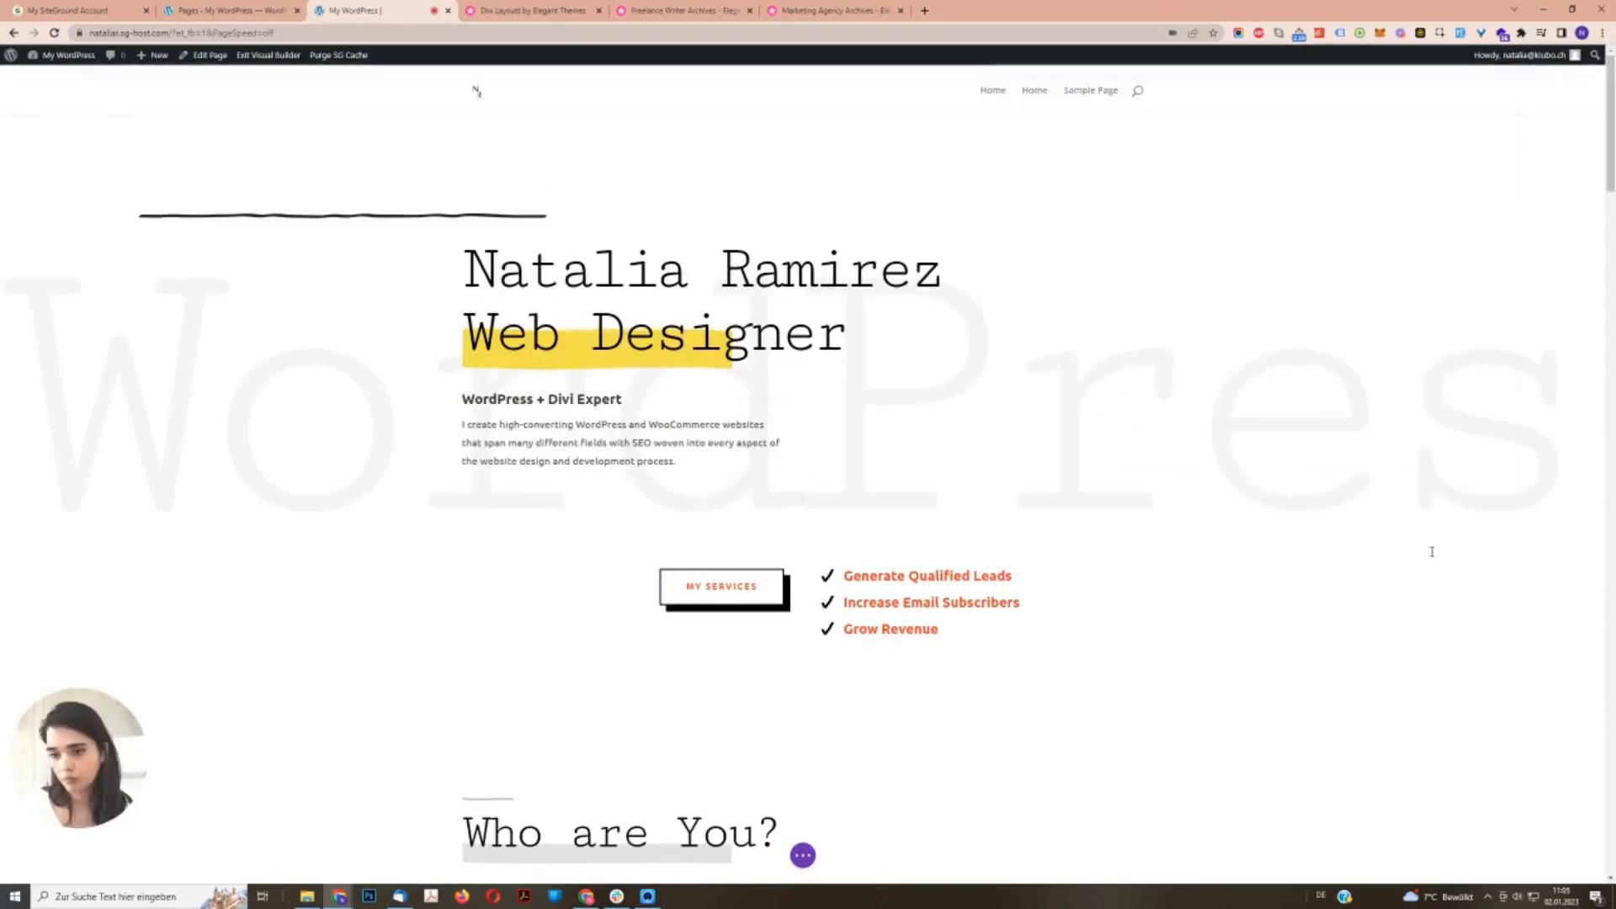
{"action": "scroll", "coordinate": [469, 96], "scroll_direction": "down", "scroll_amount": 15}
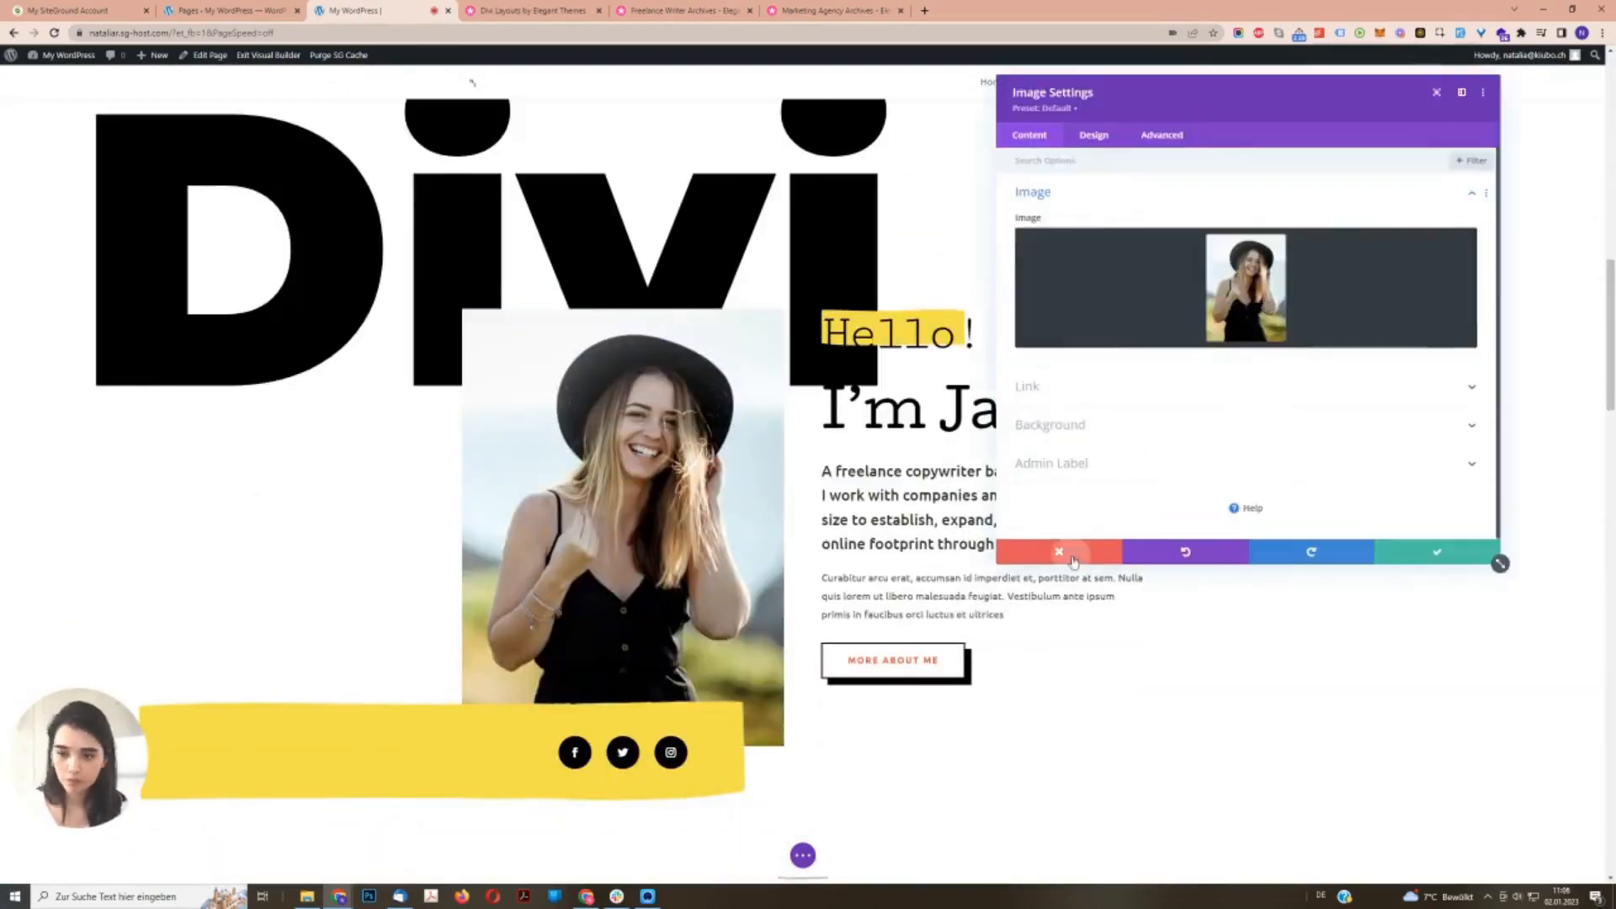
{"action": "left_click", "coordinate": [1073, 562]}
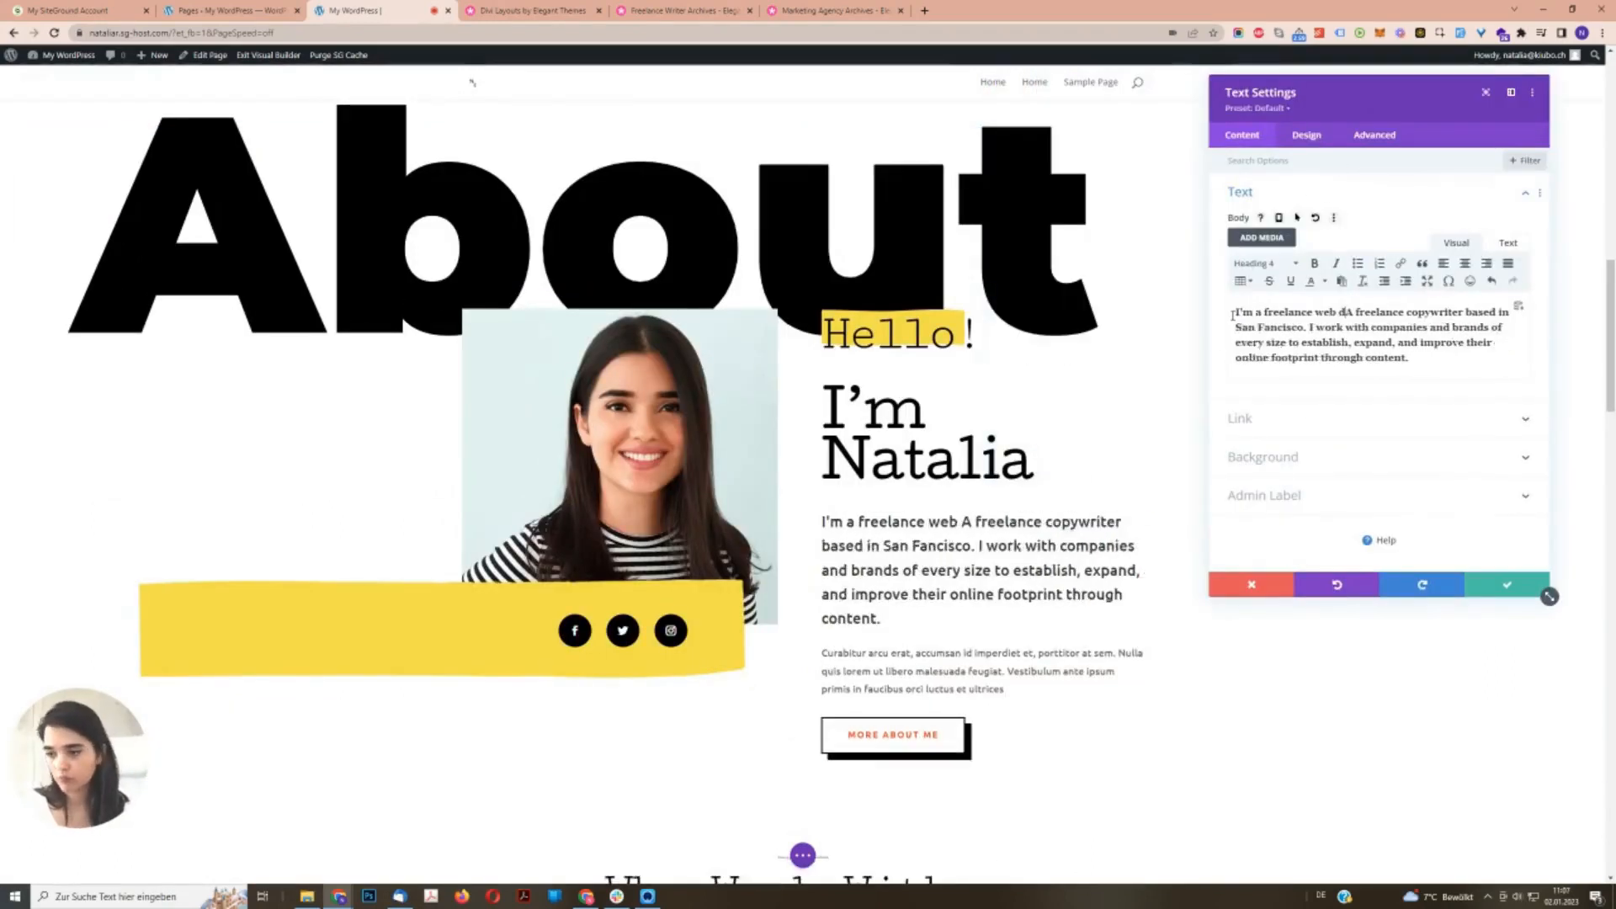
{"action": "type", "text": "esigner with 7+ years of experience creating WordPress Websites and WooCommerce online stores for small and medium companies in Switzerland and abroad."}
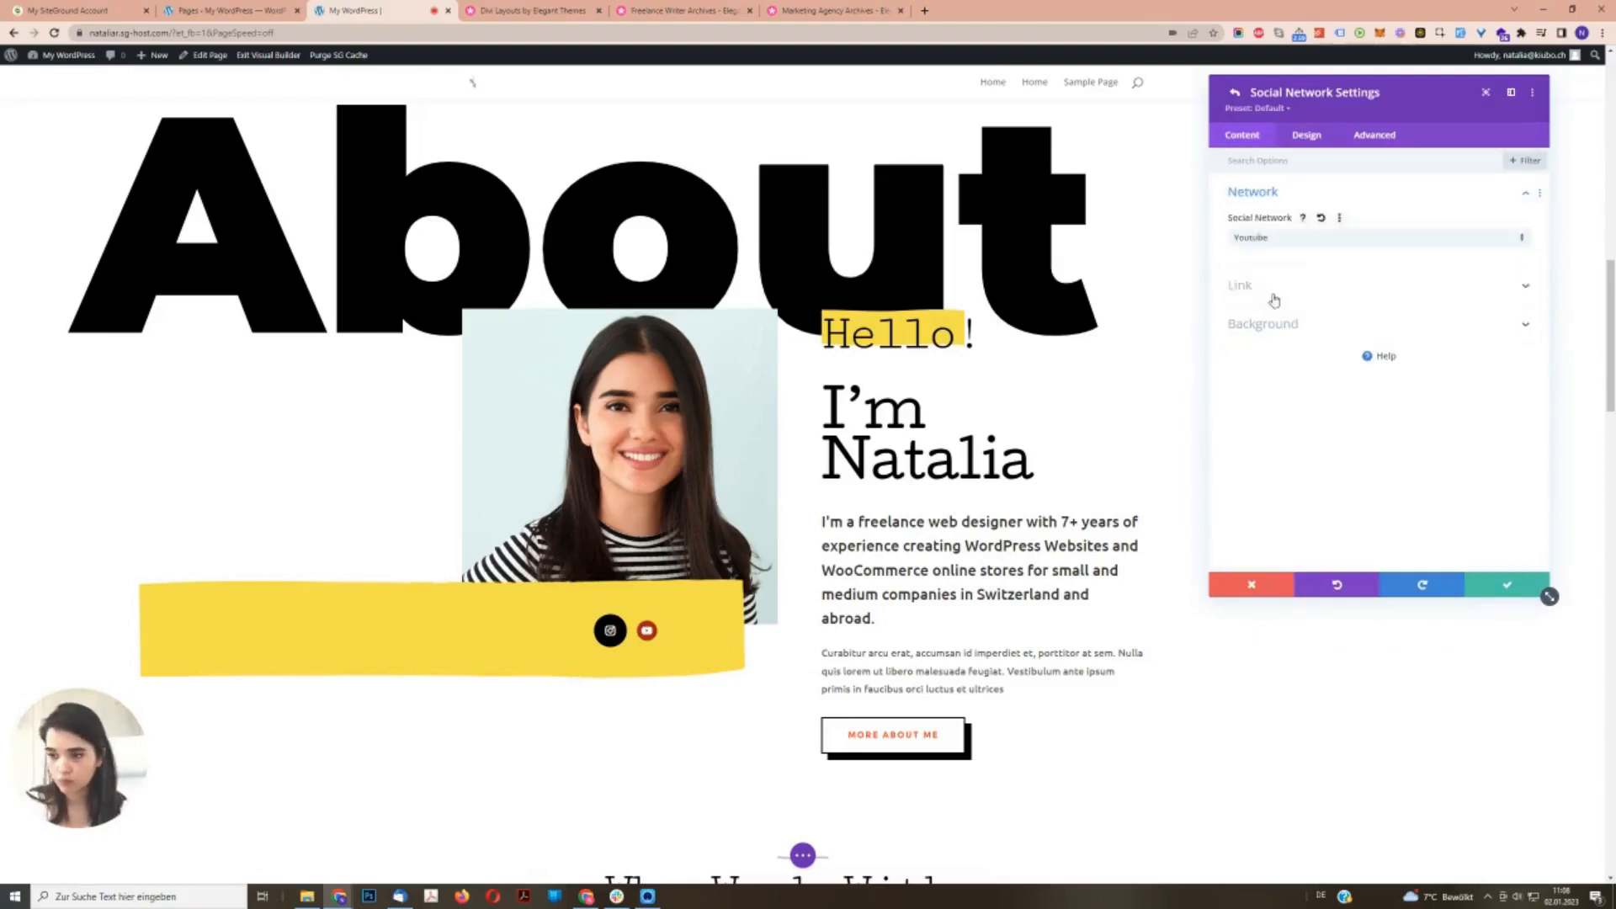
- Trim the social network links and retitle sections, including 'Why work with'
{"action": "left_click", "coordinate": [1490, 593]}
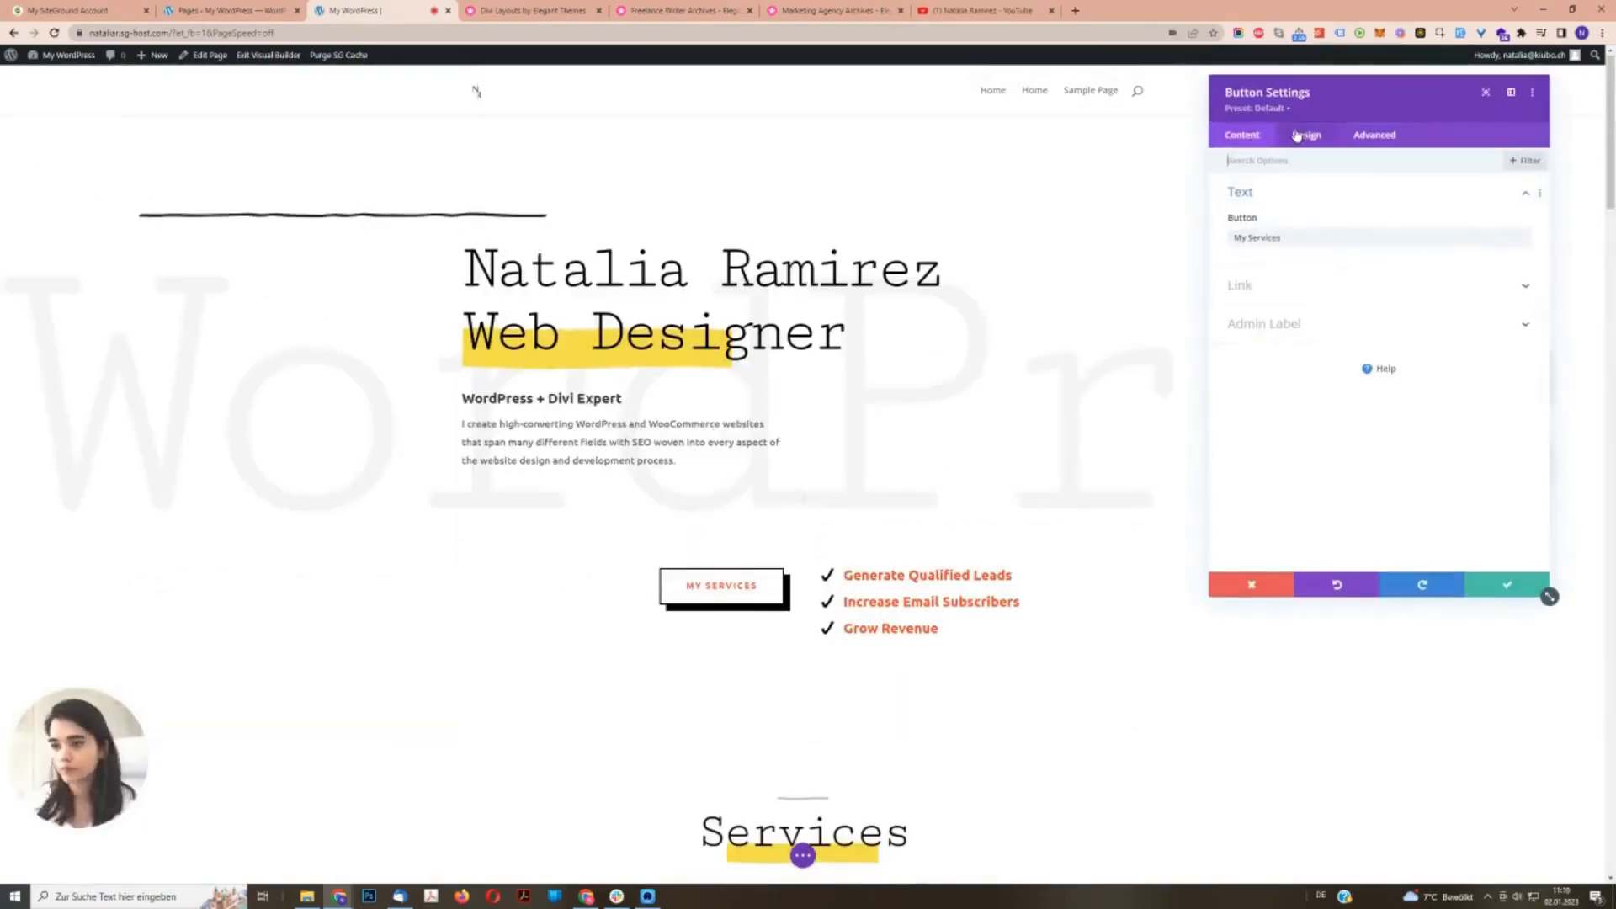
{"action": "type", "text": "Bas"}
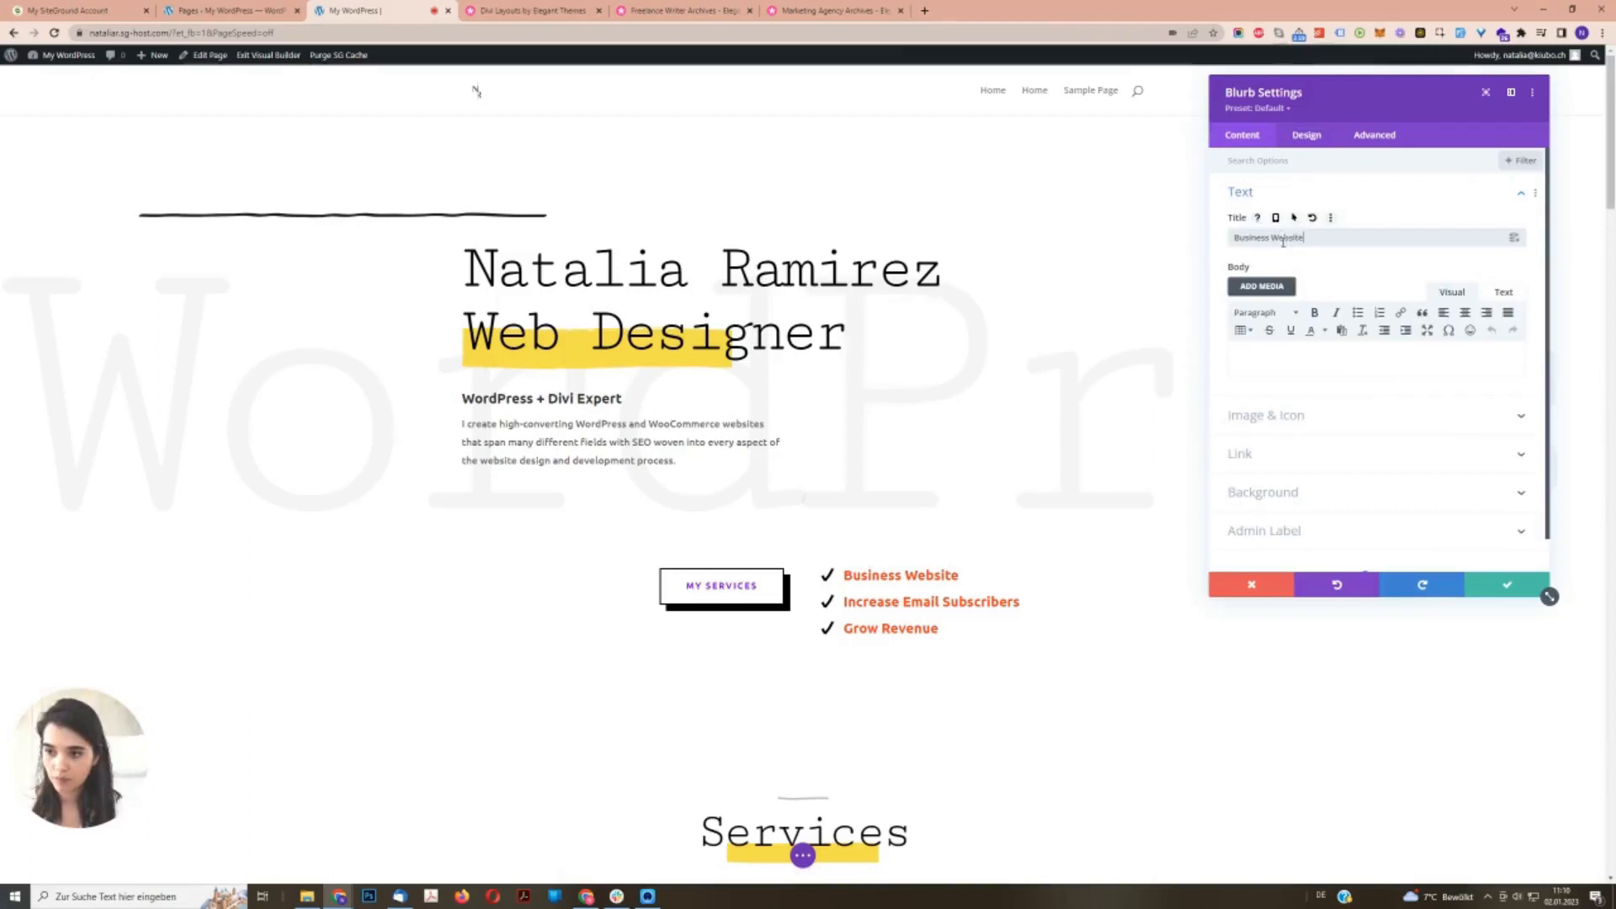
{"action": "type", "text": "C"}
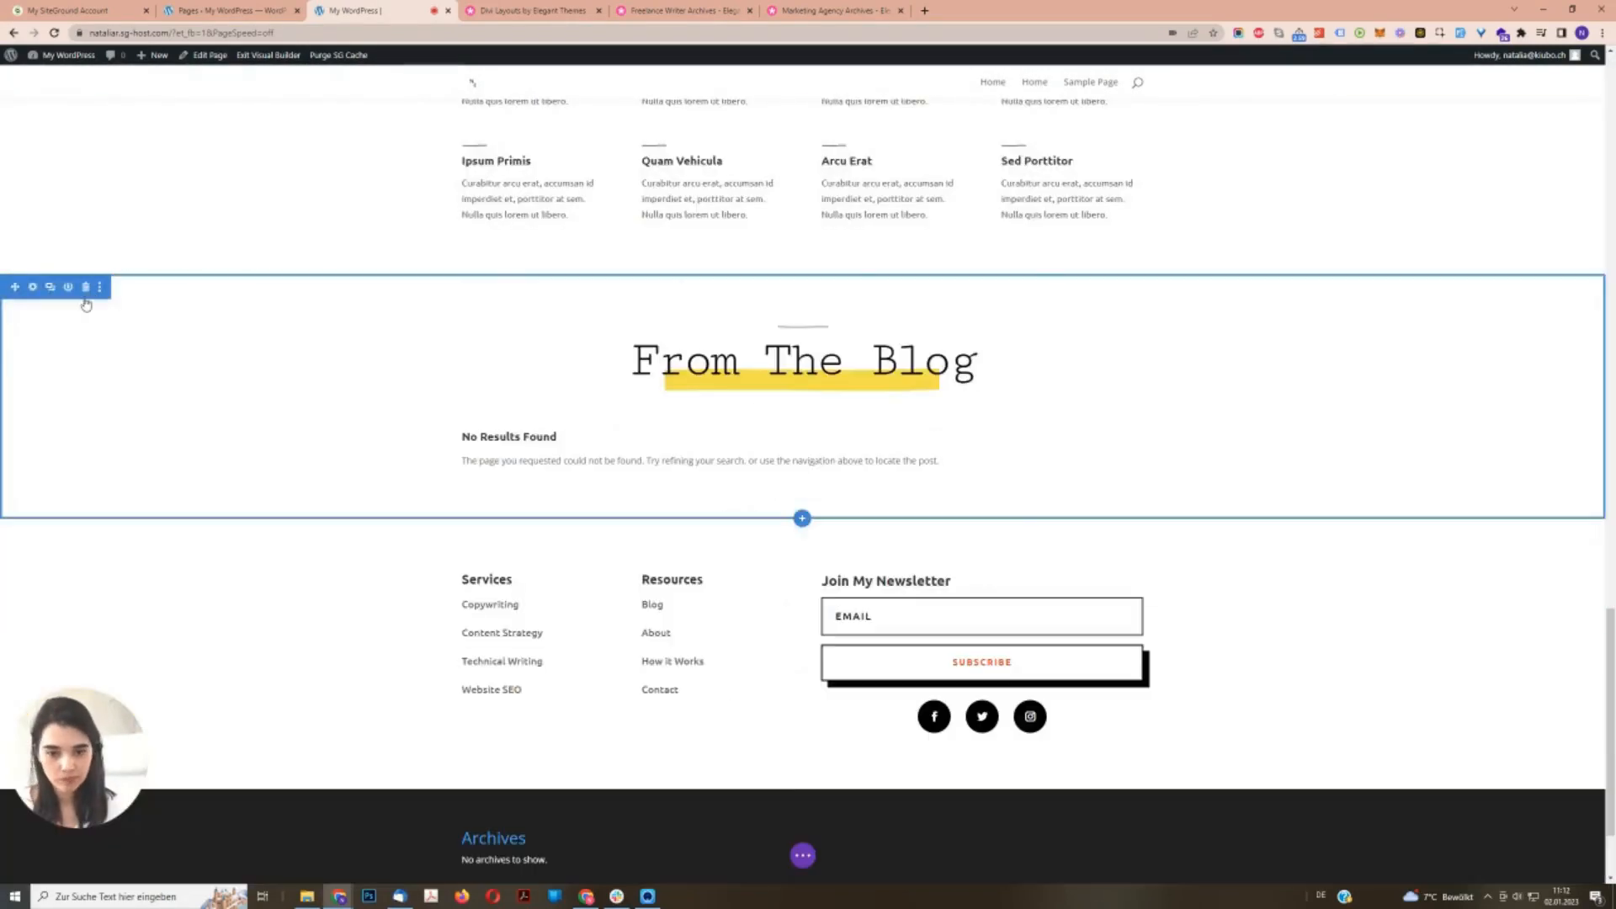
{"action": "type", "text": "Why work with"}
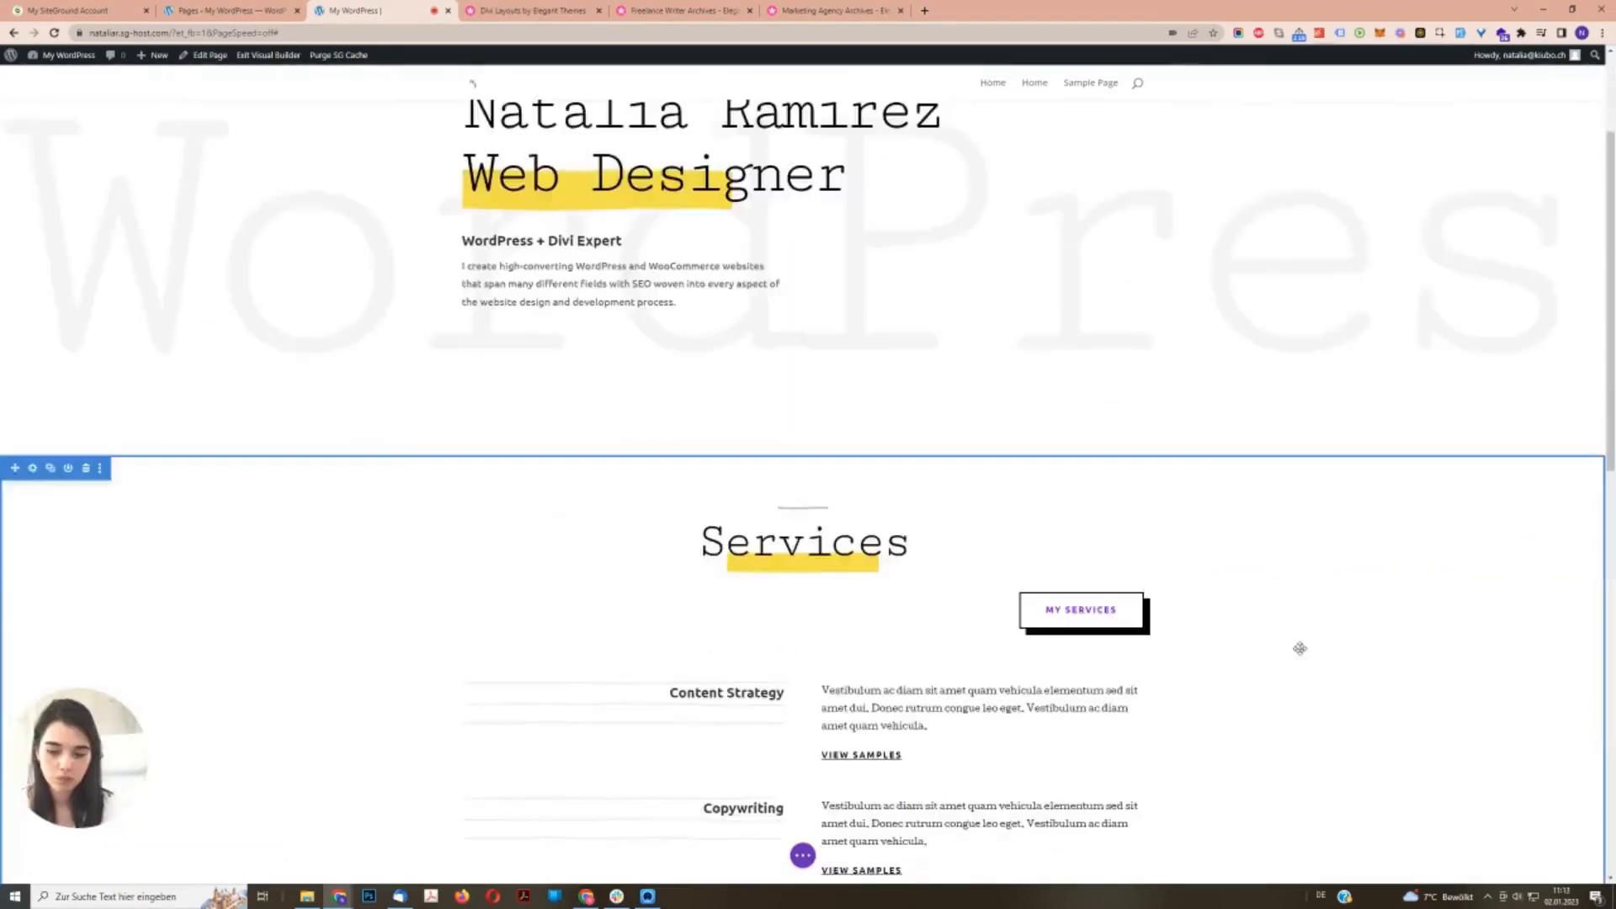
- Scroll down to the Services section and expand the bottom page-settings bar
{"action": "scroll", "coordinate": [1095, 656], "scroll_direction": "down", "scroll_amount": 3}
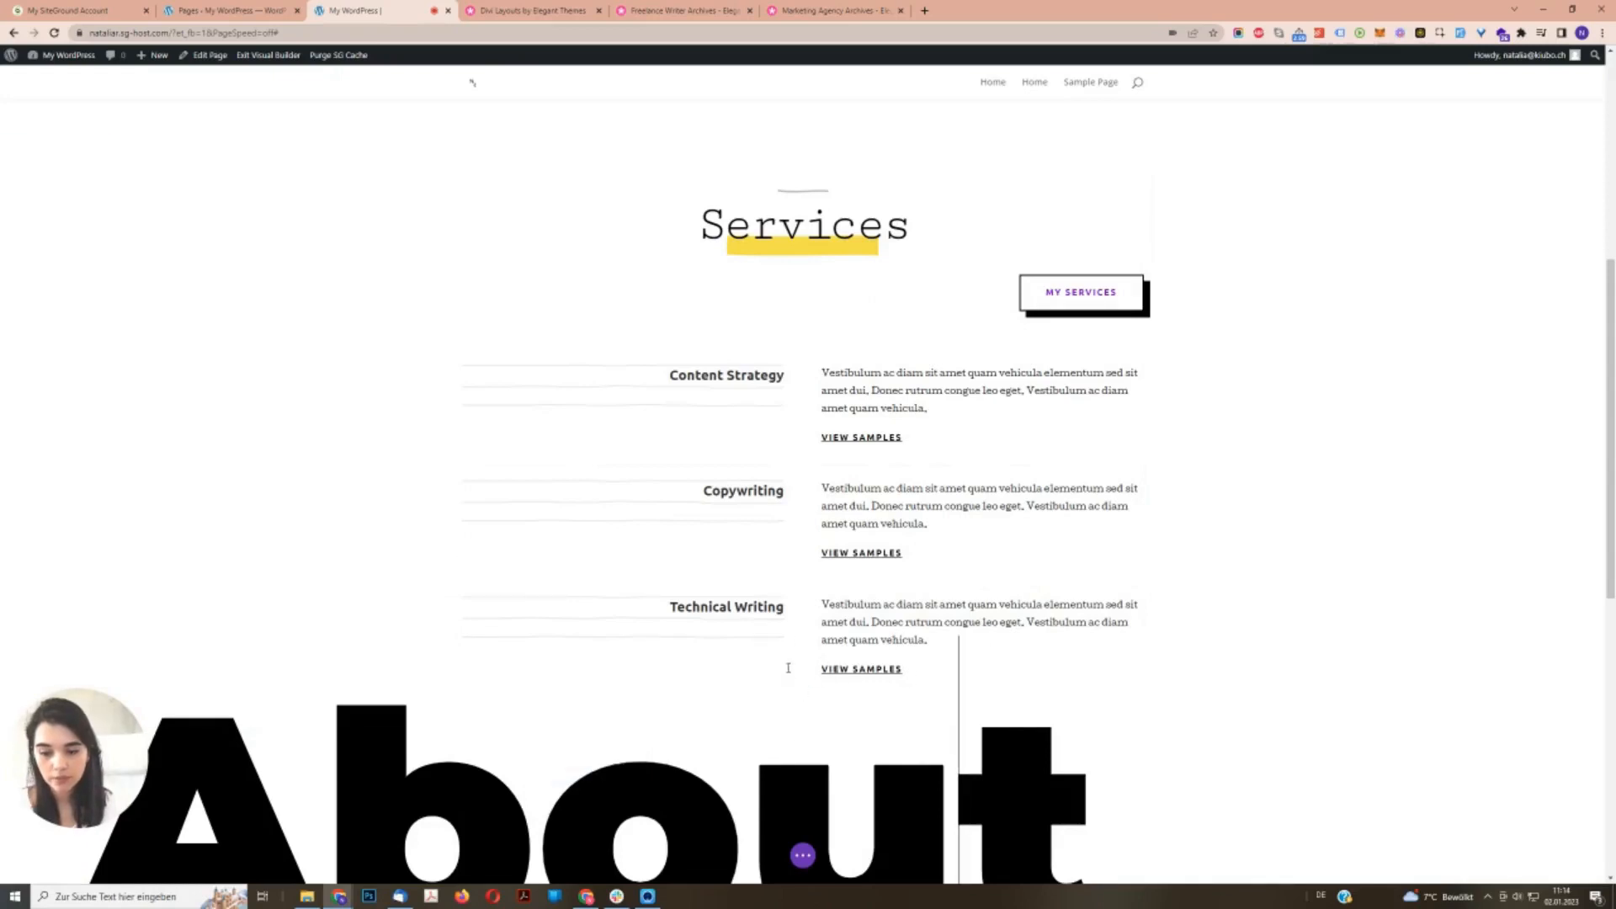
{"action": "left_click", "coordinate": [804, 856]}
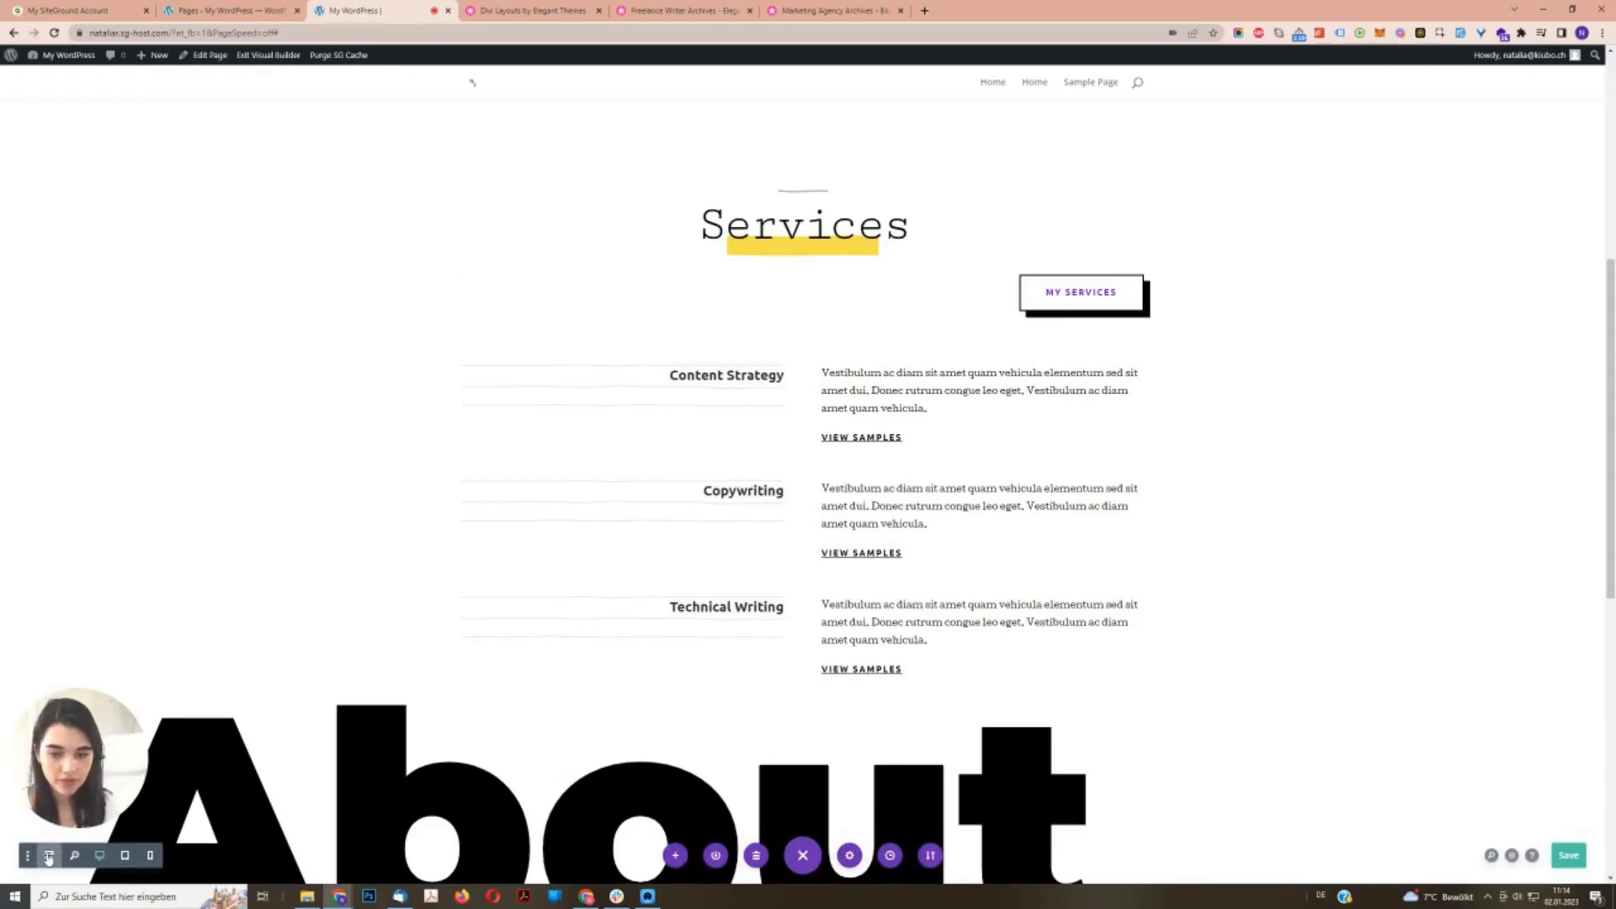
- In wireframe view, add an empty one-column row below Services and drag the My Services button into it
{"action": "left_click", "coordinate": [48, 856]}
{"action": "left_click", "coordinate": [804, 675]}
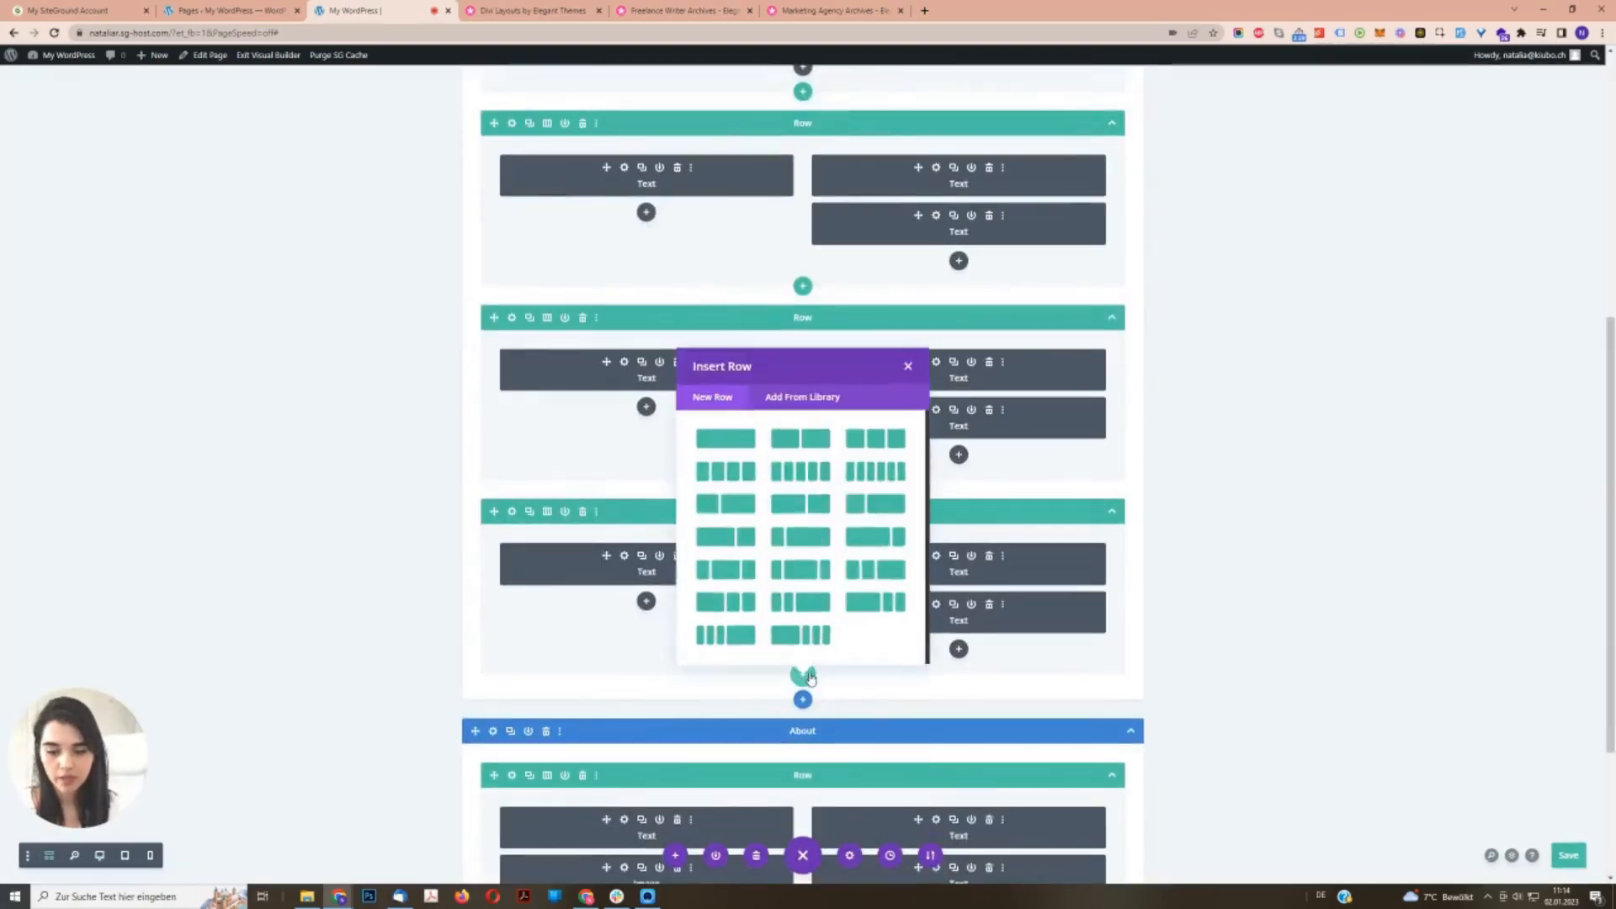
{"action": "left_click", "coordinate": [724, 439]}
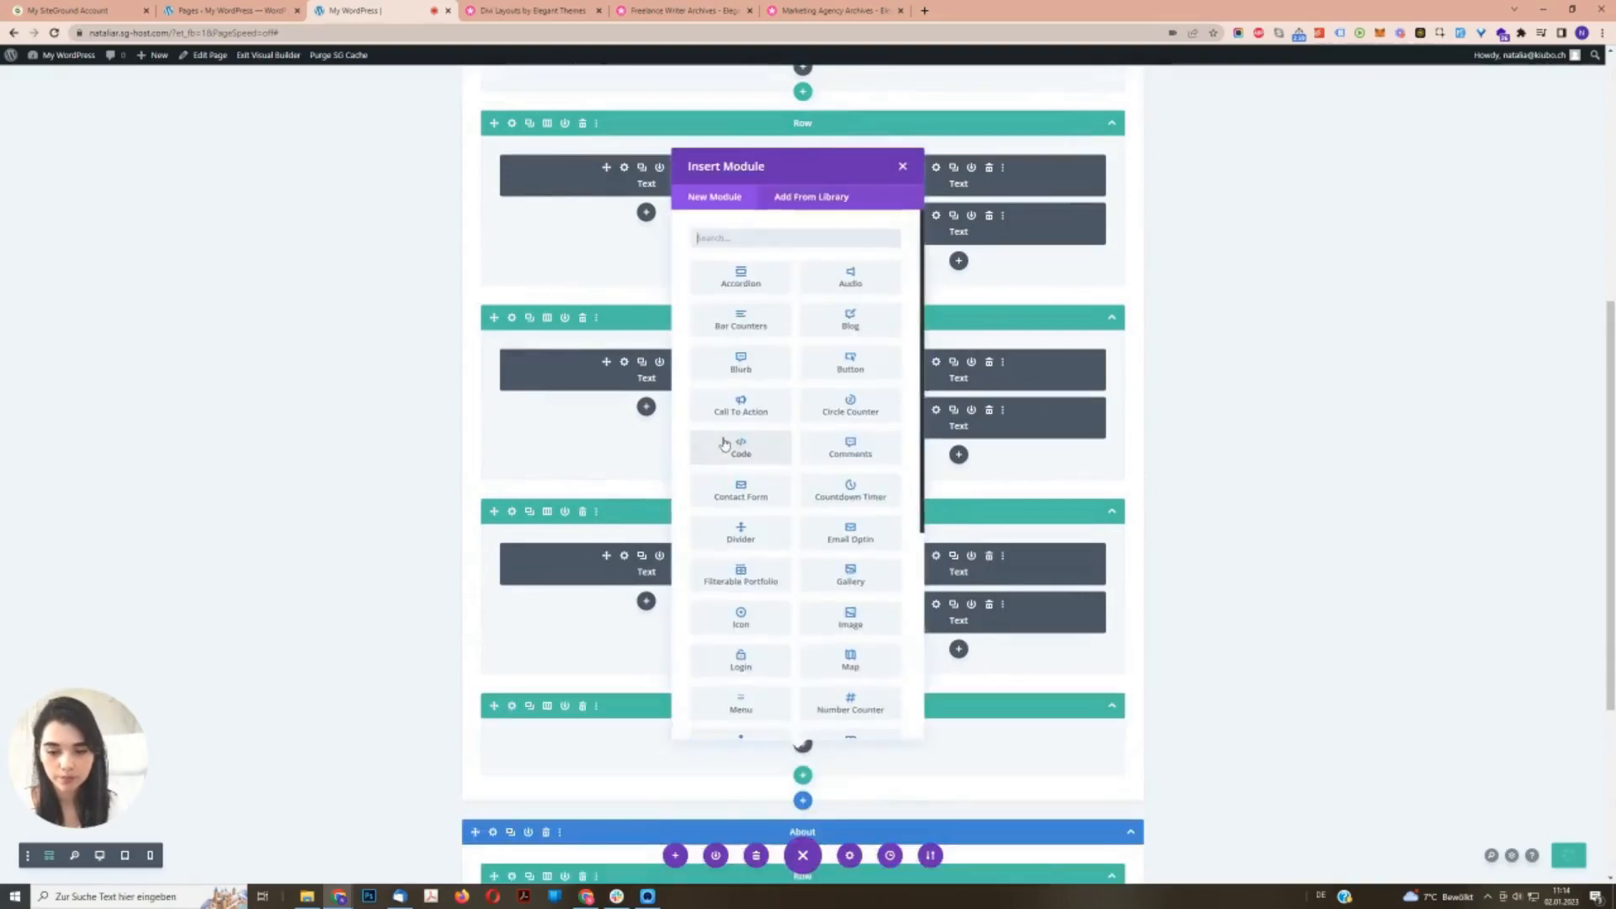
{"action": "left_click", "coordinate": [903, 168]}
{"action": "scroll", "coordinate": [1077, 590], "scroll_direction": "up", "scroll_amount": 2}
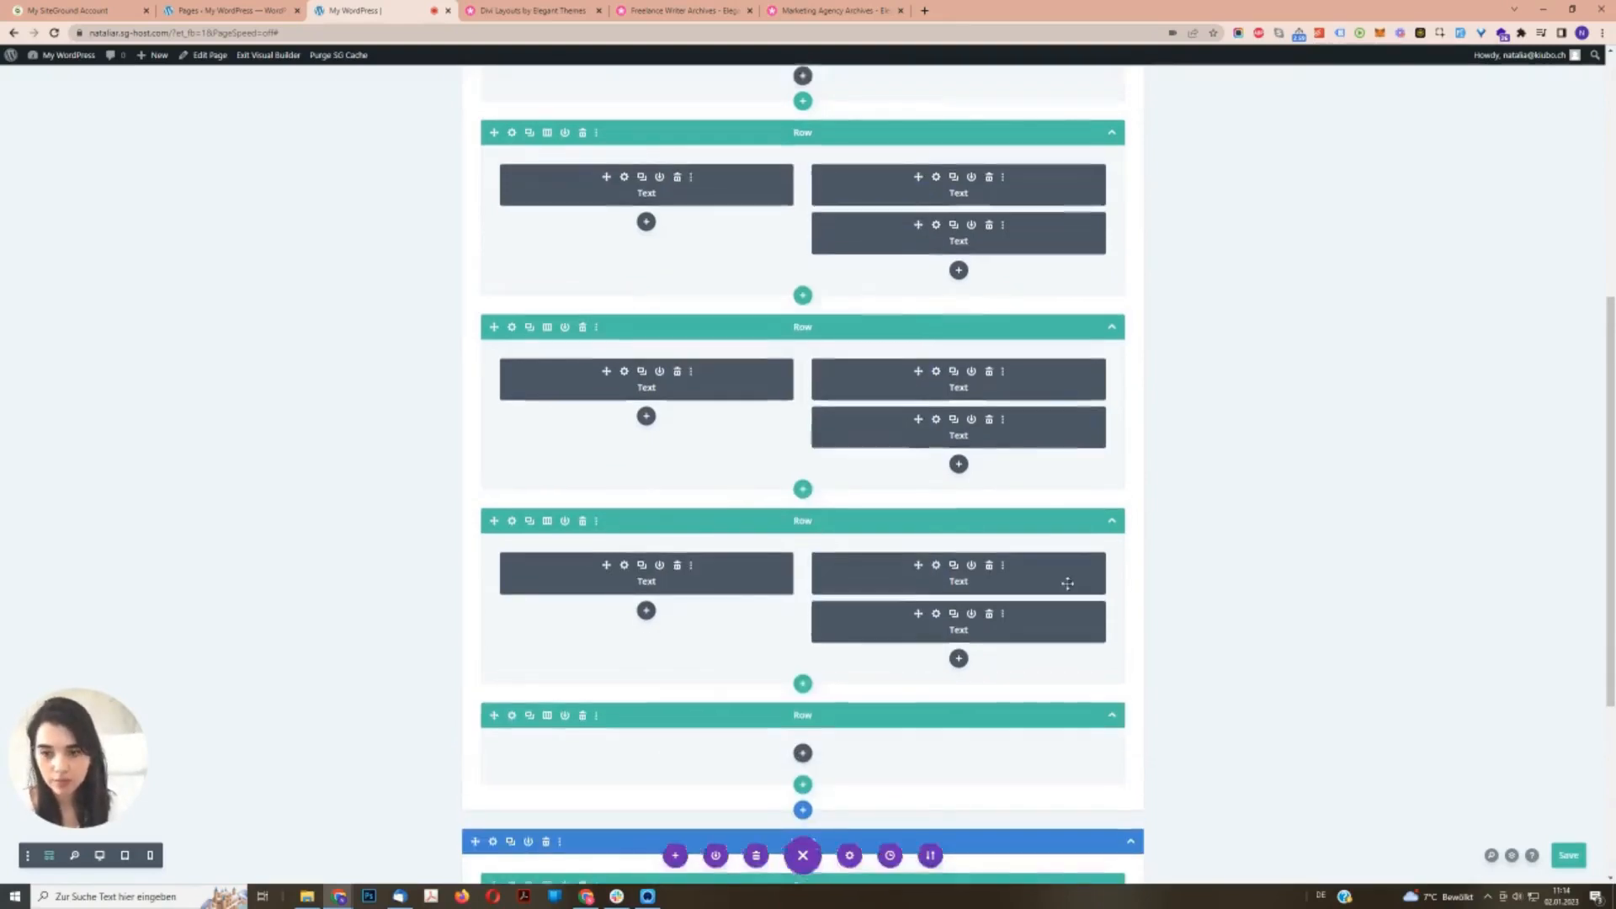
{"action": "left_click_drag", "start_coordinate": [715, 232], "coordinate": [761, 675]}
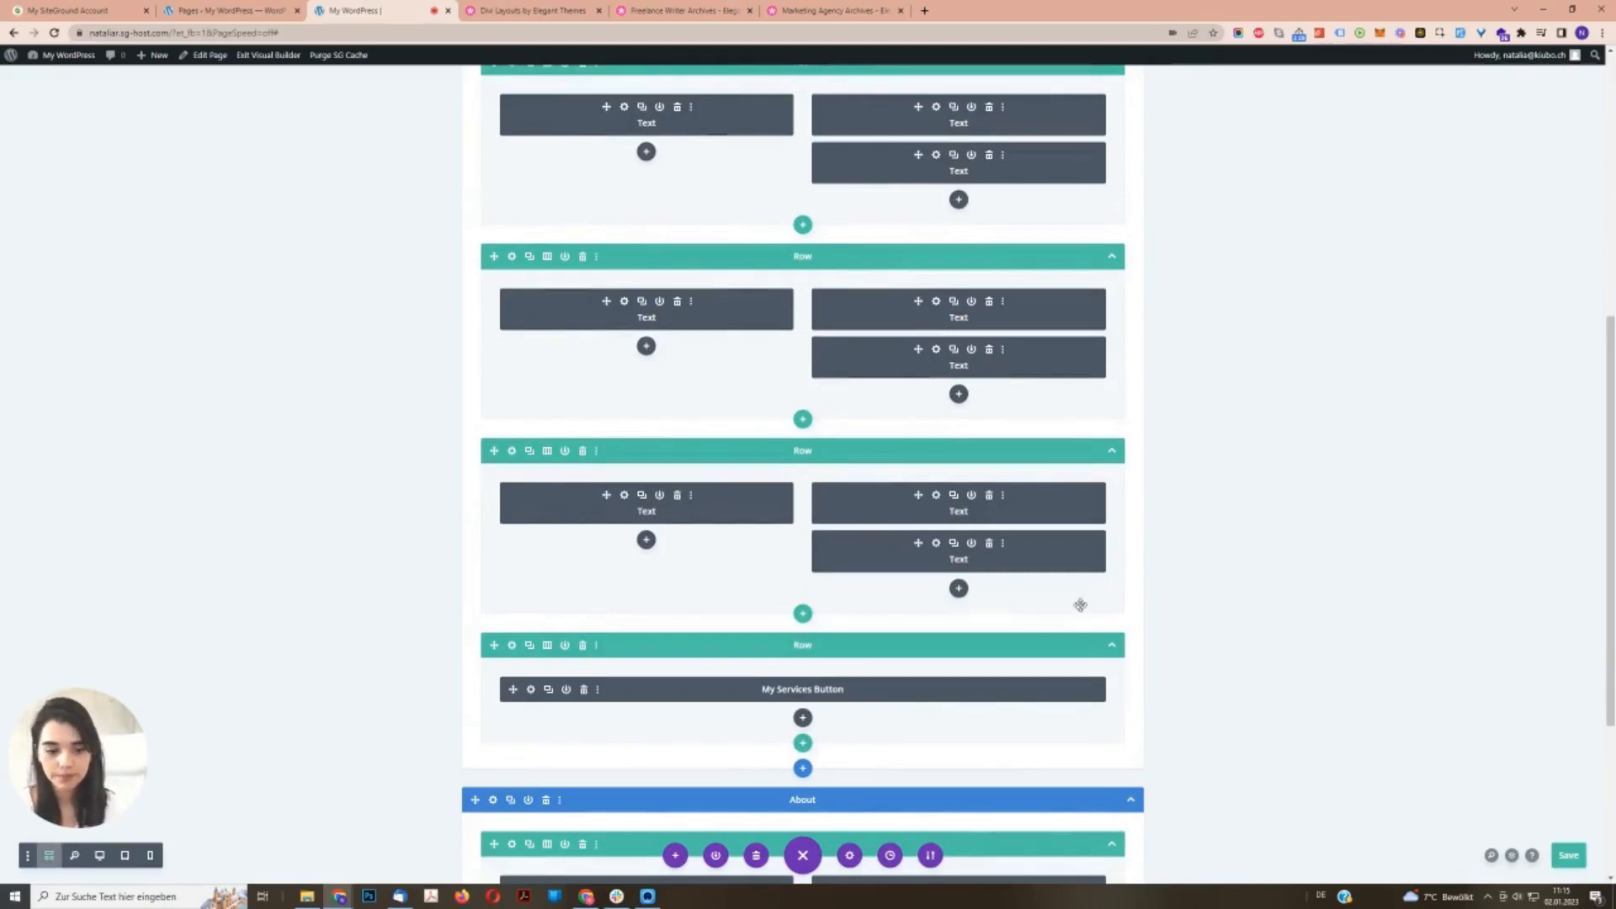
{"action": "scroll", "coordinate": [1341, 449], "scroll_direction": "up", "scroll_amount": 8}
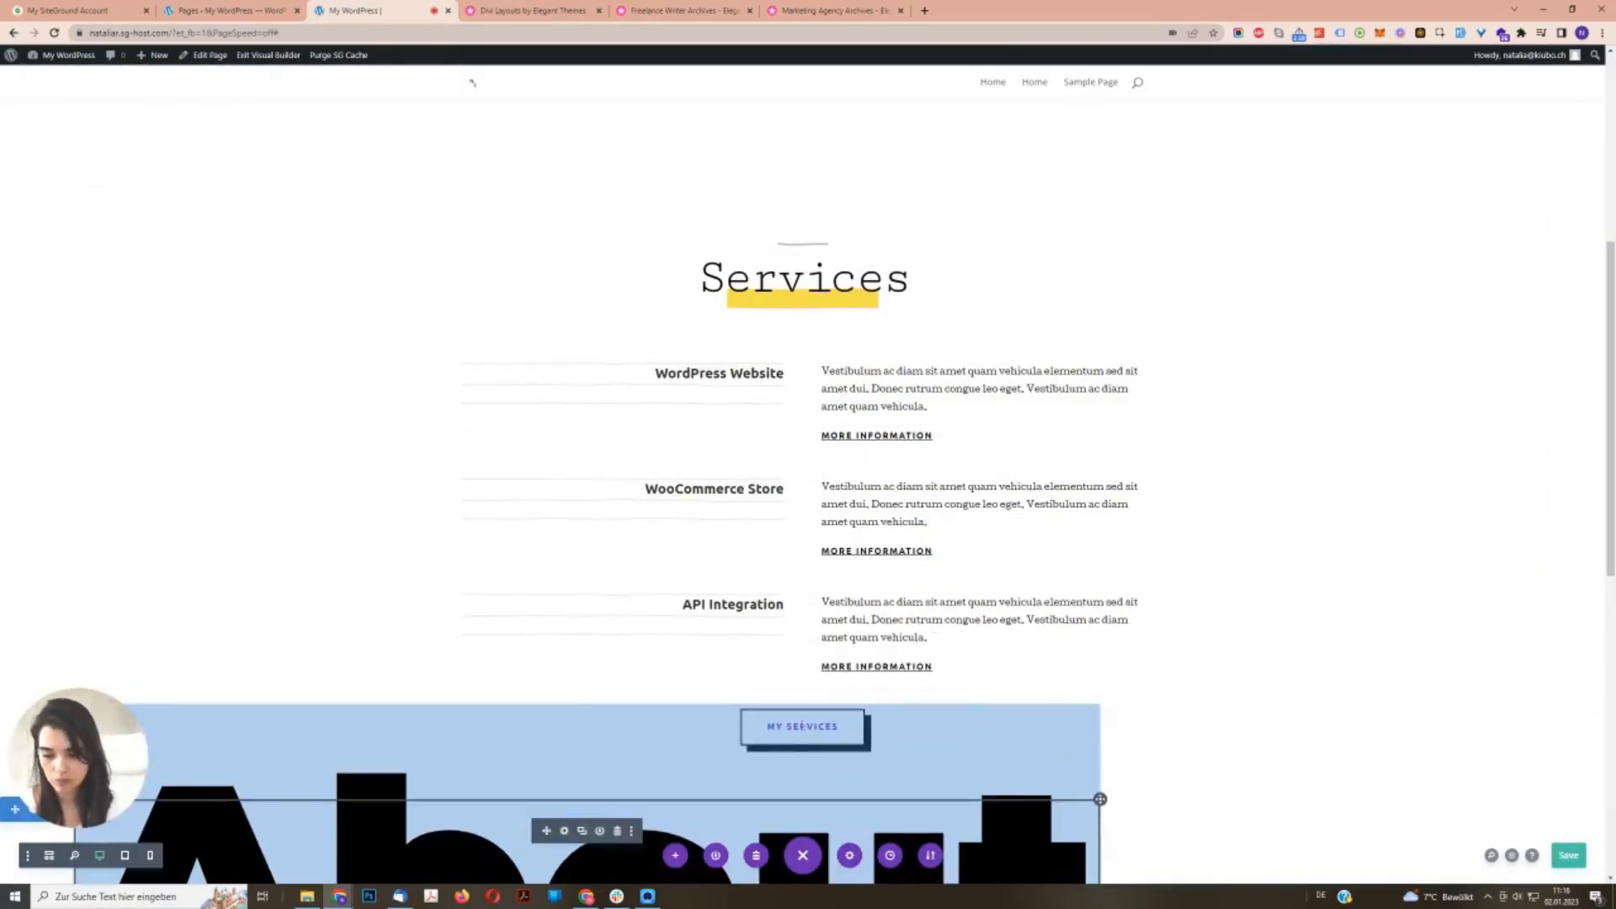
- Review the saved live Home page, then re-enable the Visual Builder
{"action": "scroll", "coordinate": [803, 522], "scroll_direction": "down", "scroll_amount": 3}
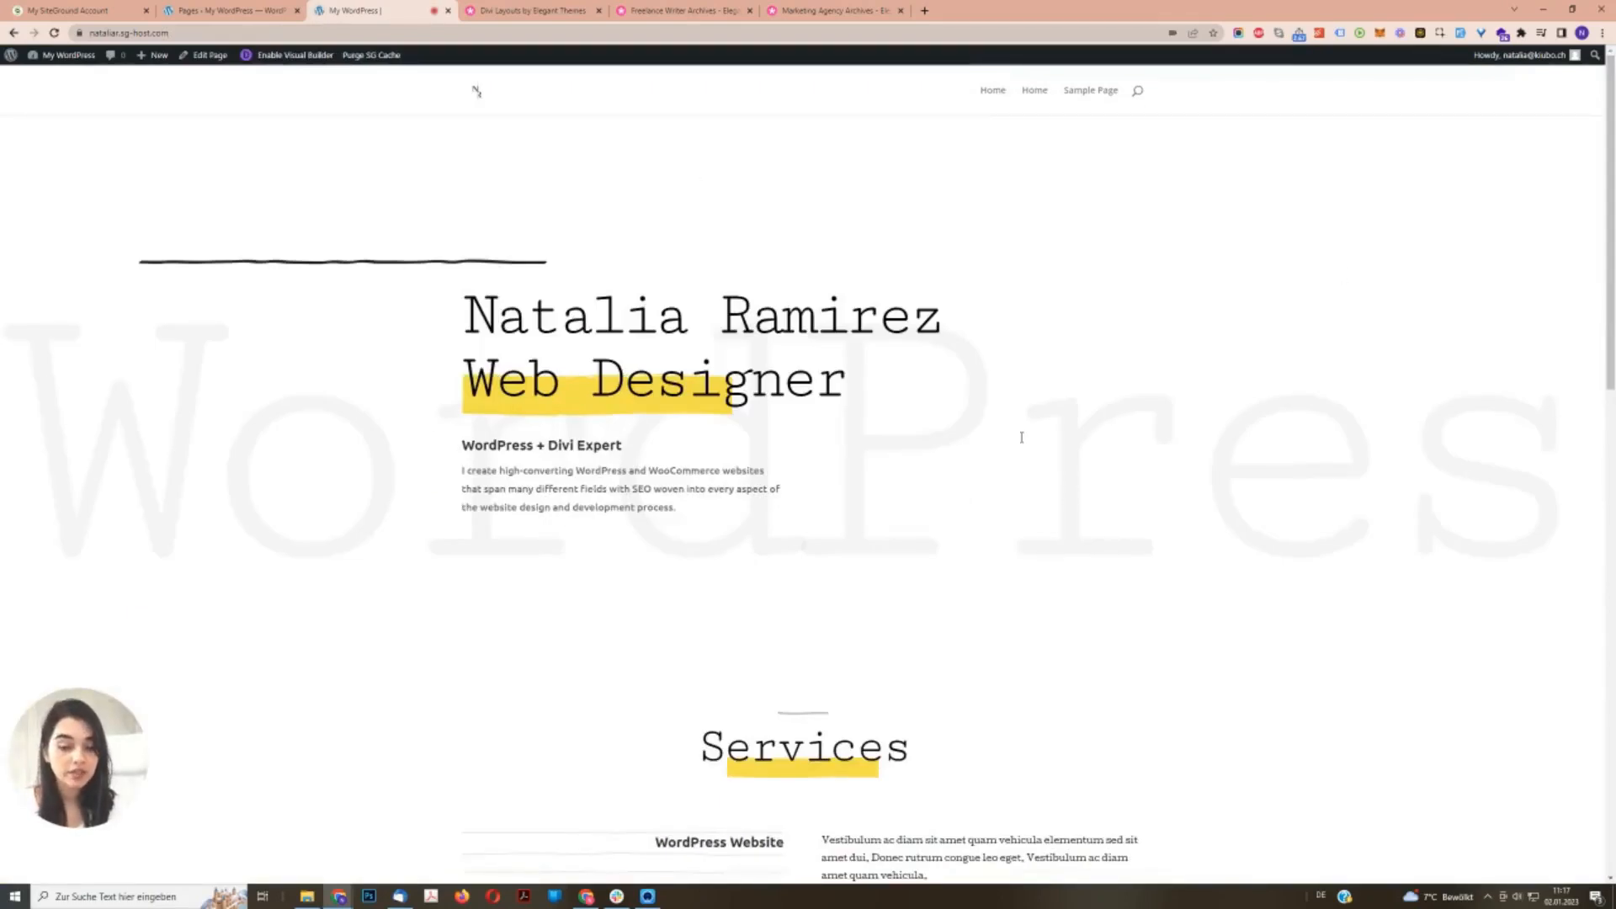
{"action": "scroll", "coordinate": [1400, 566], "scroll_direction": "down", "scroll_amount": 5}
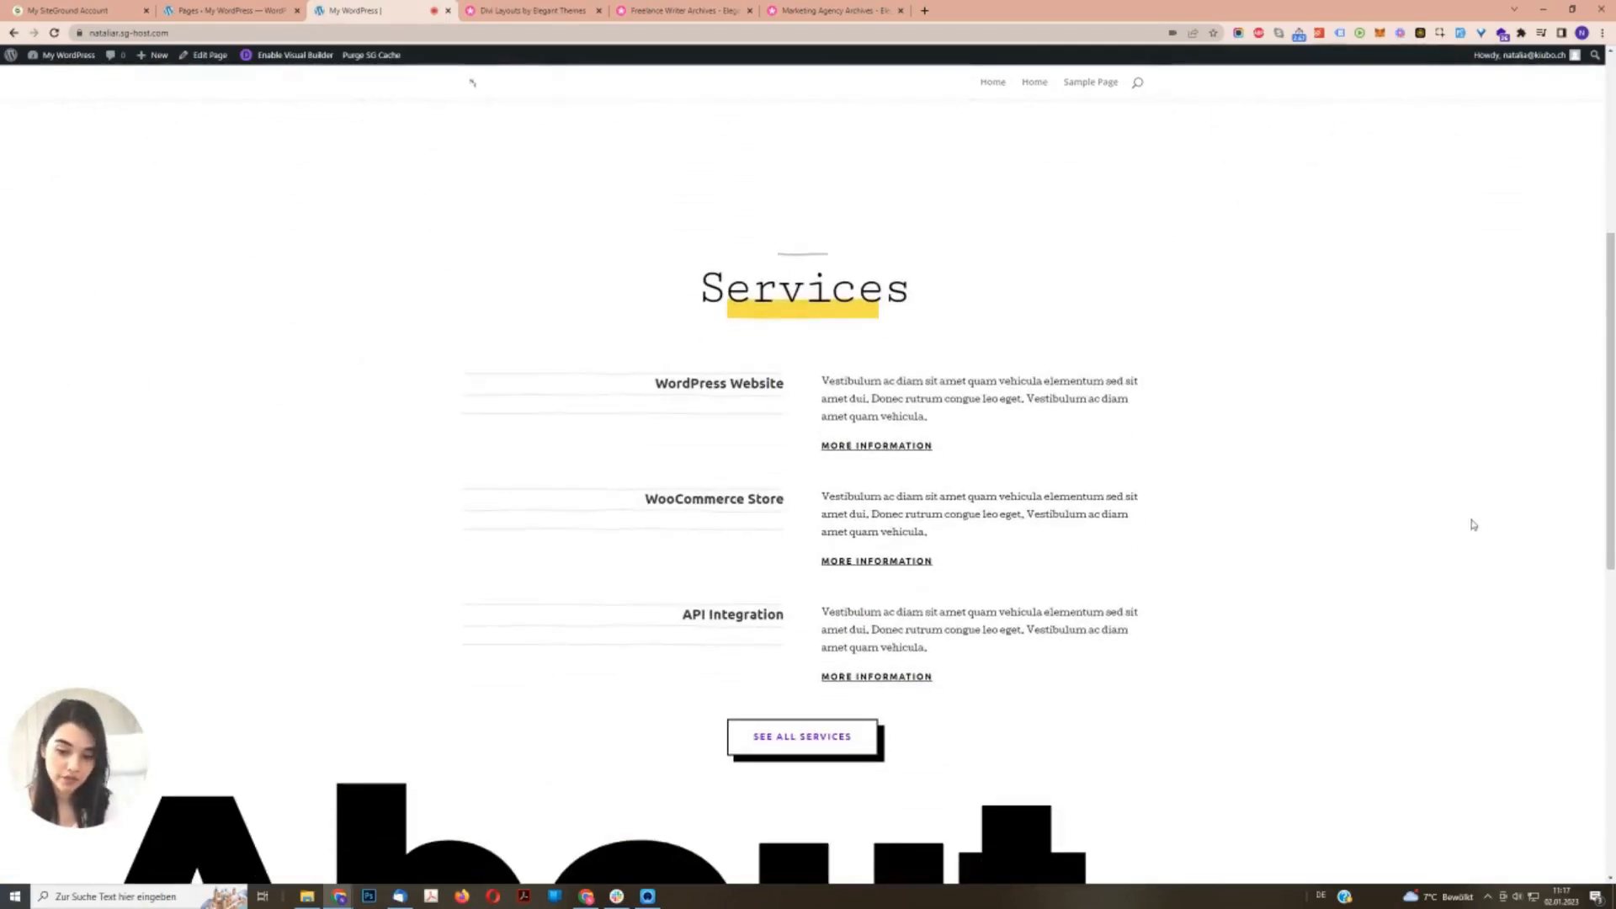
{"action": "scroll", "coordinate": [1583, 510], "scroll_direction": "down", "scroll_amount": 7}
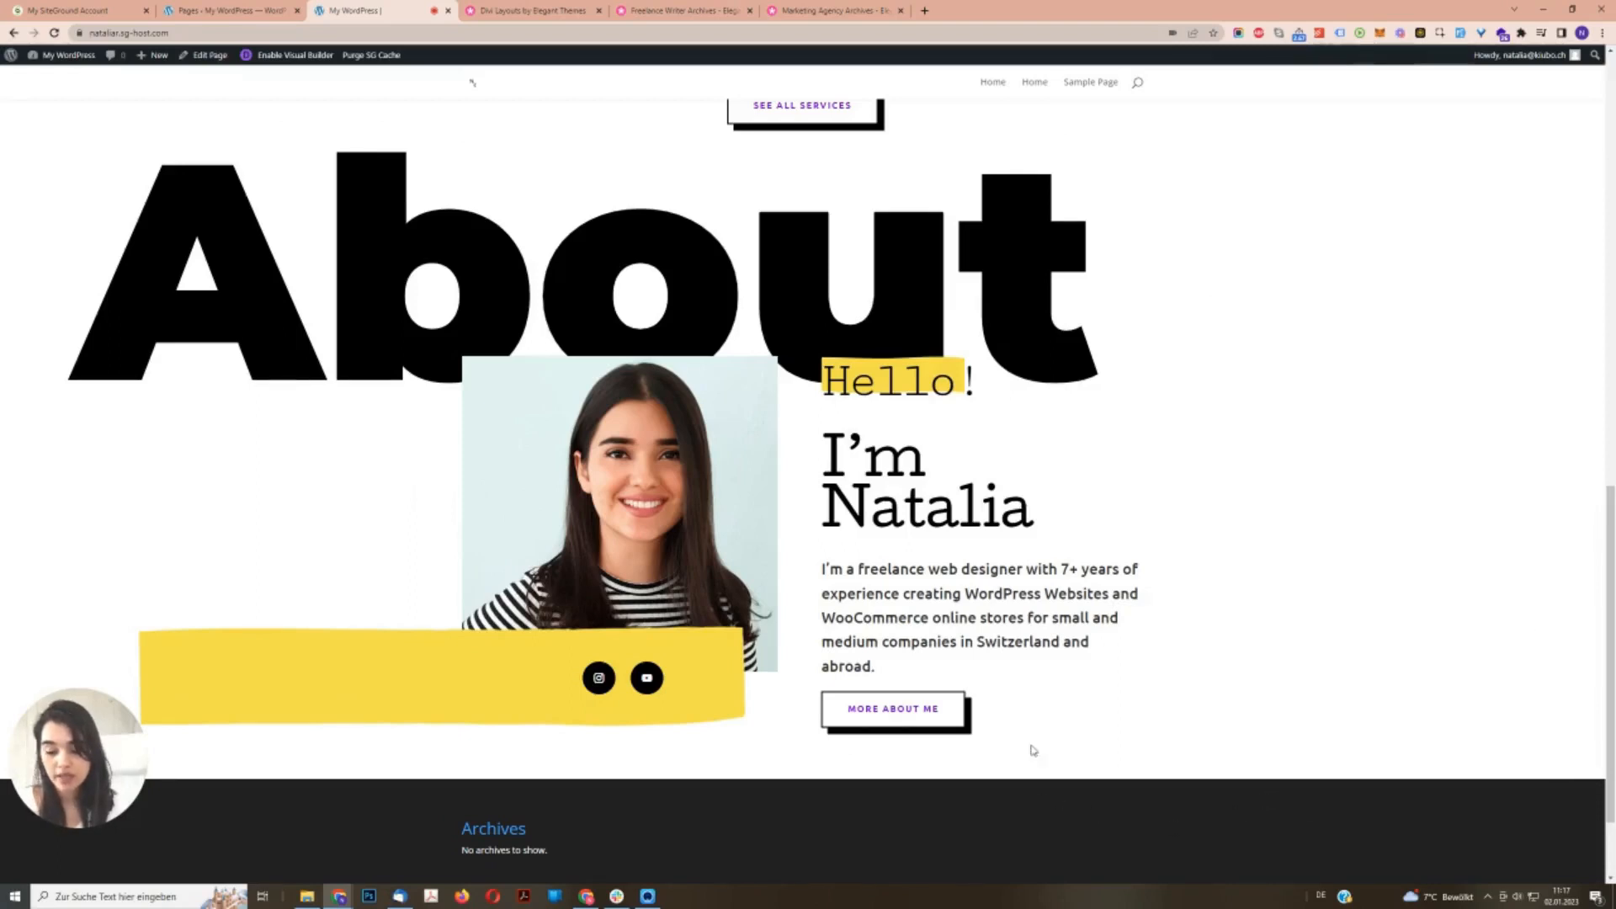
{"action": "scroll", "coordinate": [1301, 779], "scroll_direction": "up", "scroll_amount": 6}
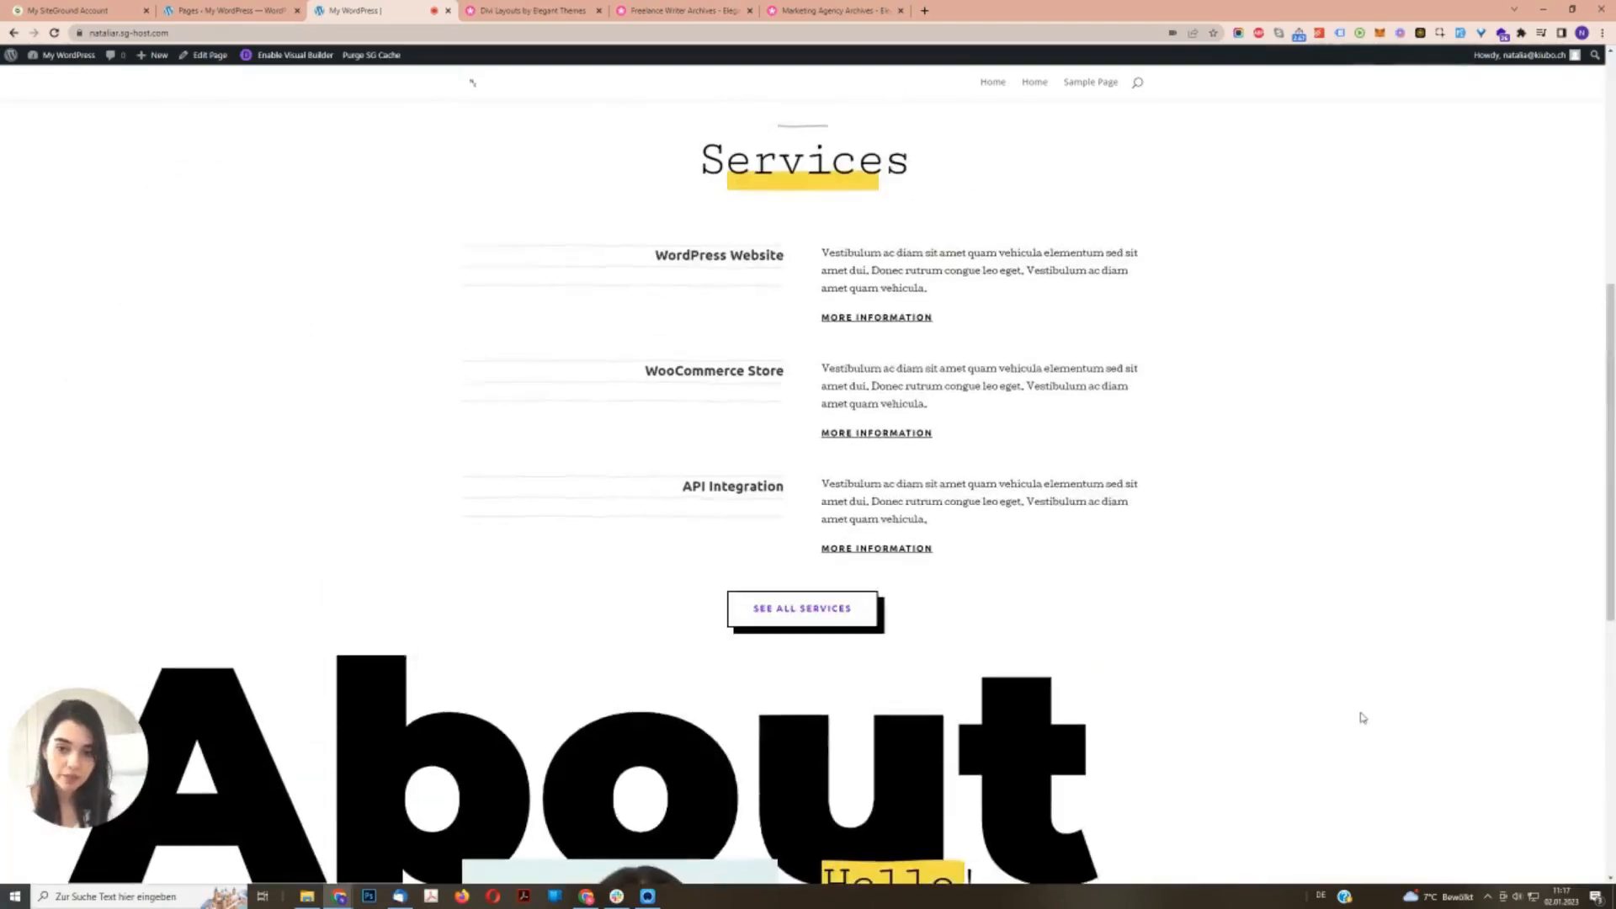
{"action": "scroll", "coordinate": [1360, 715], "scroll_direction": "up", "scroll_amount": 3}
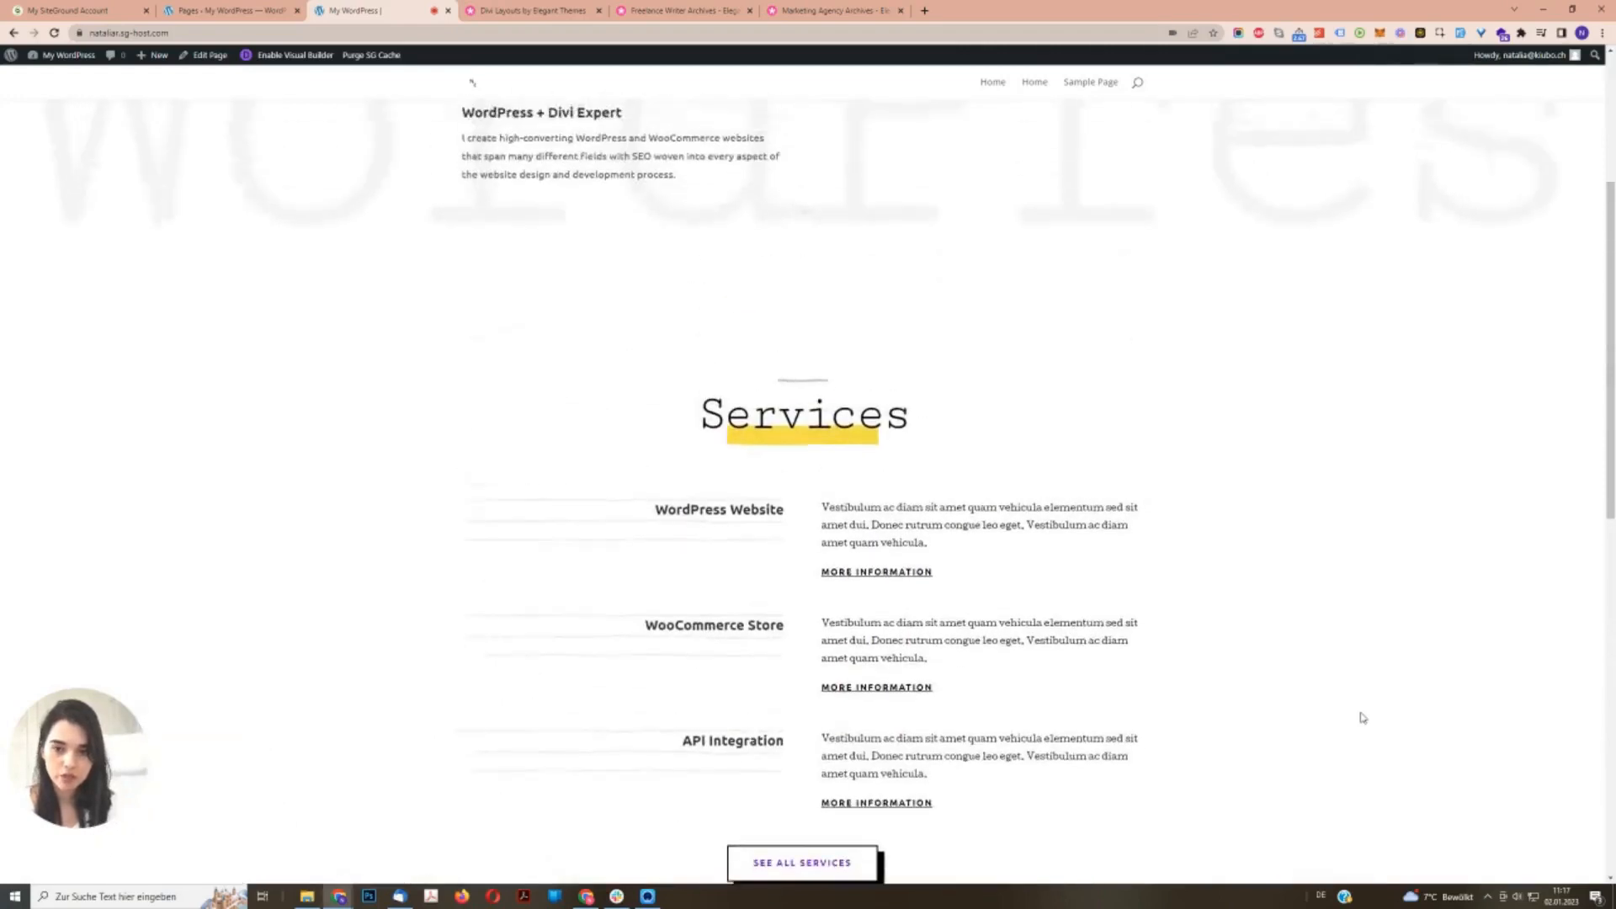
{"action": "scroll", "coordinate": [988, 478], "scroll_direction": "down", "scroll_amount": 1}
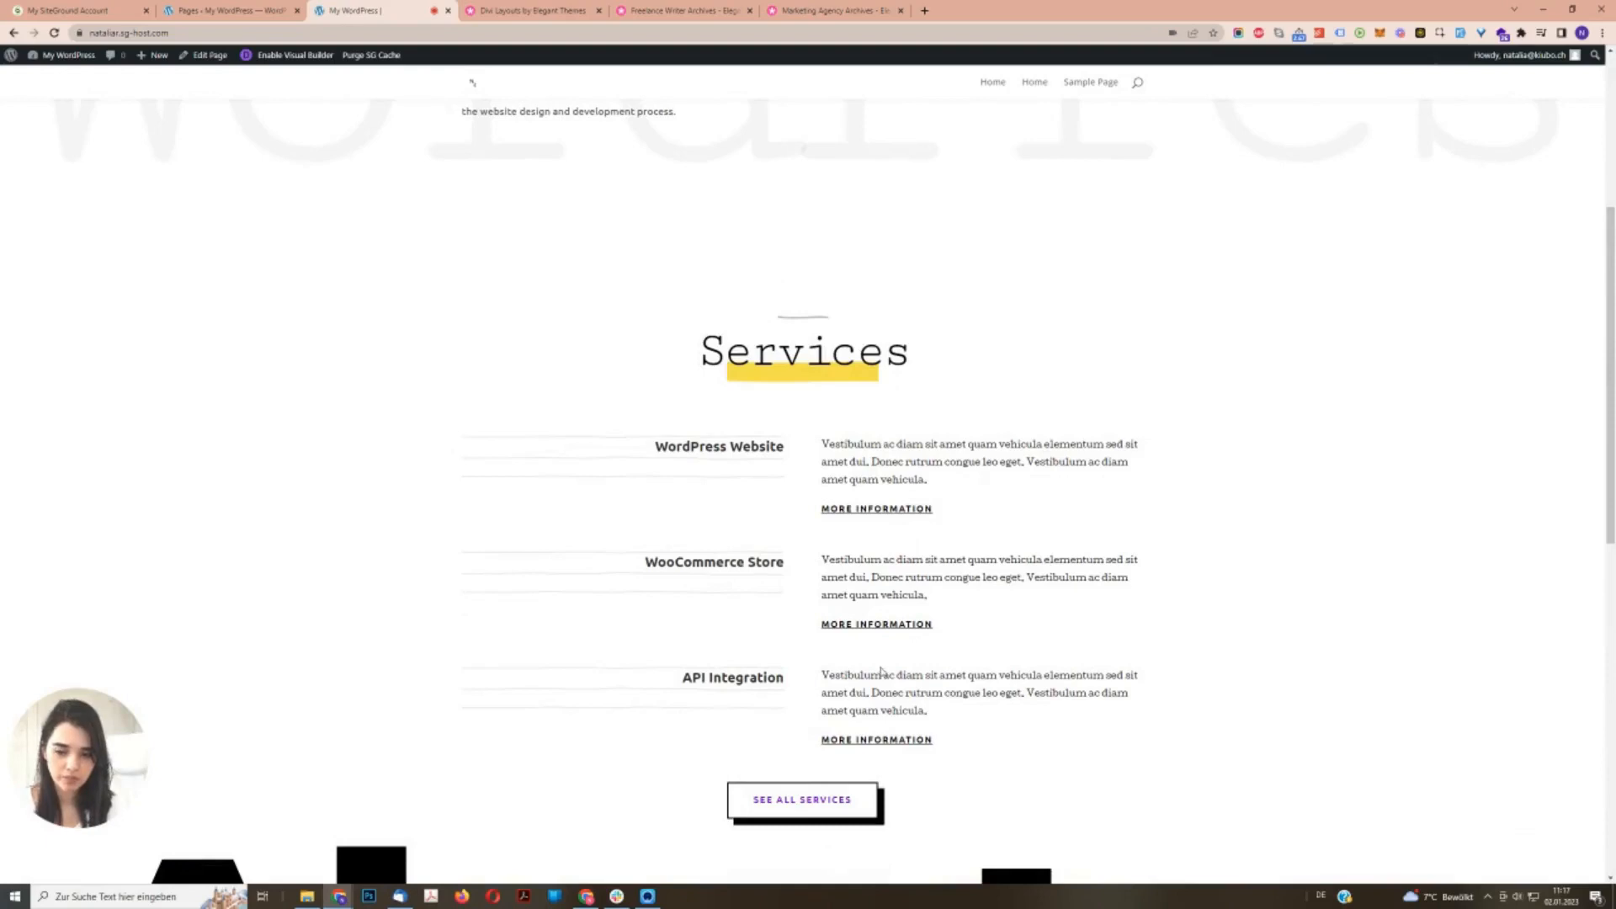
{"action": "scroll", "coordinate": [882, 671], "scroll_direction": "down", "scroll_amount": 2}
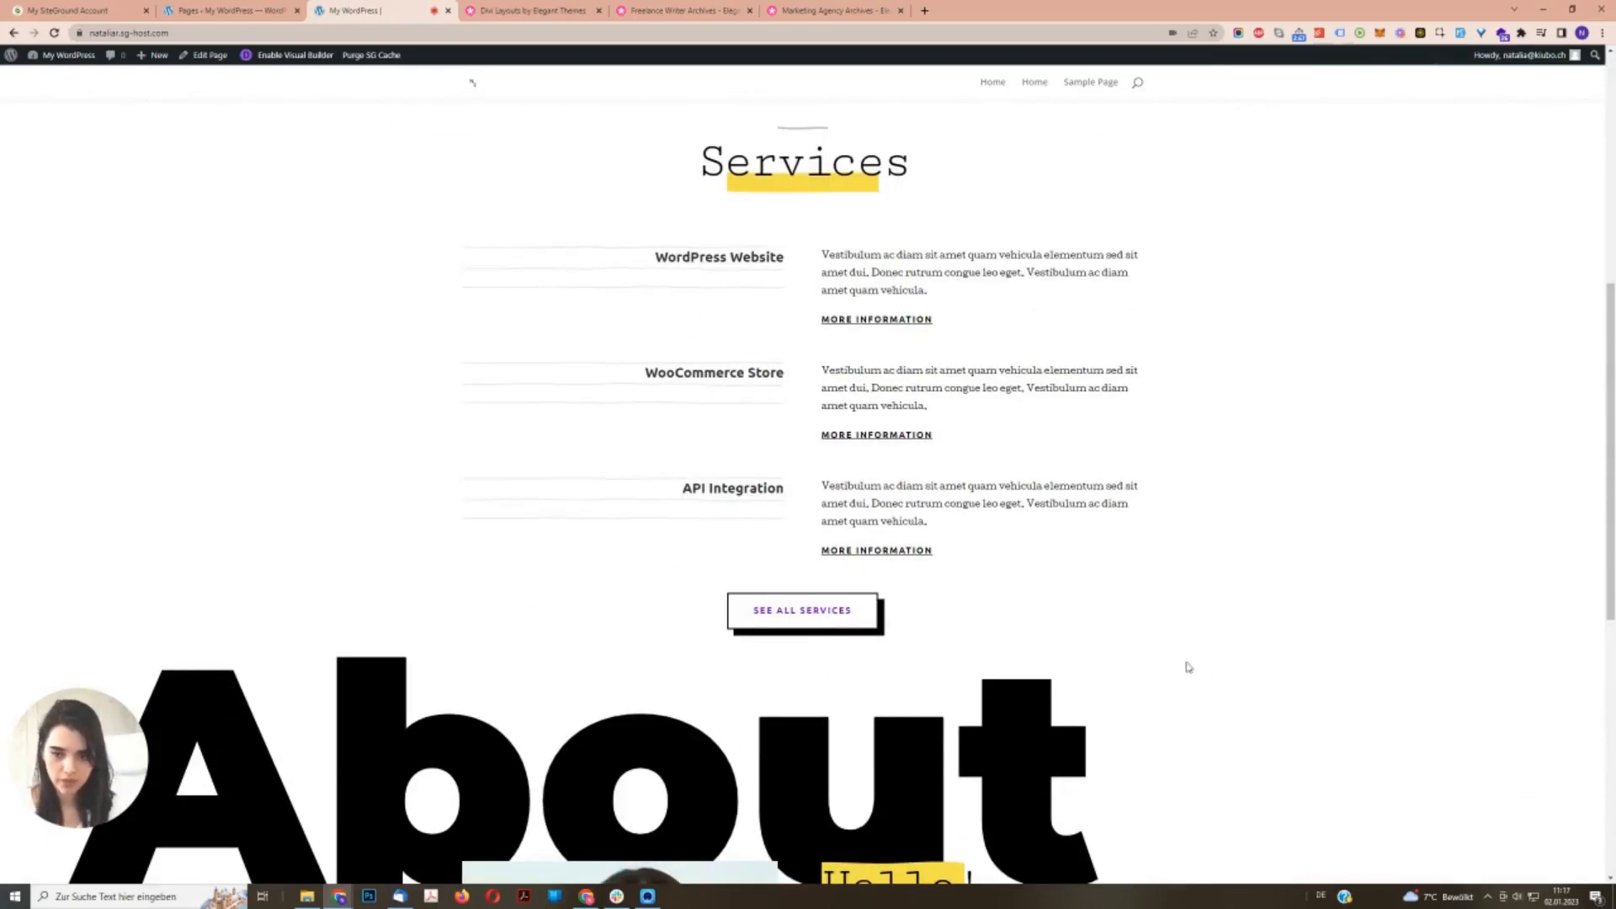
{"action": "scroll", "coordinate": [1188, 667], "scroll_direction": "up", "scroll_amount": 2}
{"action": "scroll", "coordinate": [825, 253], "scroll_direction": "up", "scroll_amount": 2}
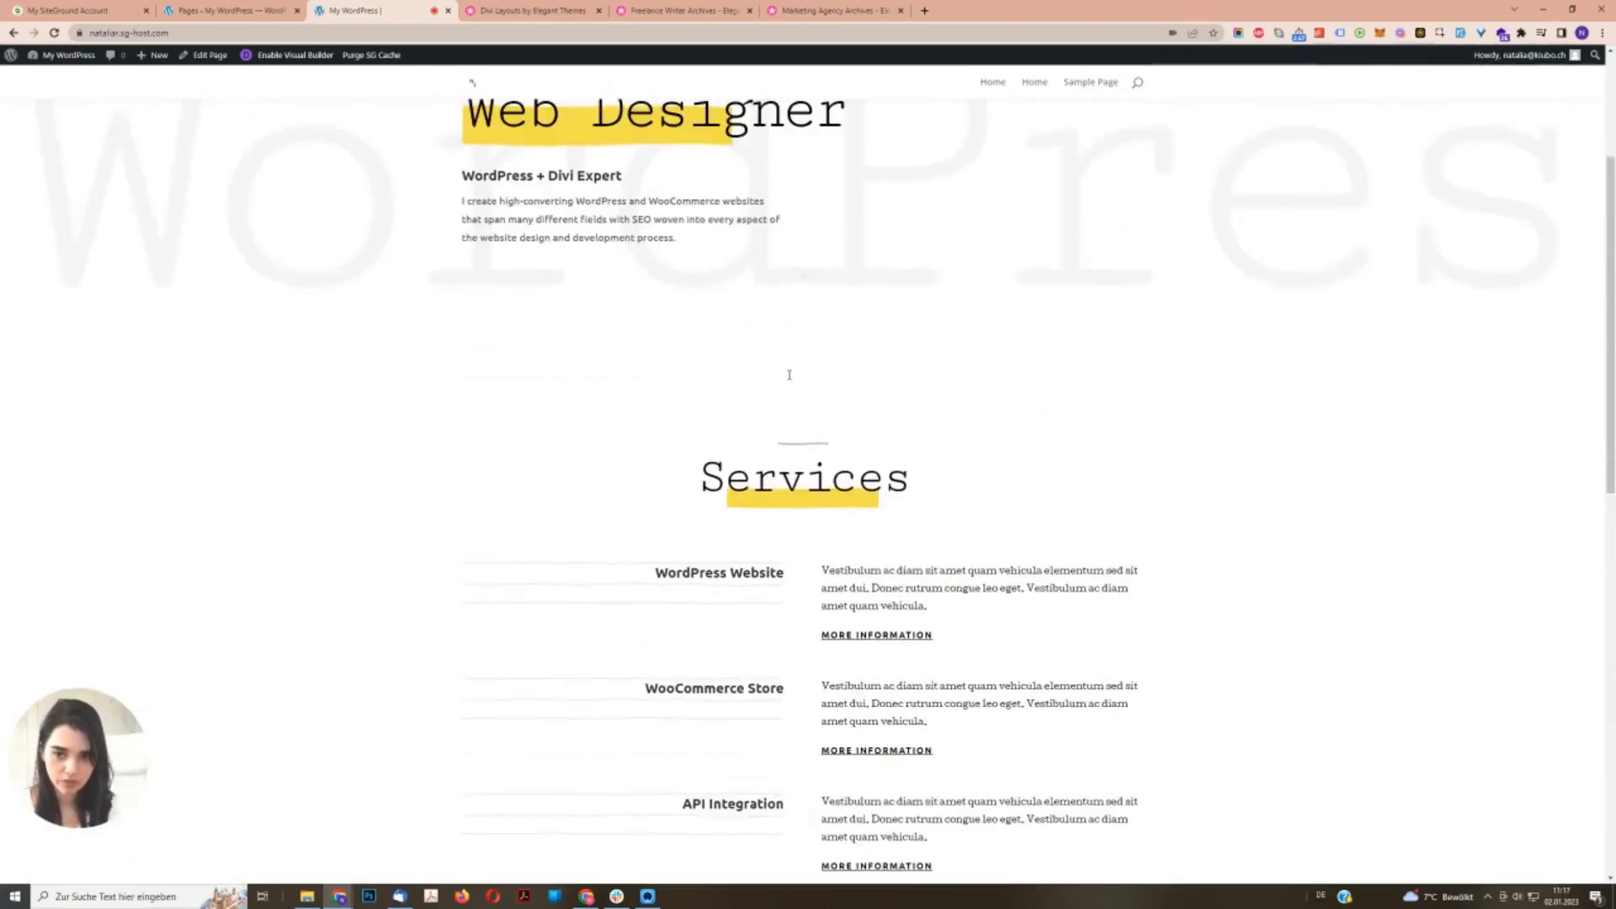
{"action": "scroll", "coordinate": [803, 720], "scroll_direction": "down", "scroll_amount": 3}
{"action": "scroll", "coordinate": [791, 277], "scroll_direction": "up", "scroll_amount": 2}
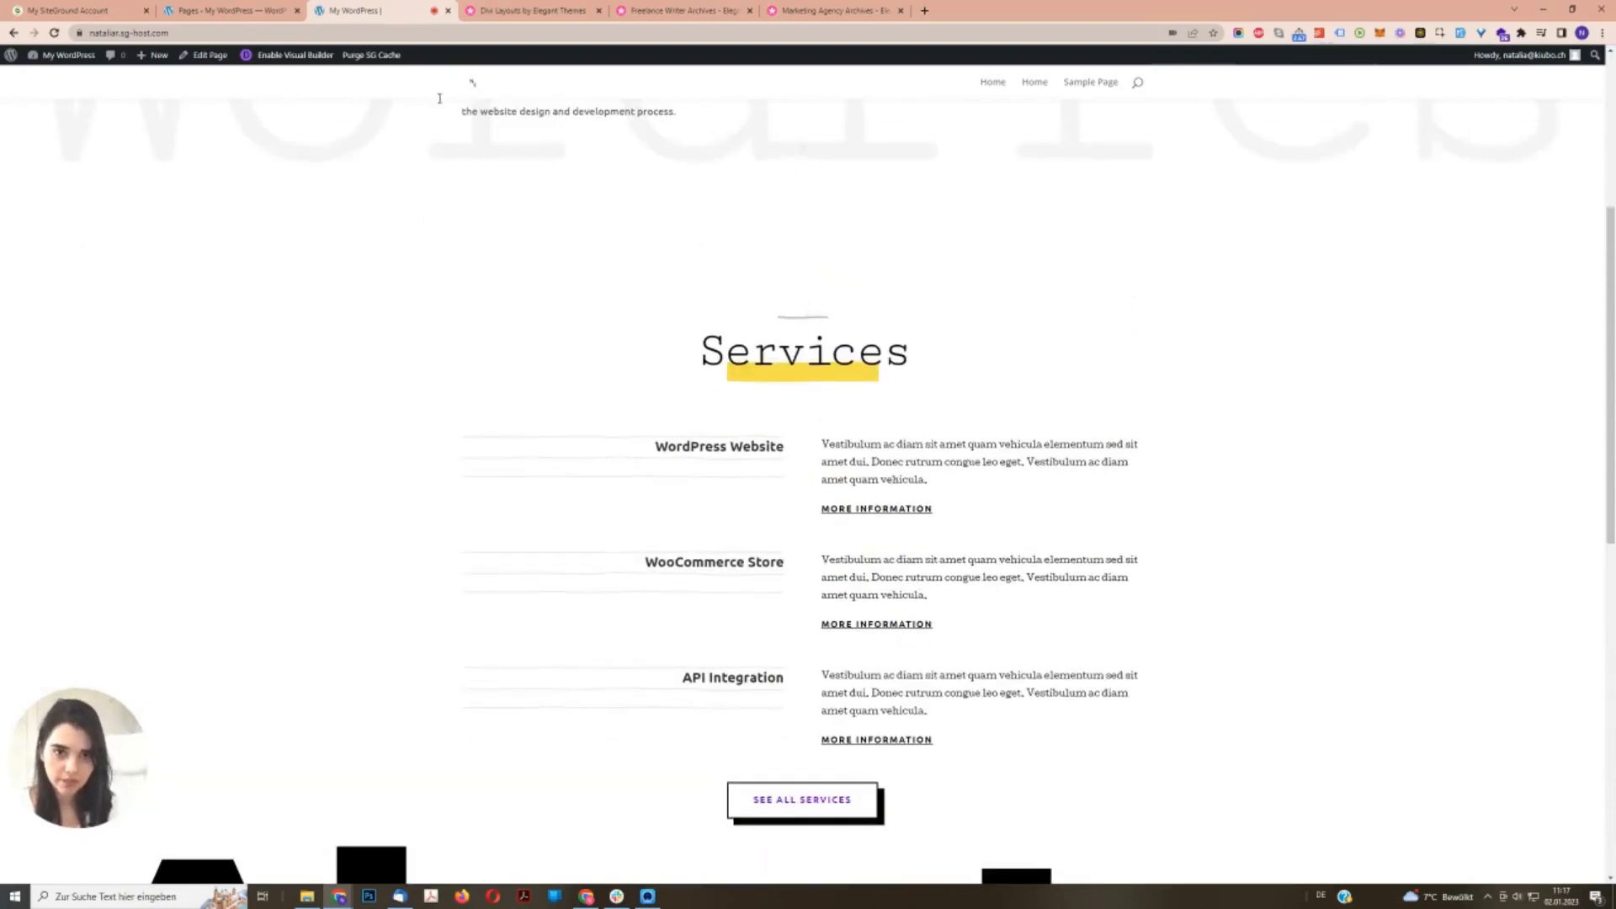
{"action": "left_click", "coordinate": [295, 55]}
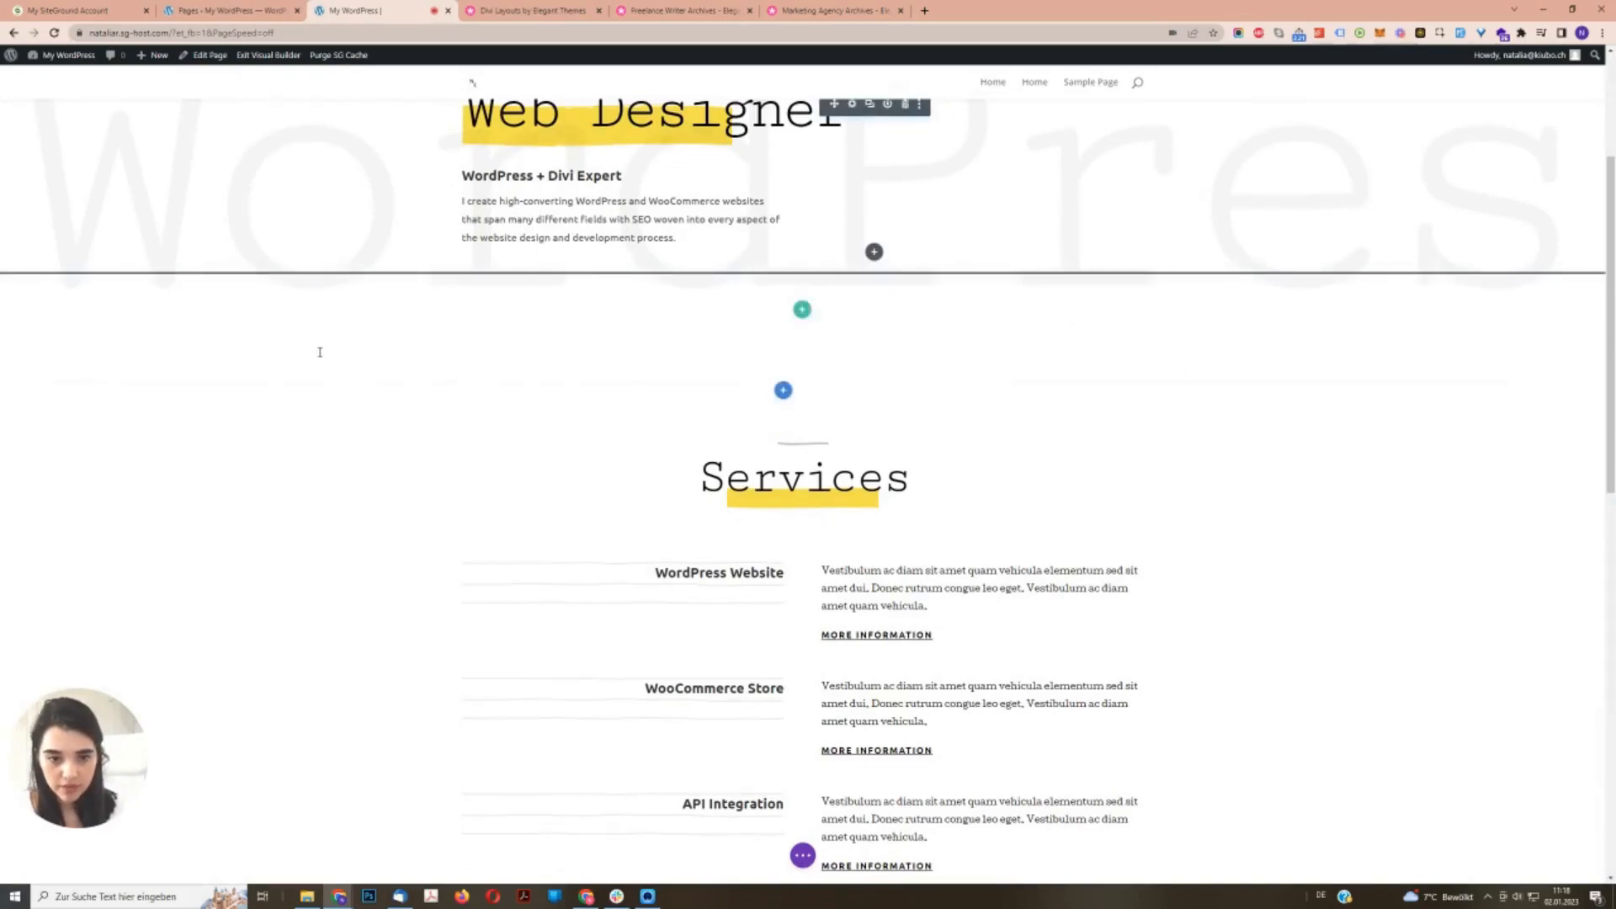
- Scroll up to the hero and open its Section Settings
{"action": "scroll", "coordinate": [274, 355], "scroll_direction": "up", "scroll_amount": 3}
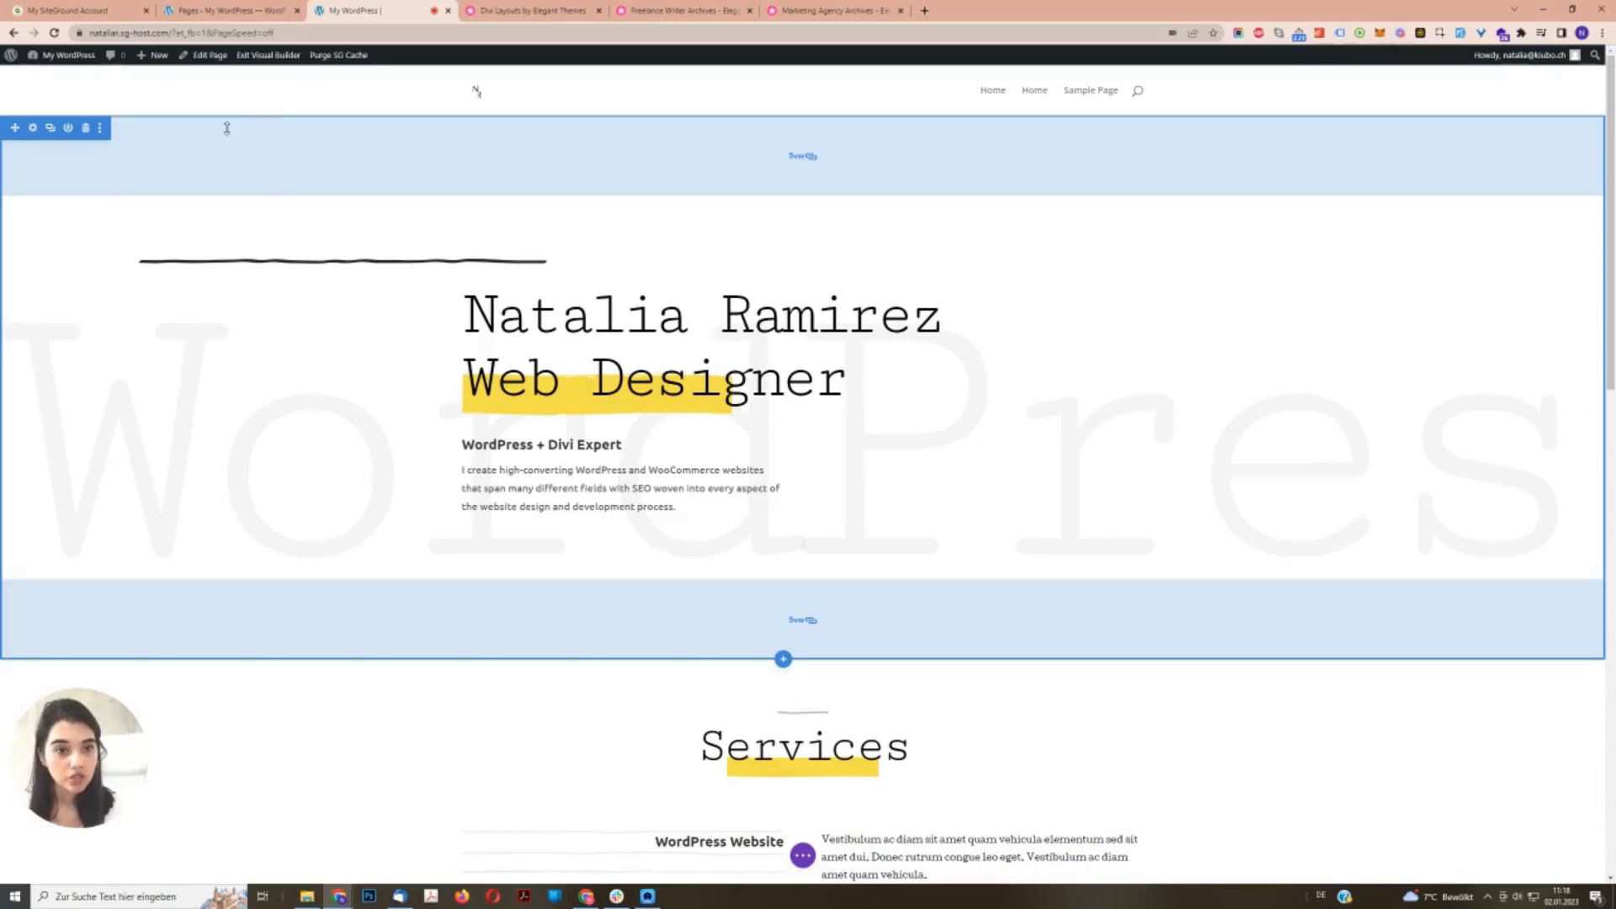
{"action": "left_click", "coordinate": [33, 129]}
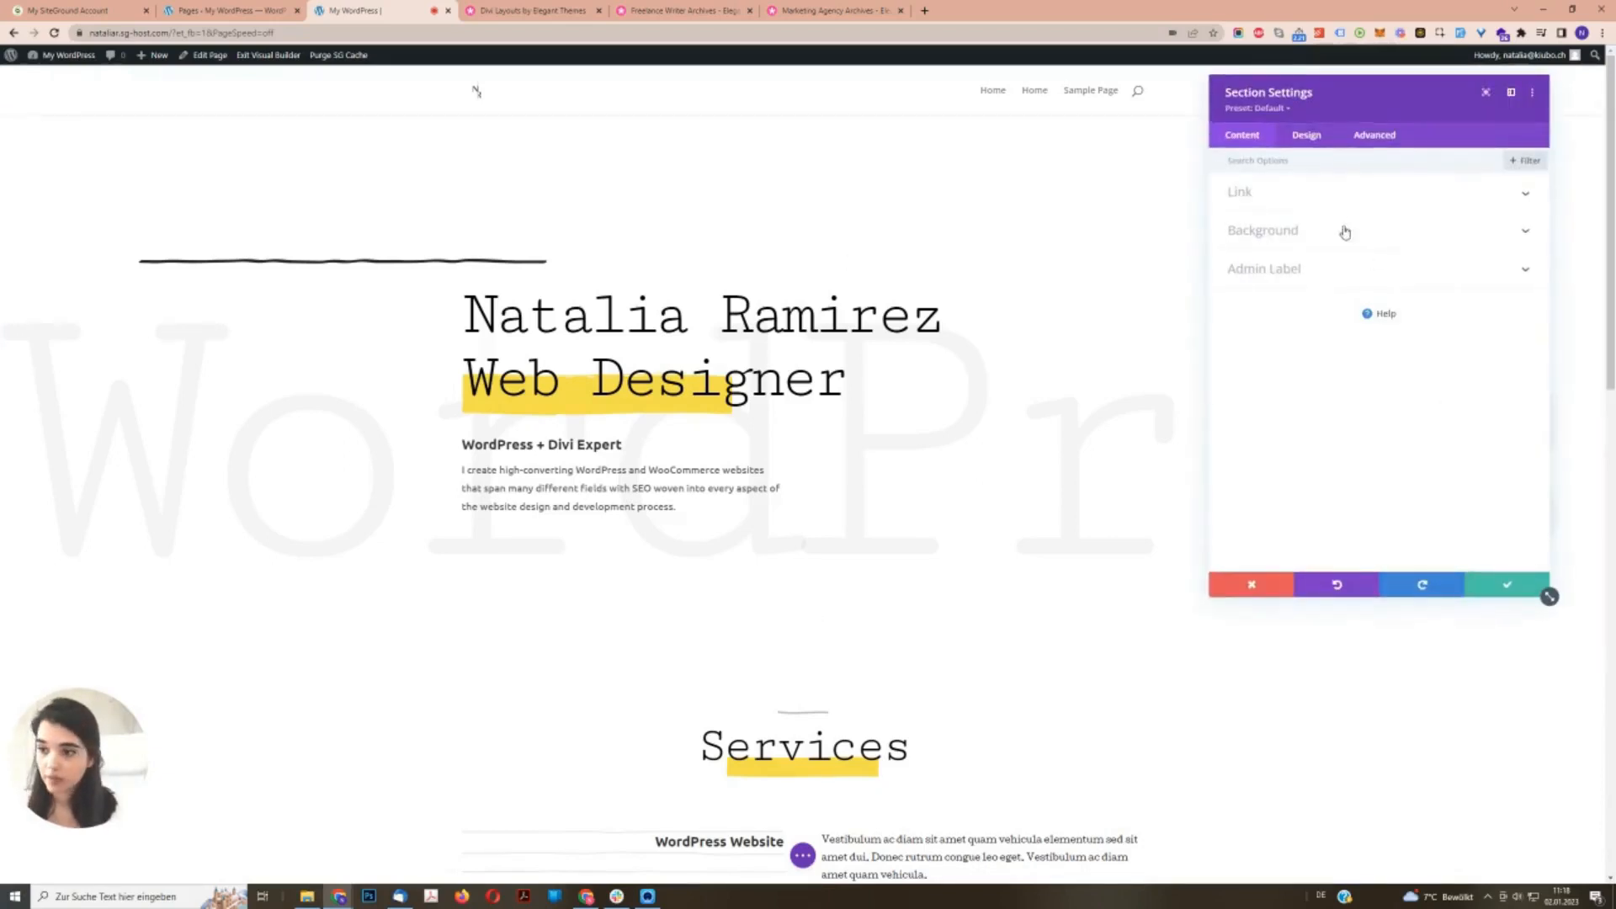
- Set the hero section's top padding to 4vw under Design > Spacing
{"action": "left_click", "coordinate": [1318, 138]}
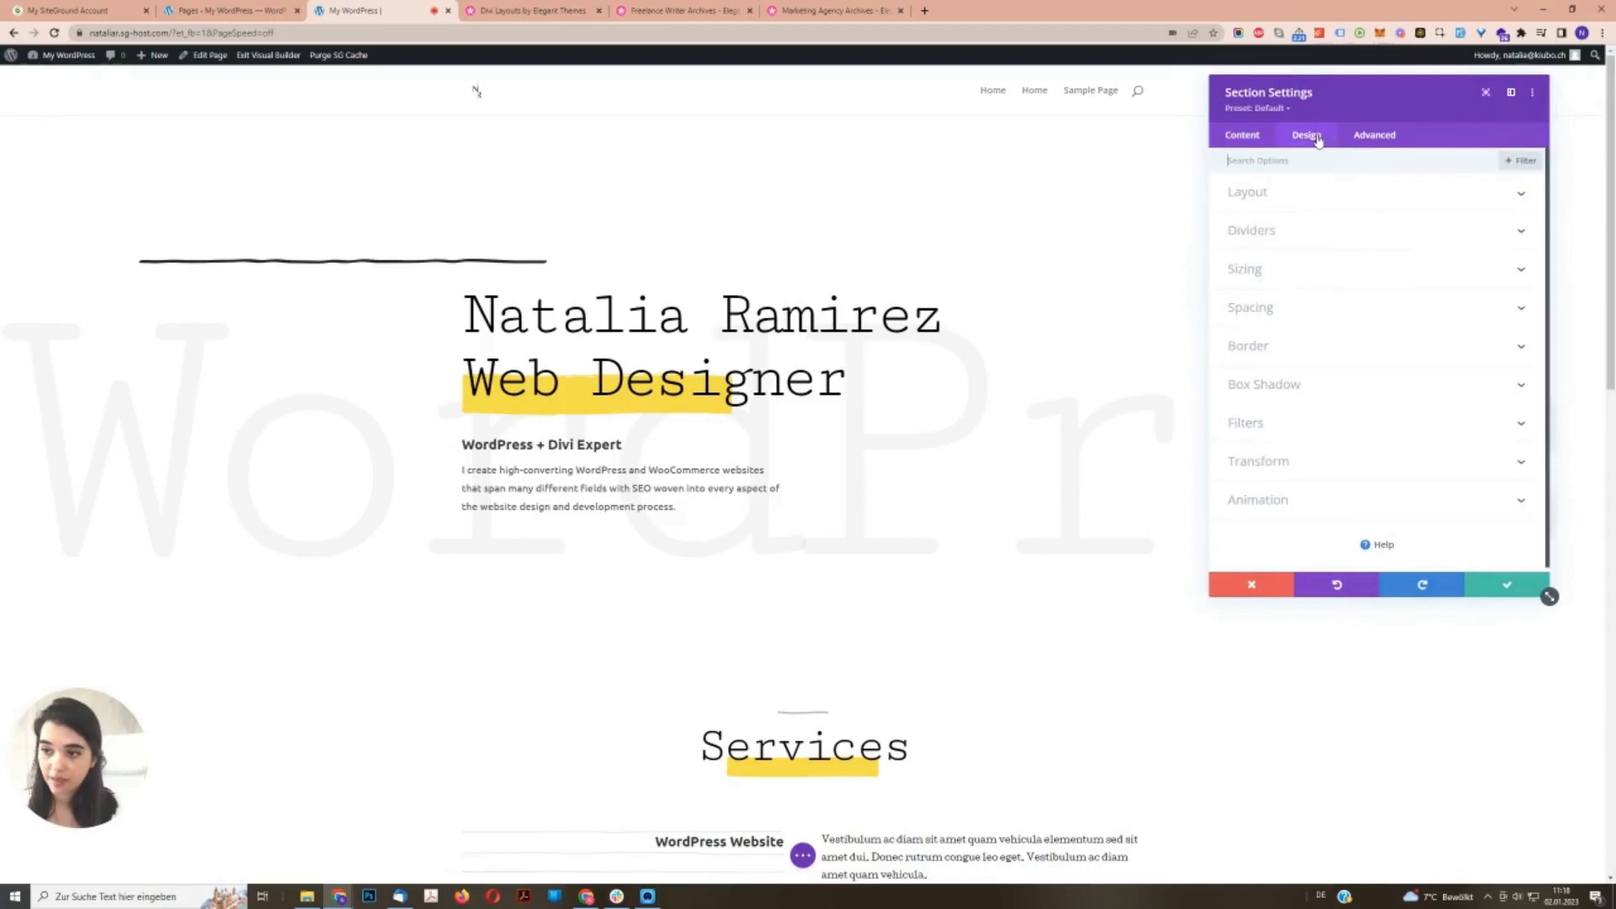
{"action": "left_click", "coordinate": [1289, 312]}
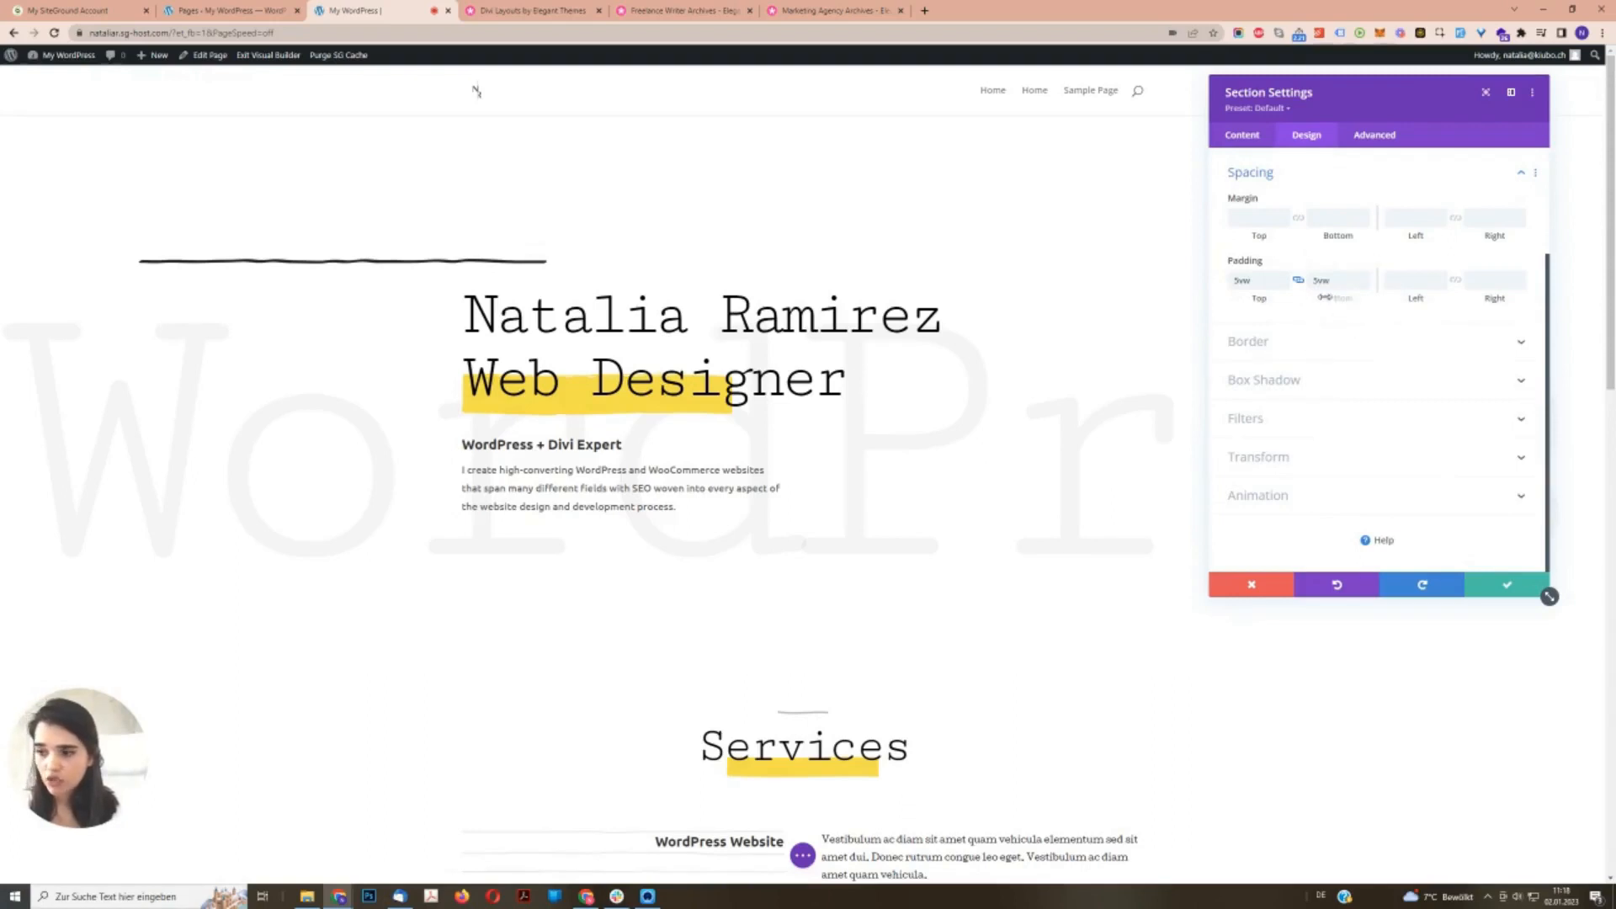
{"action": "left_click", "coordinate": [1285, 287]}
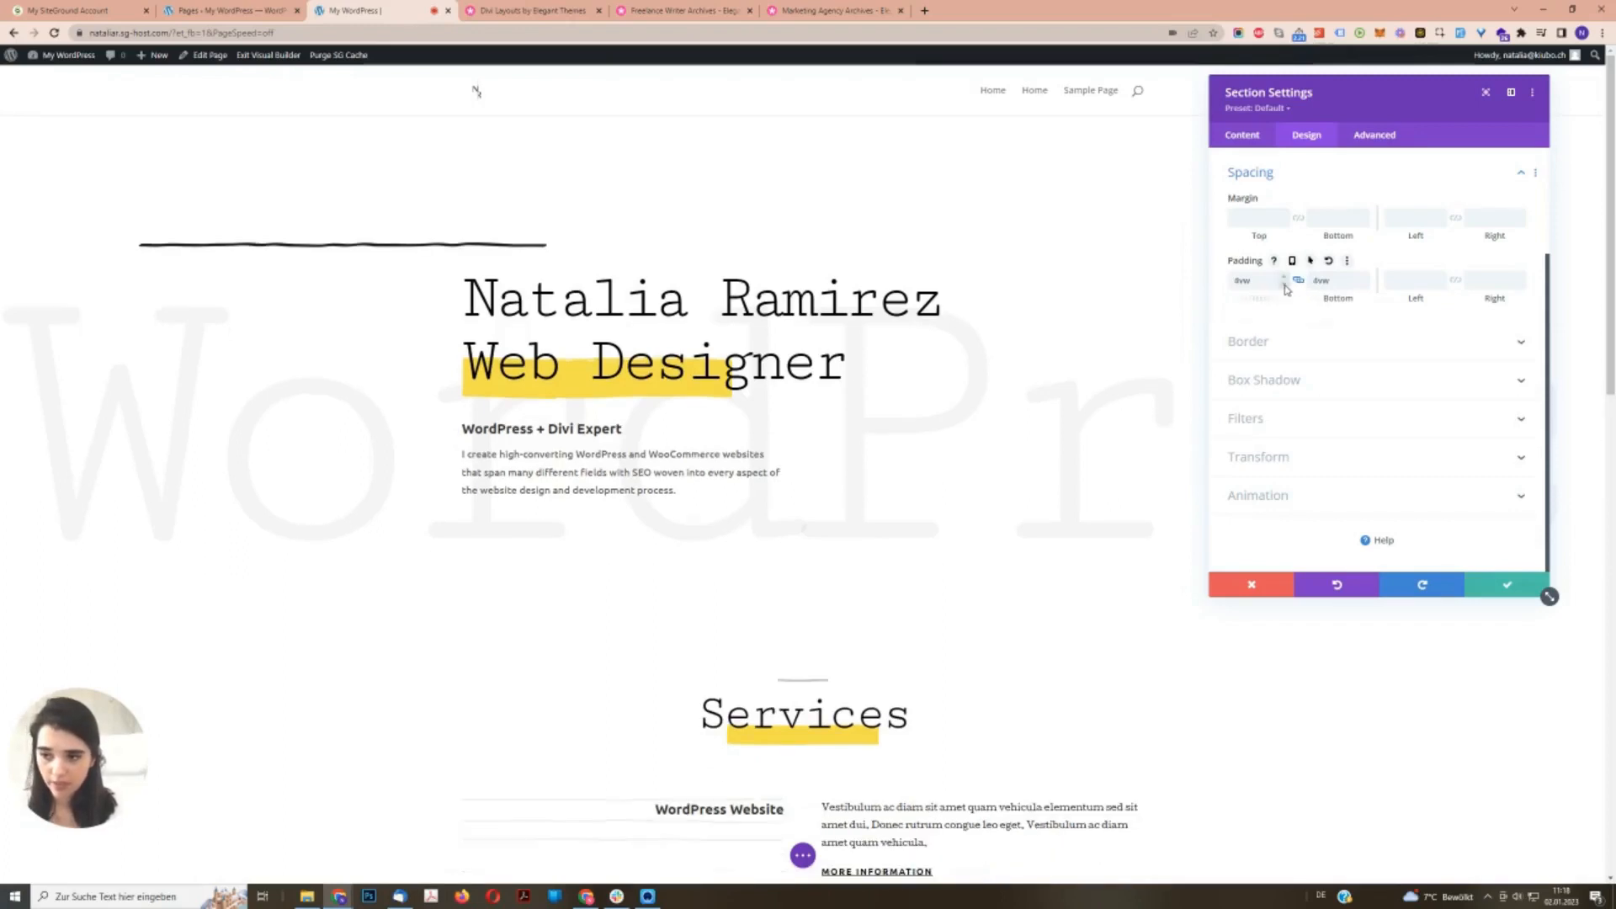
{"action": "left_click", "coordinate": [1285, 278]}
{"action": "left_click", "coordinate": [1286, 277]}
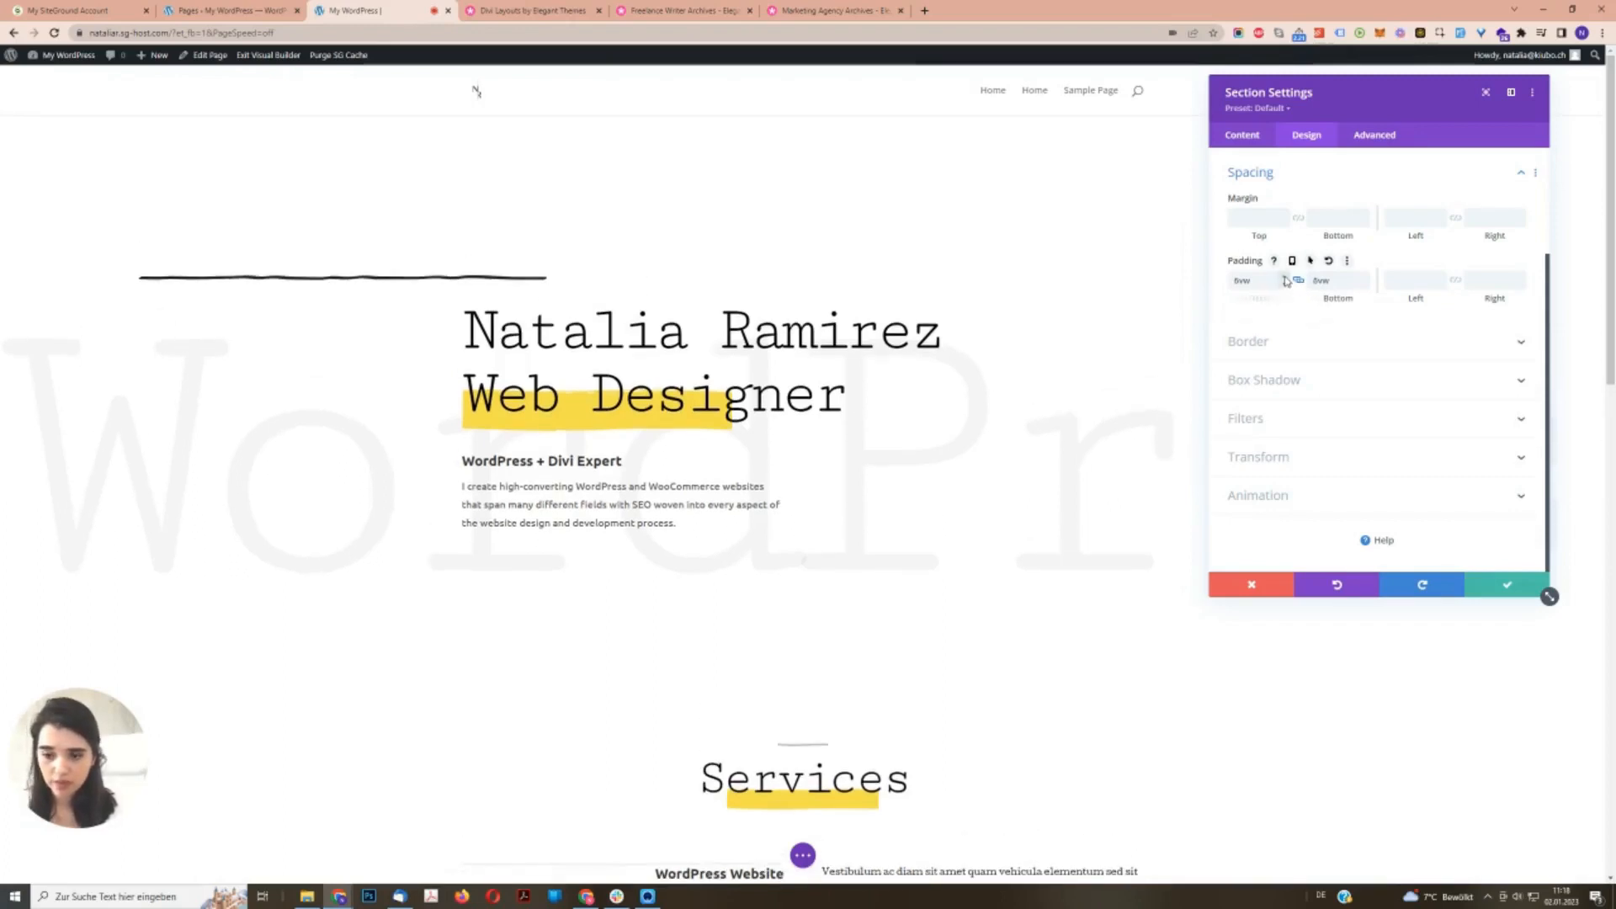
{"action": "left_click", "coordinate": [1285, 287]}
{"action": "left_click", "coordinate": [1286, 288]}
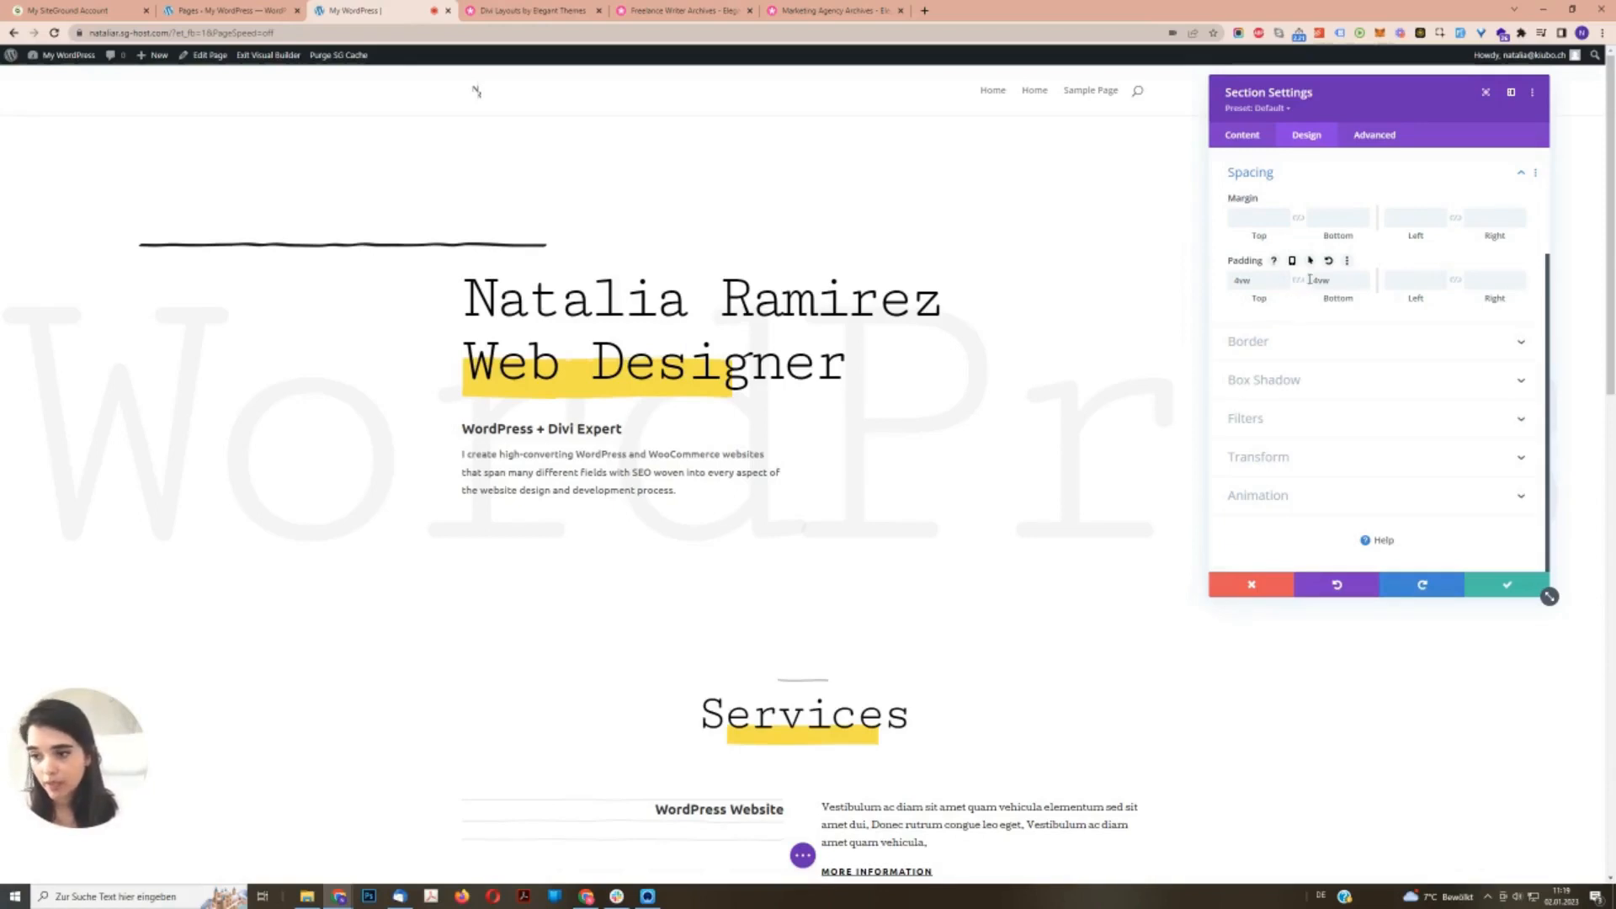
- Set the hero's bottom padding to 3vw and save the section settings
{"action": "left_click", "coordinate": [1365, 286]}
{"action": "left_click", "coordinate": [1365, 287]}
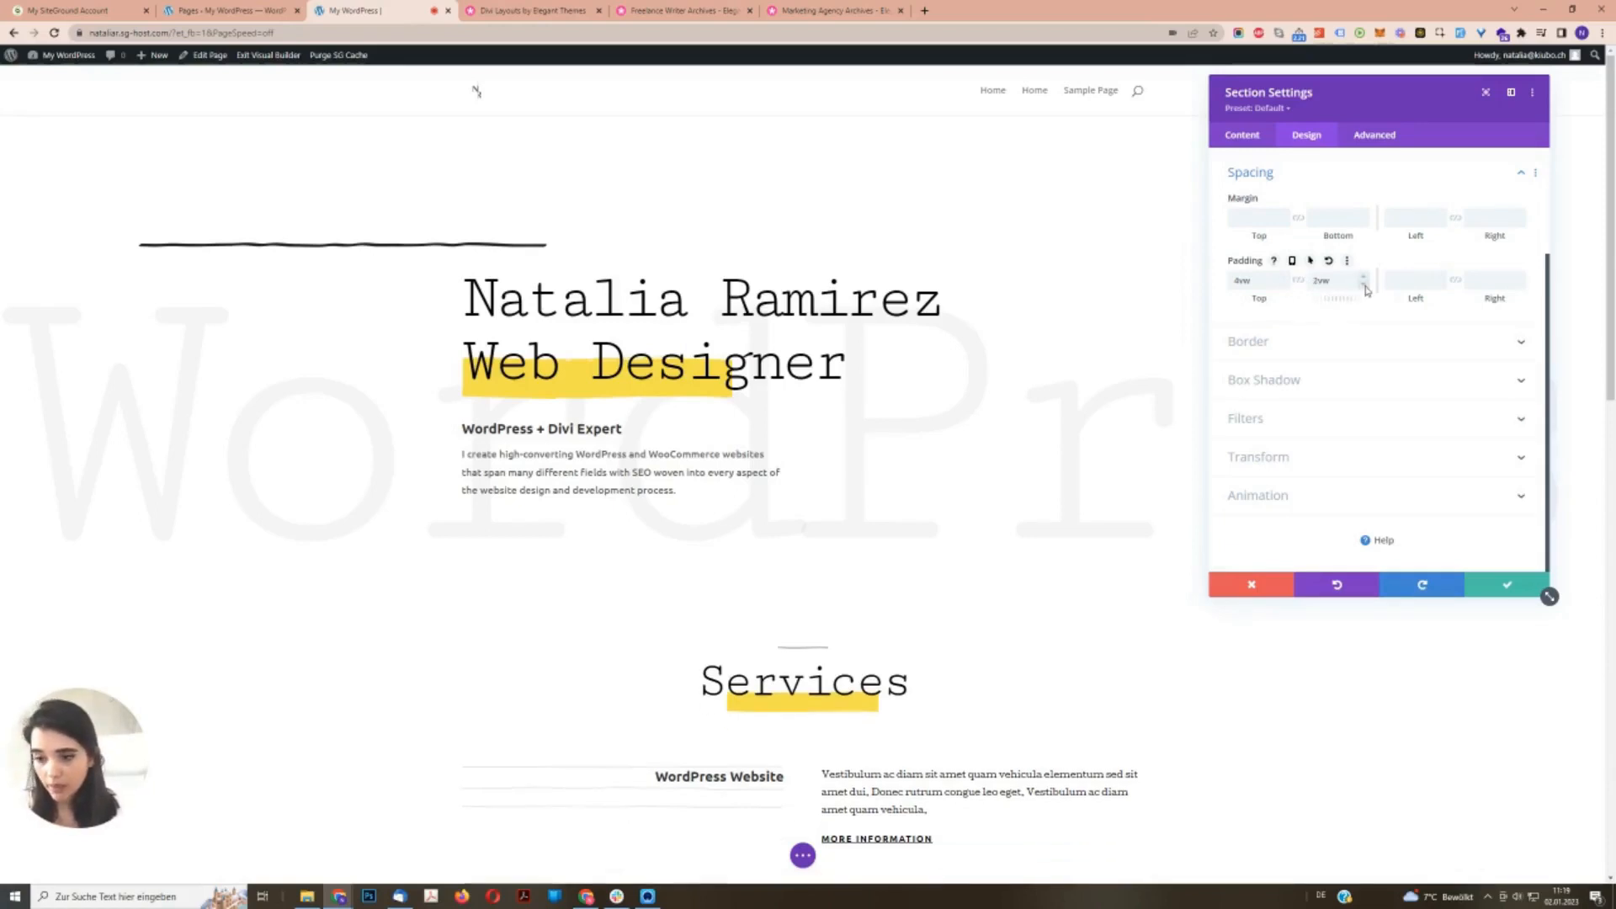
{"action": "left_click", "coordinate": [1365, 279]}
{"action": "scroll", "coordinate": [1155, 603], "scroll_direction": "down", "scroll_amount": 3}
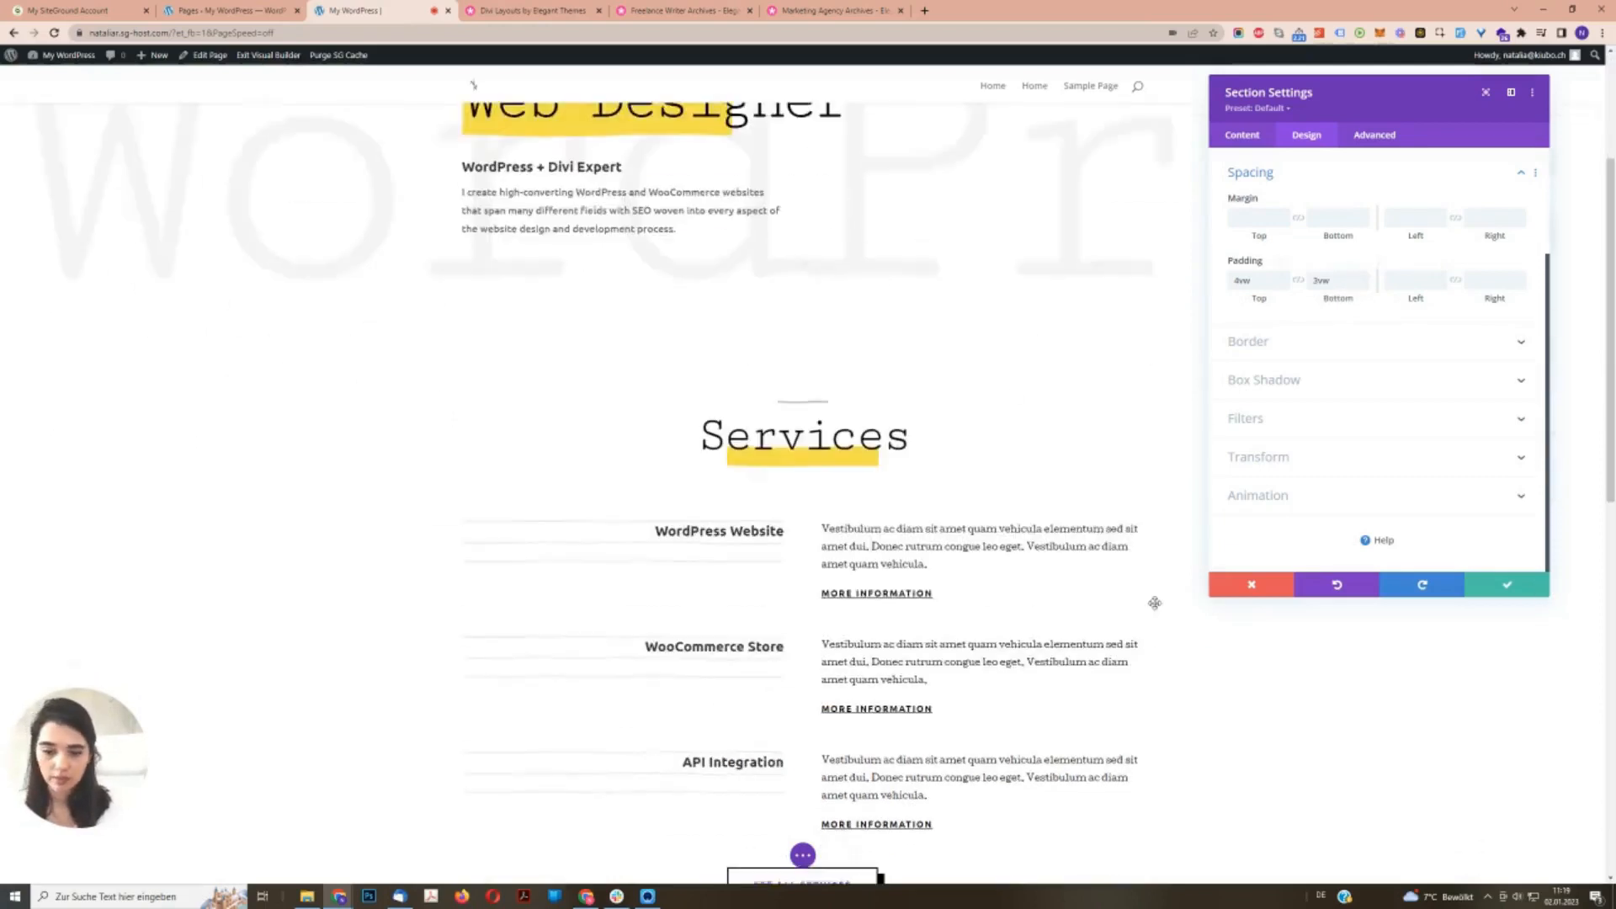
{"action": "scroll", "coordinate": [1156, 603], "scroll_direction": "down", "scroll_amount": 4}
{"action": "scroll", "coordinate": [1157, 601], "scroll_direction": "up", "scroll_amount": 7}
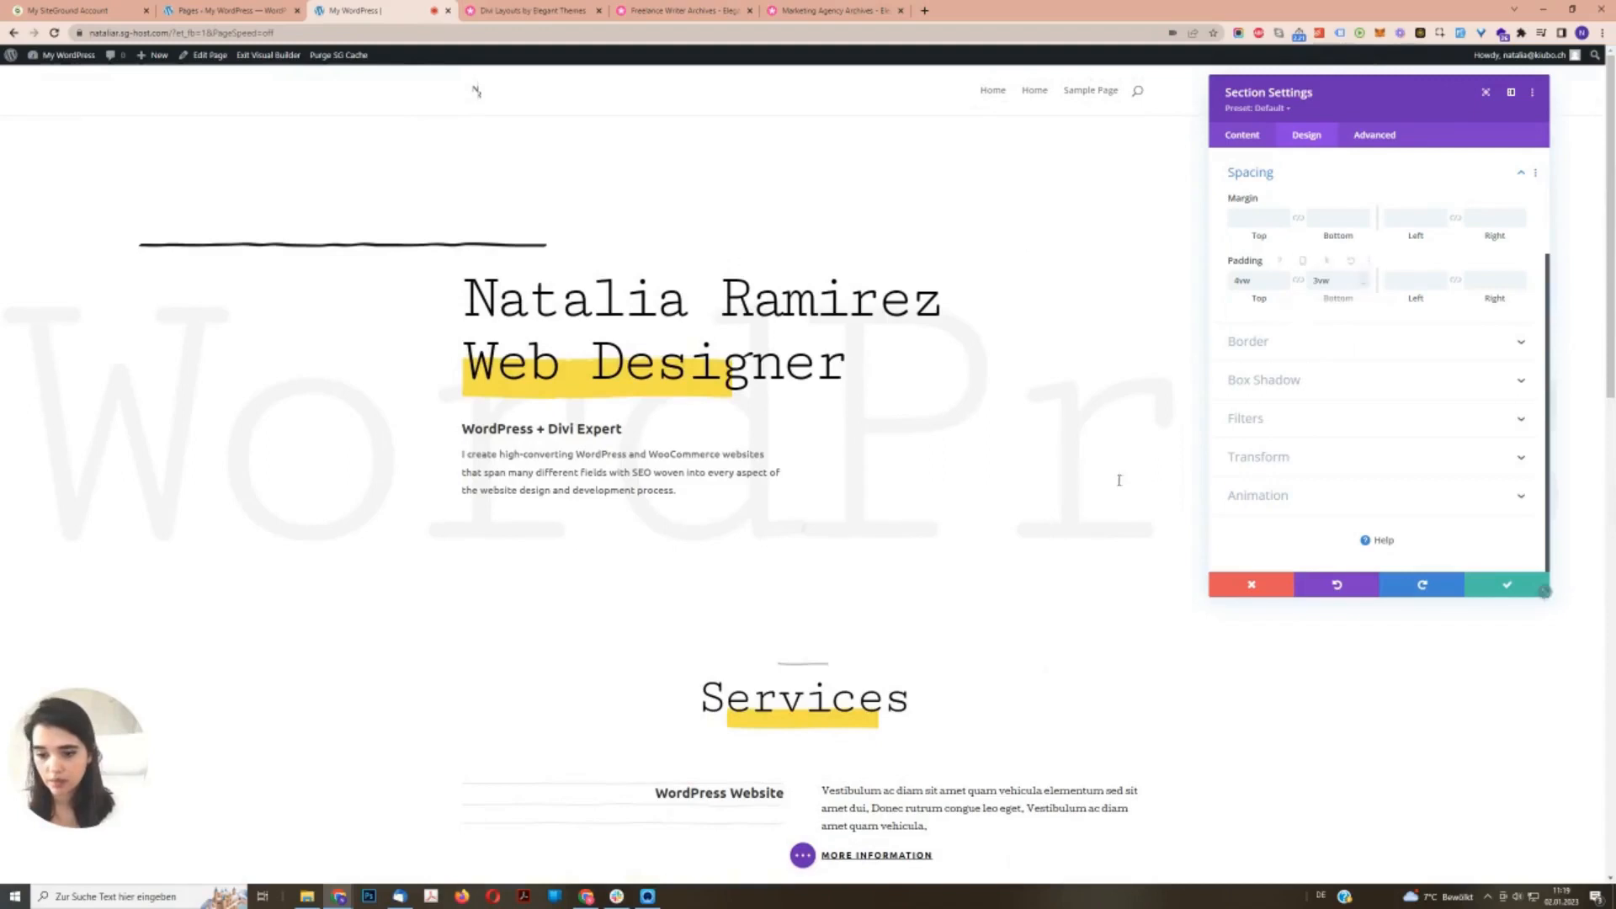
{"action": "left_click", "coordinate": [1511, 586]}
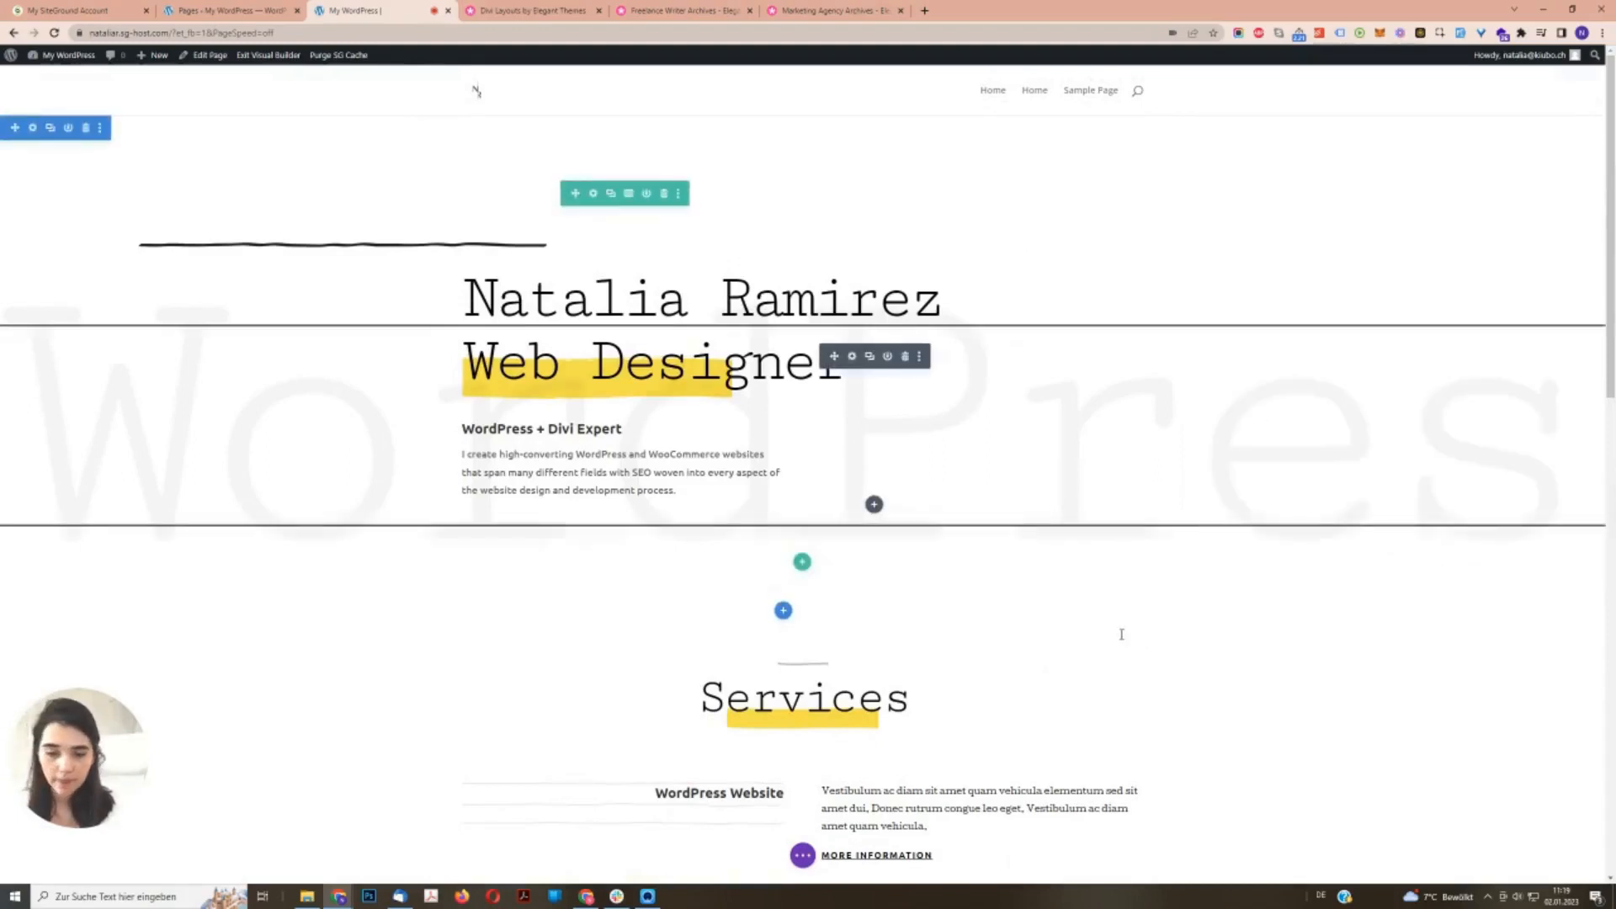
- Open the Services section's settings to show its margin and padding values
{"action": "scroll", "coordinate": [1118, 633], "scroll_direction": "down", "scroll_amount": 3}
{"action": "scroll", "coordinate": [1118, 634], "scroll_direction": "down", "scroll_amount": 1}
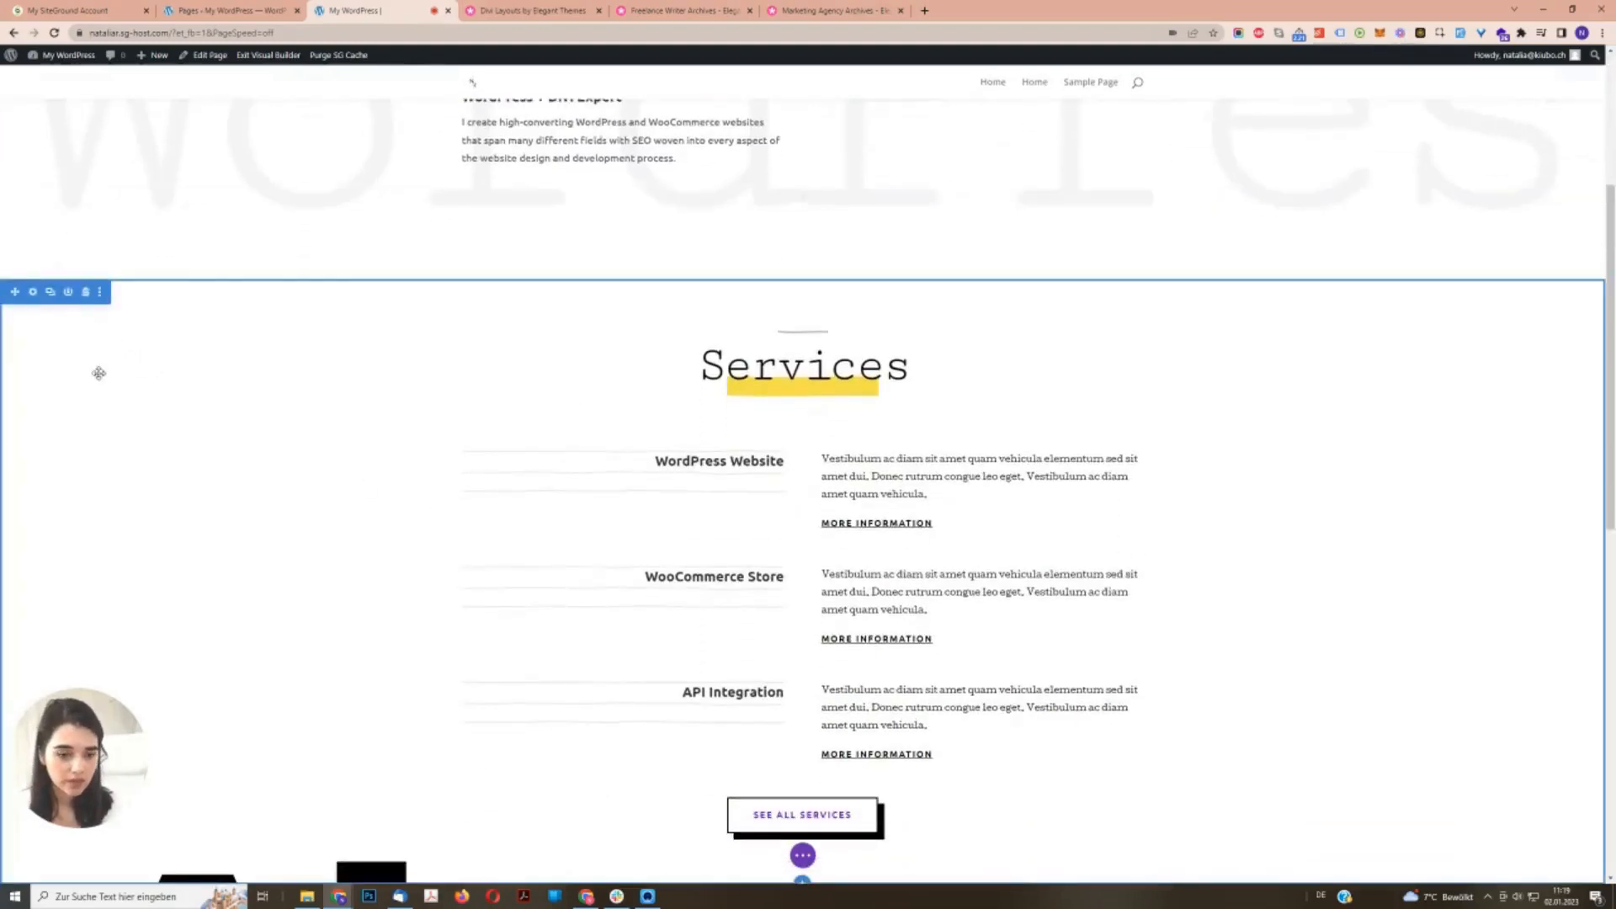
{"action": "scroll", "coordinate": [63, 362], "scroll_direction": "down", "scroll_amount": 1}
{"action": "left_click", "coordinate": [33, 229]}
{"action": "scroll", "coordinate": [642, 707], "scroll_direction": "down", "scroll_amount": 2}
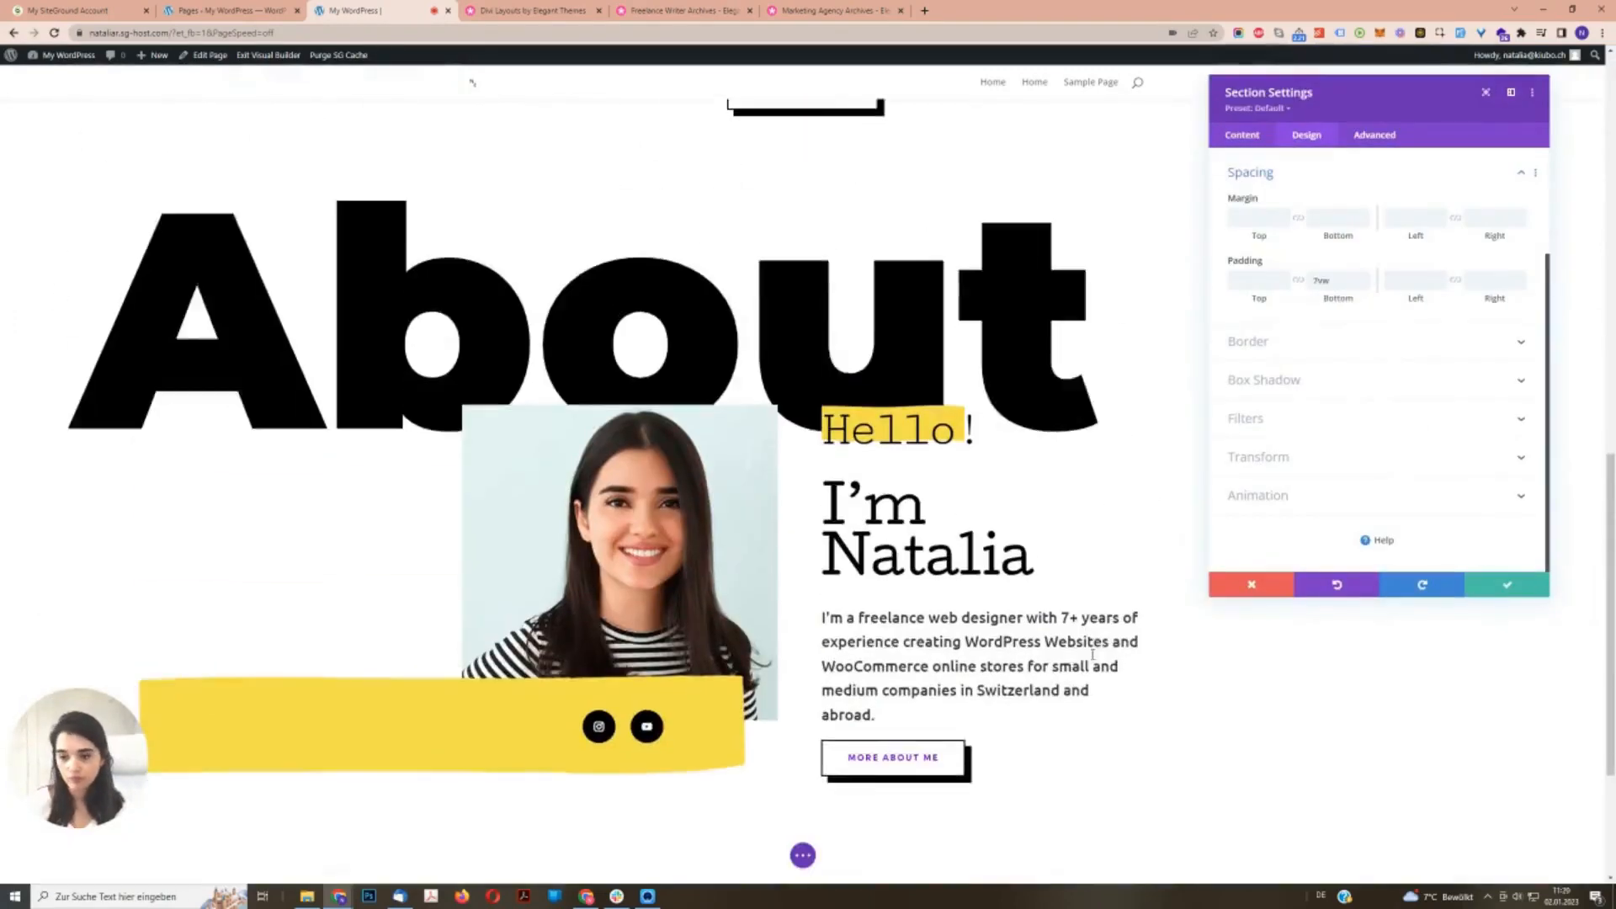
{"action": "scroll", "coordinate": [1129, 558], "scroll_direction": "up", "scroll_amount": 3}
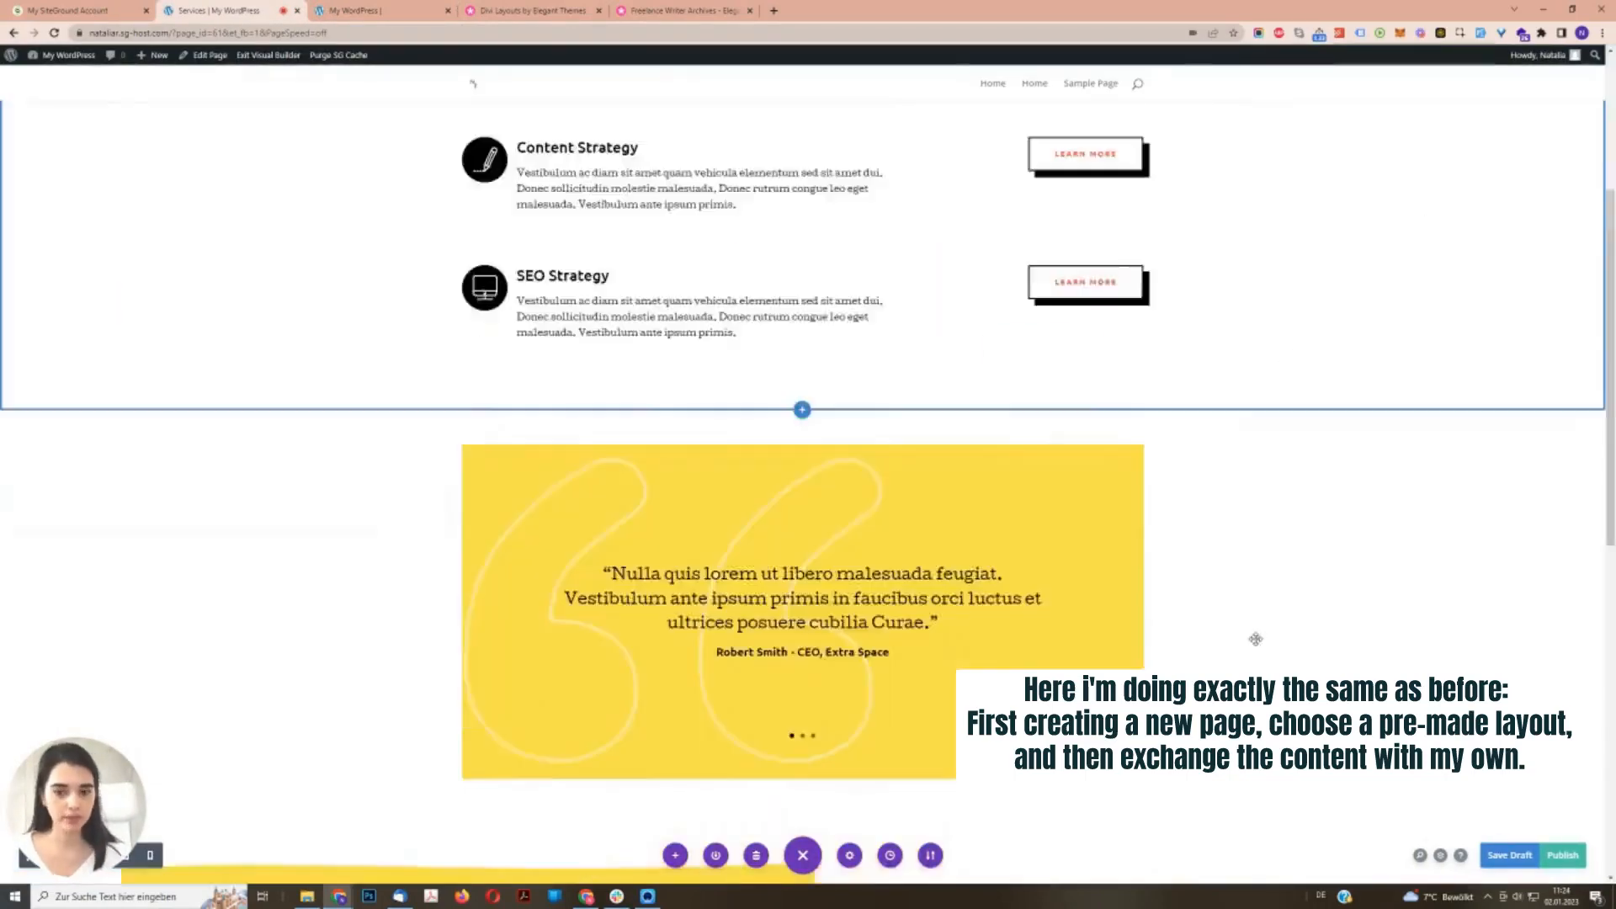
- Set the consultation button's link URL to /contact and save it
{"action": "scroll", "coordinate": [394, 744], "scroll_direction": "down", "scroll_amount": 8}
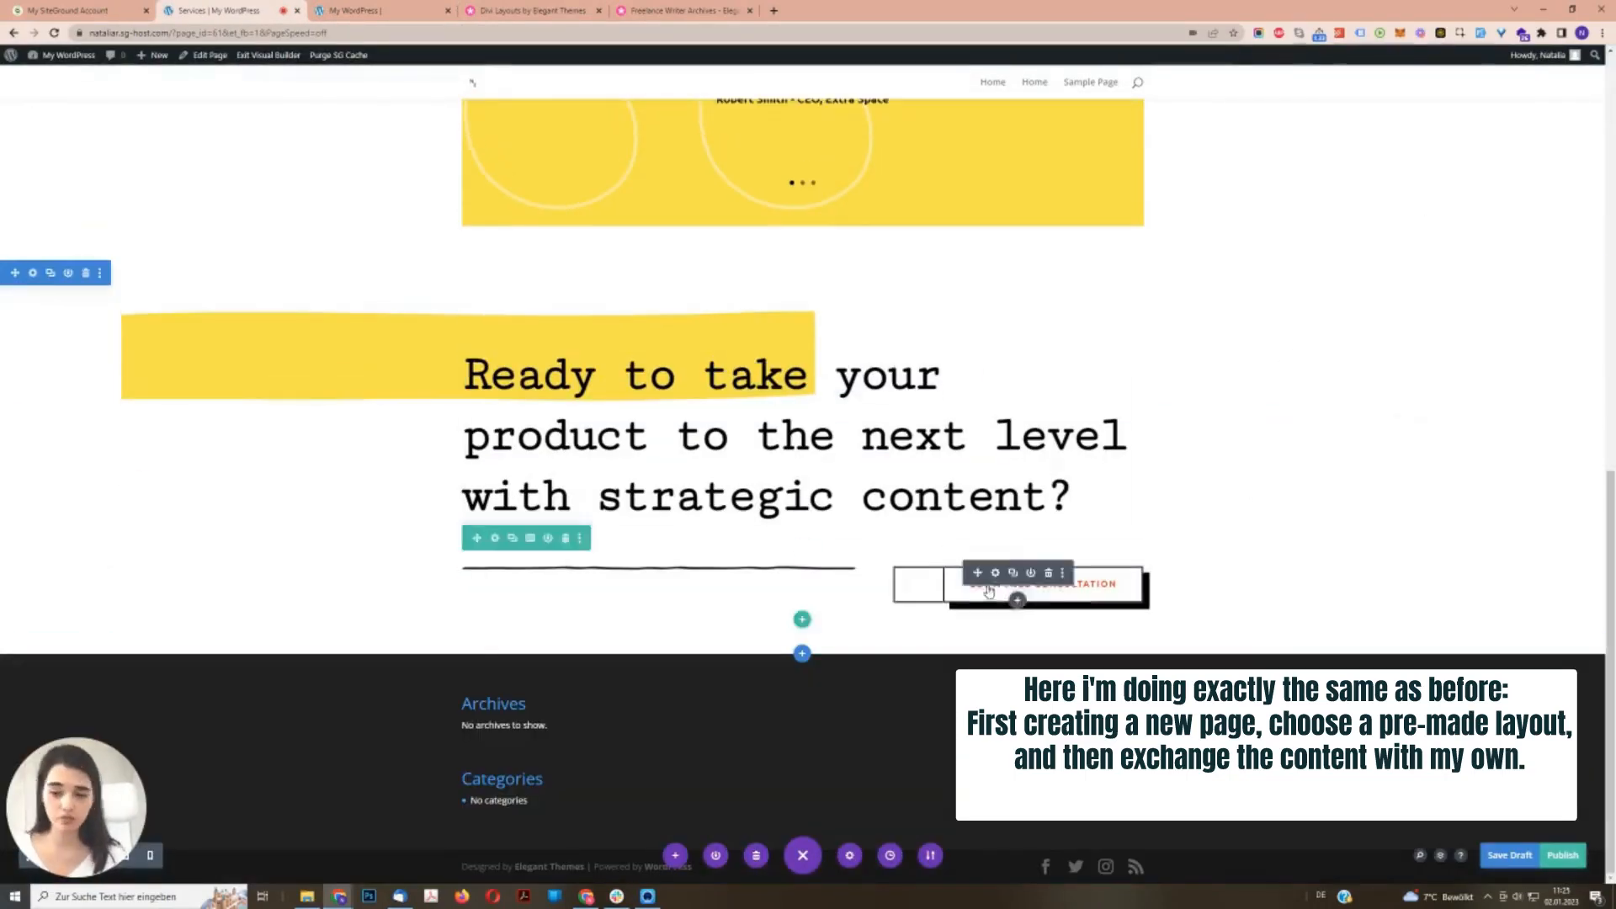
{"action": "left_click", "coordinate": [995, 585]}
{"action": "left_click", "coordinate": [1285, 280]}
{"action": "type", "text": "/contact"}
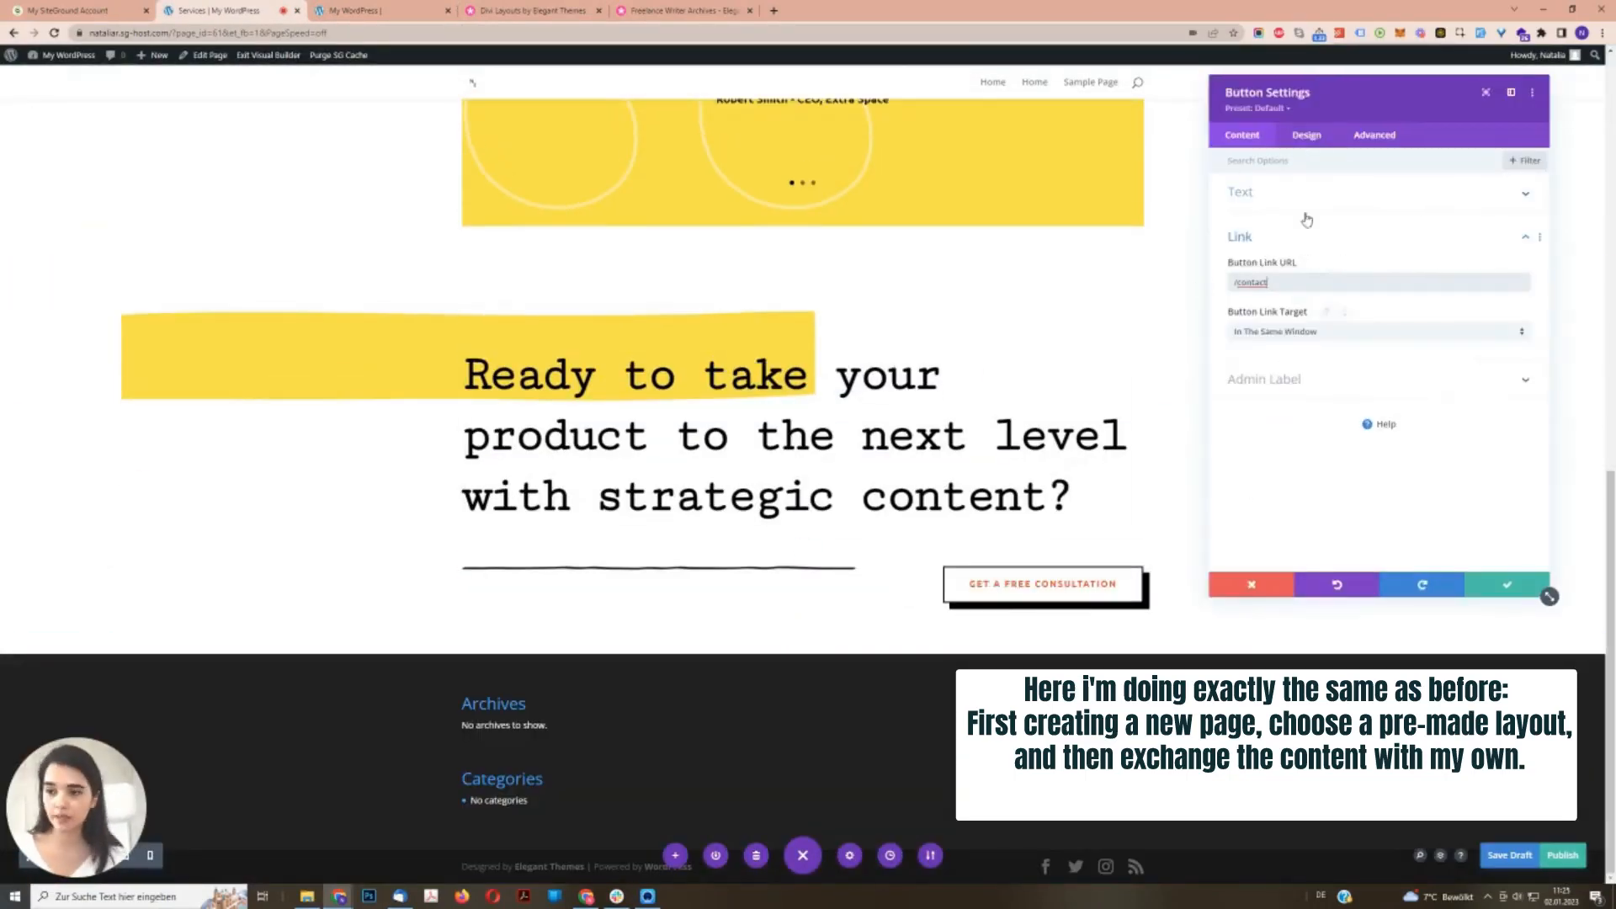
{"action": "left_click", "coordinate": [1507, 584]}
- Open the first Services blurb's settings for editing
{"action": "scroll", "coordinate": [1337, 488], "scroll_direction": "up", "scroll_amount": 7}
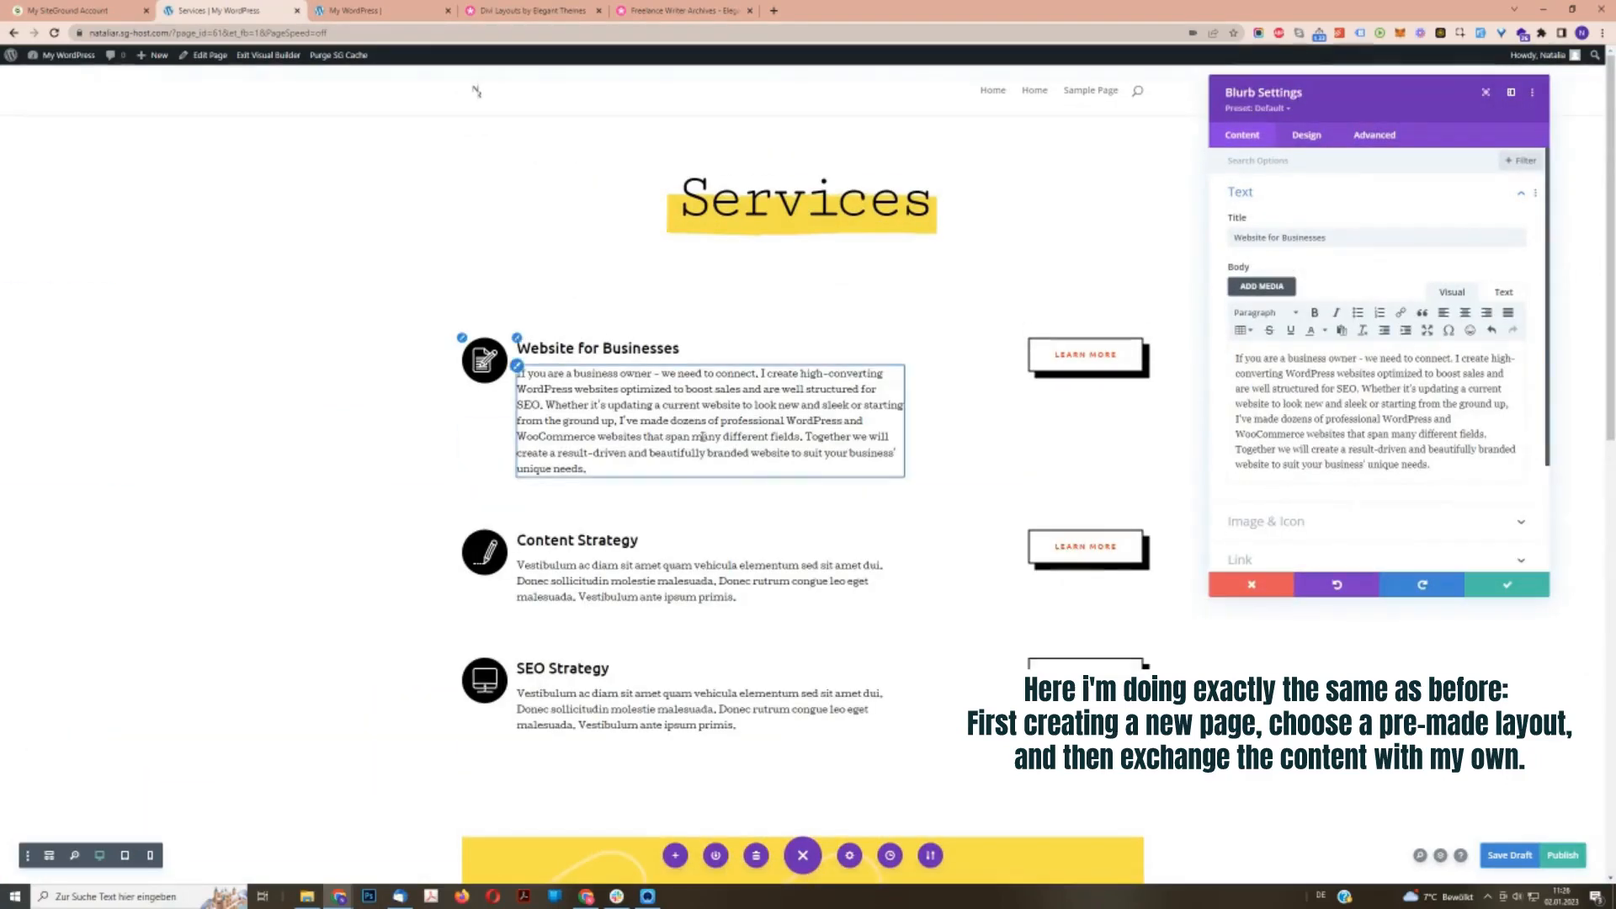
{"action": "left_click", "coordinate": [1506, 584]}
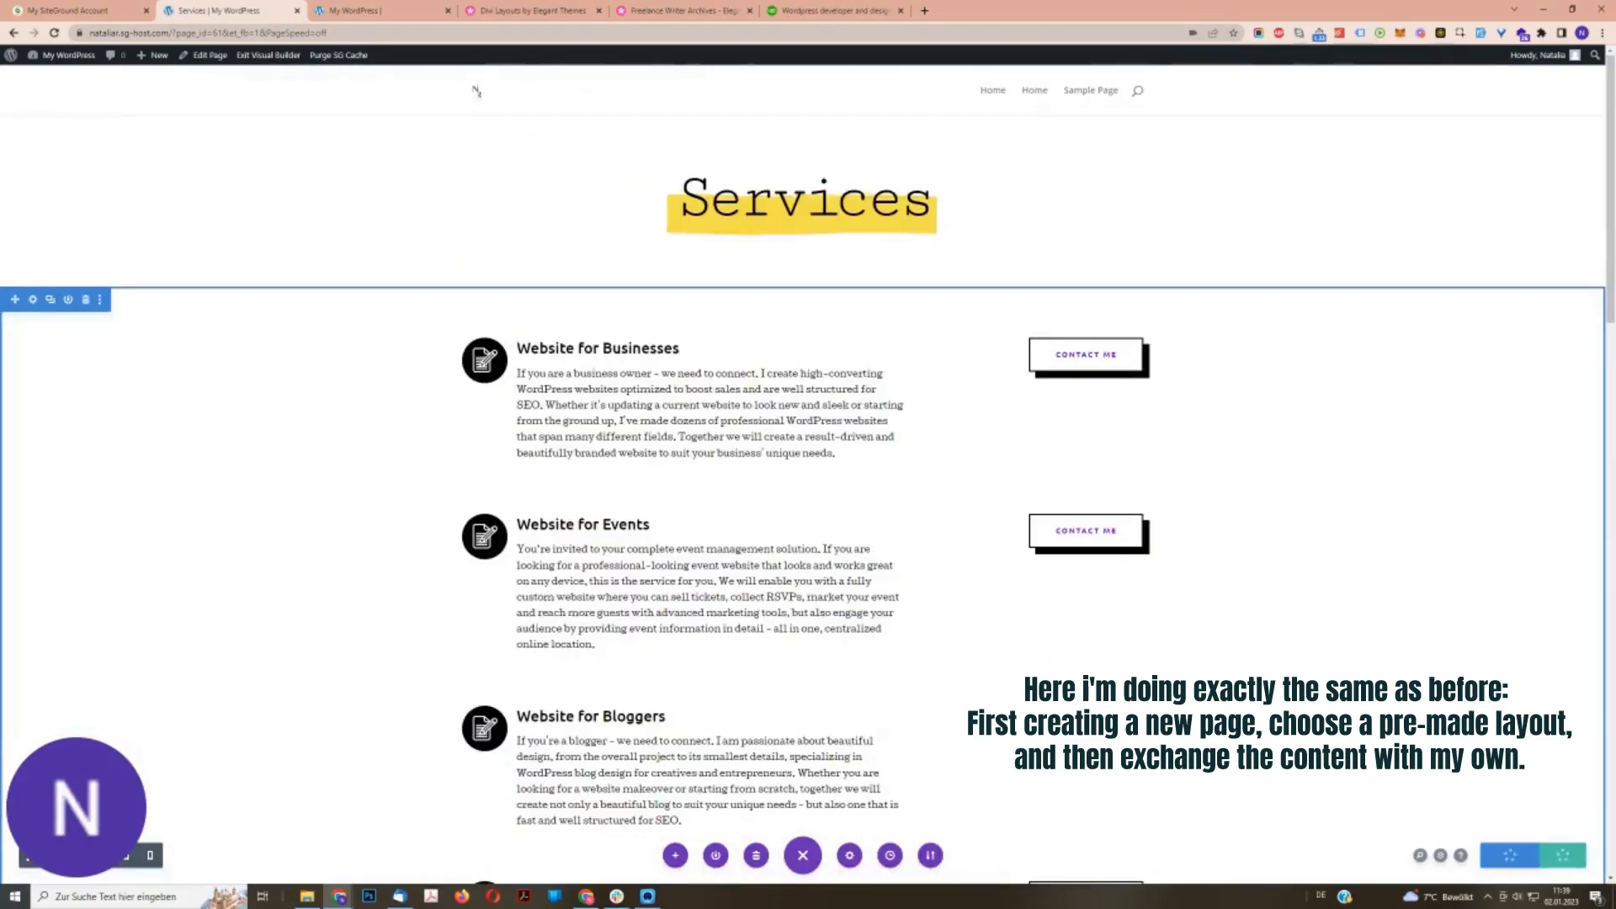
{"action": "scroll", "coordinate": [1335, 364], "scroll_direction": "down", "scroll_amount": 10}
{"action": "scroll", "coordinate": [1046, 515], "scroll_direction": "up", "scroll_amount": 15}
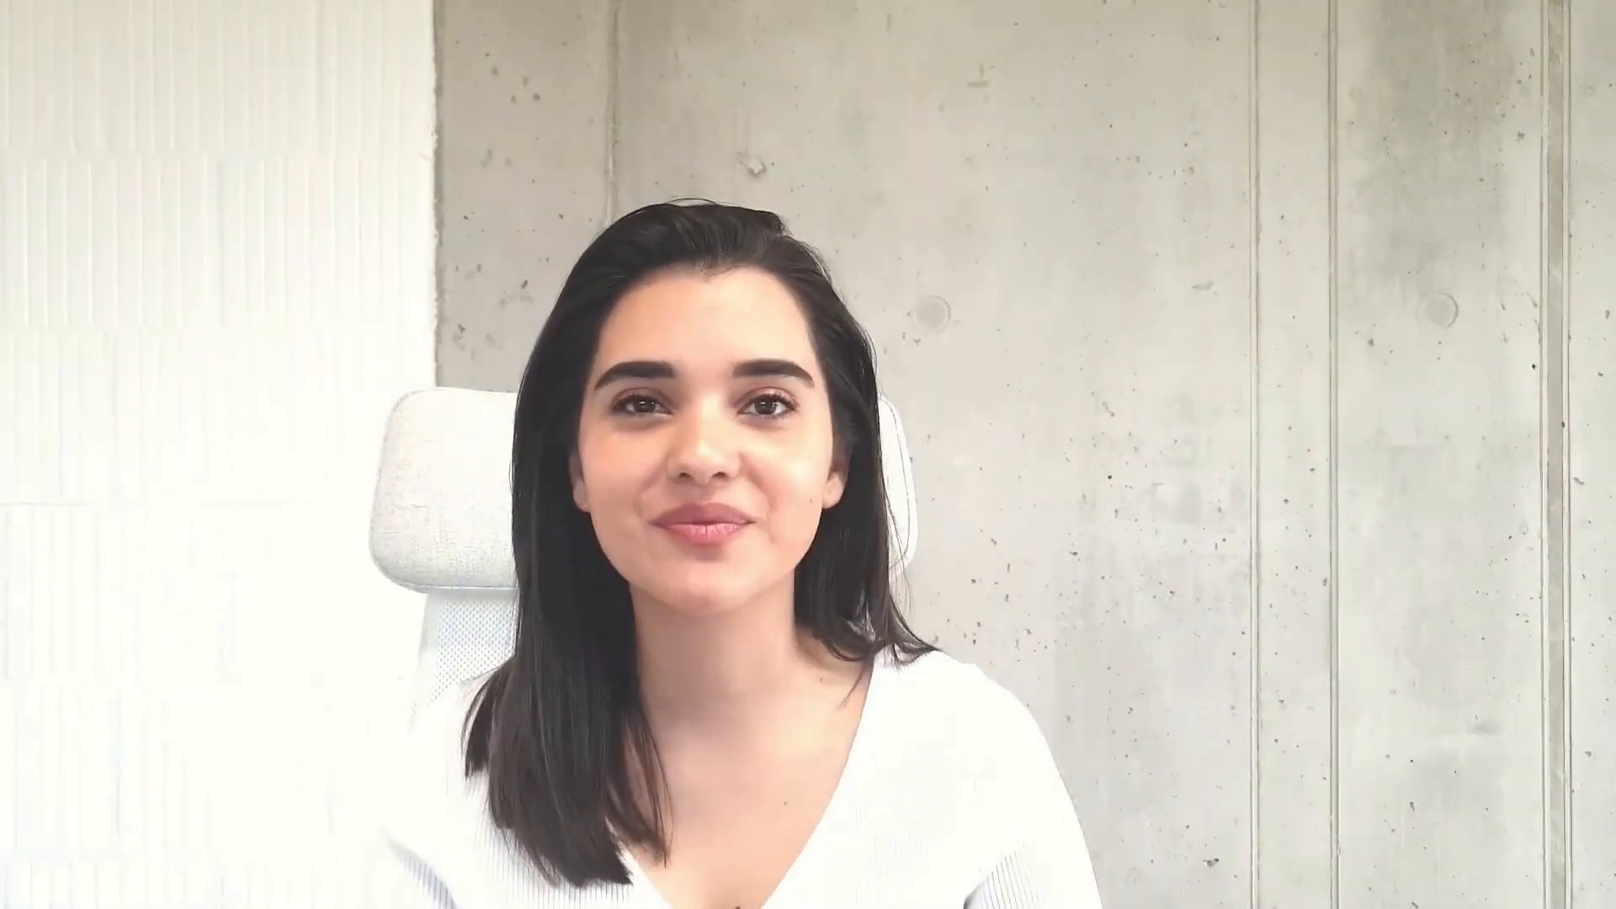
- Create a new Divi page from a premade library layout and open a text module for editing
{"action": "left_click", "coordinate": [184, 88]}
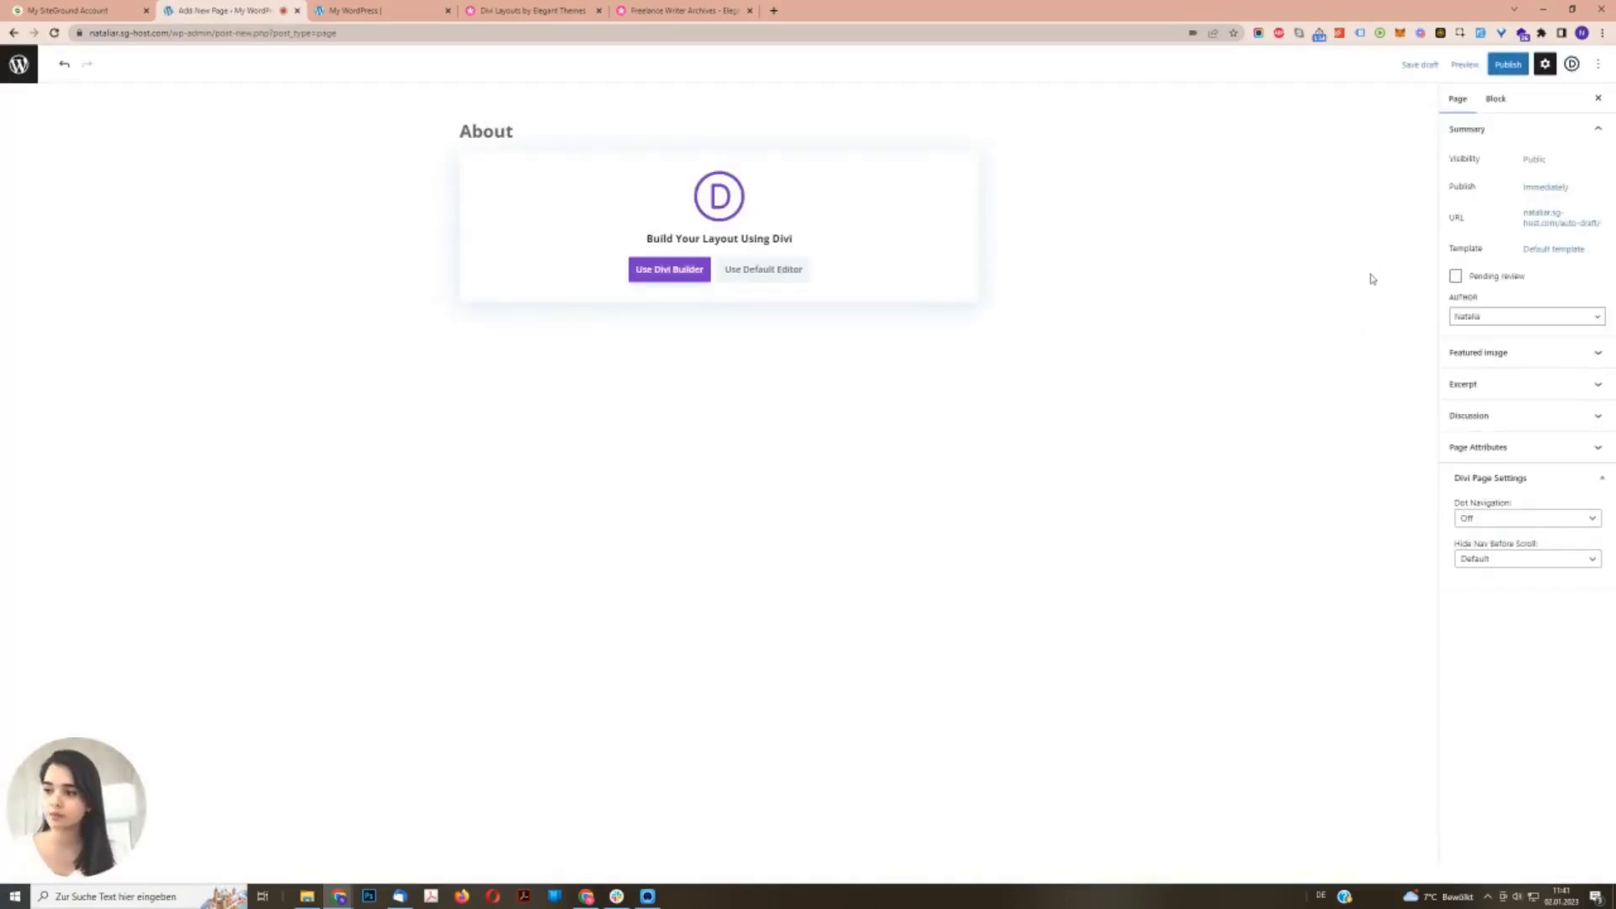
{"action": "left_click", "coordinate": [671, 271]}
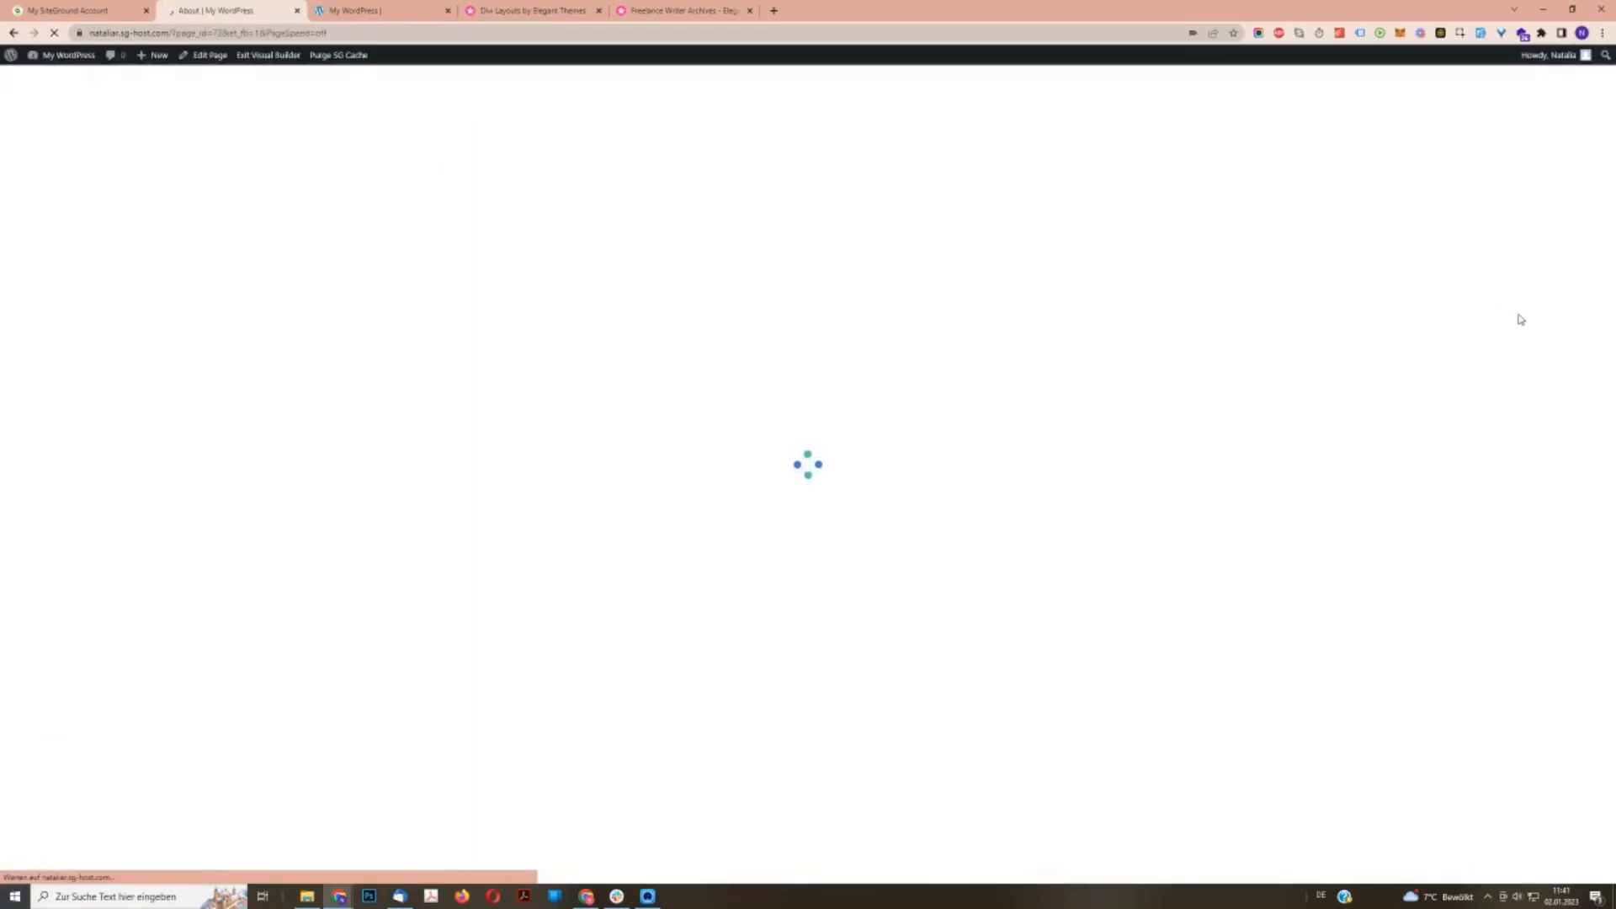
{"action": "left_click", "coordinate": [715, 769]}
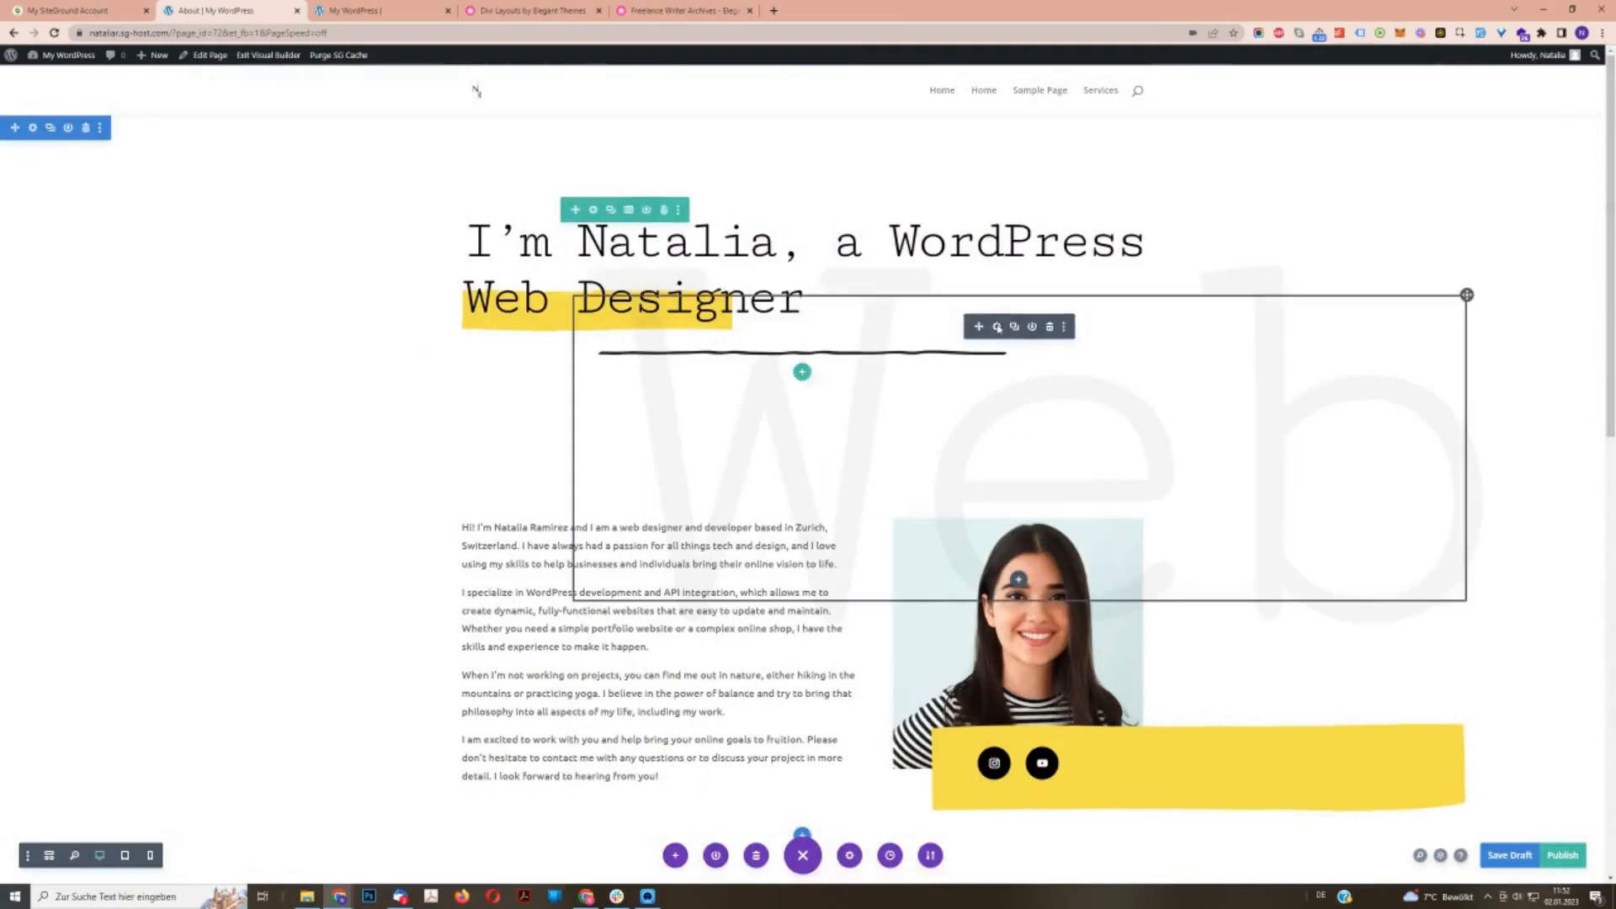
{"action": "left_click", "coordinate": [999, 326]}
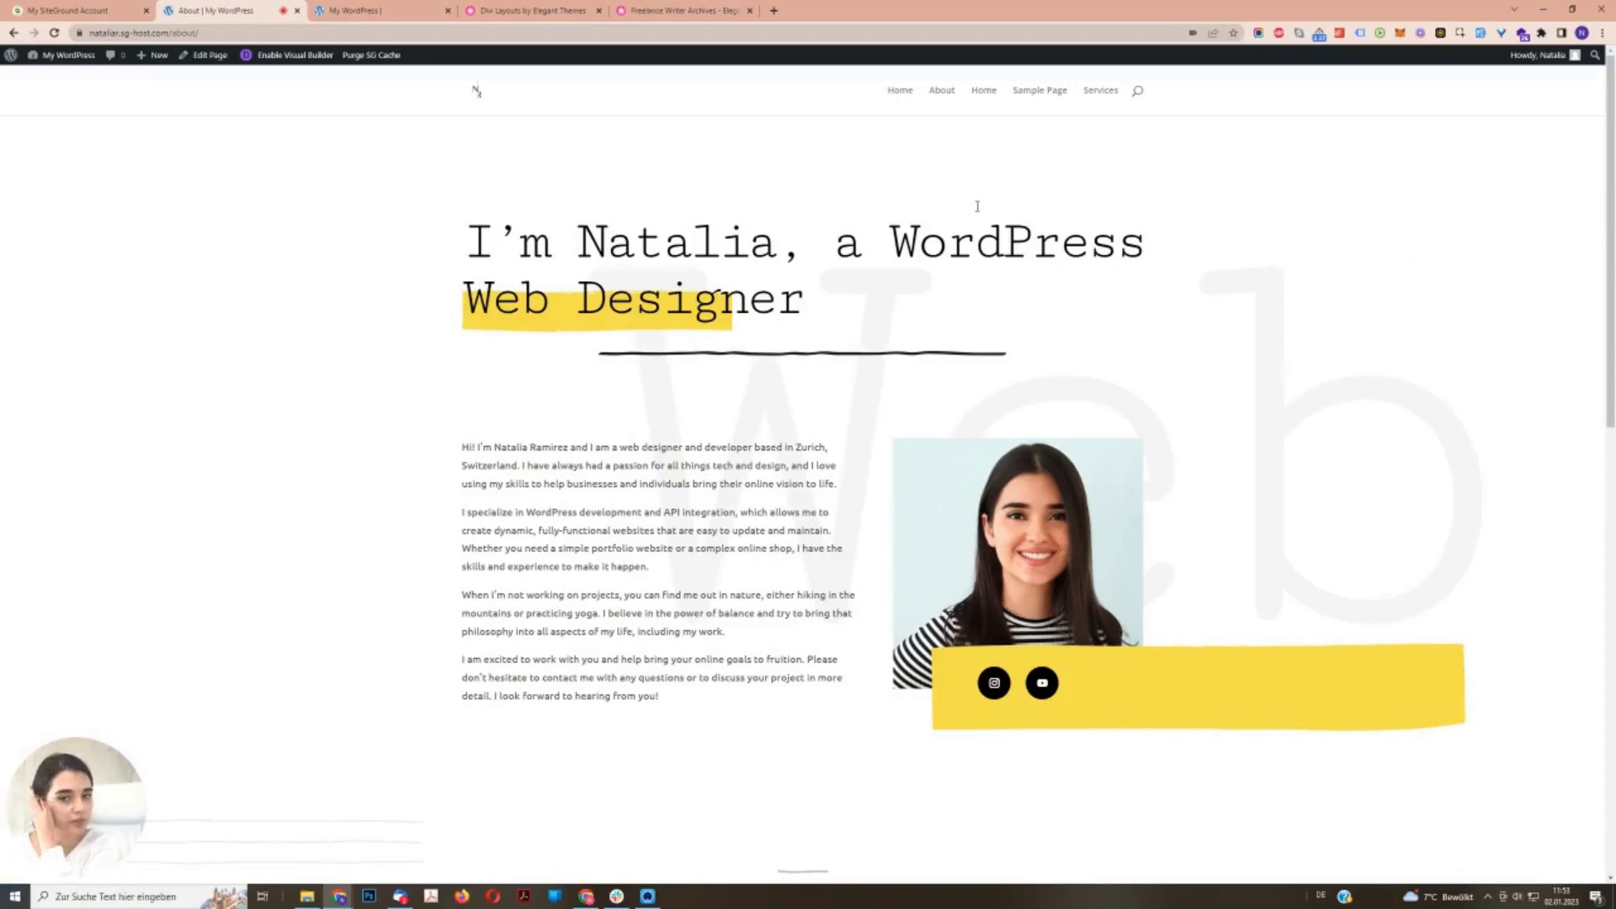
- Scroll through the published About page to review its sections
{"action": "scroll", "coordinate": [1441, 371], "scroll_direction": "down", "scroll_amount": 9}
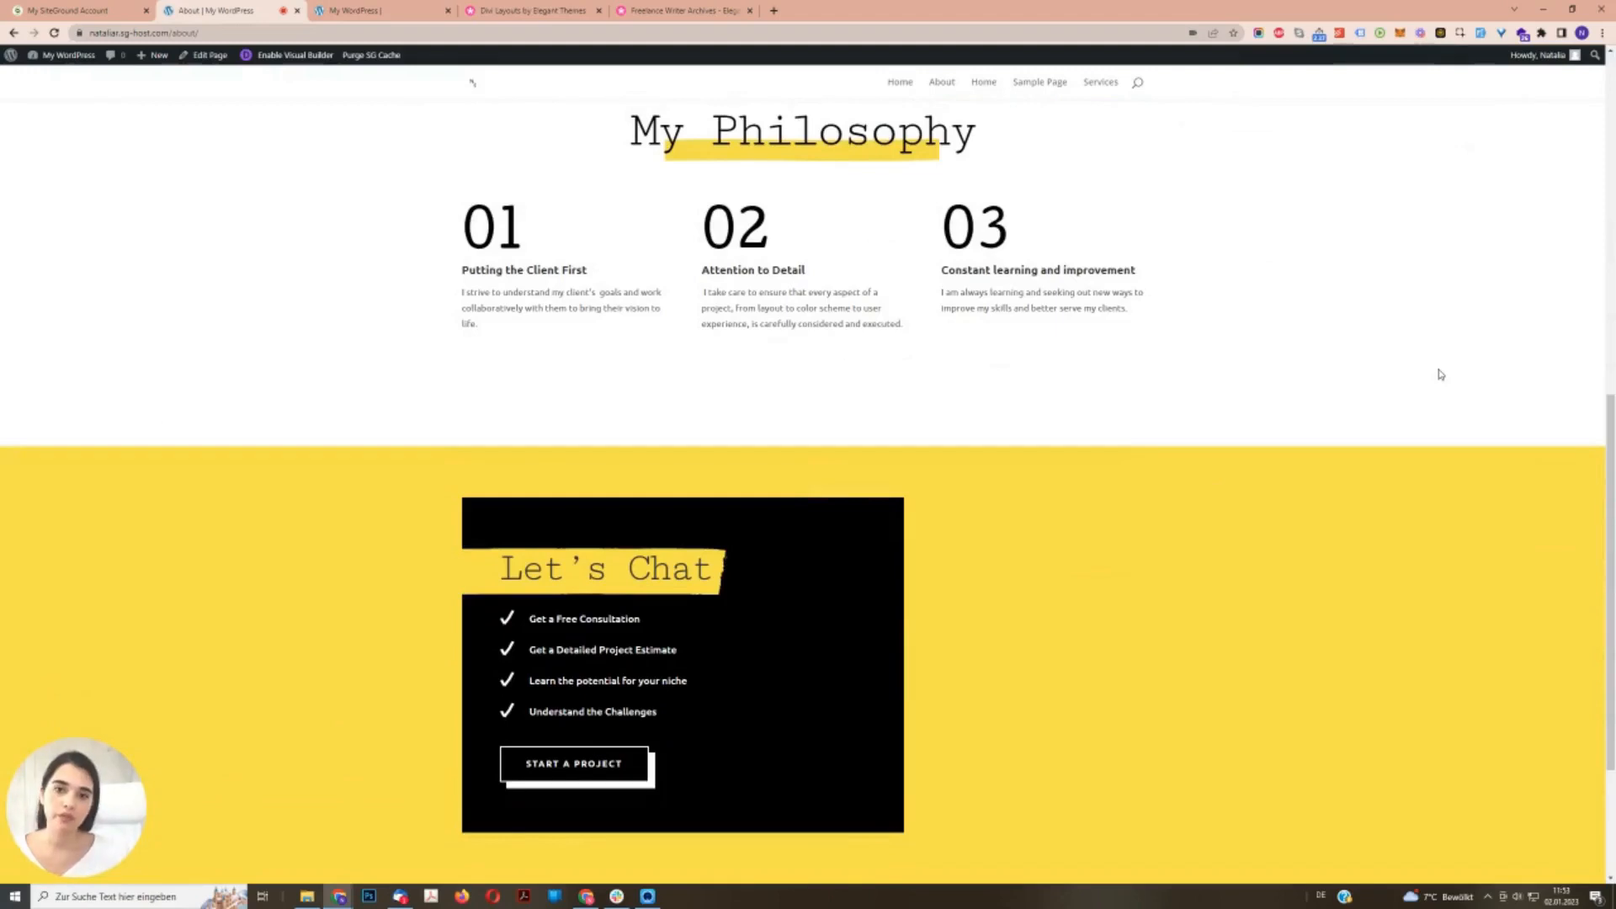
{"action": "scroll", "coordinate": [1442, 375], "scroll_direction": "down", "scroll_amount": 3}
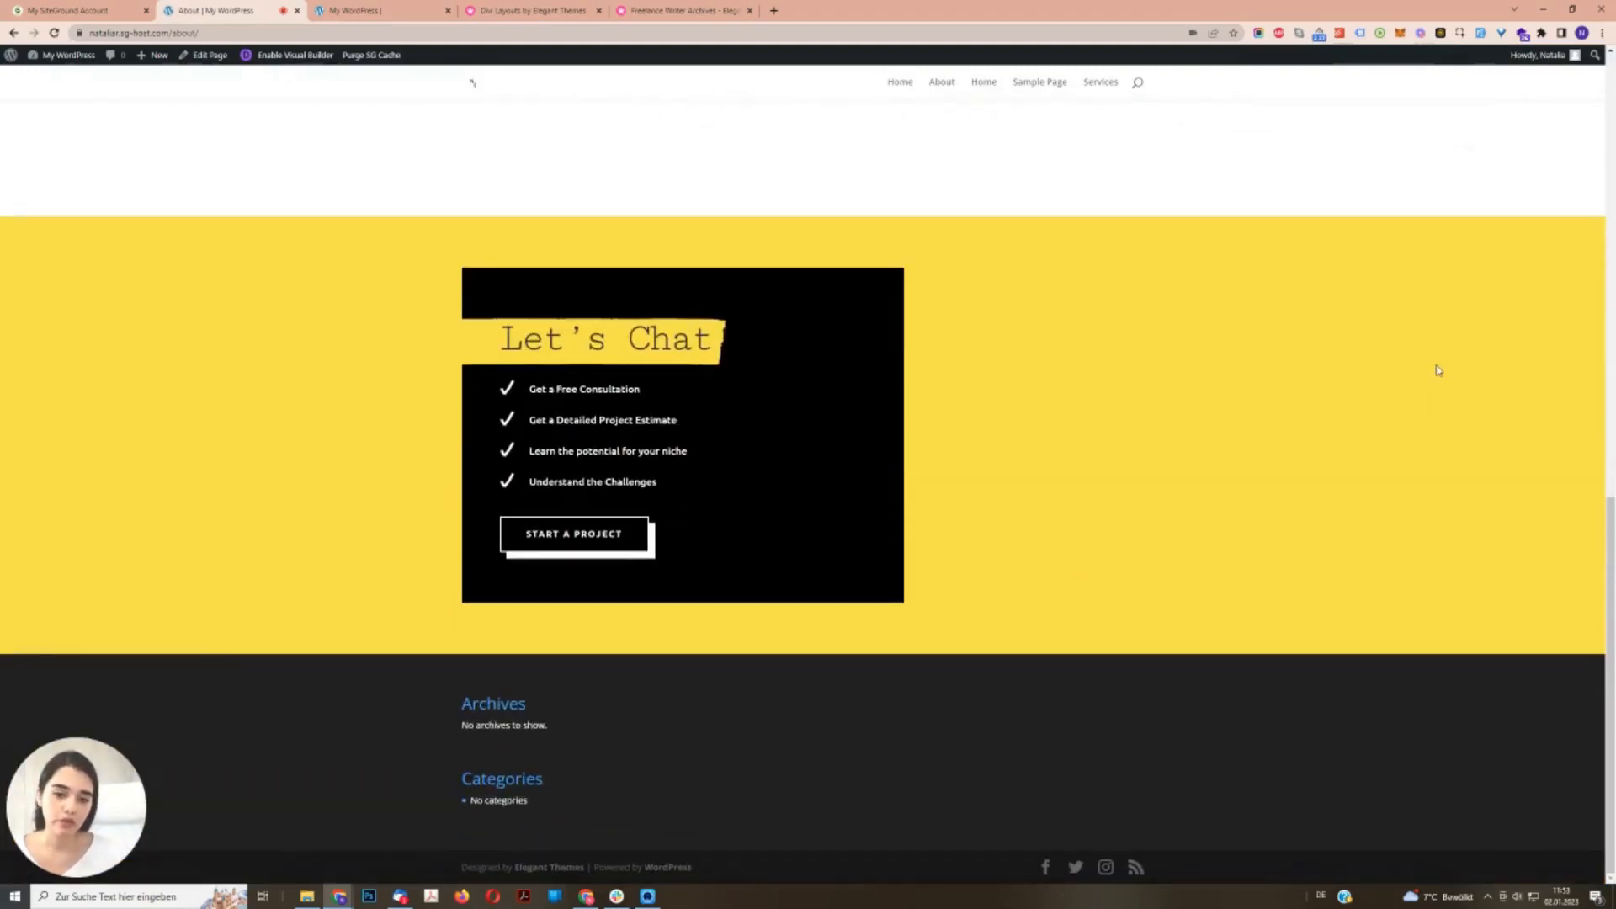
{"action": "scroll", "coordinate": [1439, 370], "scroll_direction": "up", "scroll_amount": 12}
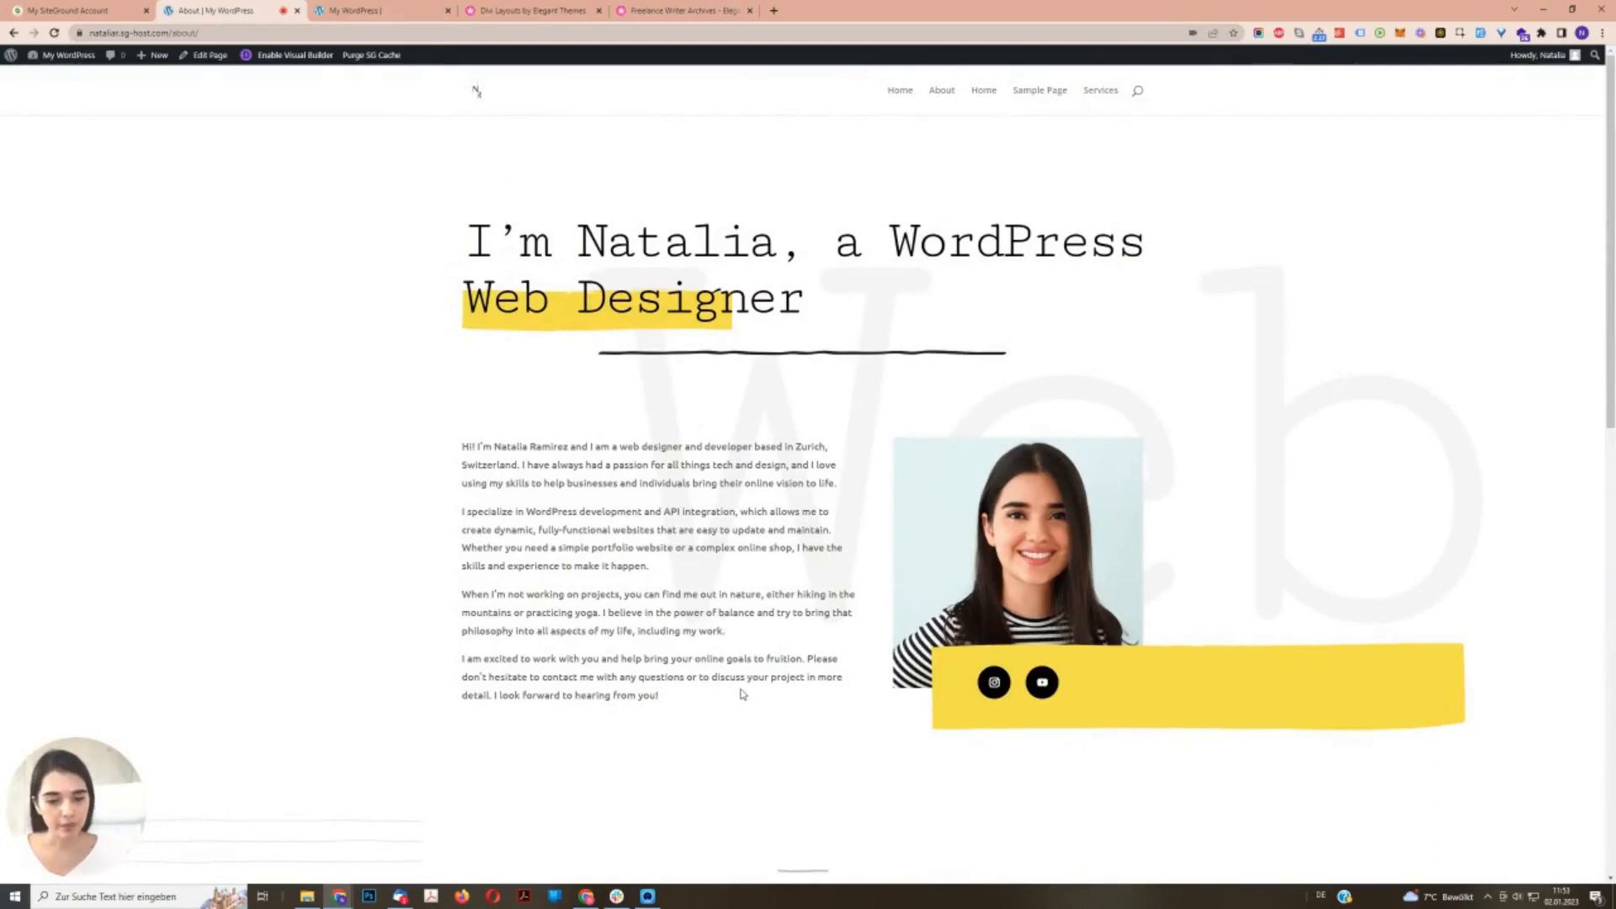
{"action": "scroll", "coordinate": [741, 682], "scroll_direction": "down", "scroll_amount": 5}
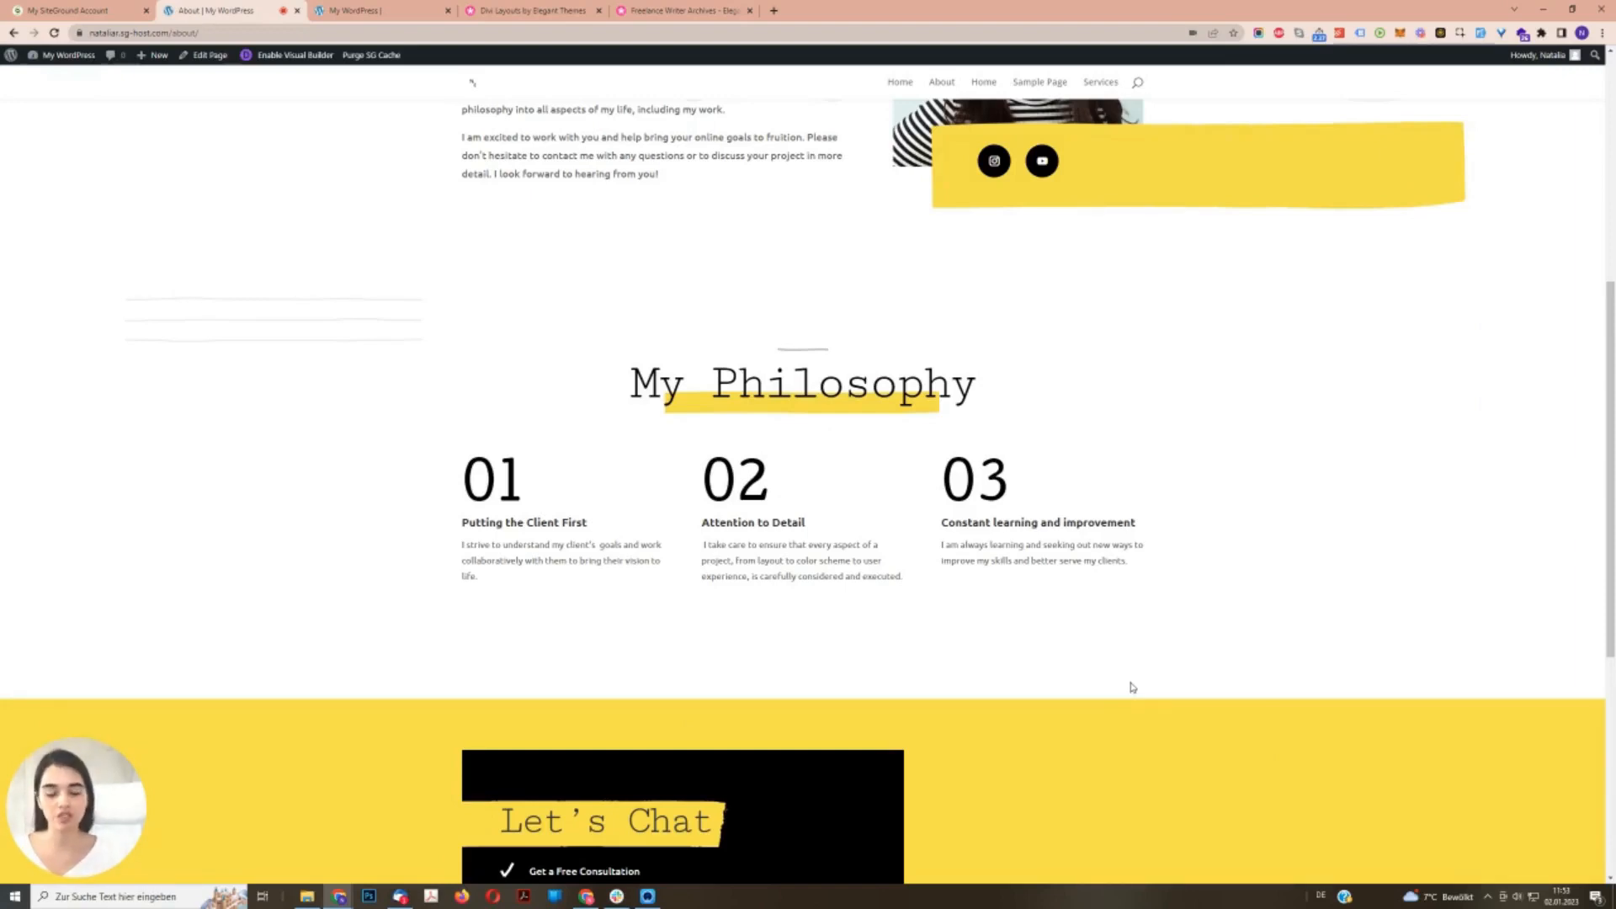
{"action": "scroll", "coordinate": [1133, 688], "scroll_direction": "down", "scroll_amount": 5}
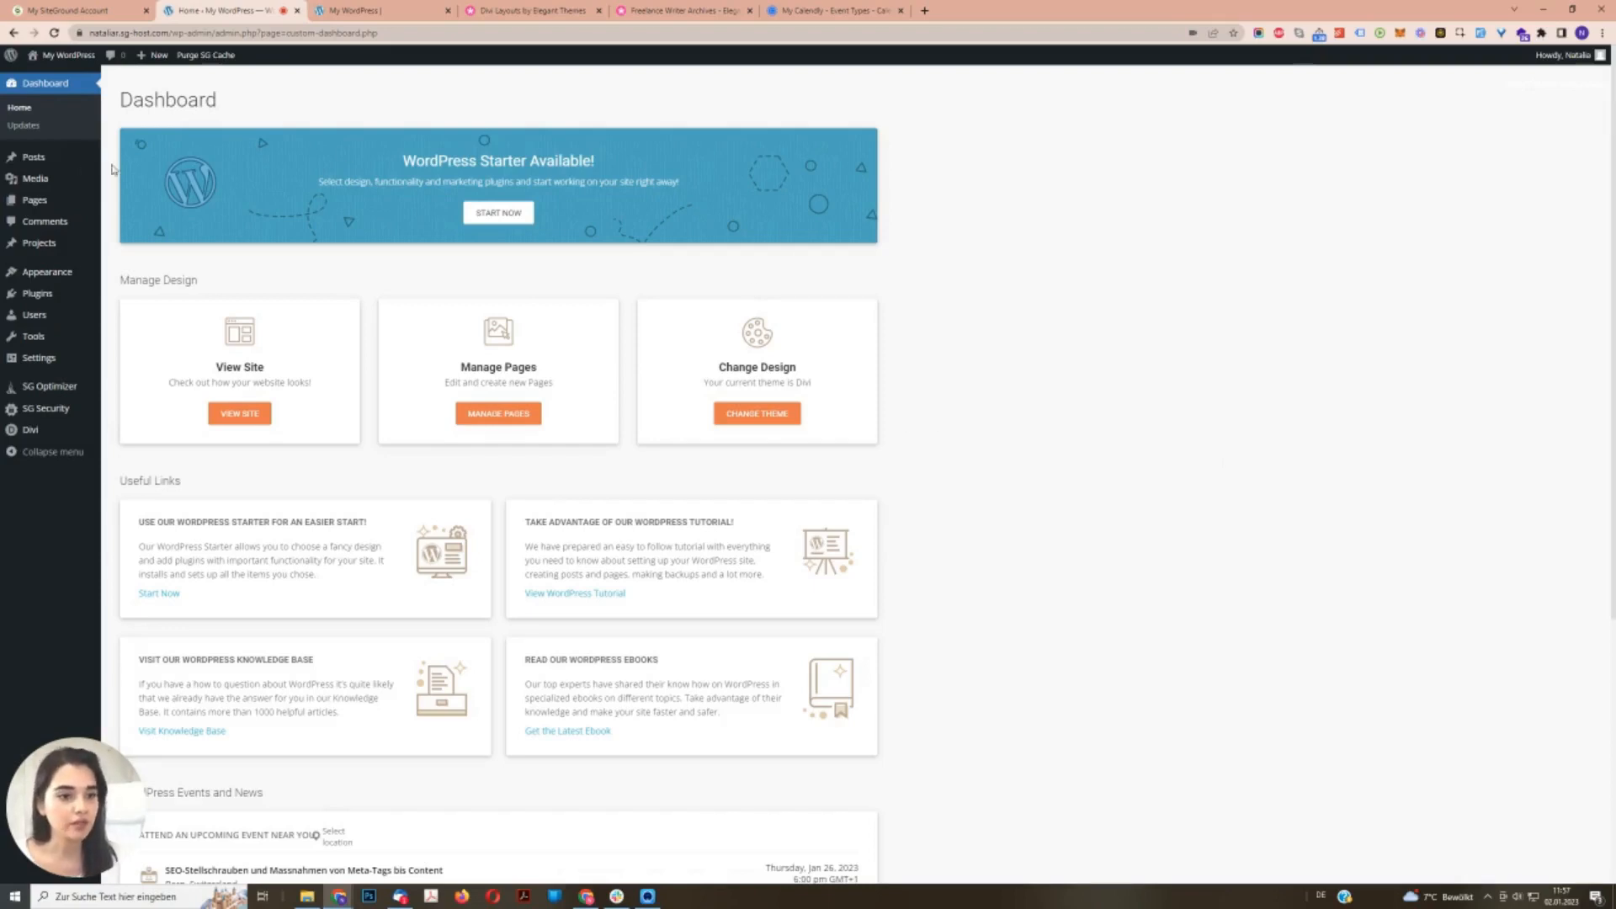
- Add a new Contact page and delete its email and social links module
{"action": "left_click", "coordinate": [34, 200]}
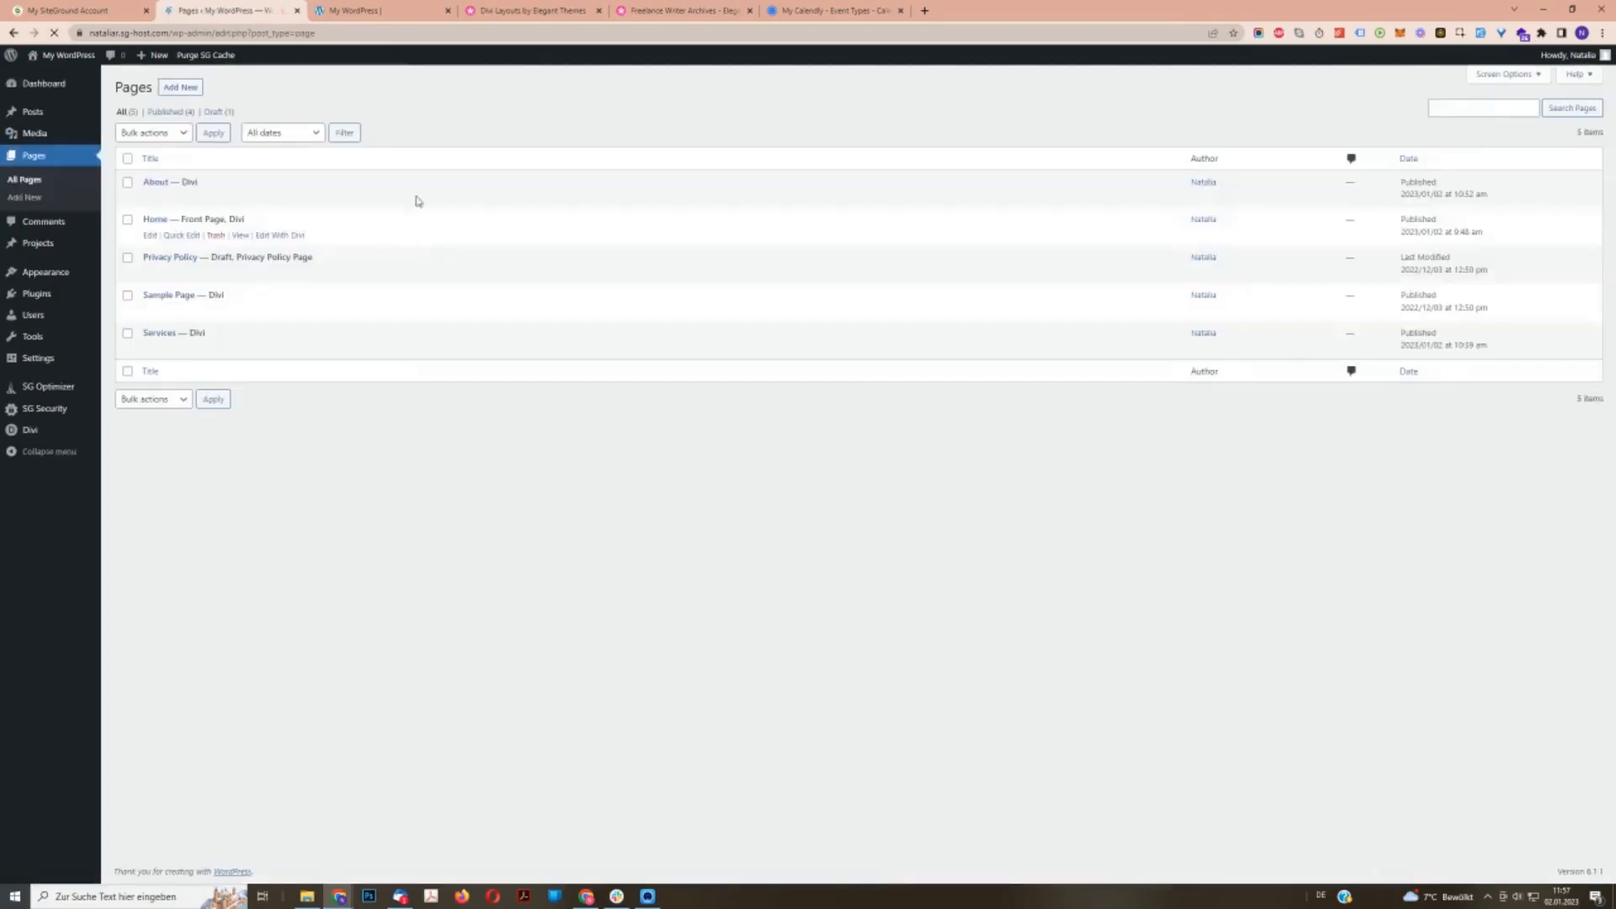
{"action": "left_click", "coordinate": [193, 89]}
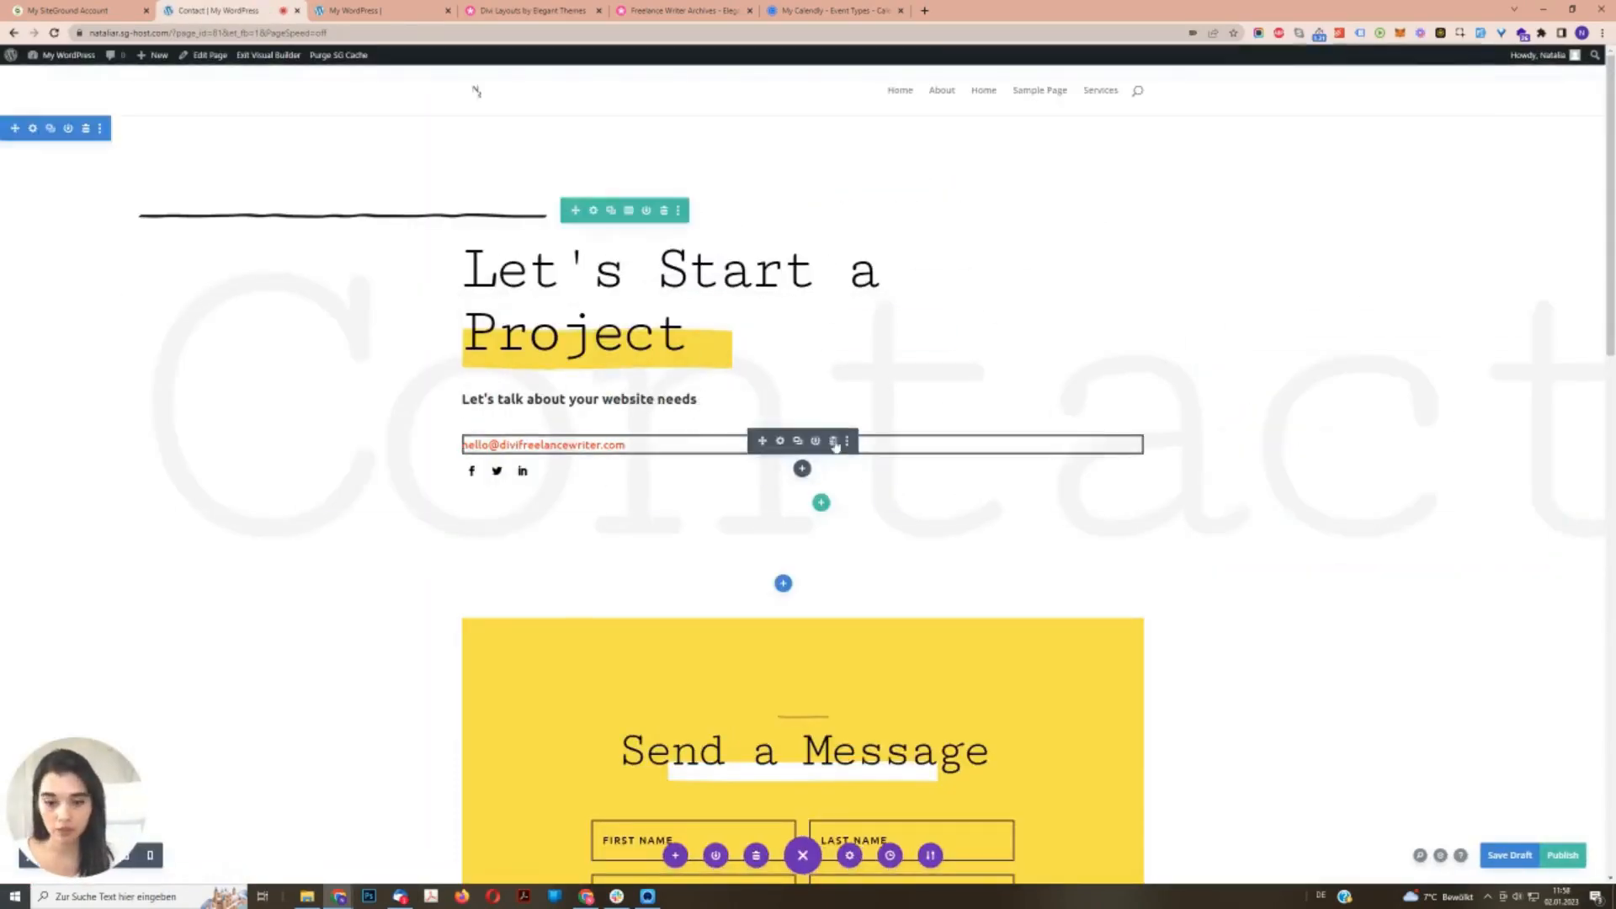
{"action": "left_click", "coordinate": [834, 442]}
{"action": "scroll", "coordinate": [926, 336], "scroll_direction": "down", "scroll_amount": 3}
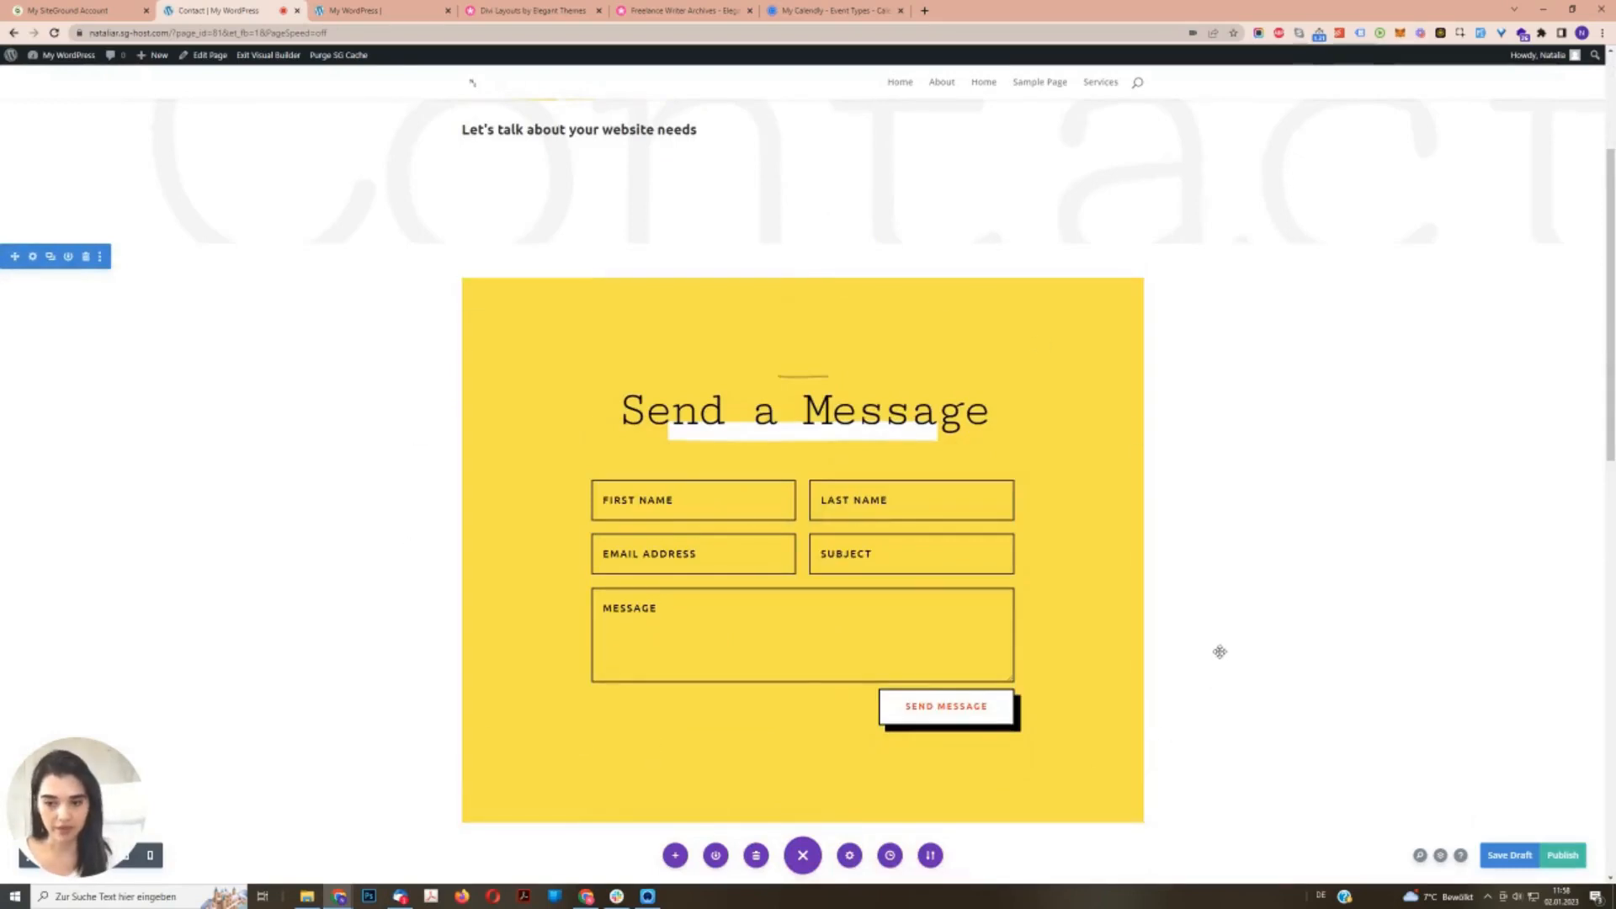
- Make the contact form's Send Message button text purple
{"action": "mouse_move", "coordinate": [925, 714]}
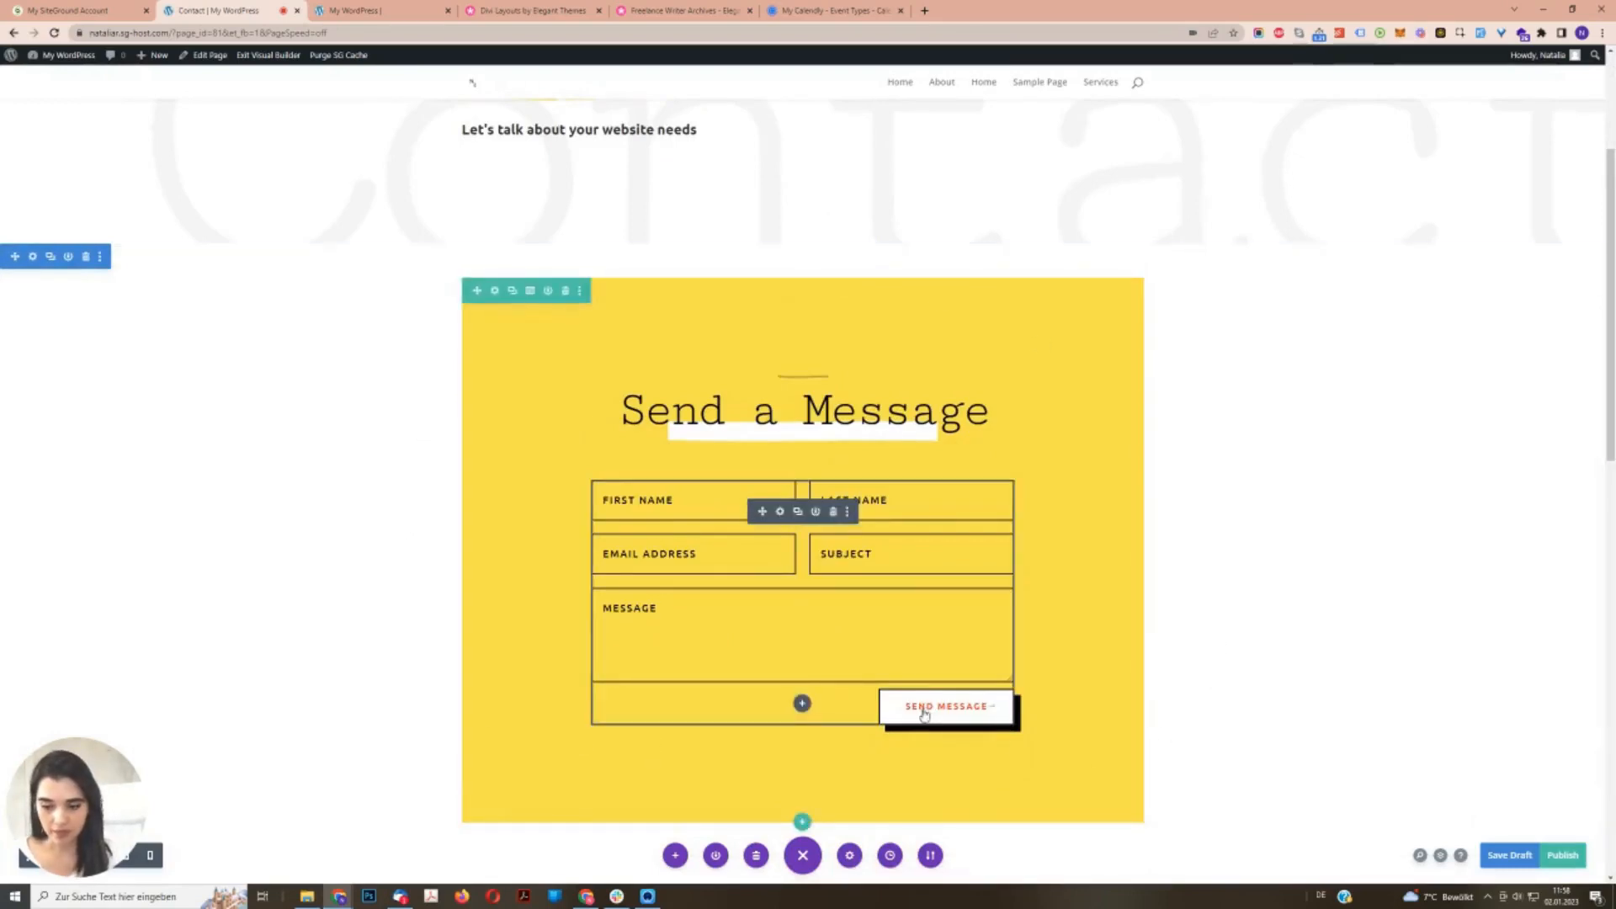
{"action": "left_click", "coordinate": [779, 514]}
{"action": "left_click", "coordinate": [1308, 135]}
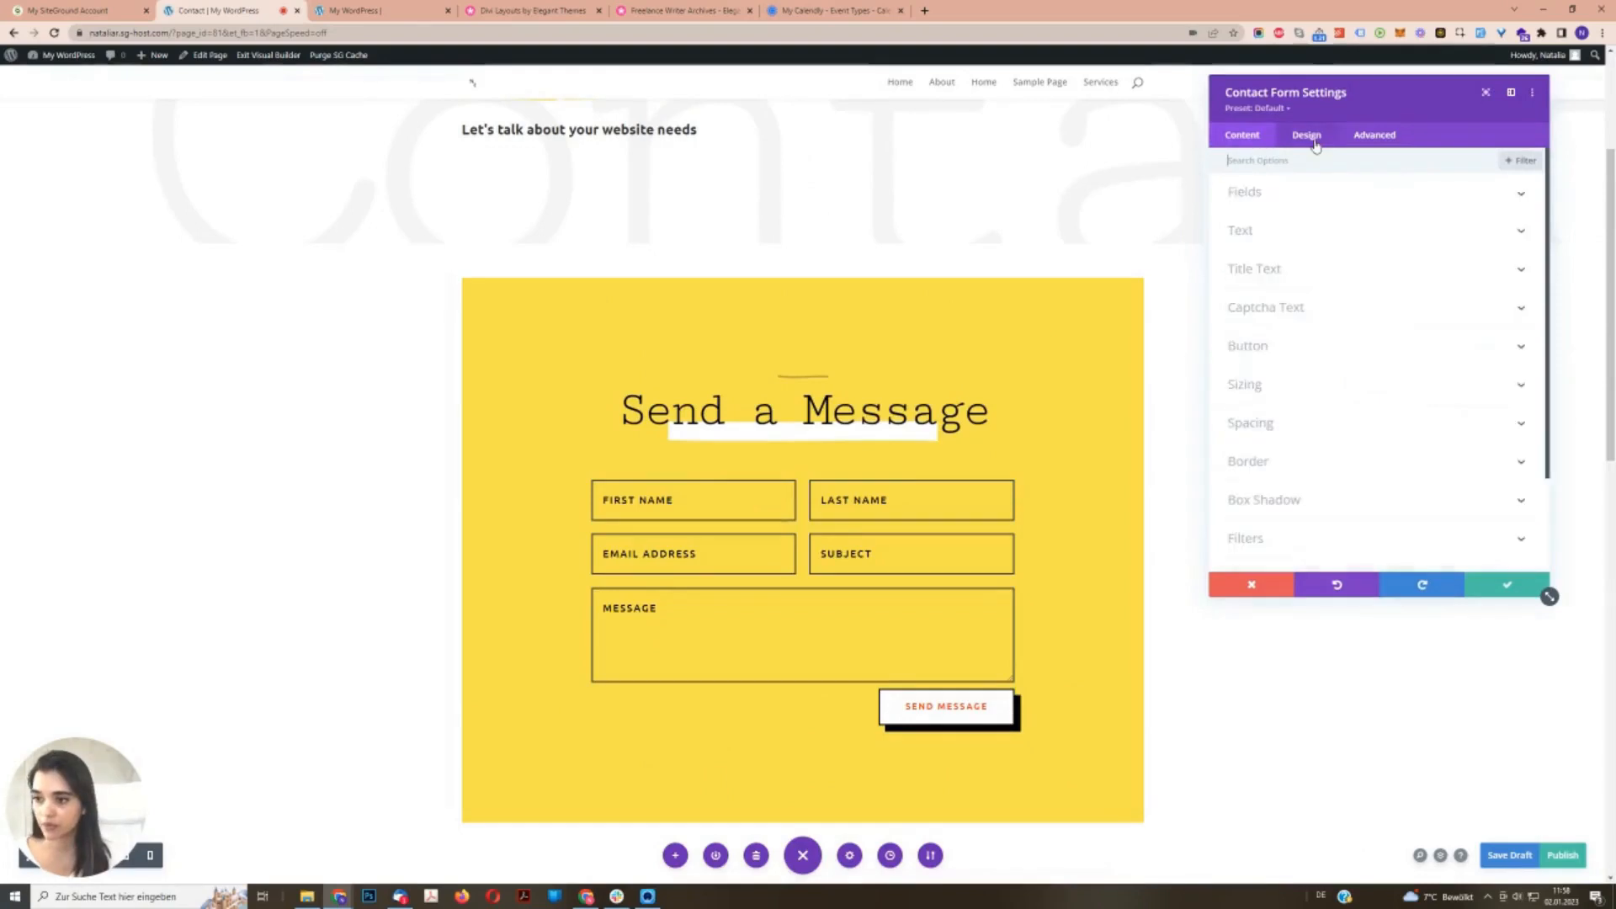
{"action": "left_click", "coordinate": [1271, 346]}
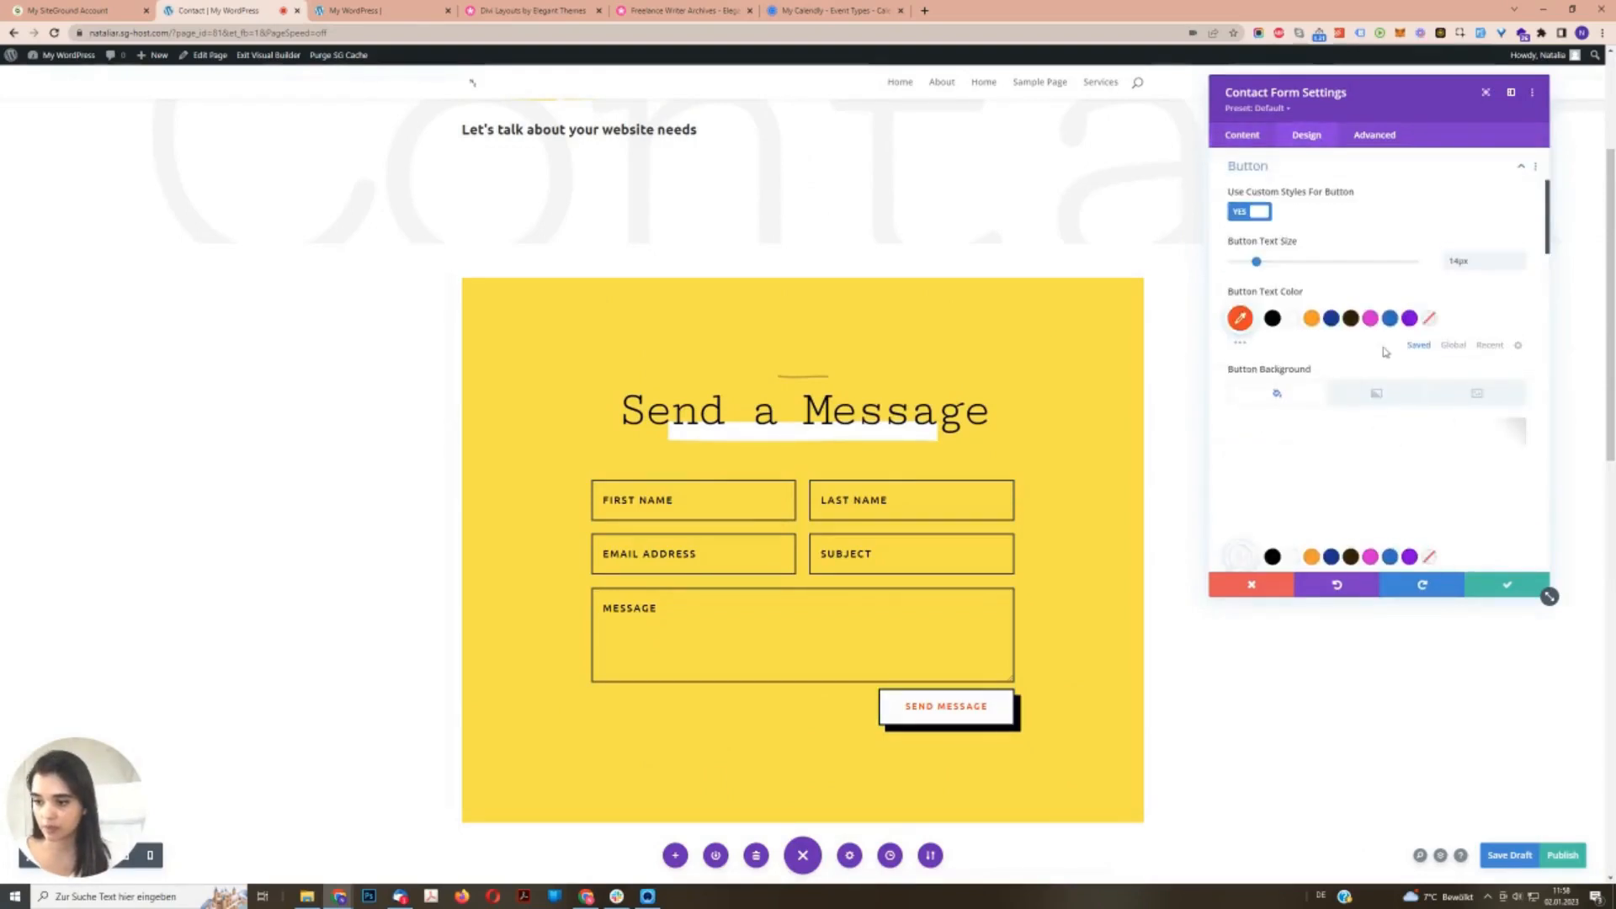
{"action": "left_click", "coordinate": [1410, 319]}
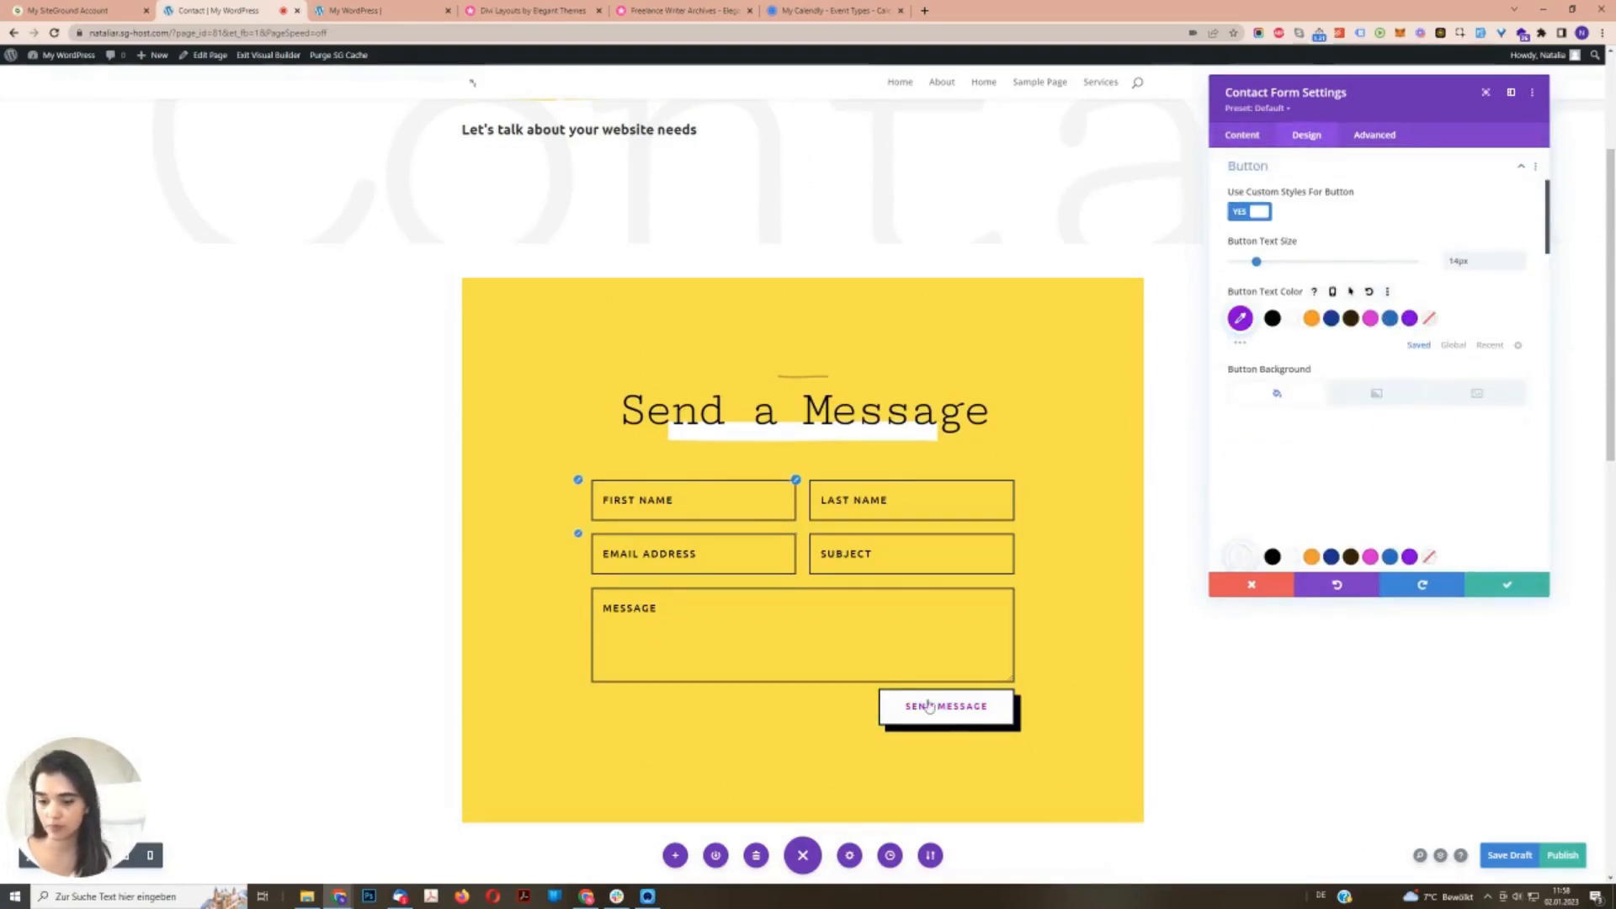
- Expand the form's Email settings, check the recipient address help, and select Message Pattern
{"action": "left_click", "coordinate": [1243, 136]}
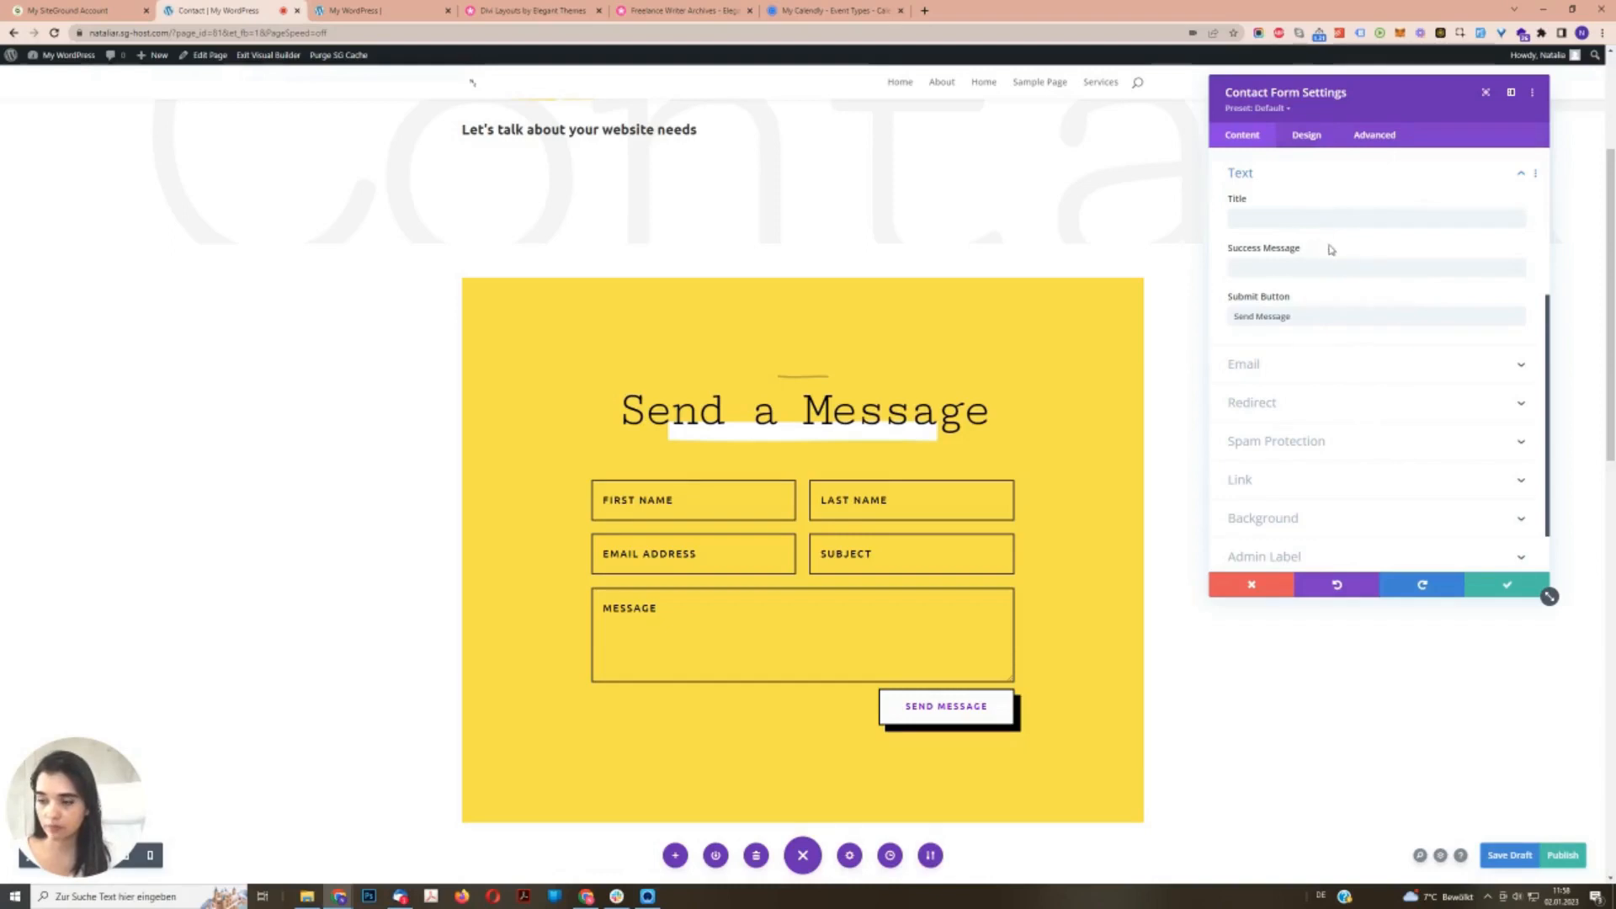
{"action": "left_click", "coordinate": [1278, 369]}
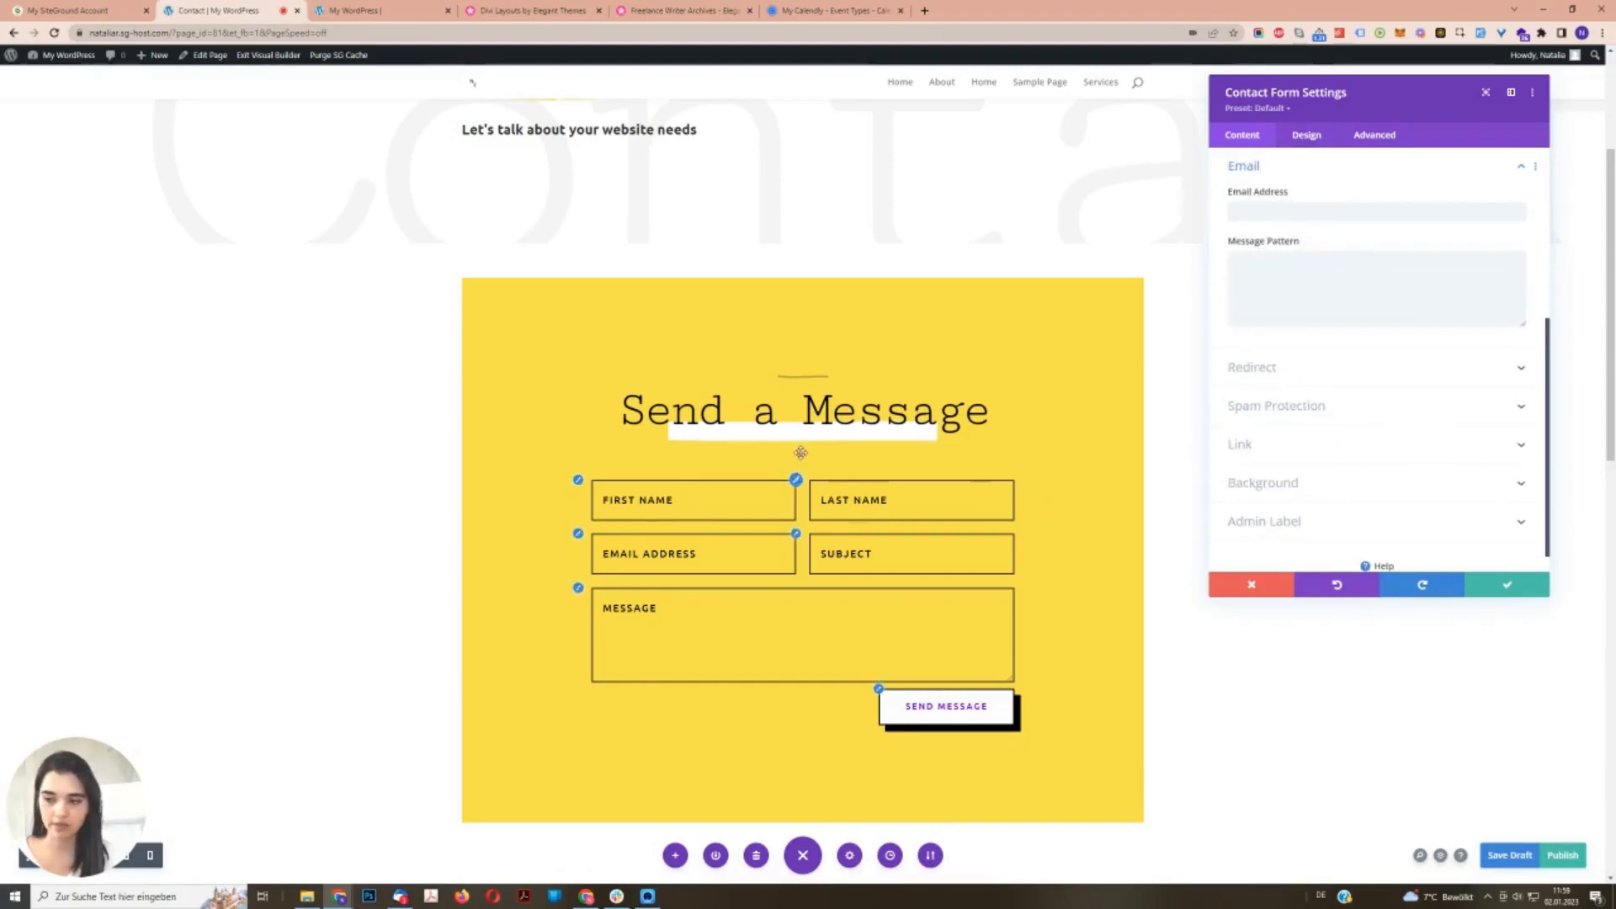
{"action": "left_click", "coordinate": [1296, 213]}
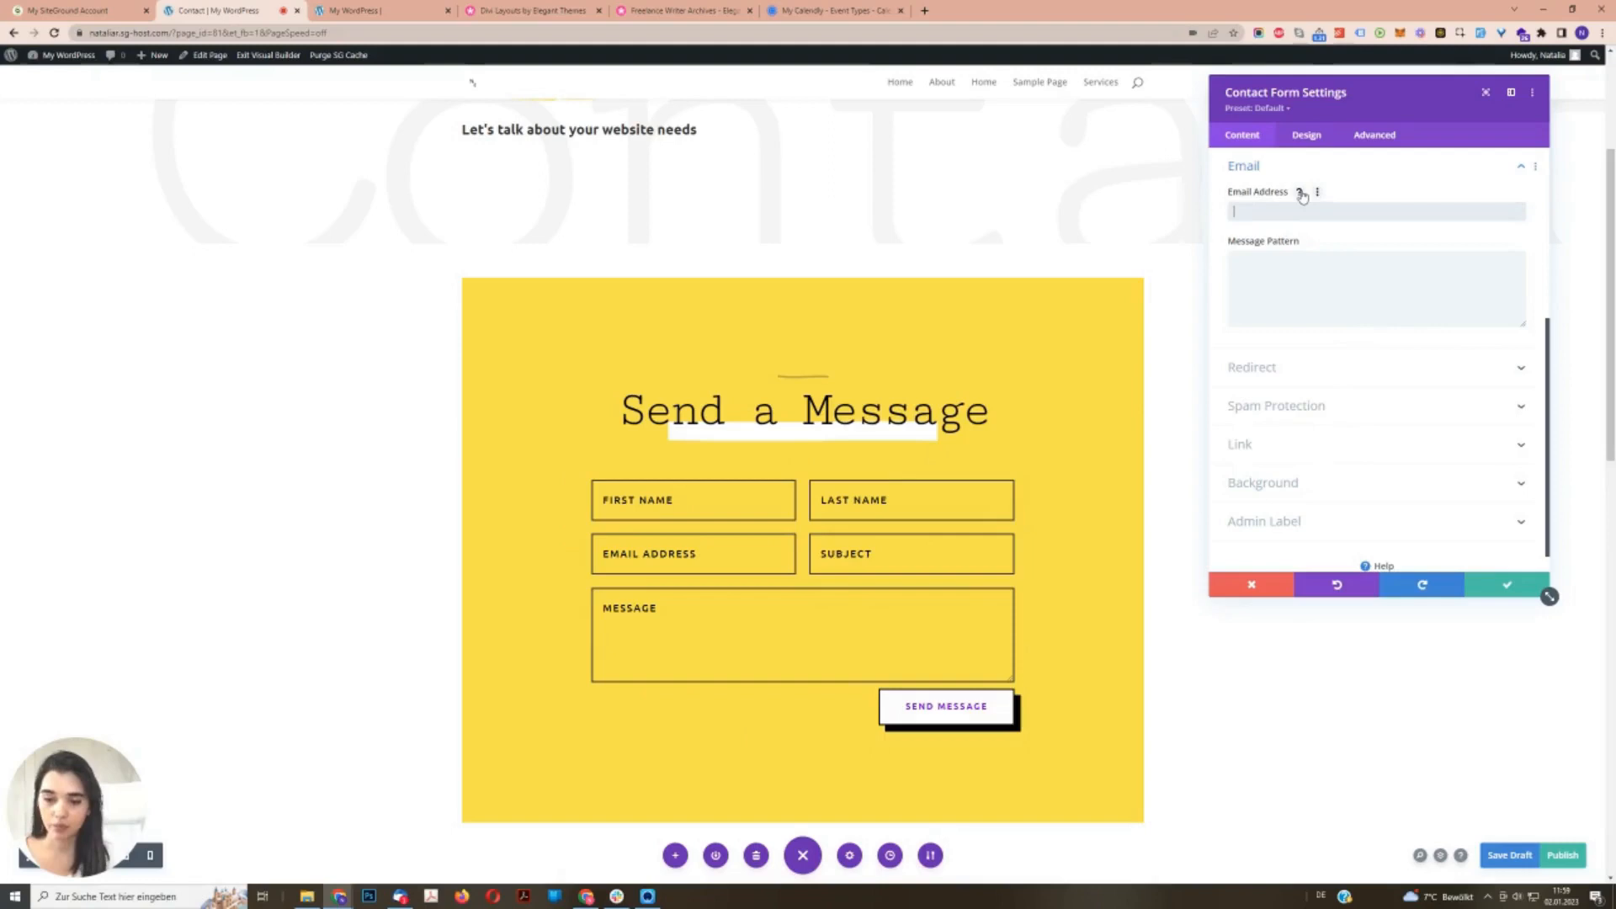
{"action": "left_click", "coordinate": [1301, 193]}
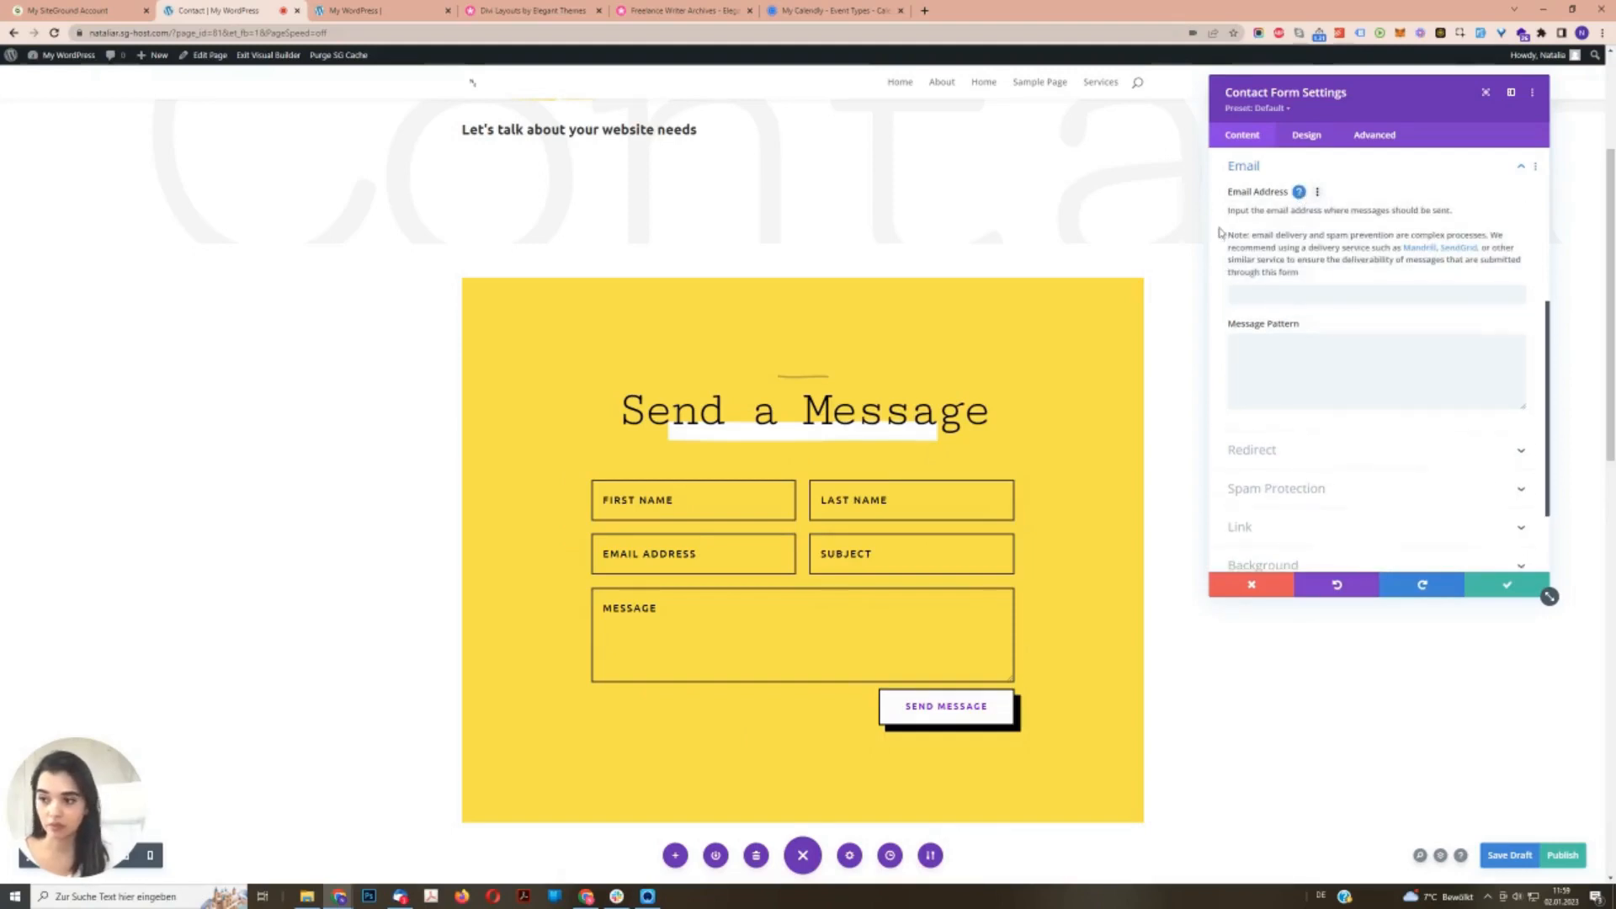
{"action": "left_click", "coordinate": [1299, 193]}
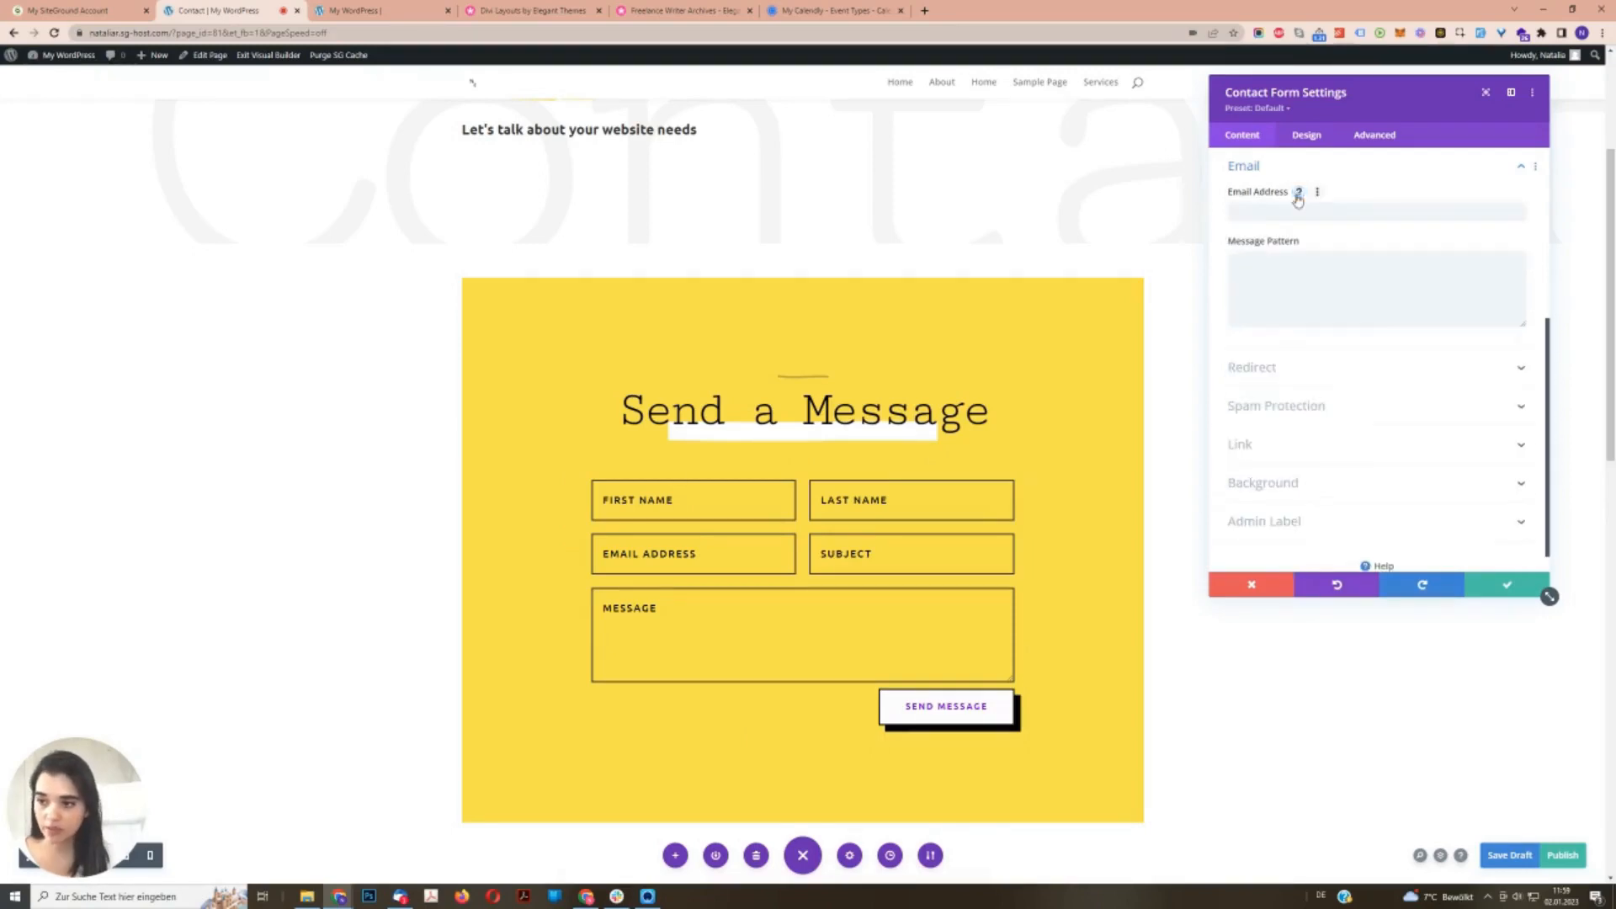
{"action": "left_click", "coordinate": [1288, 282]}
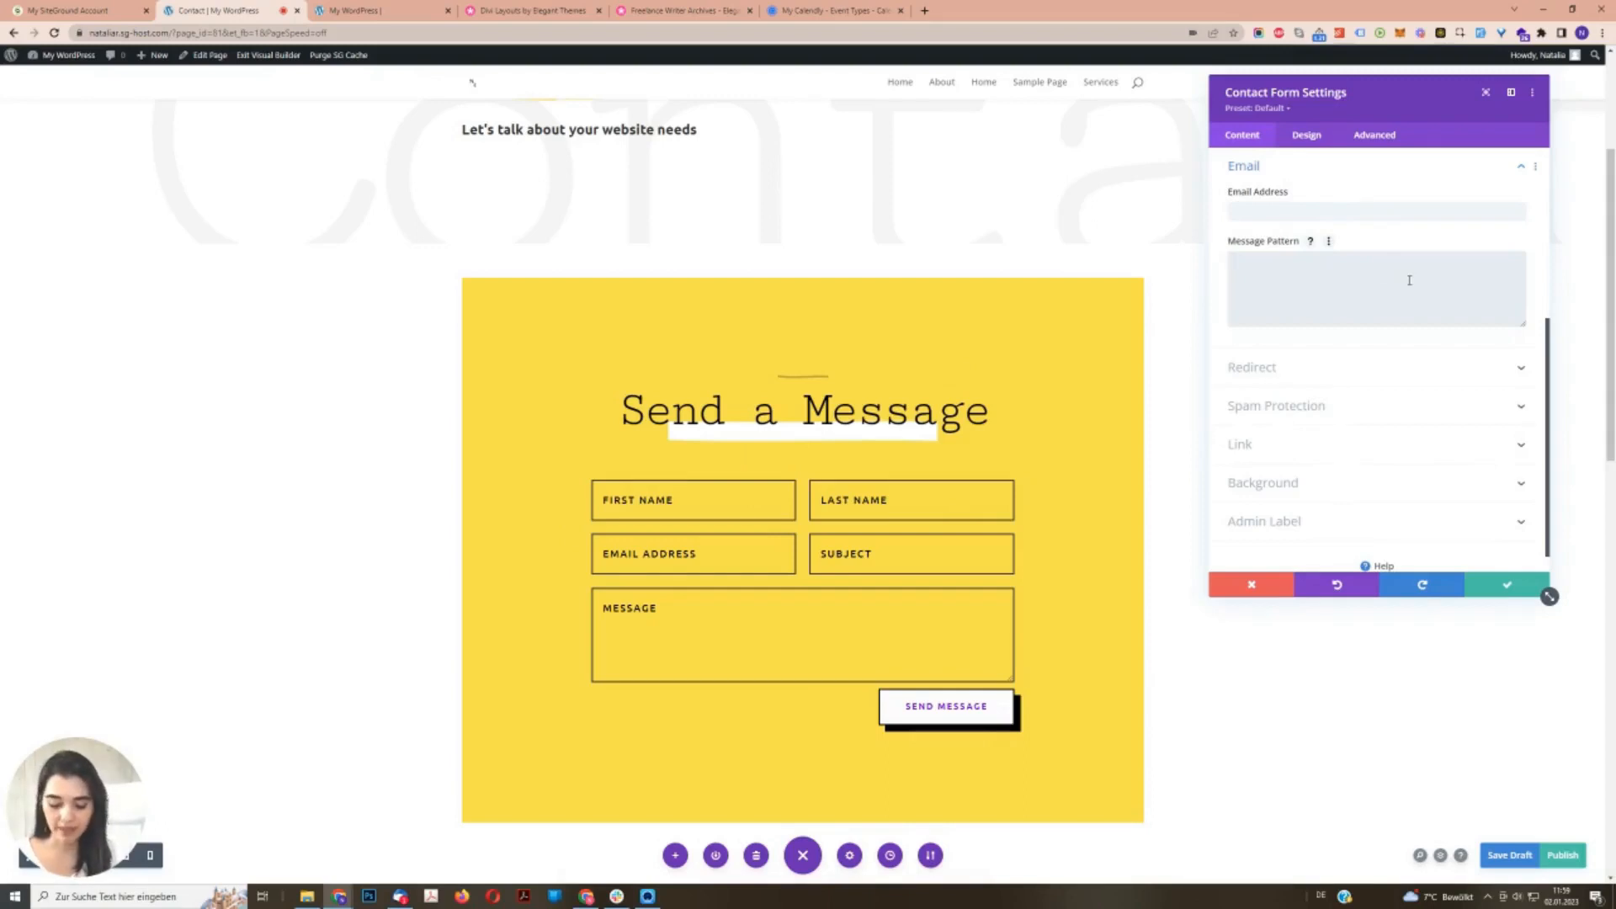
- Add 'First name: Last name:' labels to the form's email message pattern
{"action": "type", "text": "%%"}
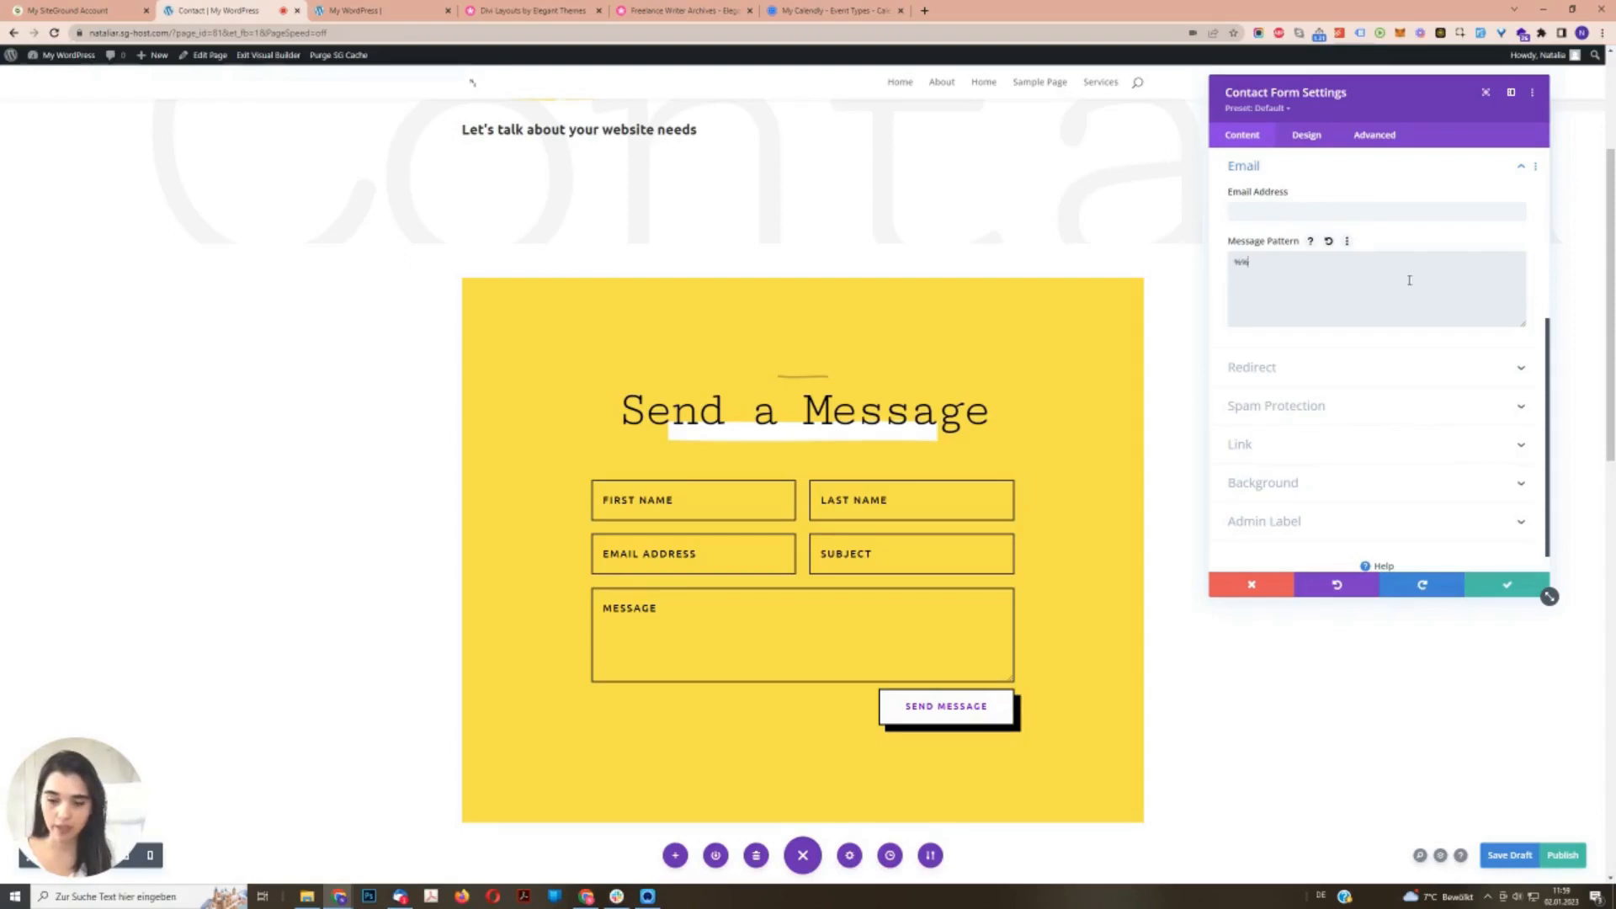
{"action": "scroll", "coordinate": [1465, 393], "scroll_direction": "up", "scroll_amount": 4}
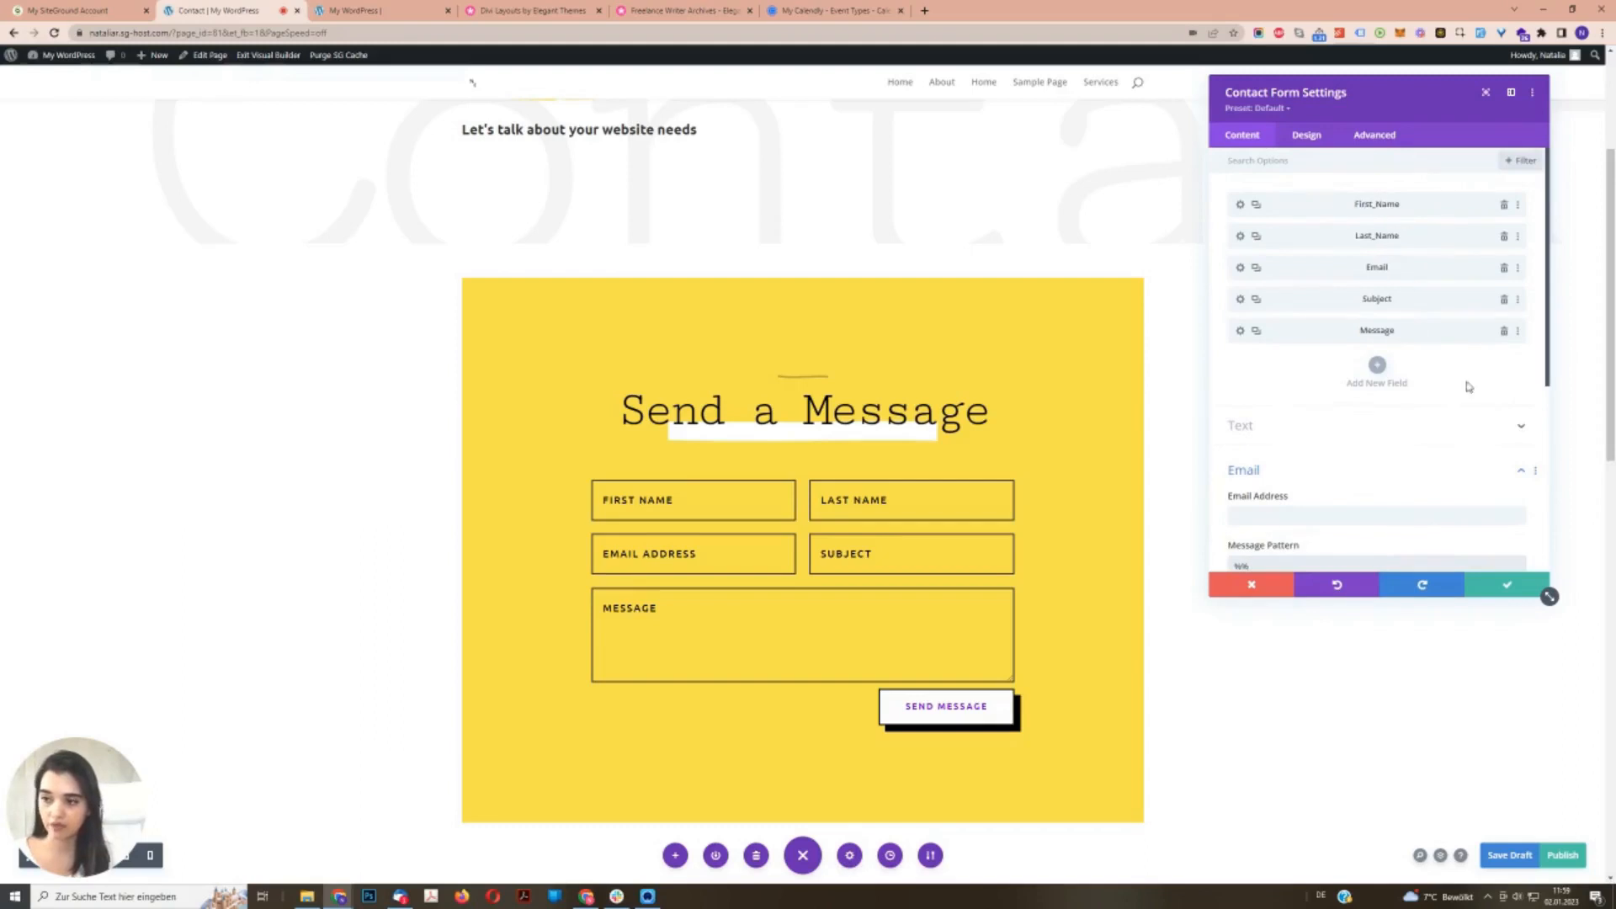
{"action": "scroll", "coordinate": [1470, 386], "scroll_direction": "down", "scroll_amount": 2}
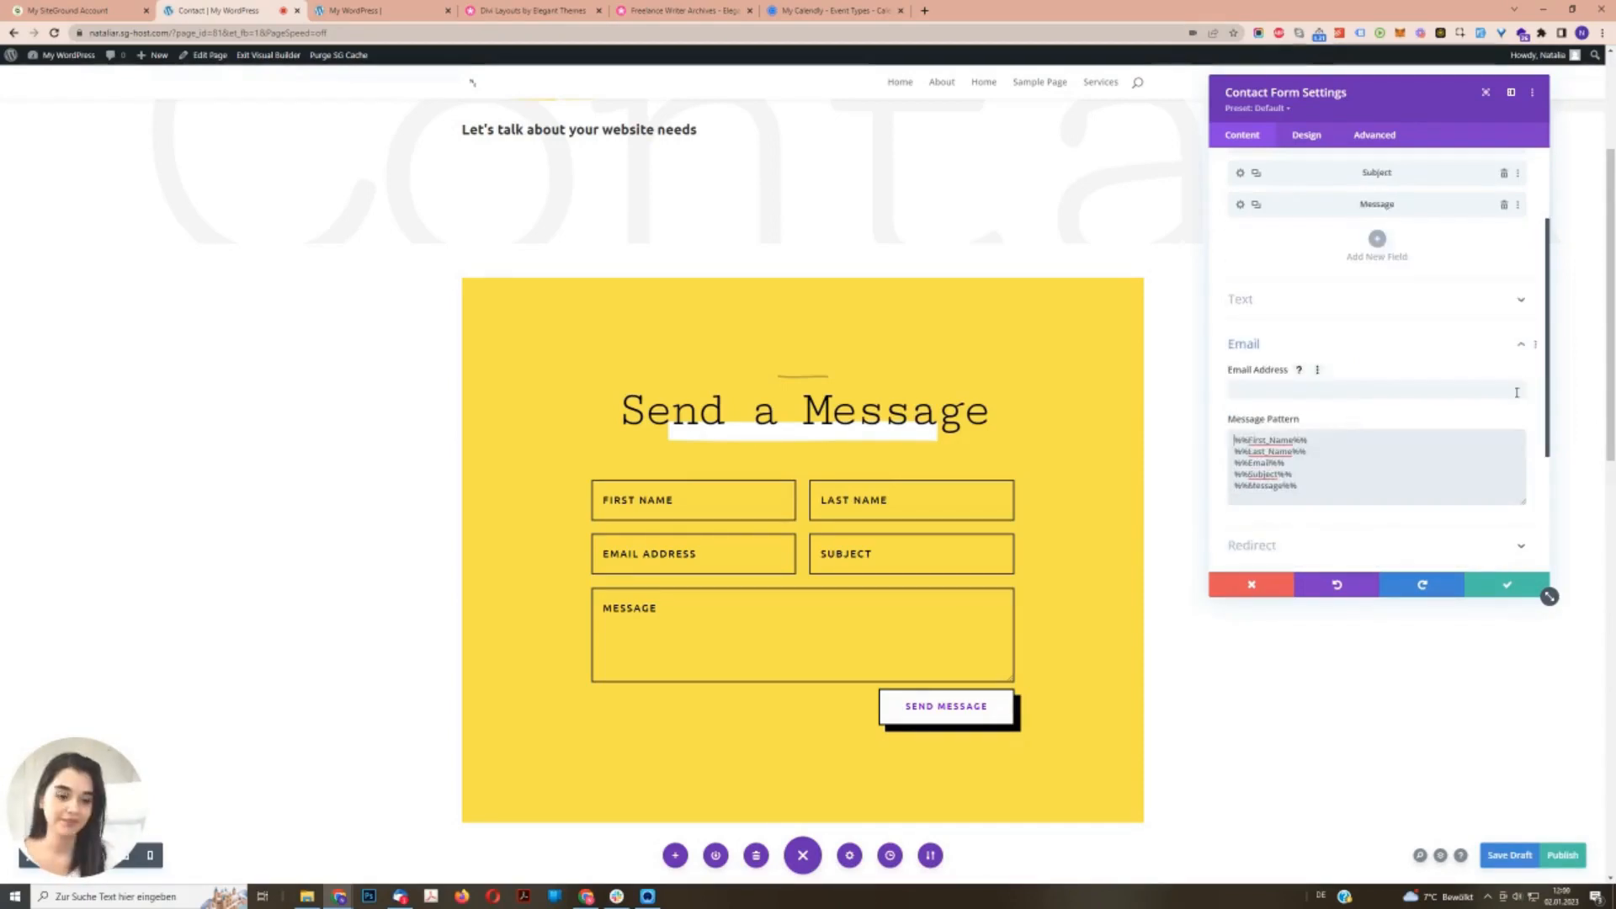
{"action": "left_click", "coordinate": [1242, 439]}
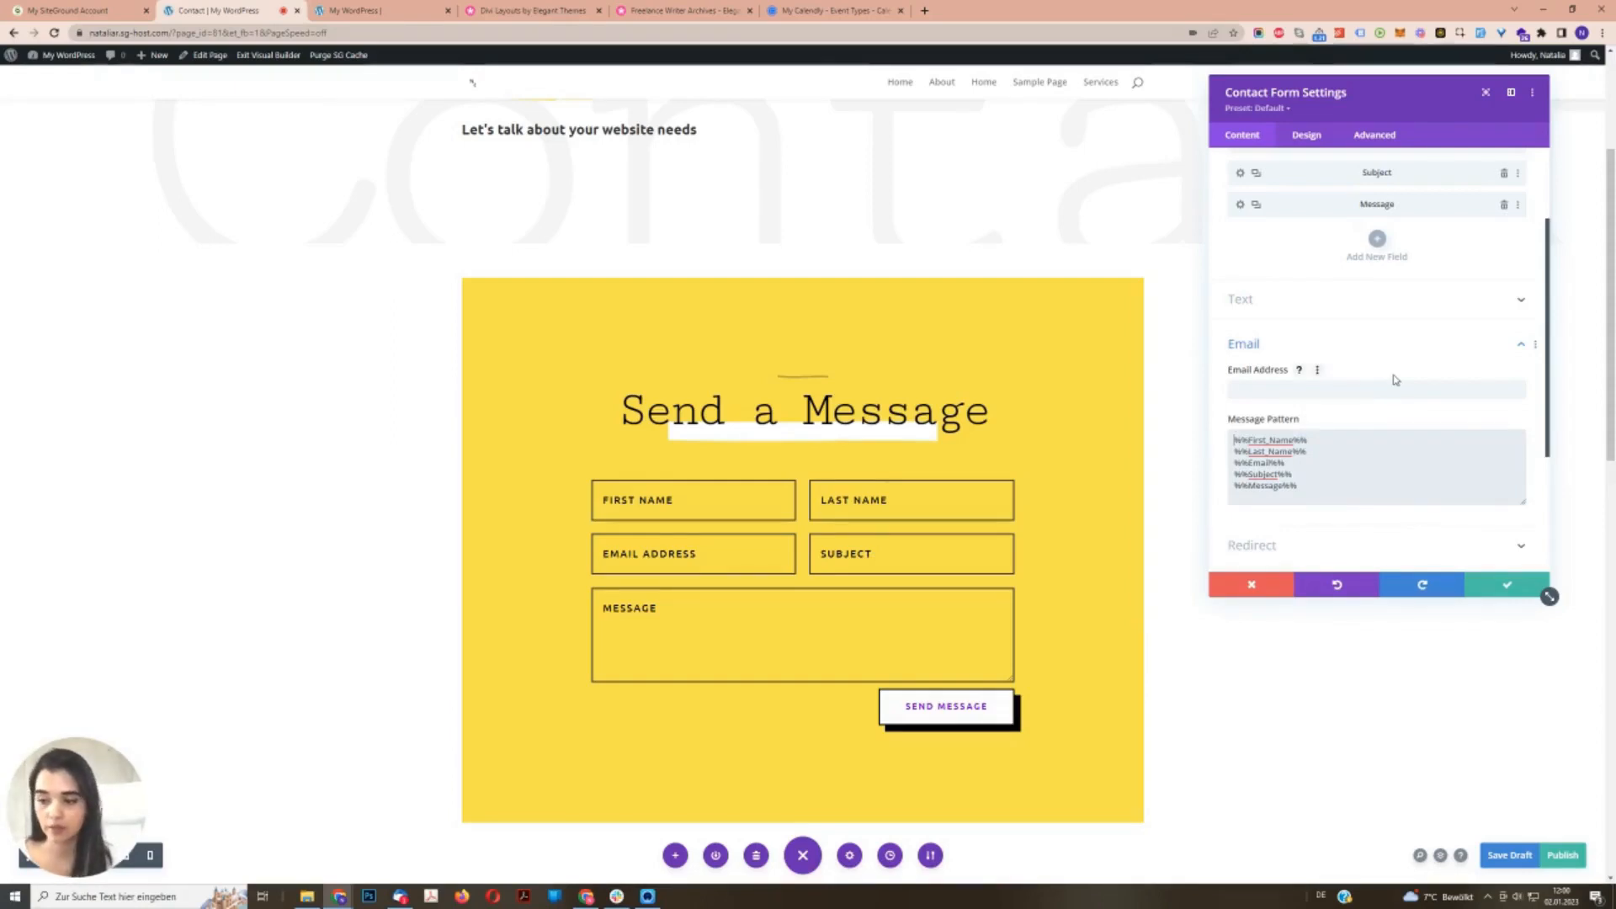
{"action": "type", "text": "First"}
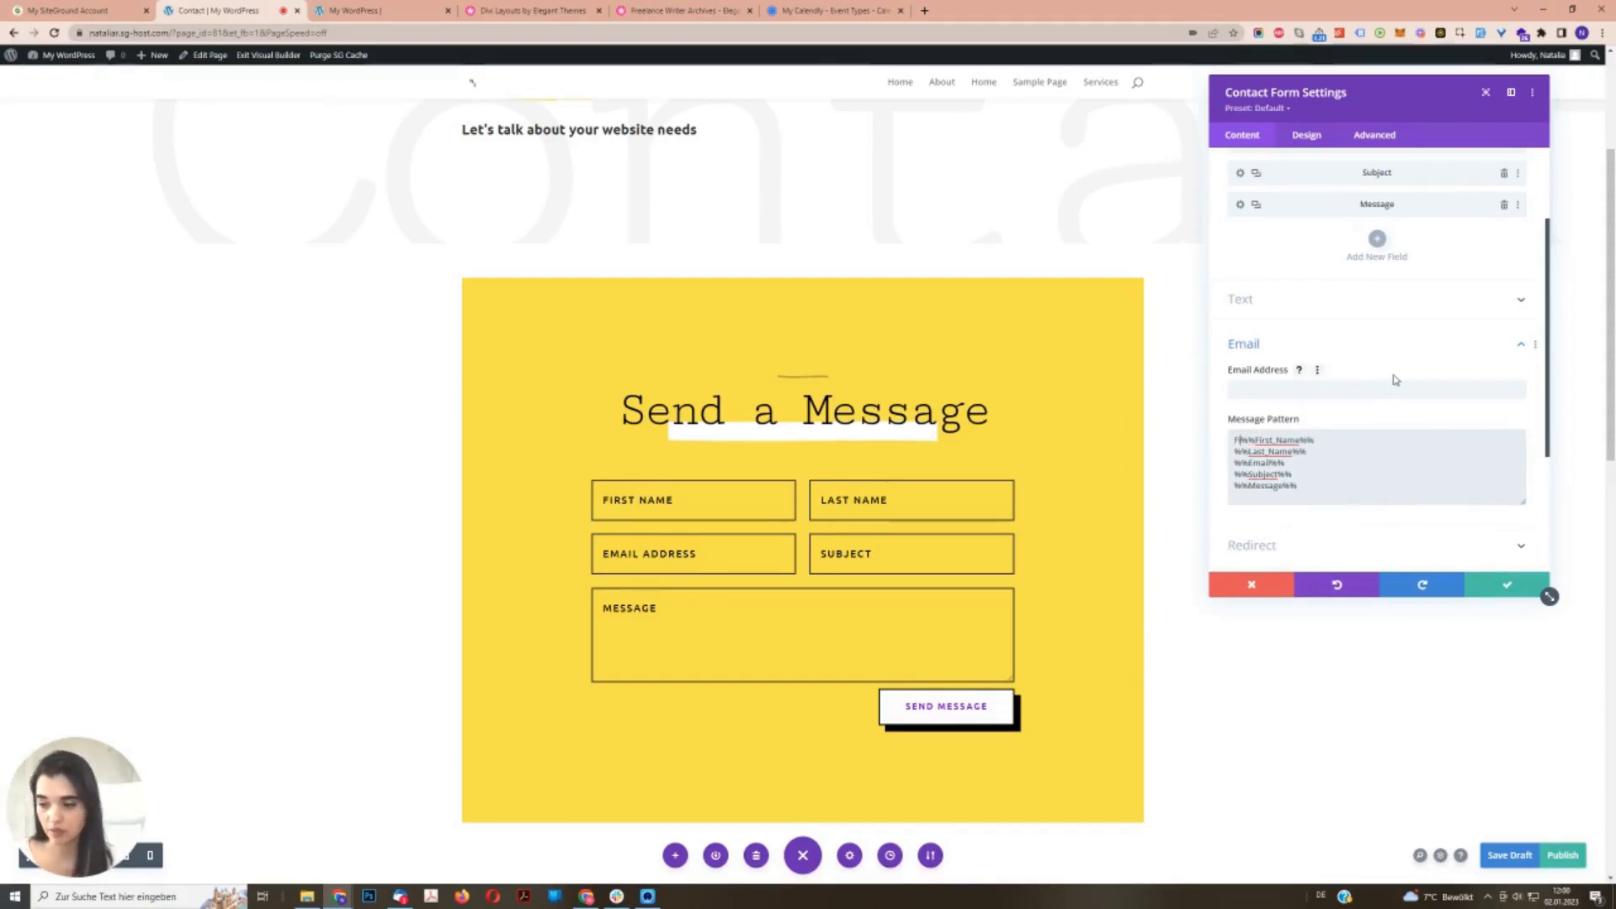
{"action": "type", "text": " name: "}
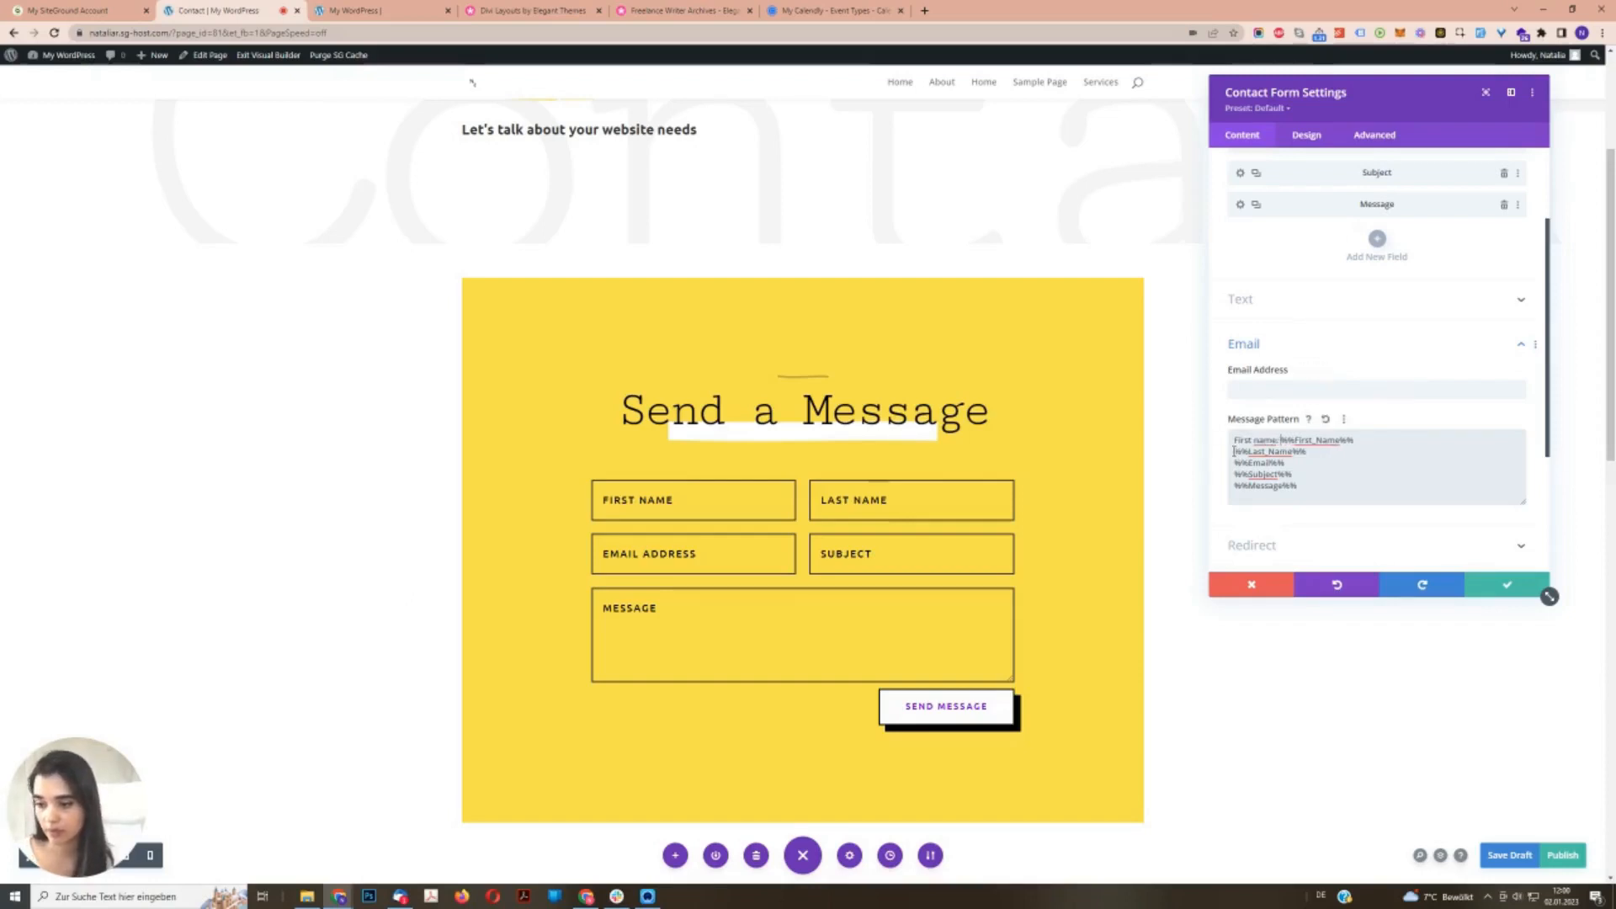
{"action": "type", "text": "Last name:"}
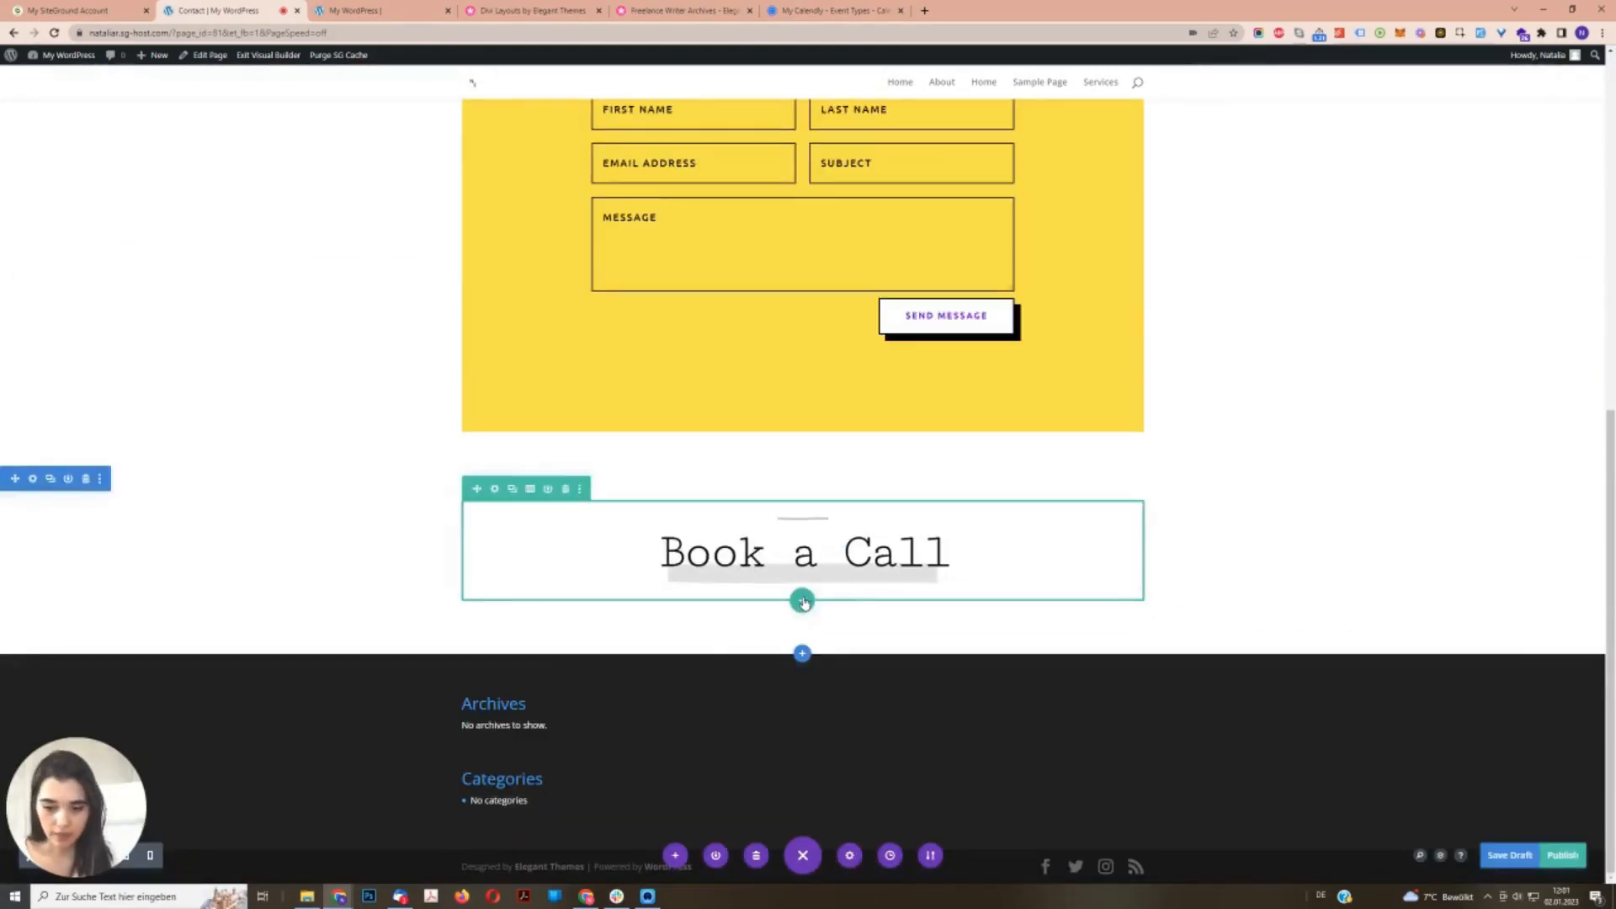
- Insert a one-column row with an empty Code module below the Book a Call heading
{"action": "left_click", "coordinate": [803, 601]}
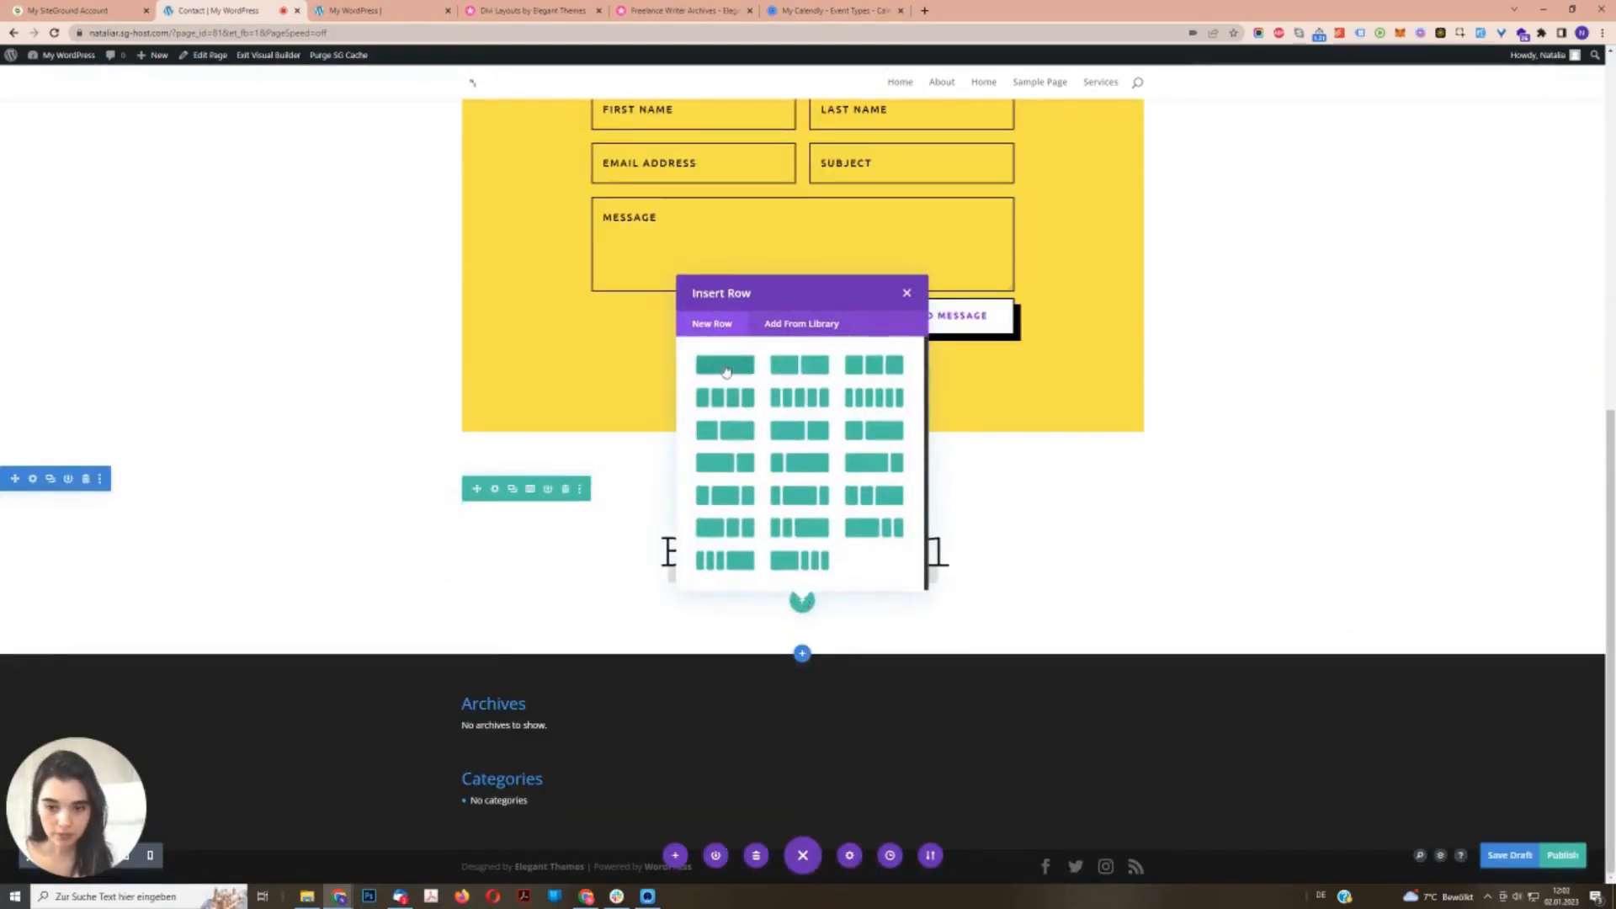
{"action": "left_click", "coordinate": [725, 366]}
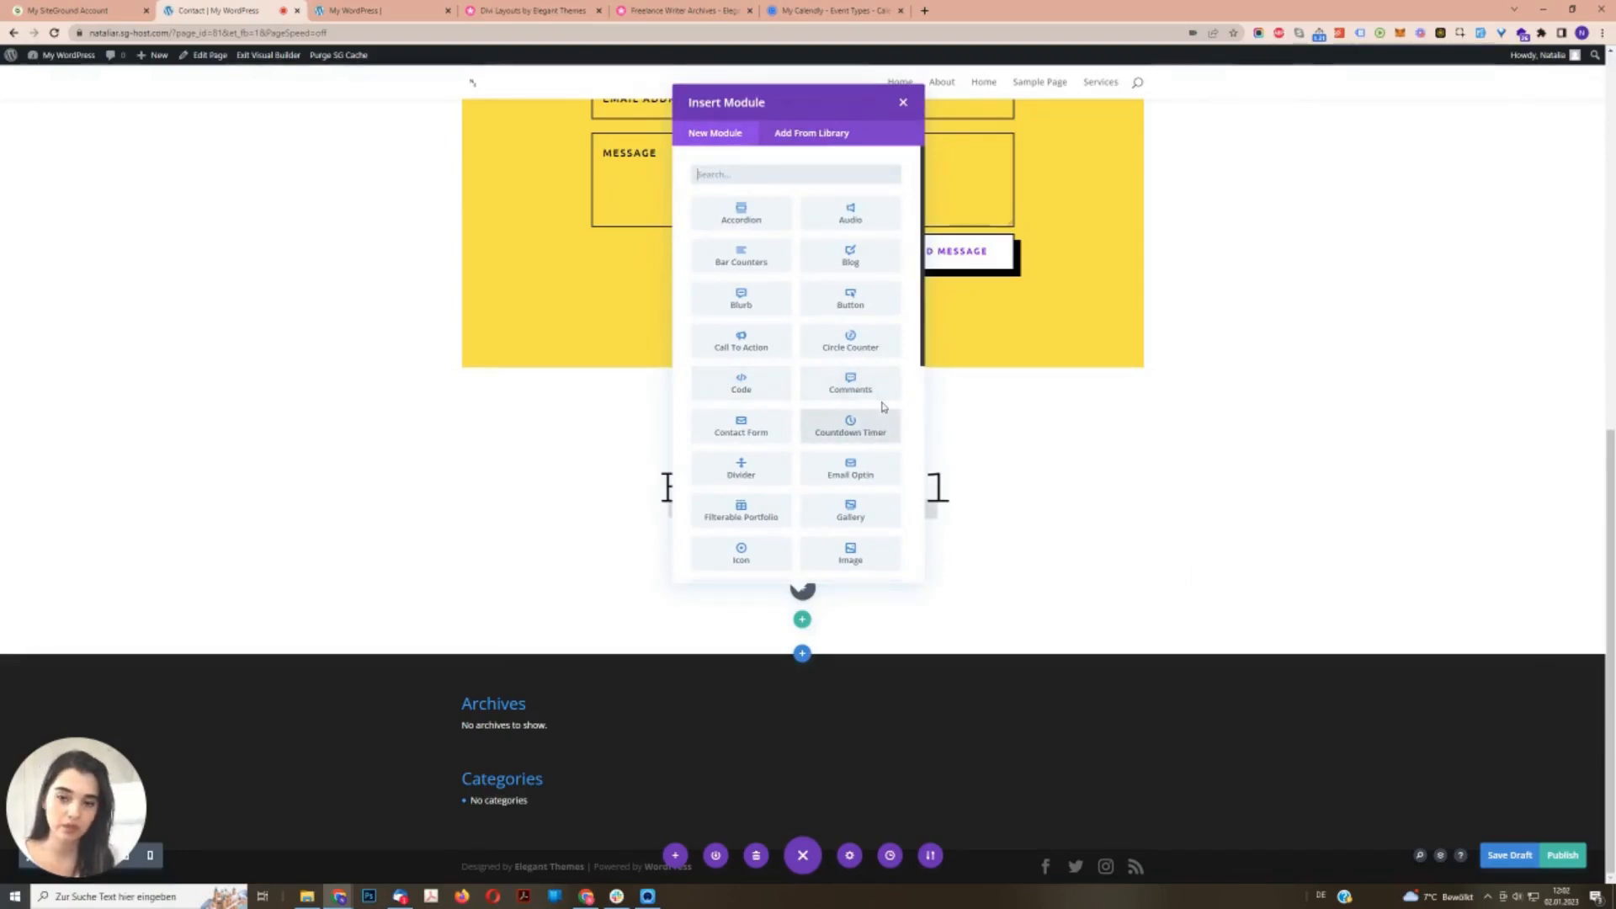
{"action": "type", "text": "code"}
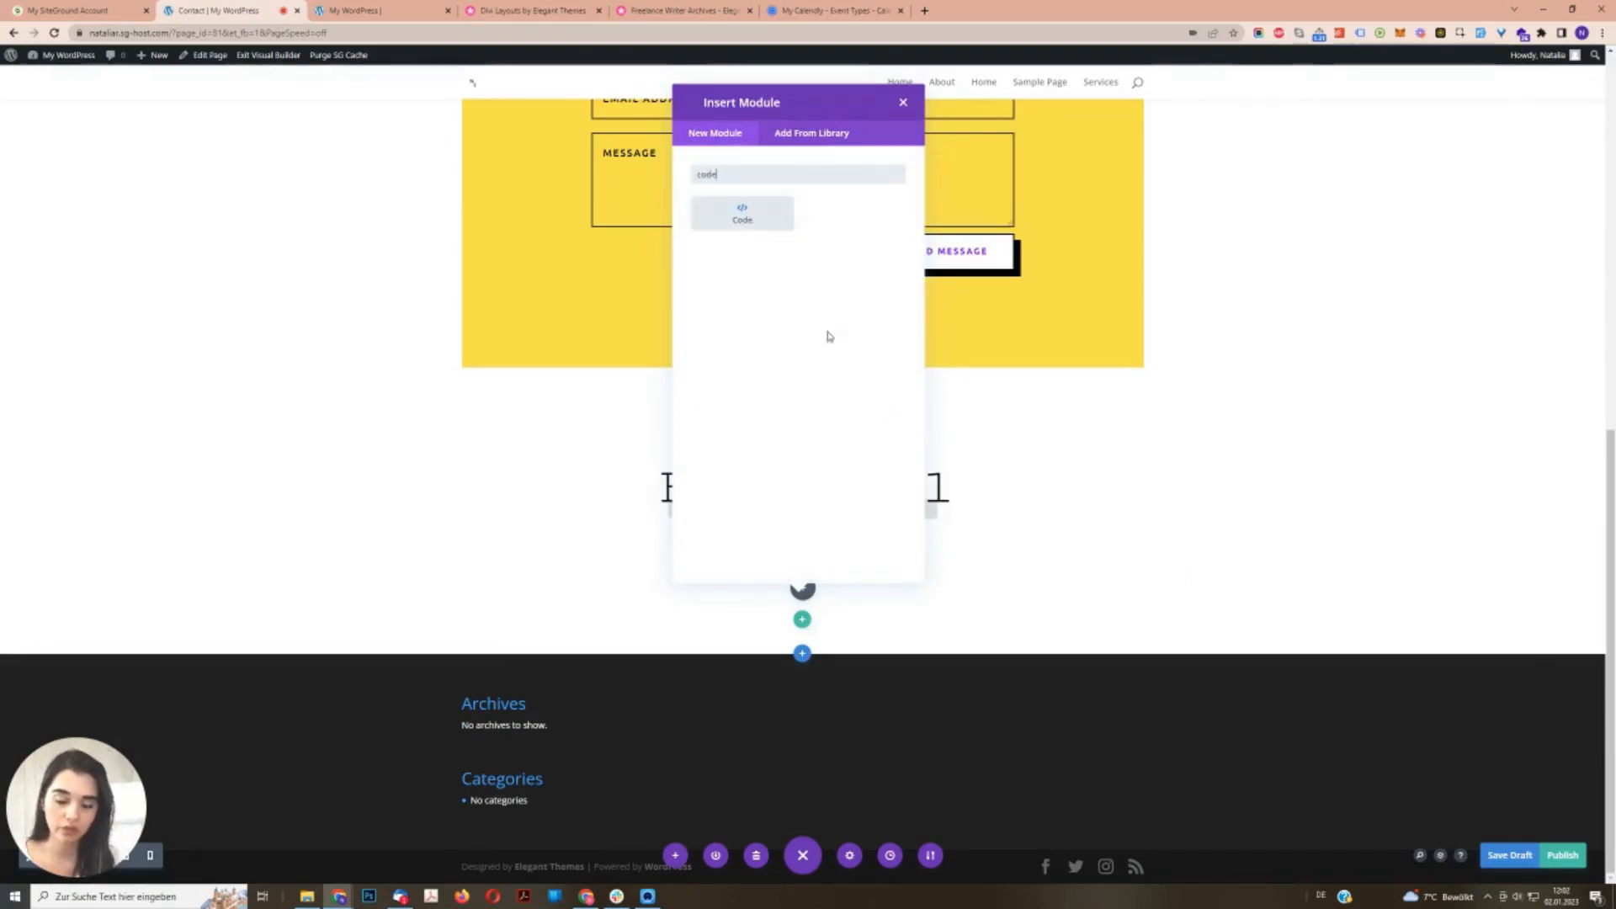
{"action": "left_click", "coordinate": [743, 216]}
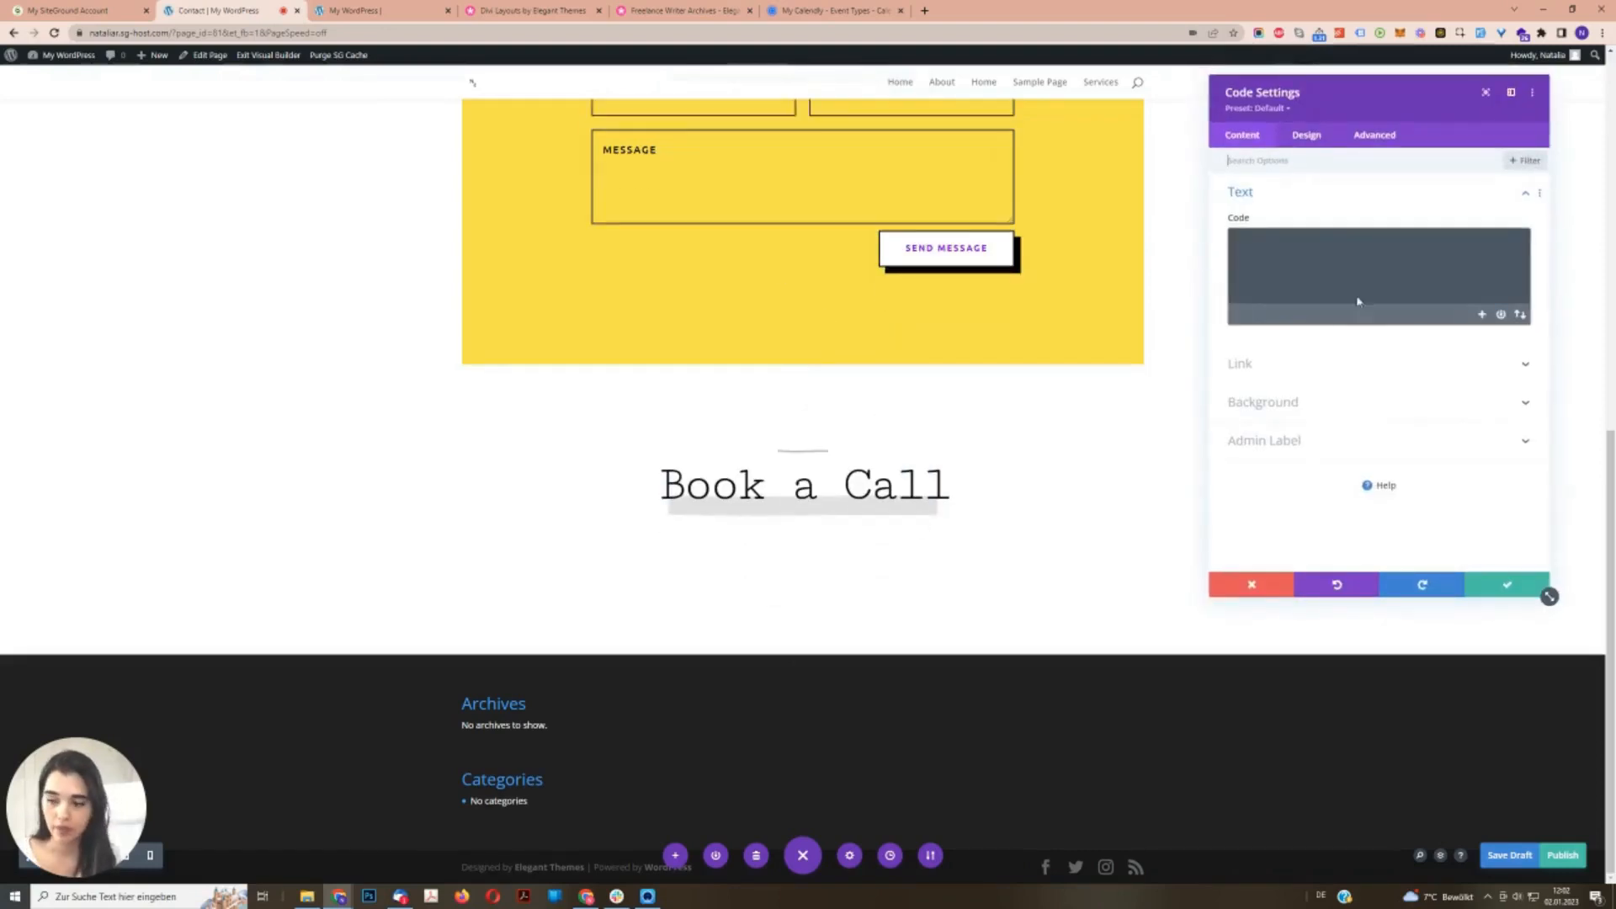
{"action": "left_click", "coordinate": [1360, 267]}
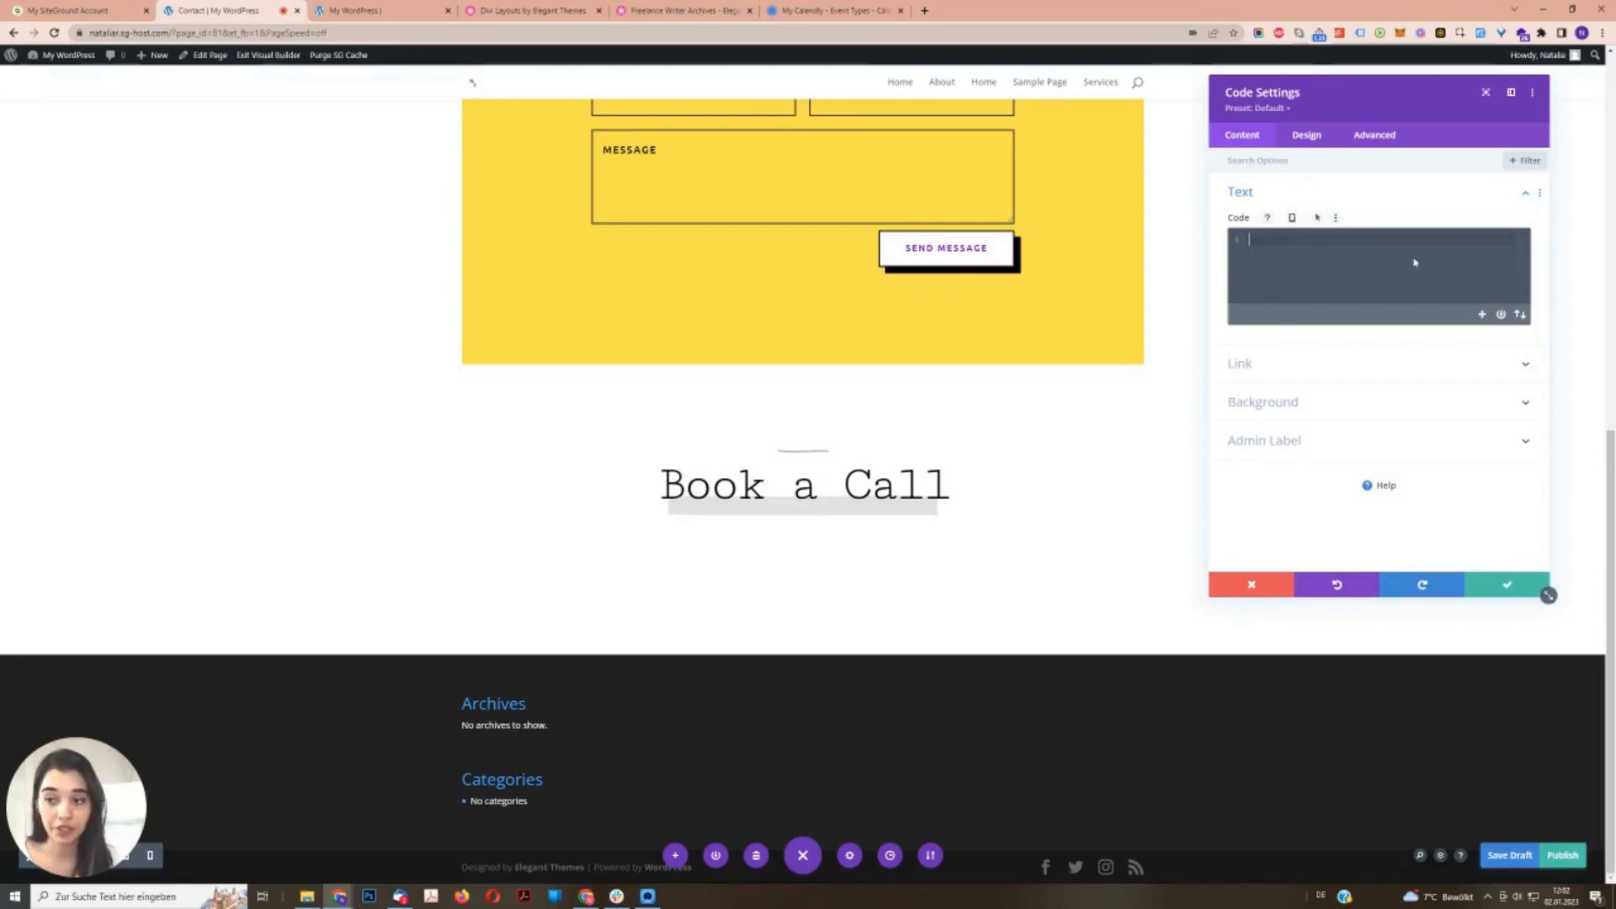
- Copy the Calendly inline embed code for the 30 Minute Meeting event
{"action": "left_click", "coordinate": [824, 8]}
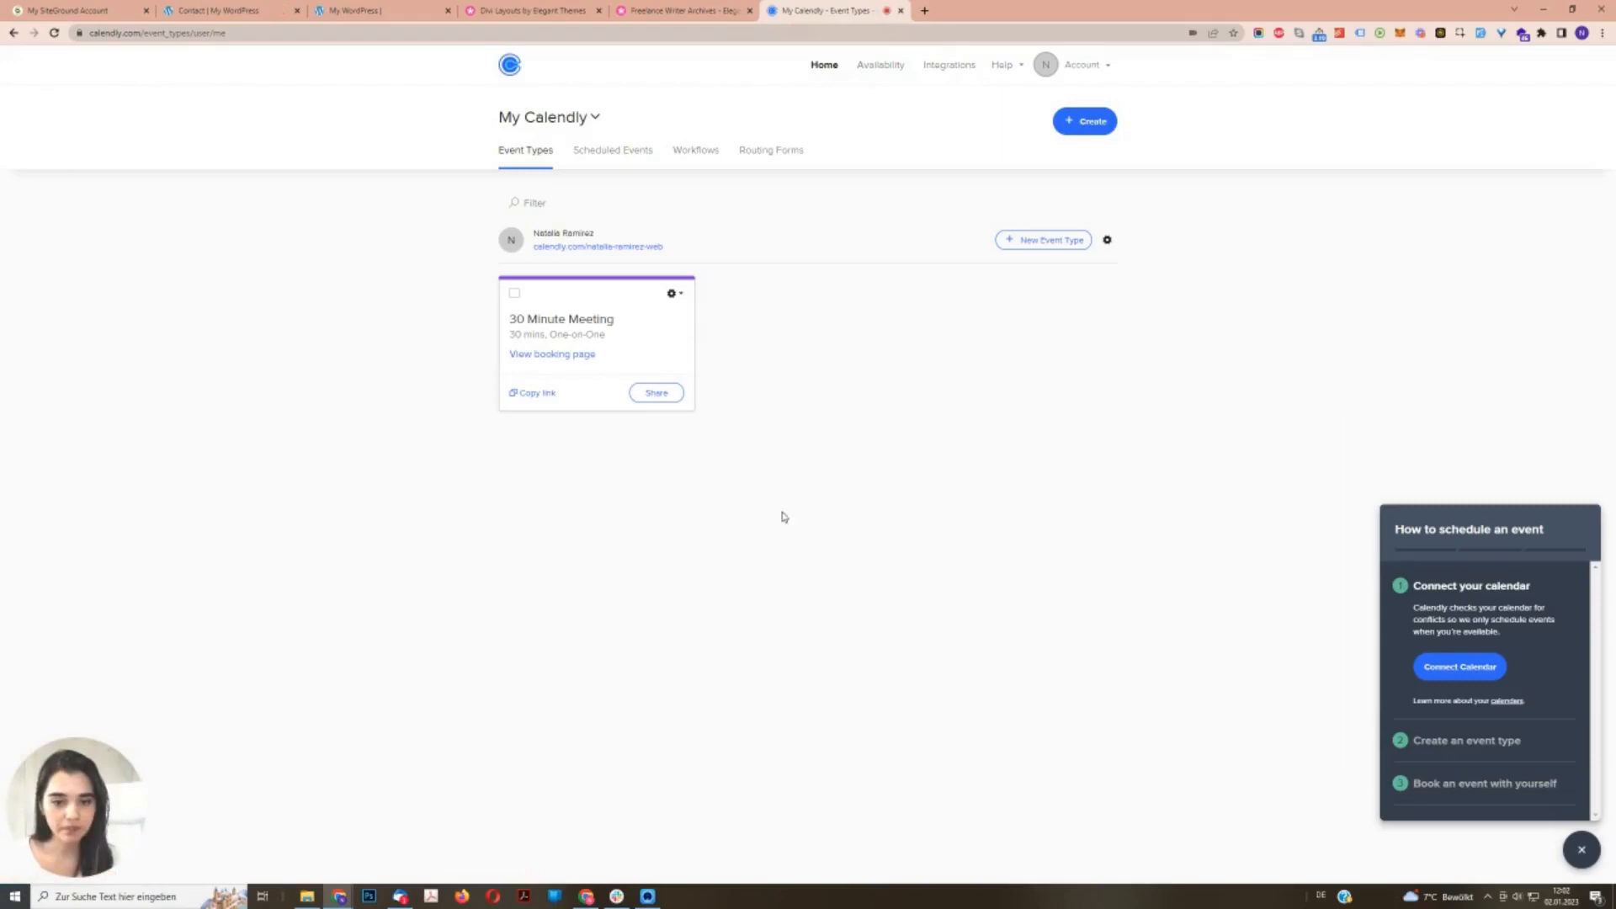
{"action": "left_click", "coordinate": [607, 326]}
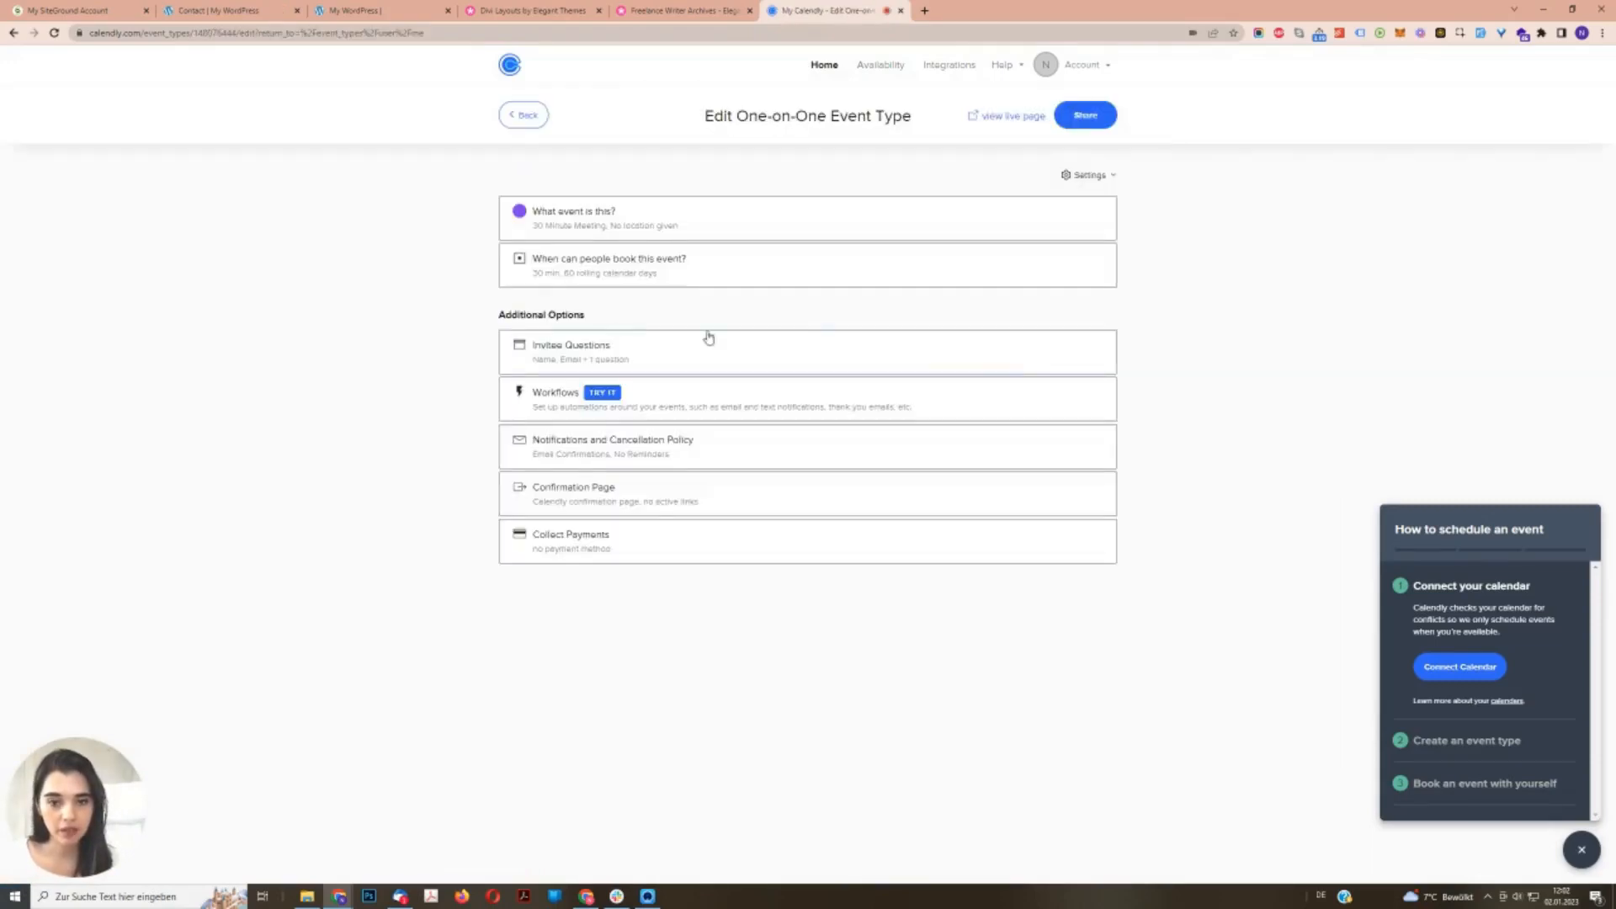
{"action": "left_click", "coordinate": [1093, 120]}
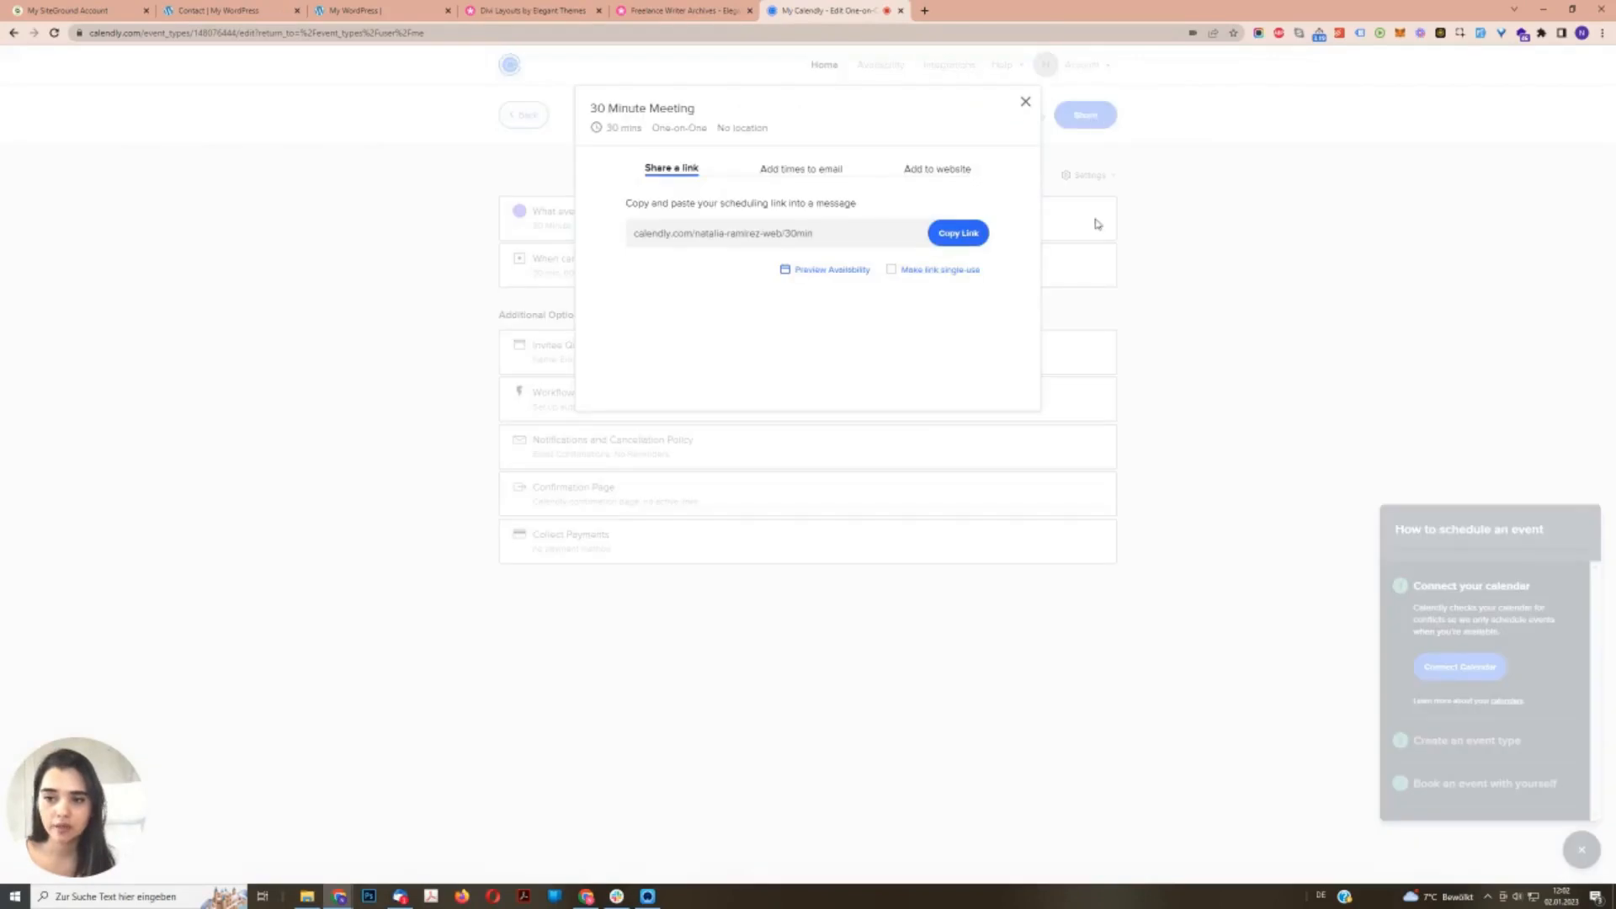
{"action": "left_click", "coordinate": [937, 171]}
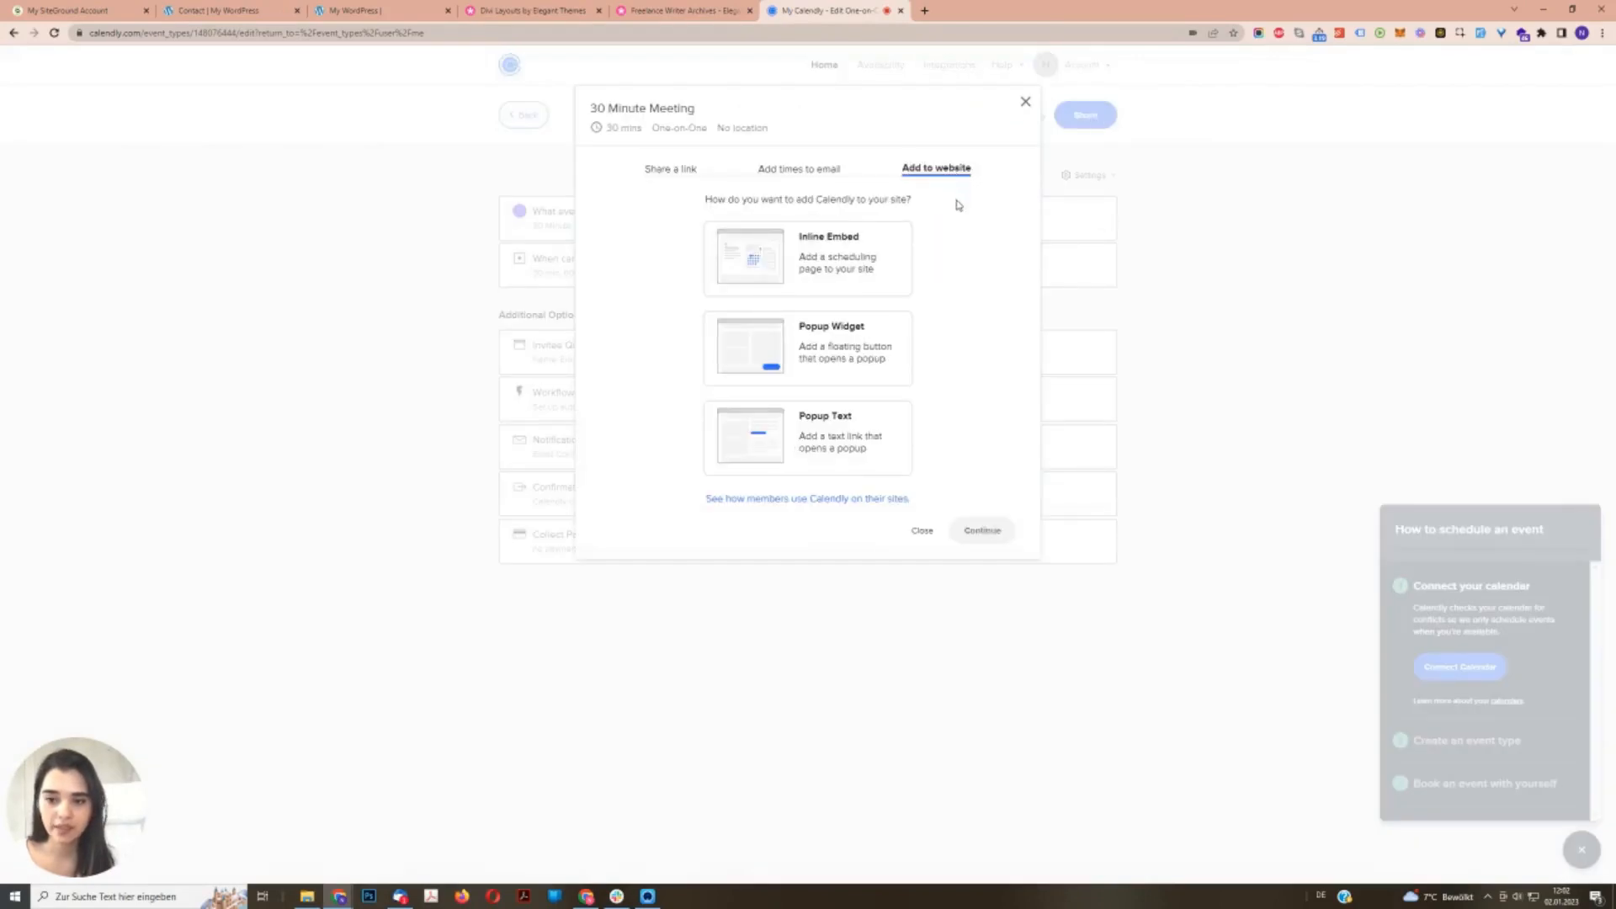
{"action": "left_click", "coordinate": [837, 239]}
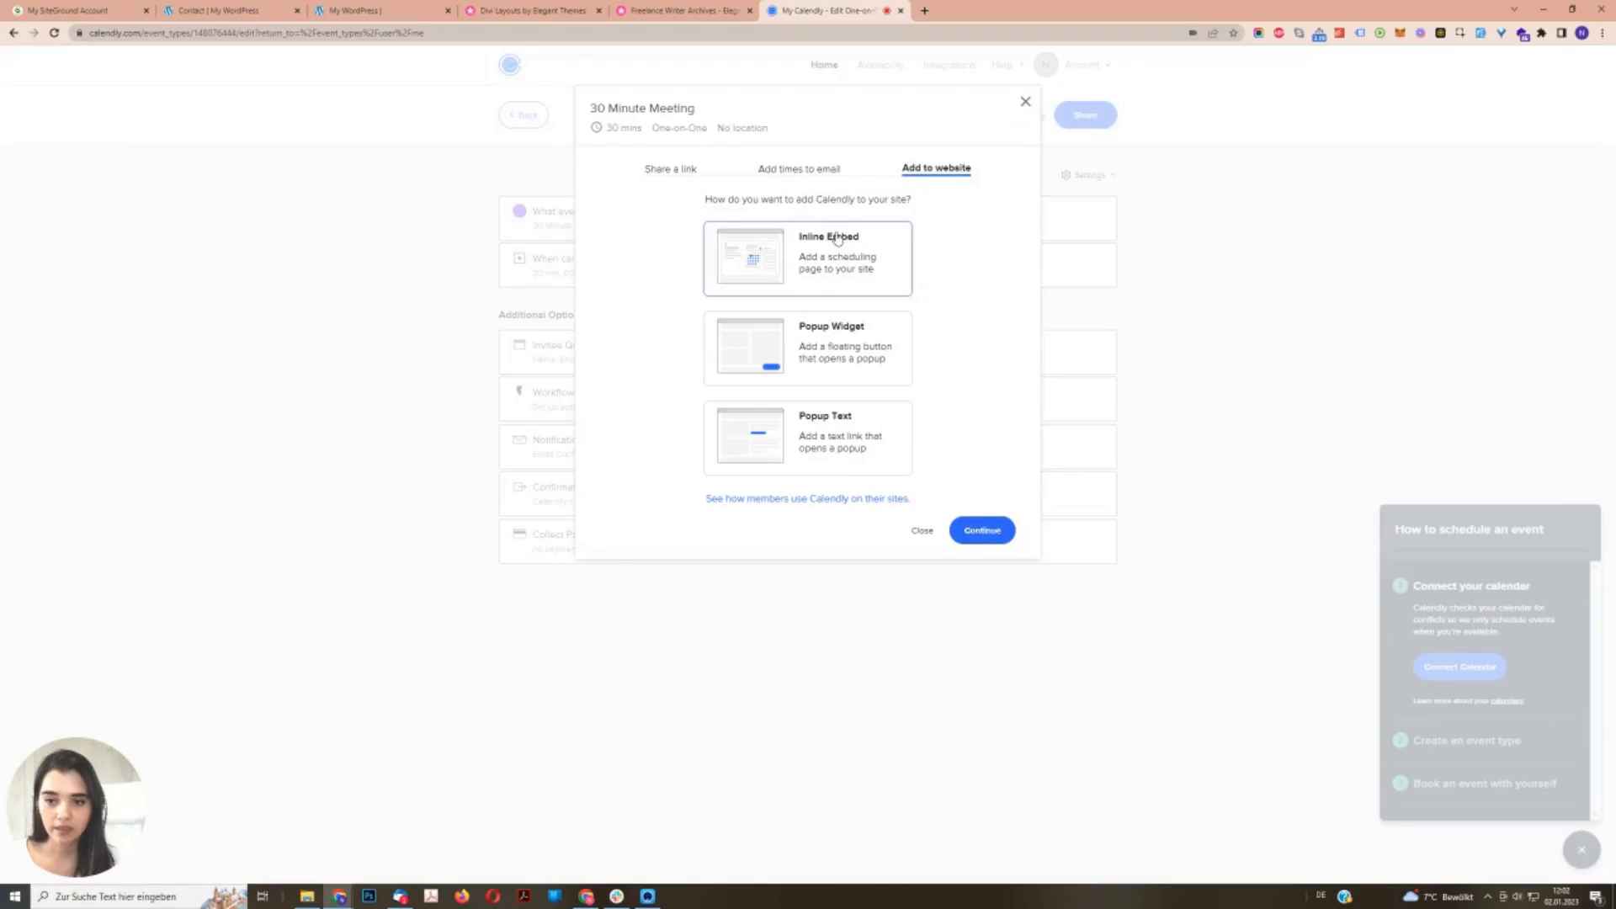
{"action": "left_click", "coordinate": [994, 532]}
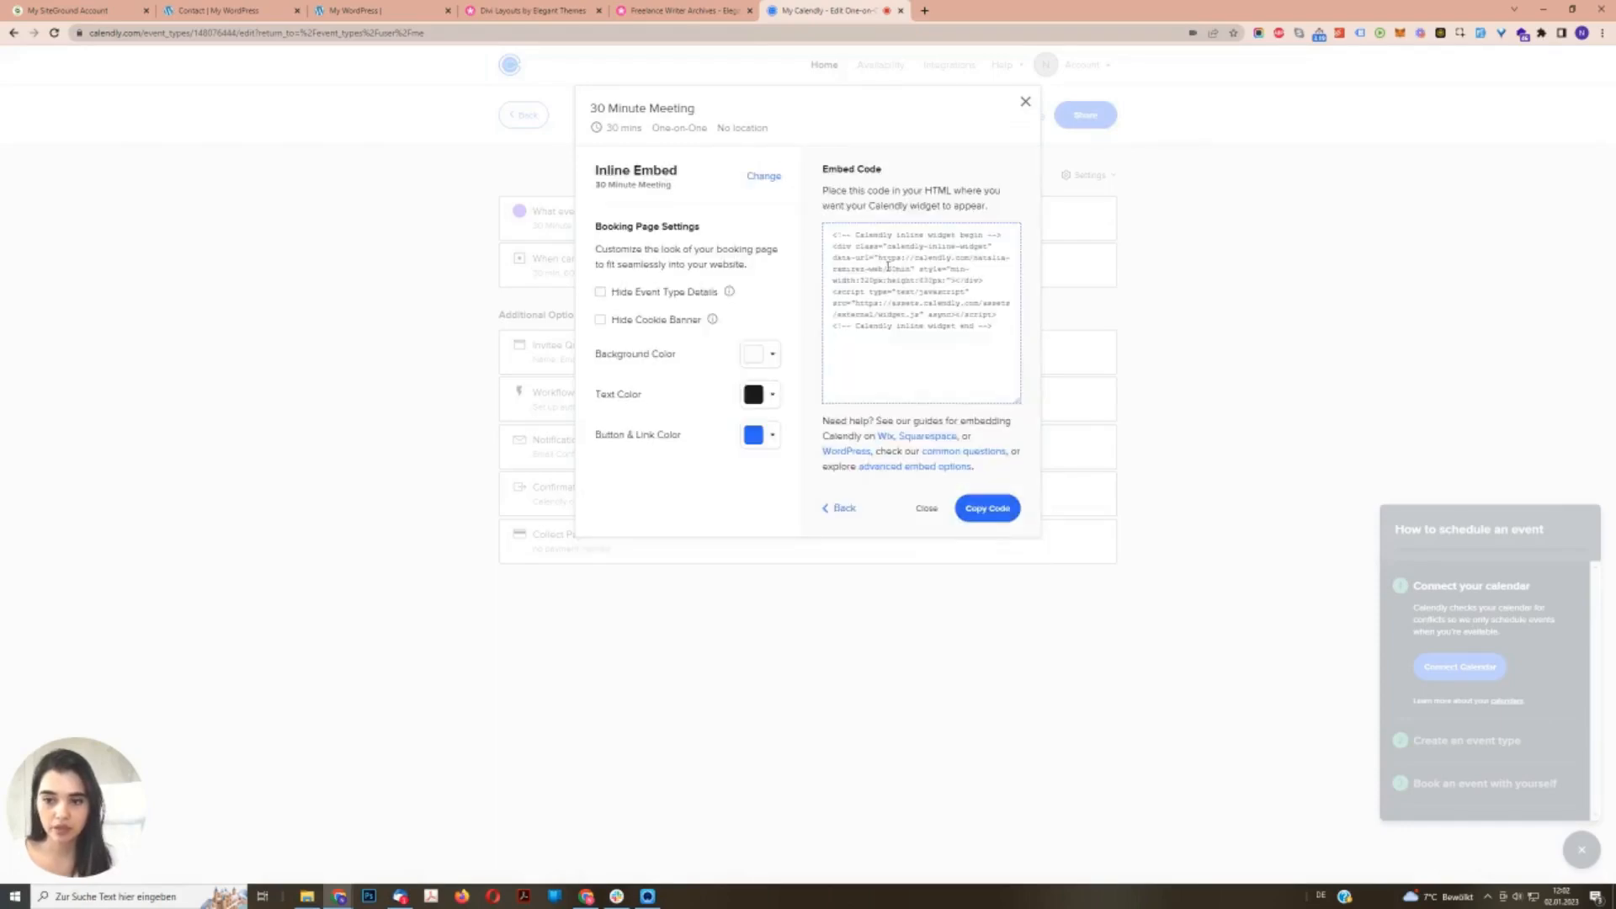
{"action": "left_click", "coordinate": [835, 233]}
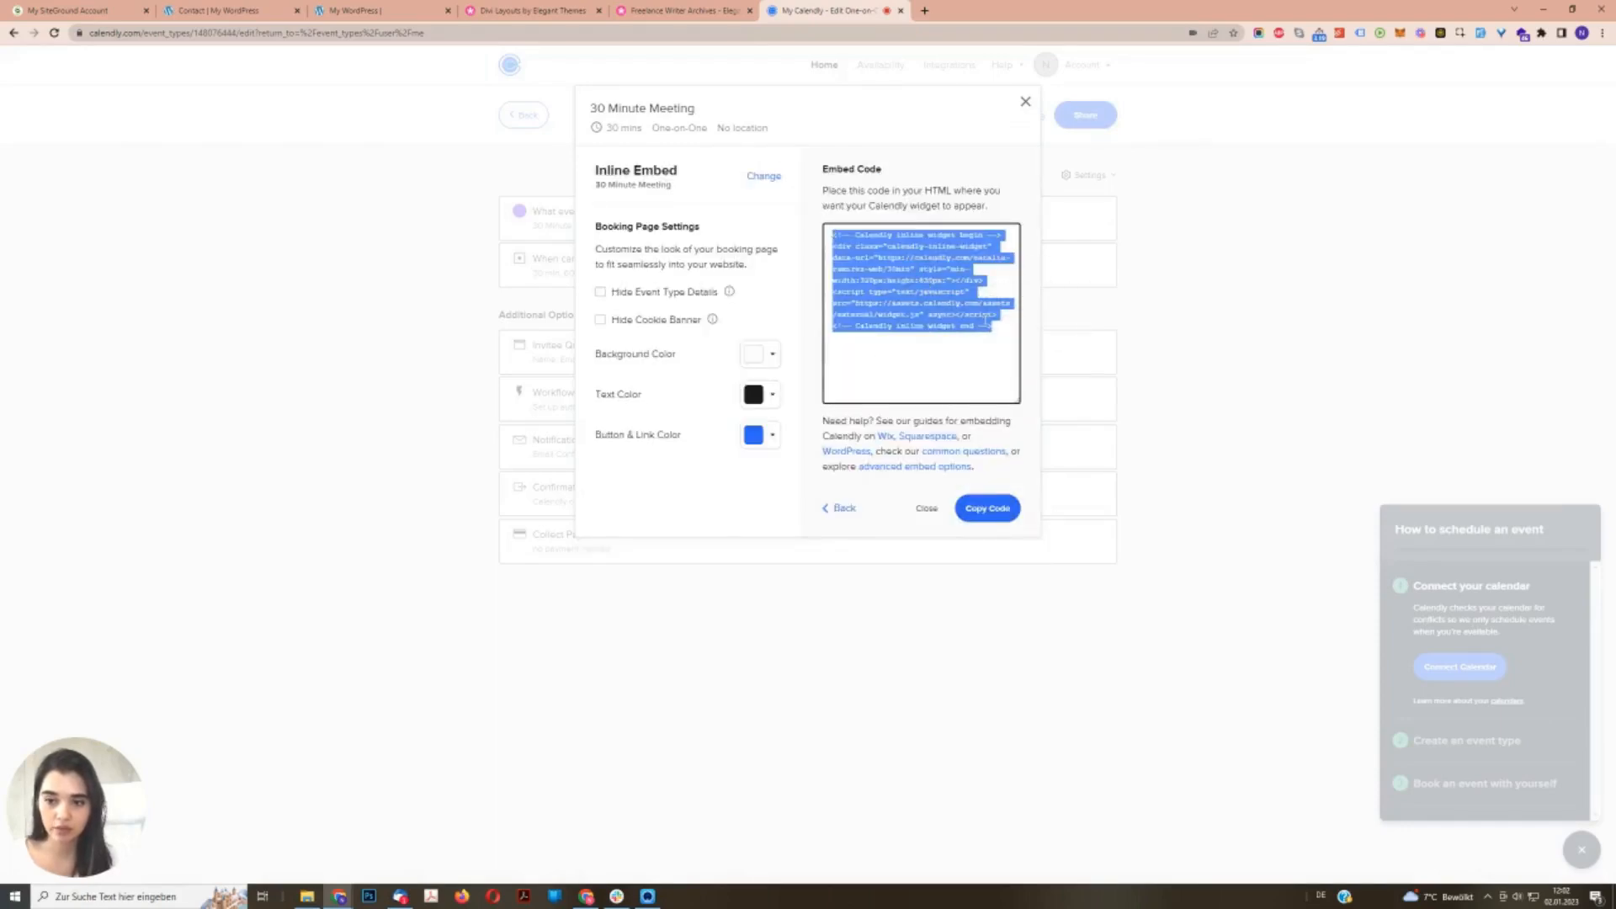
{"action": "left_click", "coordinate": [999, 505]}
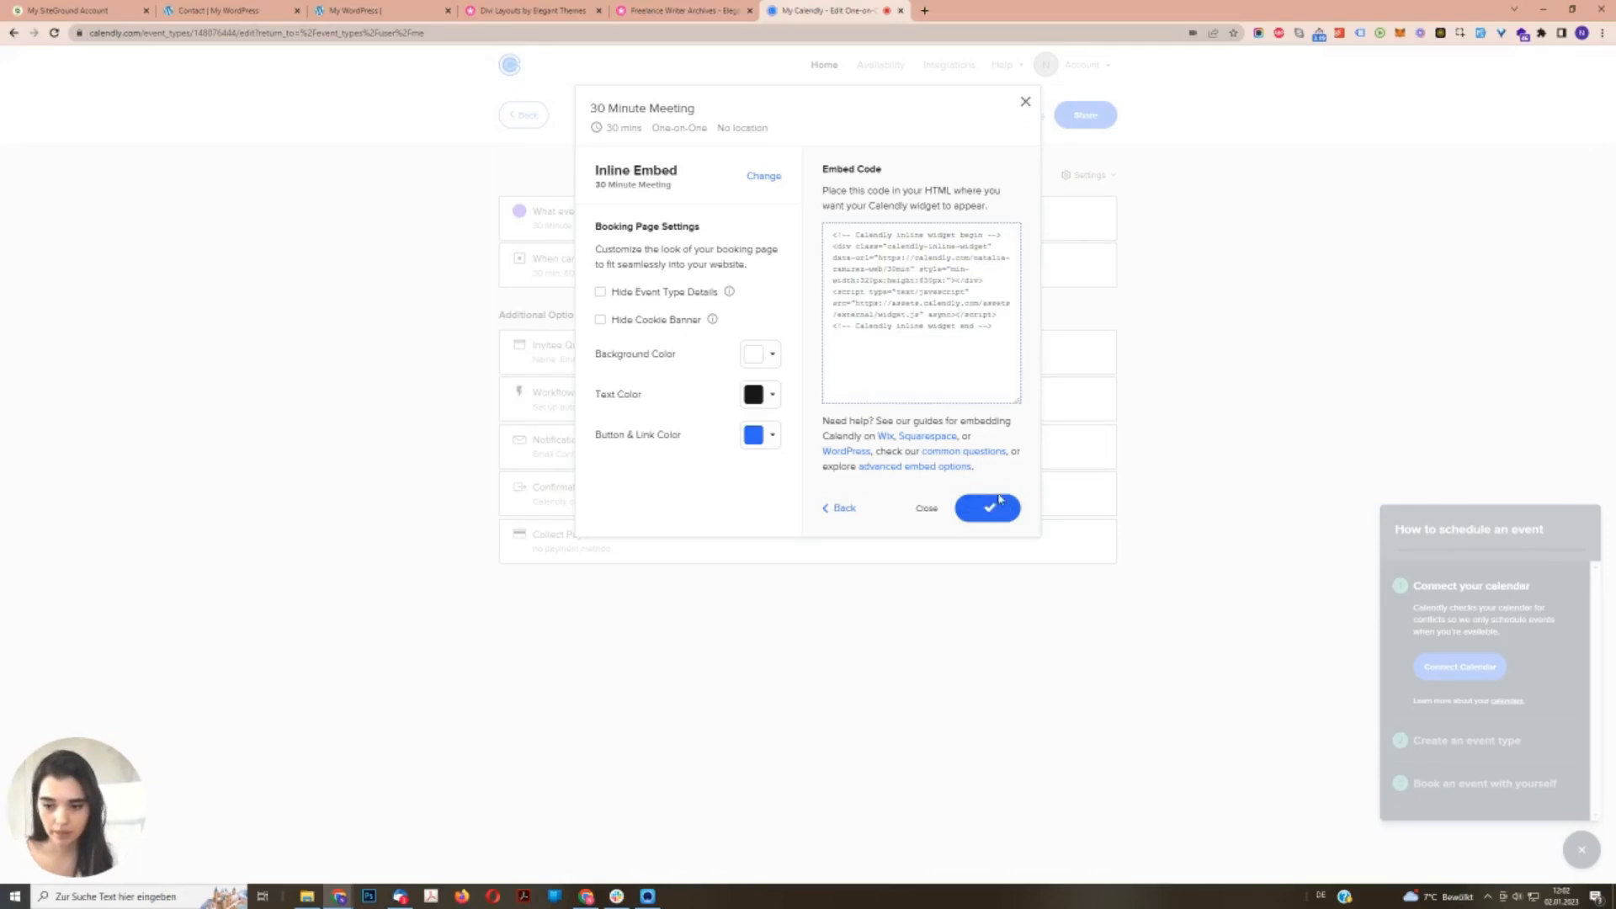
{"action": "left_click", "coordinate": [229, 7]}
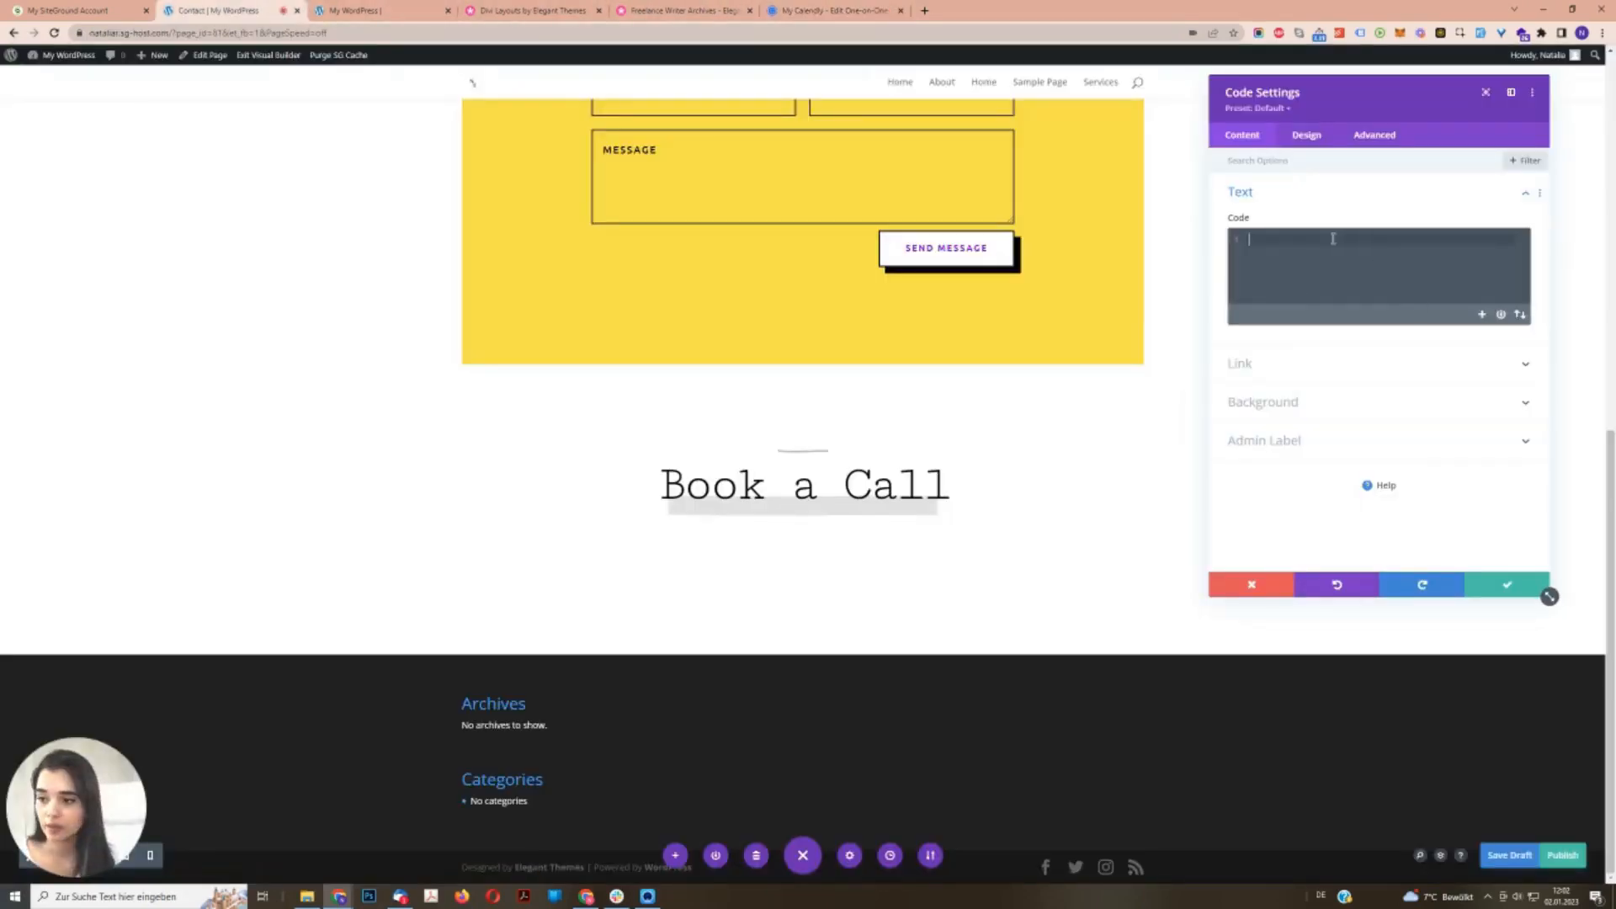
- Paste the Calendly embed code into the Code module and save the page
{"action": "key", "text": "ctrl+v"}
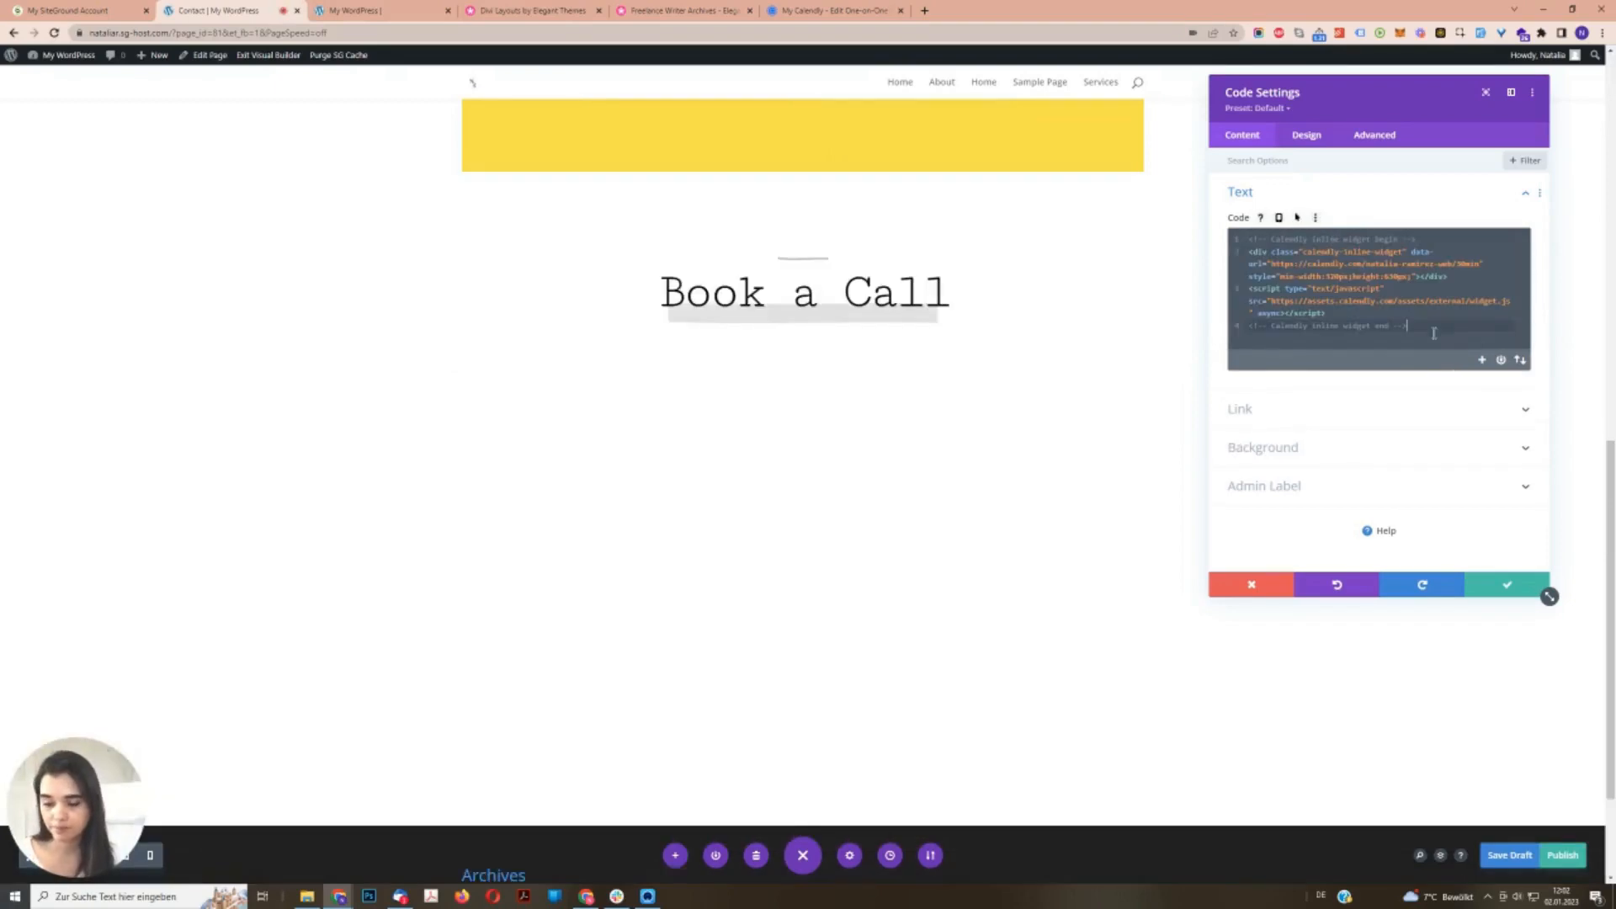
{"action": "left_click", "coordinate": [1507, 585]}
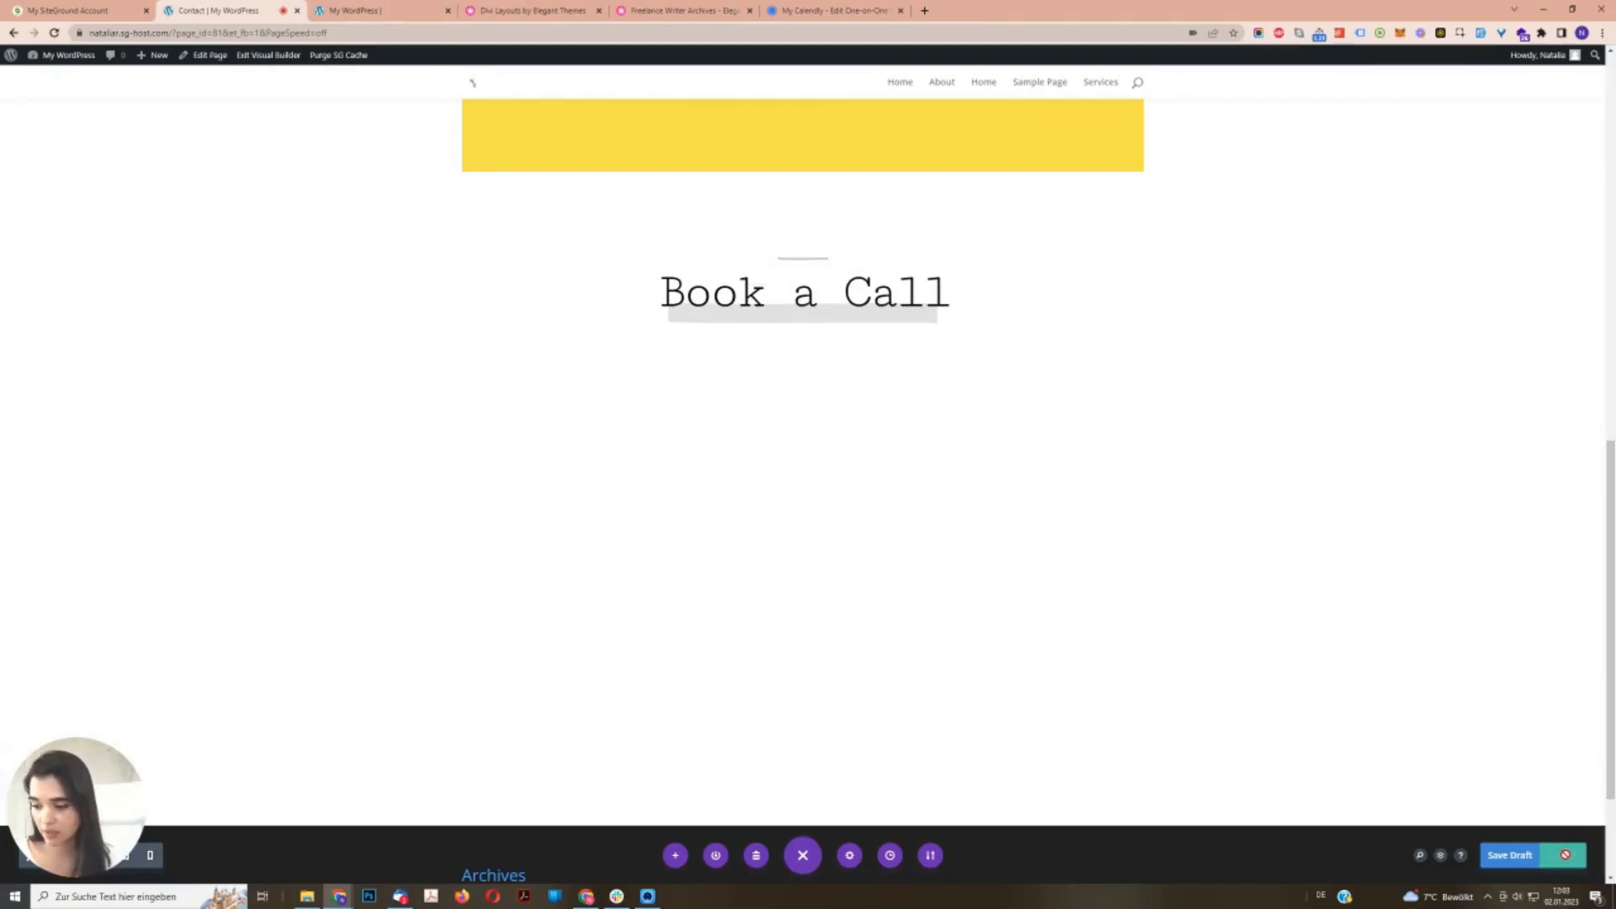
{"action": "left_click", "coordinate": [1564, 855]}
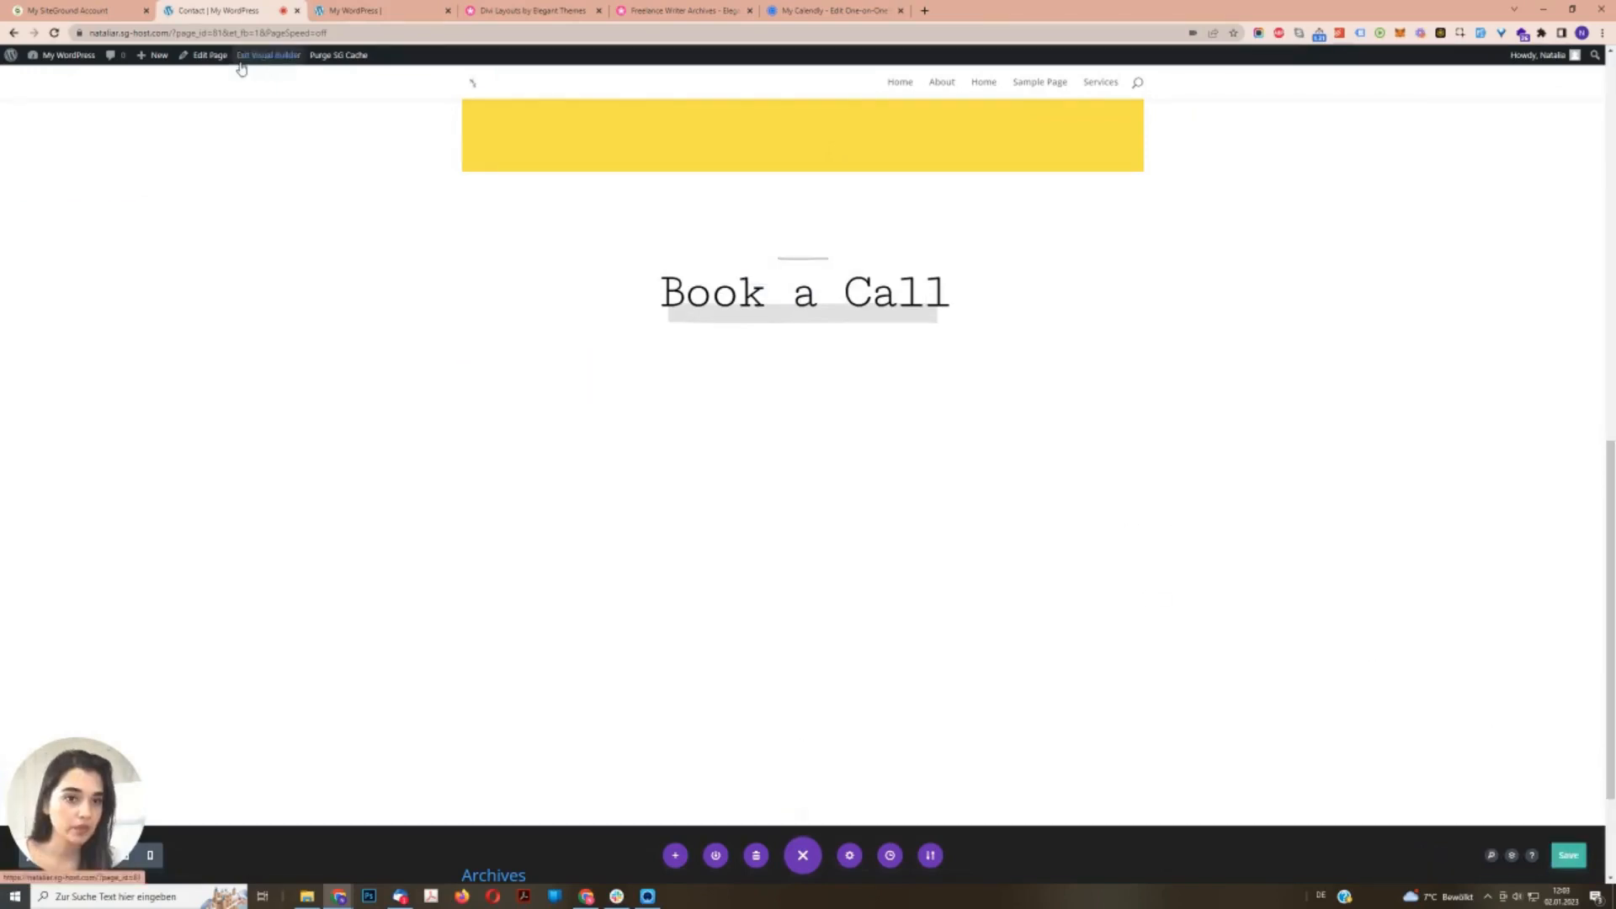
- Exit the Visual Builder and scroll to the live booking calendar
{"action": "left_click", "coordinate": [270, 55]}
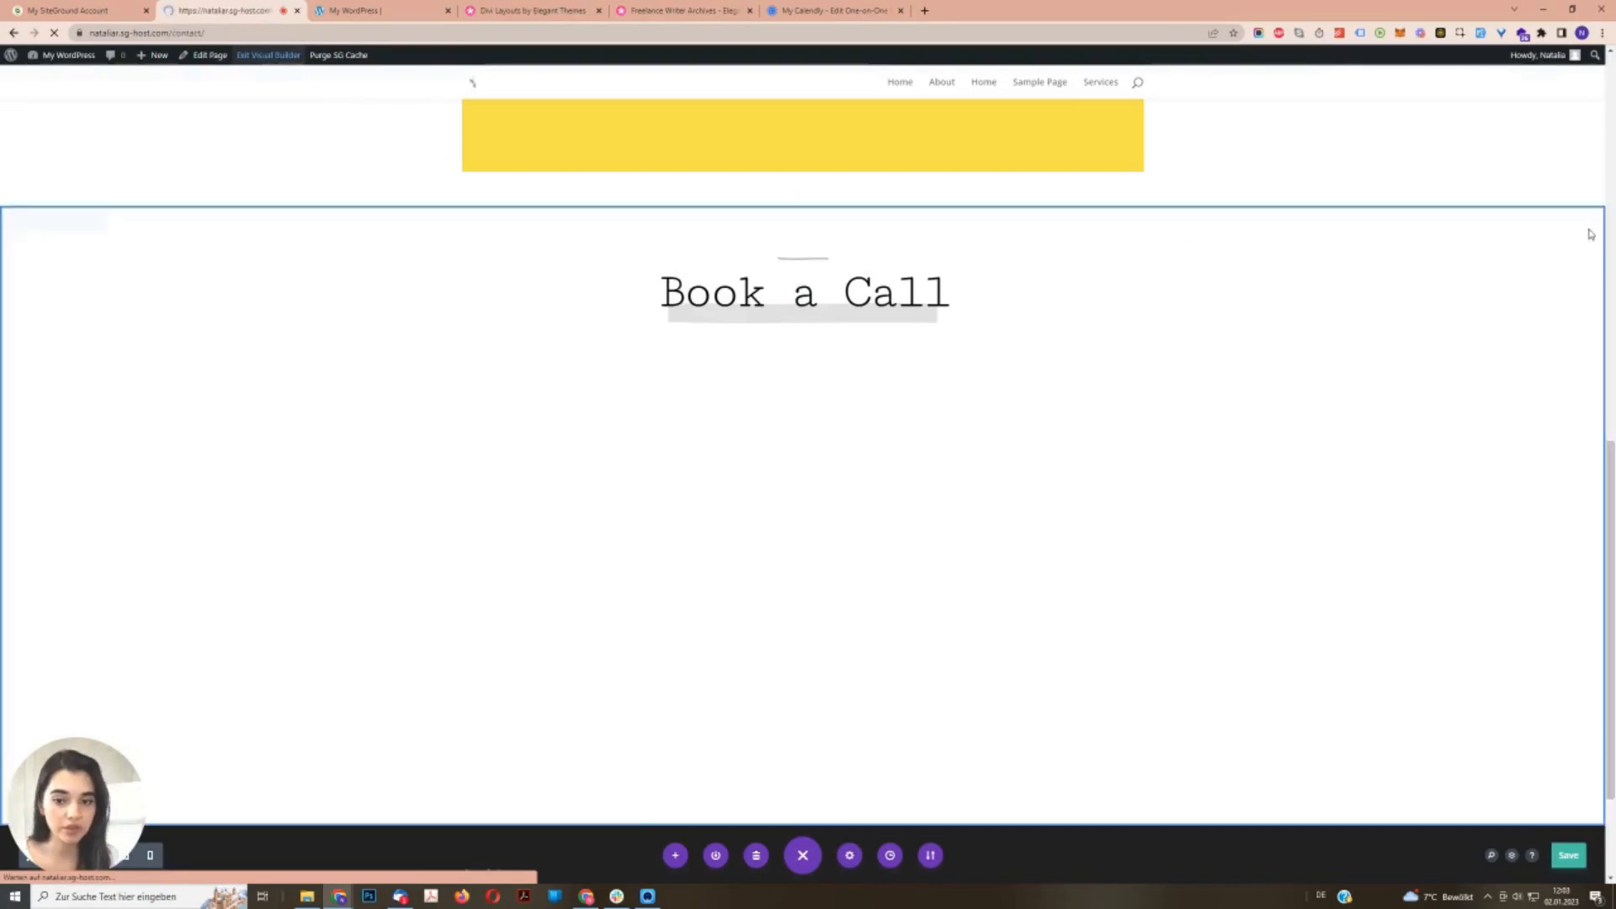
{"action": "scroll", "coordinate": [1430, 431], "scroll_direction": "down", "scroll_amount": 12}
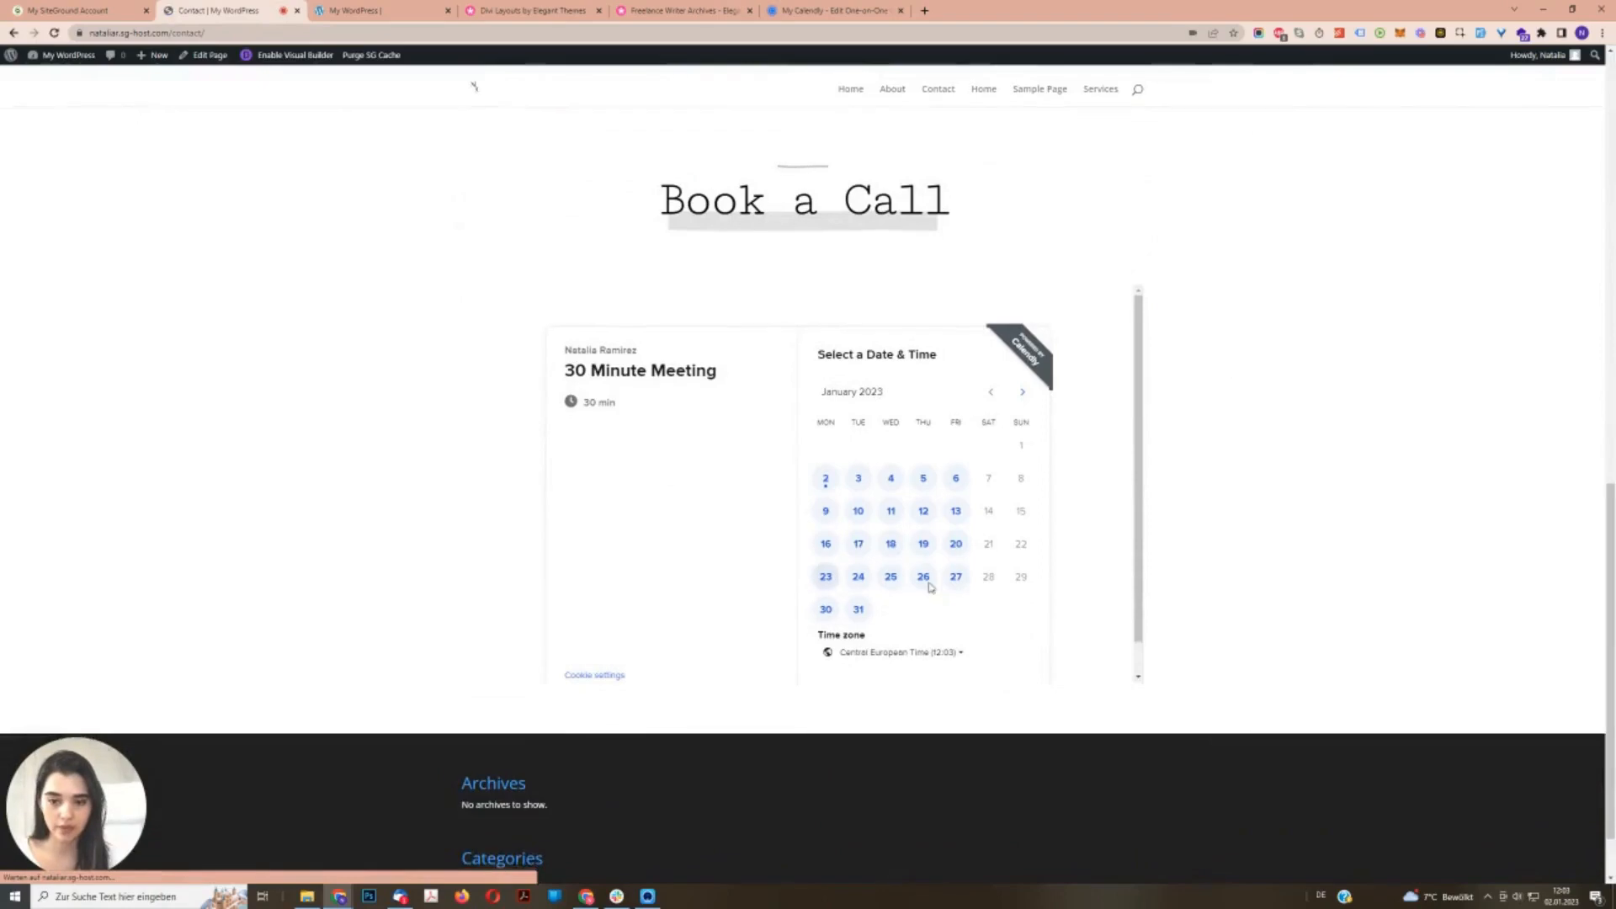
{"action": "scroll", "coordinate": [962, 571], "scroll_direction": "down", "scroll_amount": 1}
{"action": "scroll", "coordinate": [1027, 547], "scroll_direction": "up", "scroll_amount": 1}
{"action": "scroll", "coordinate": [1002, 480], "scroll_direction": "down", "scroll_amount": 1}
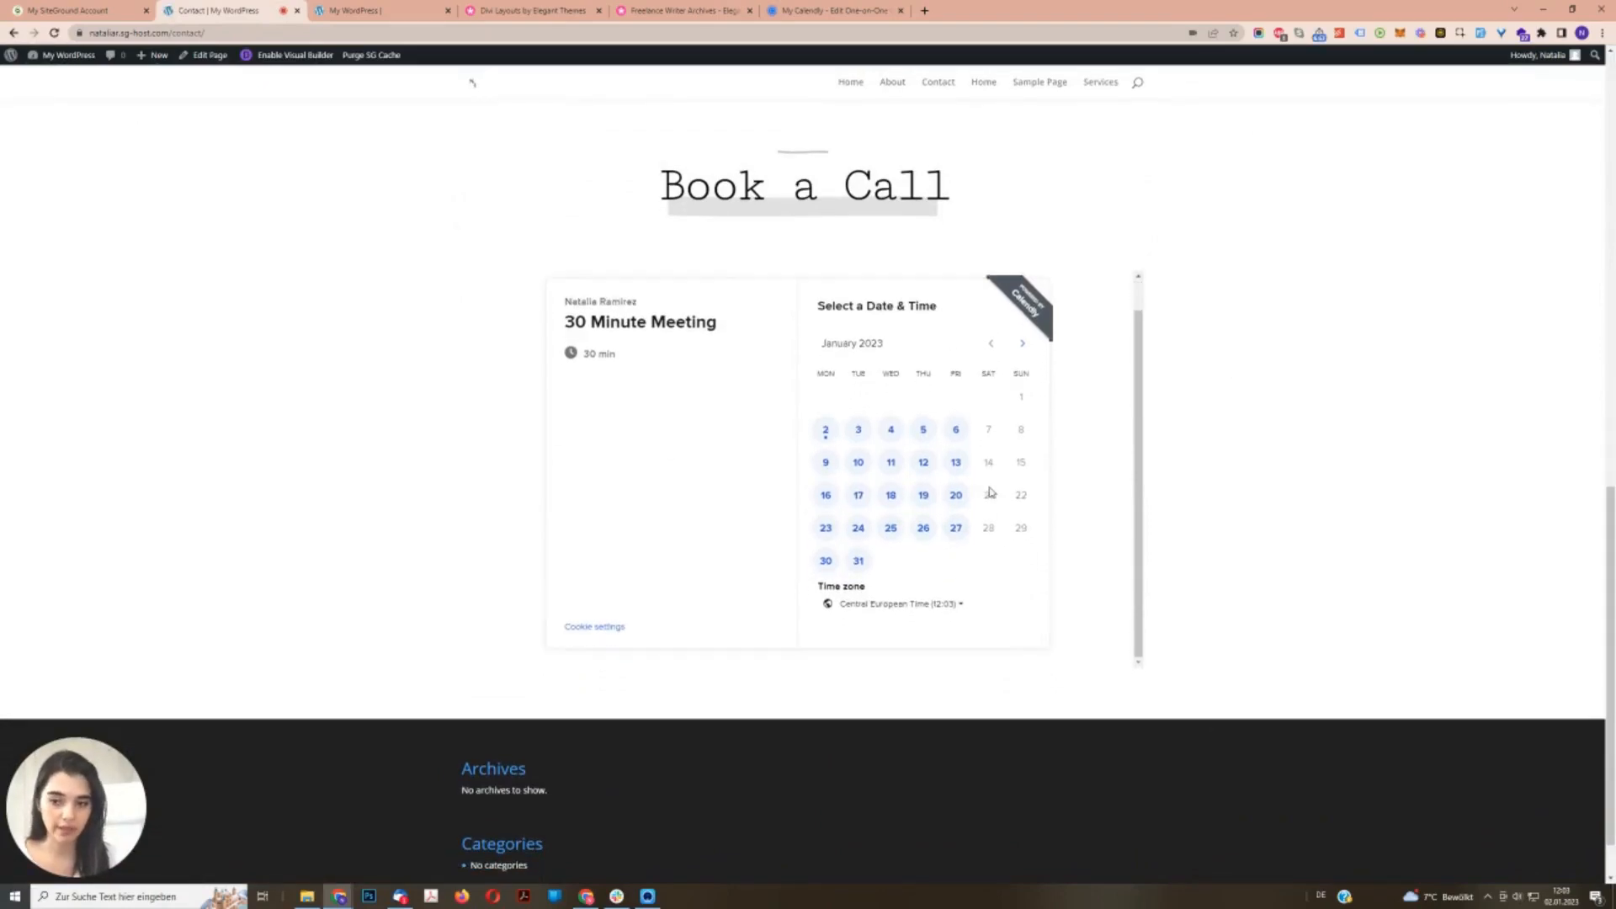